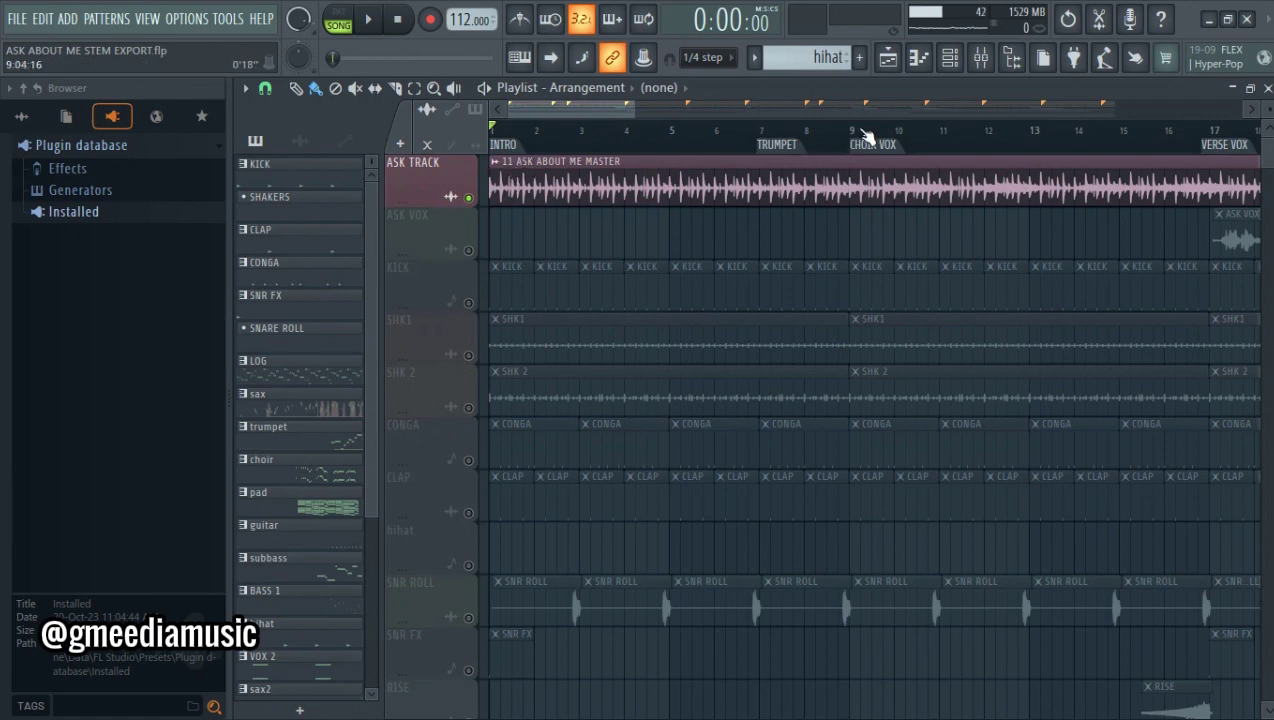
Play the ASK TRACK master on its own from the intro into the verse, and stop playback
scroll(862, 134, down, 3)
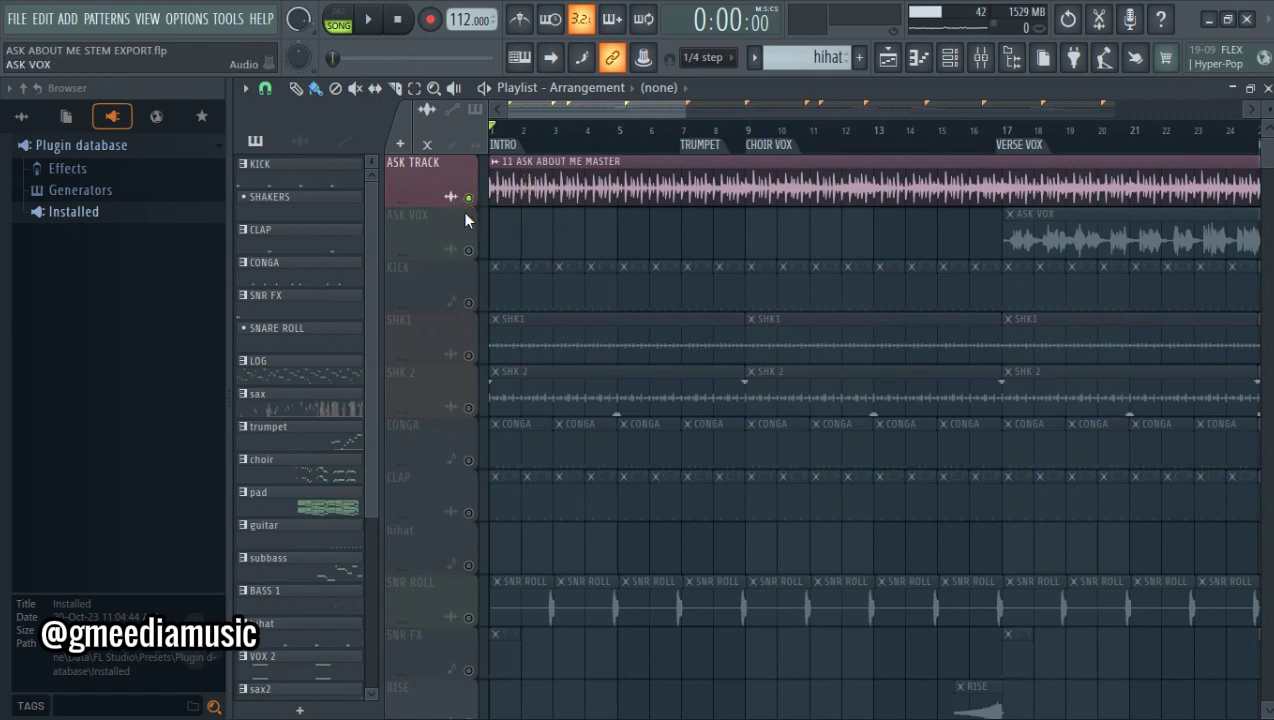
key(space)
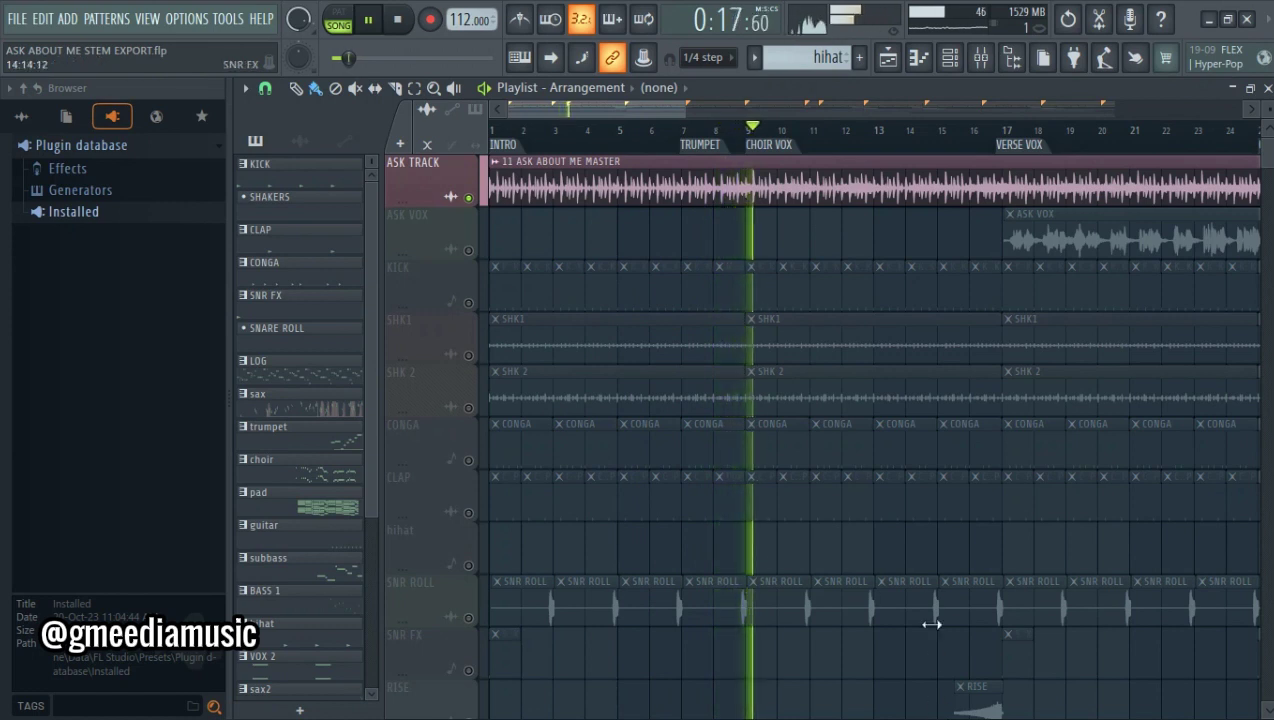
scroll(890, 135, down, 3)
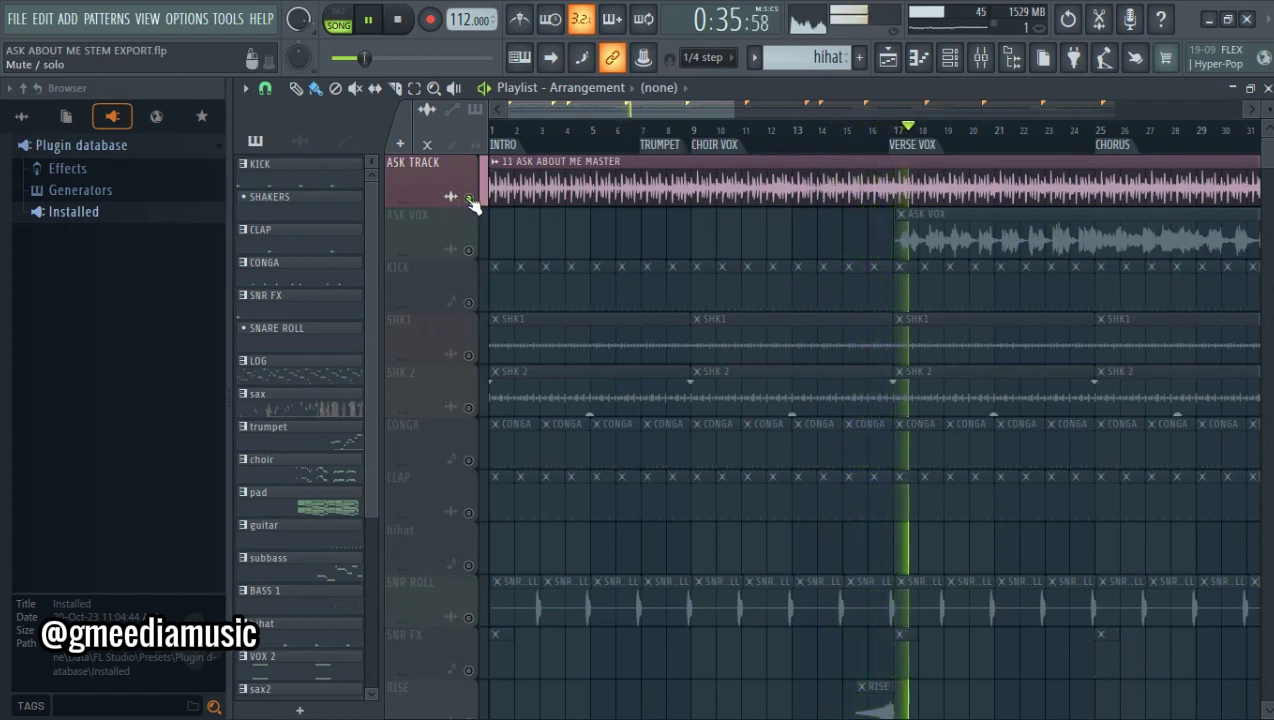
key(space)
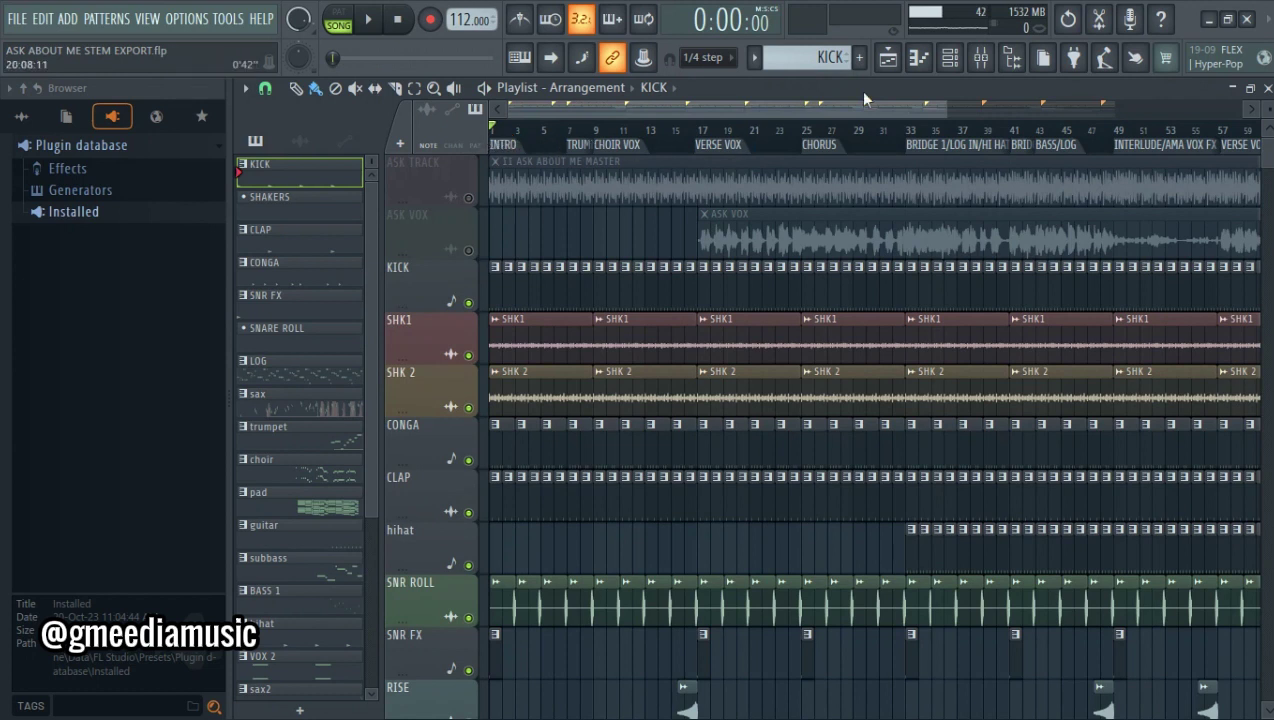
Open the channel rack and audition the KICK channel on its own
click(948, 70)
click(948, 70)
click(948, 70)
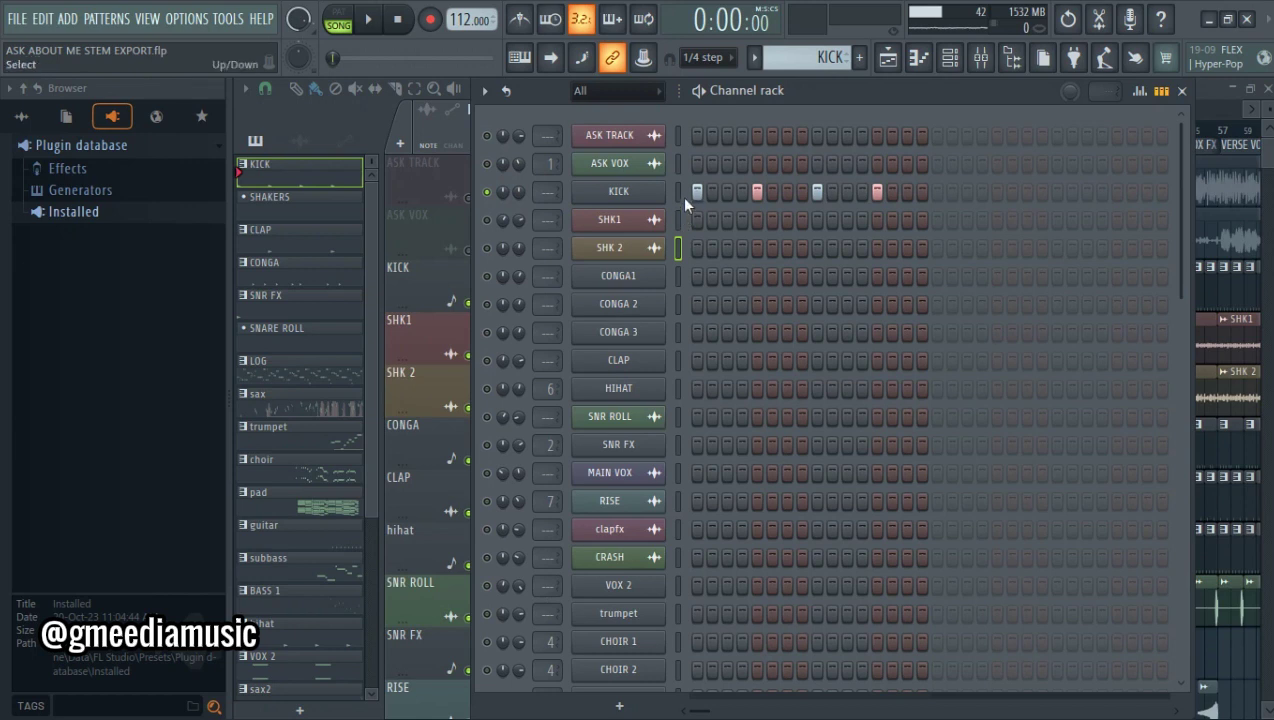
key(space)
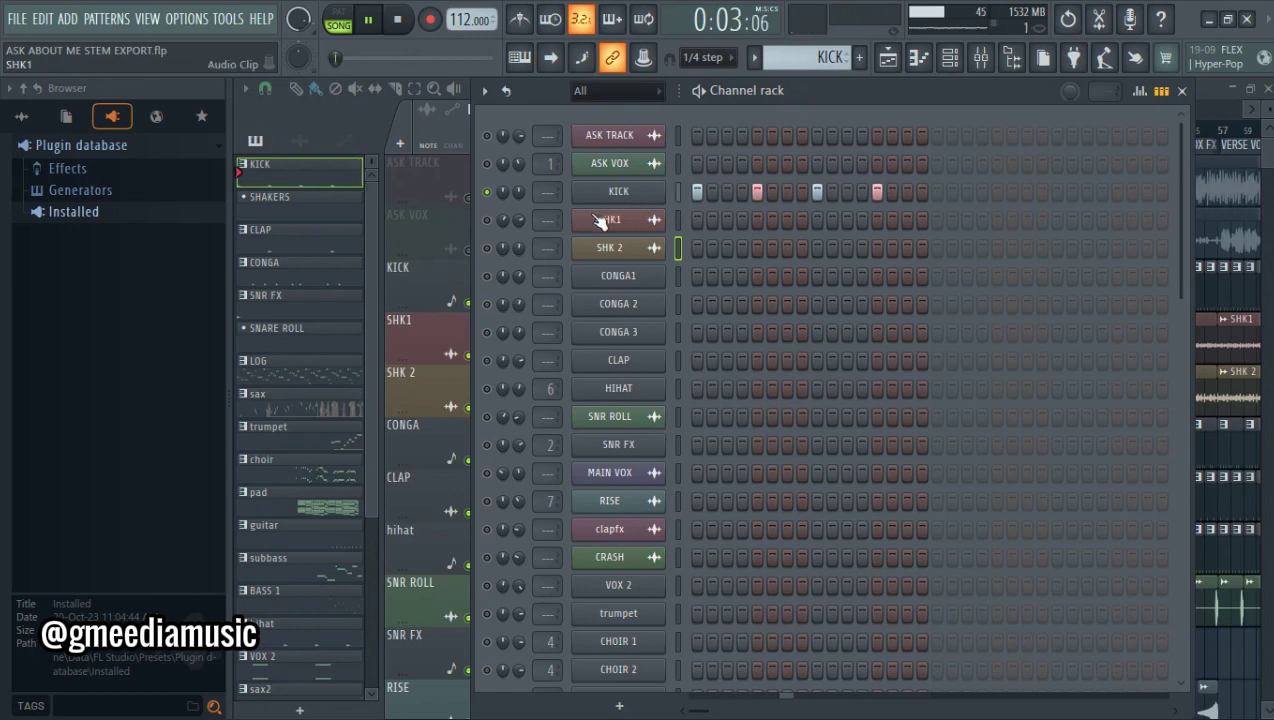
key(space)
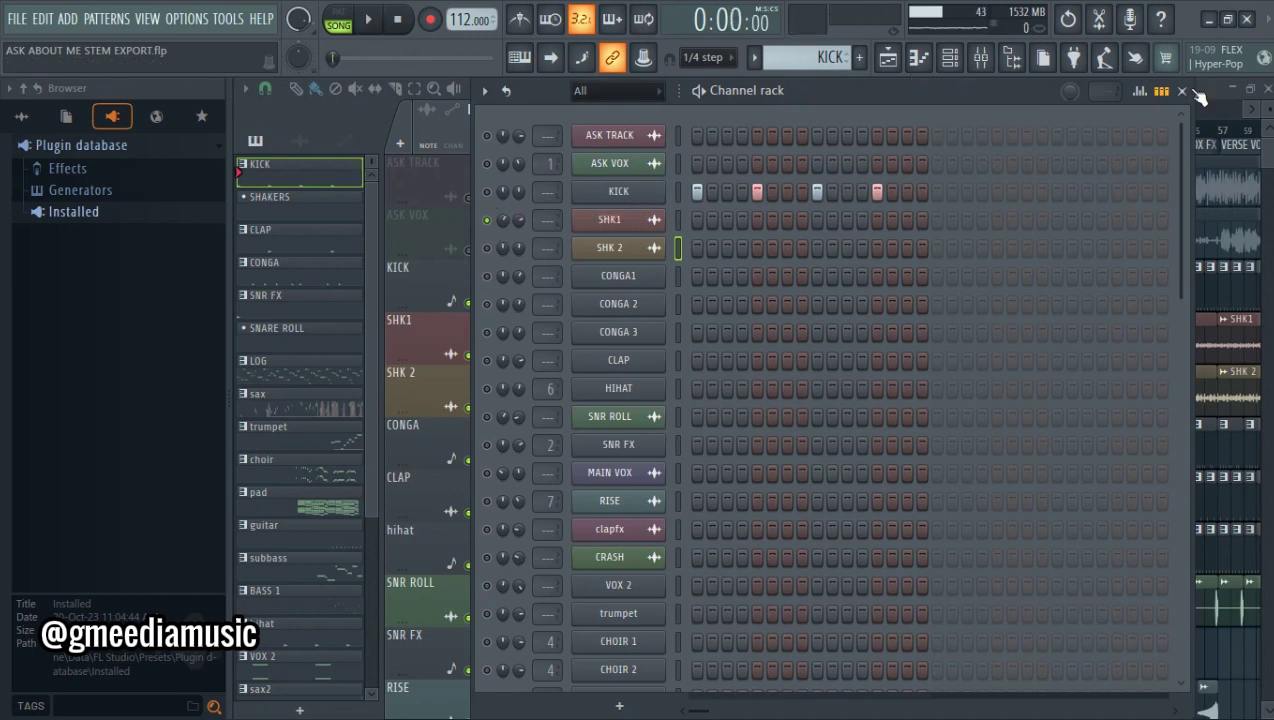
Audition the SHK1 and SHK 2 channels separately, and play both together with the kick
key(space)
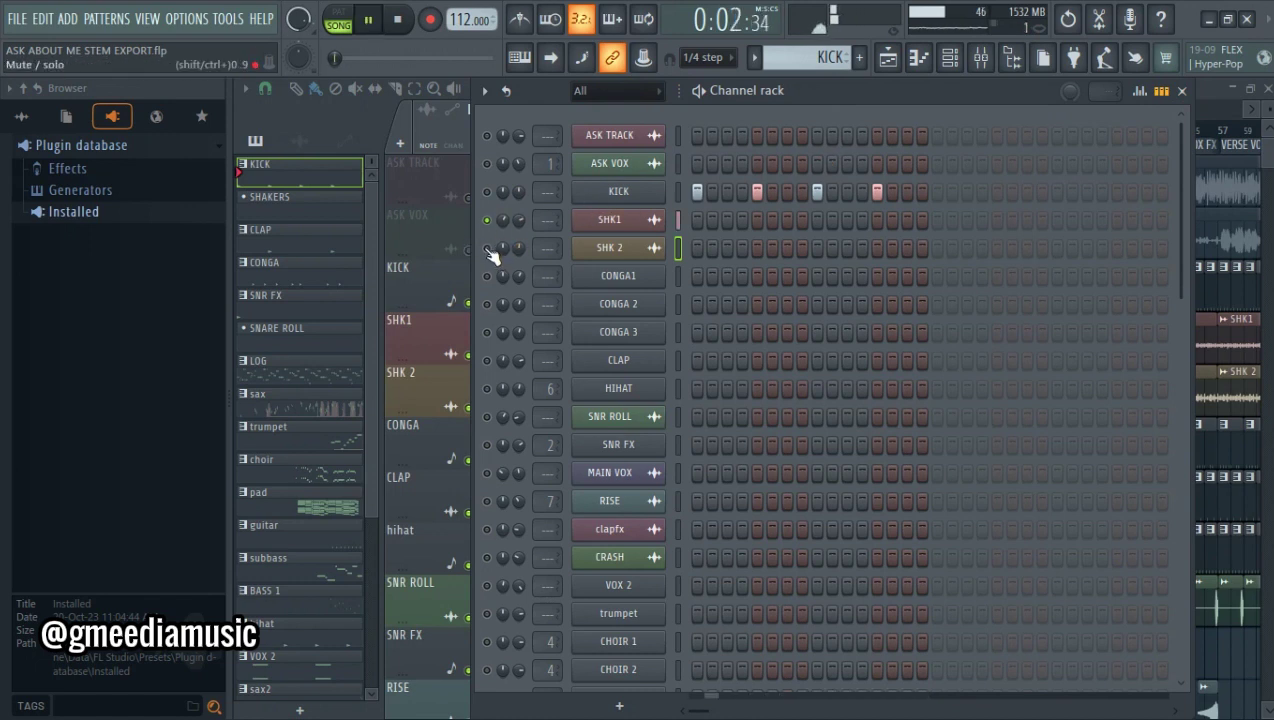
key(space)
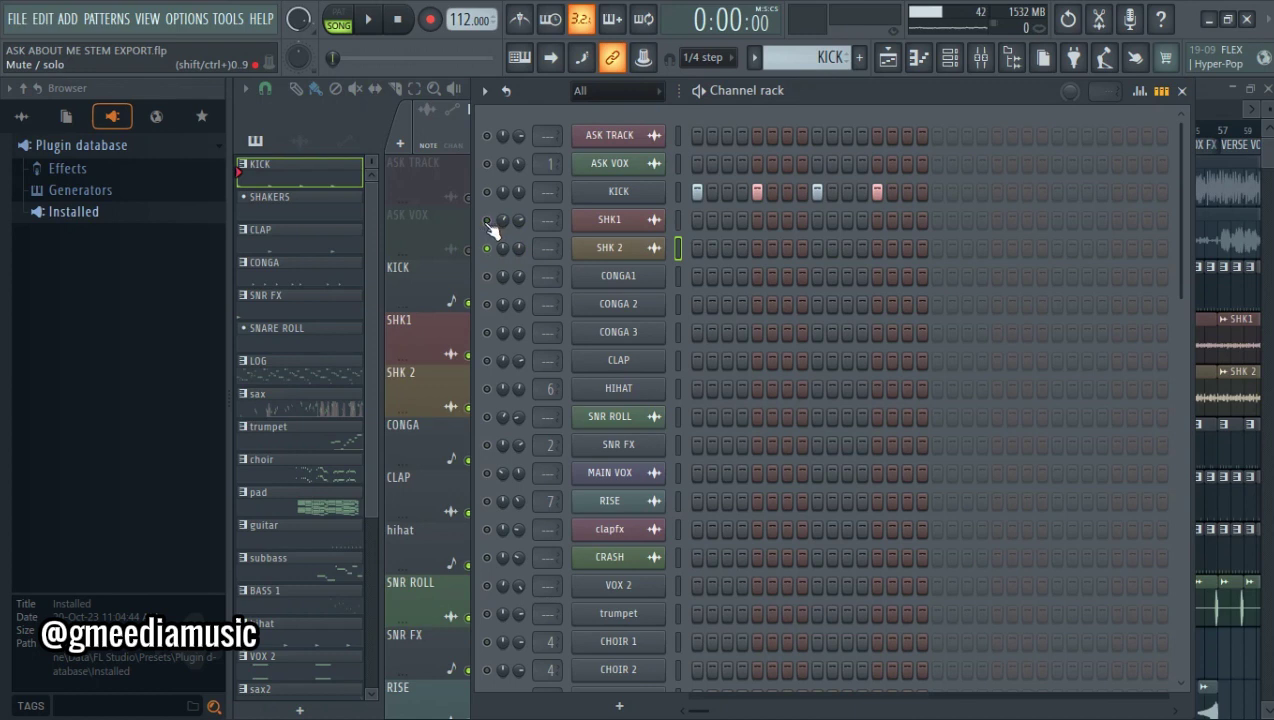
key(space)
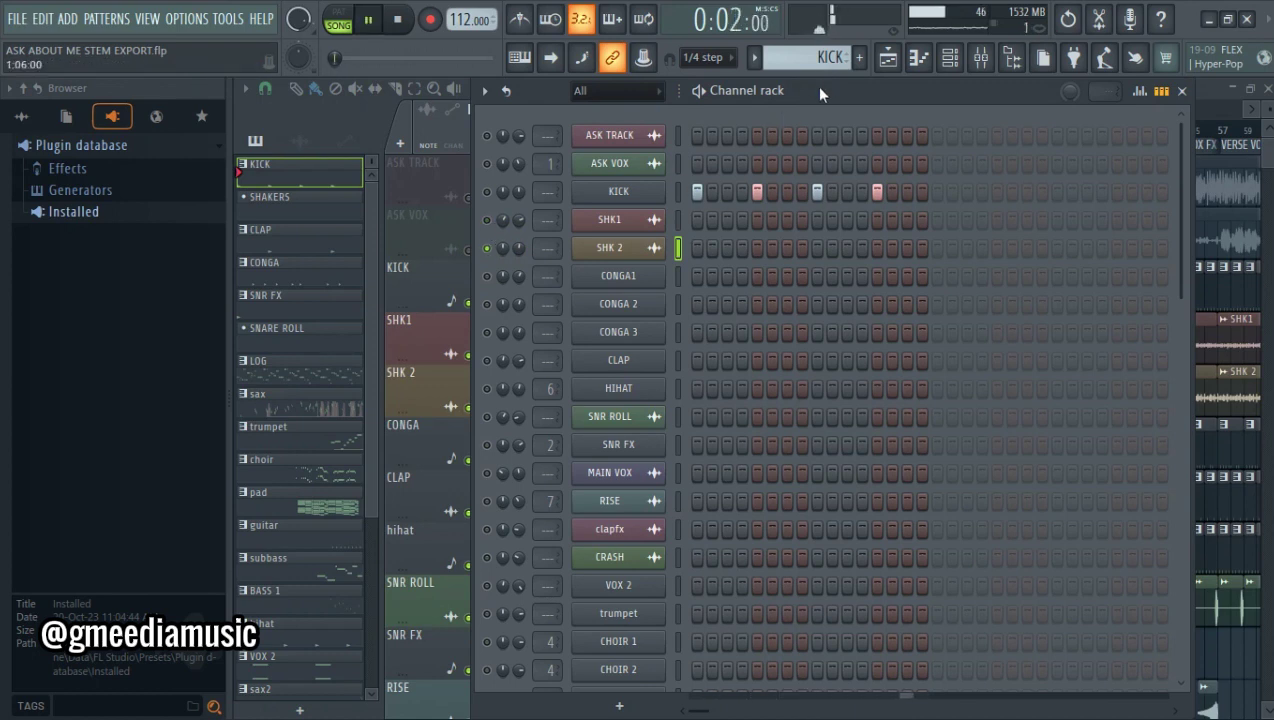
key(space)
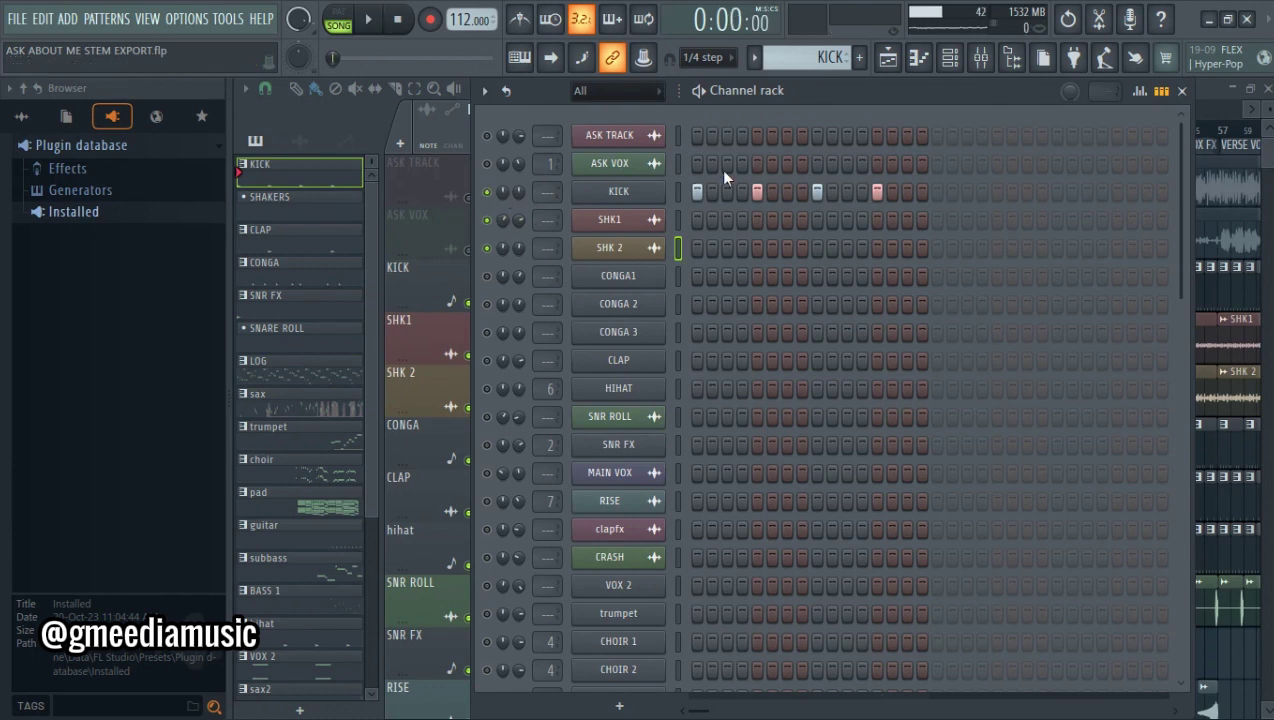
key(space)
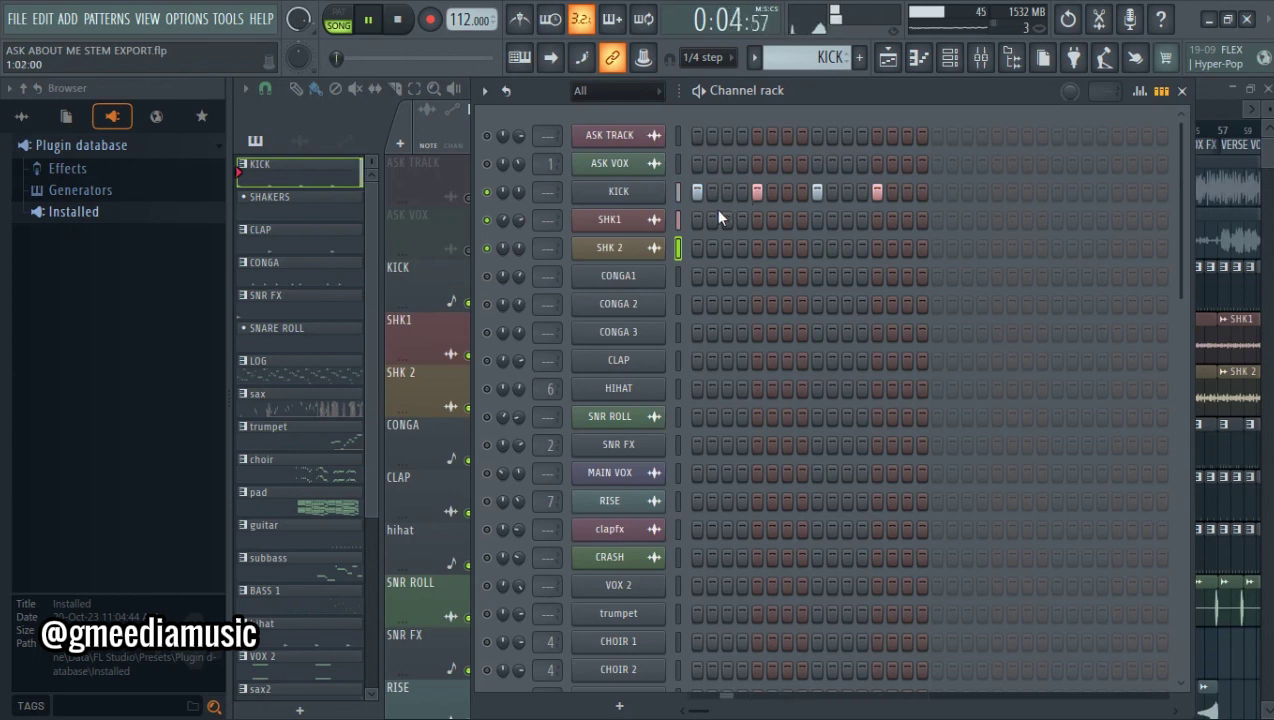
key(space)
Switch to the CONGA pattern and audition the CONGA 2 and CONGA 3 channels separately
click(837, 60)
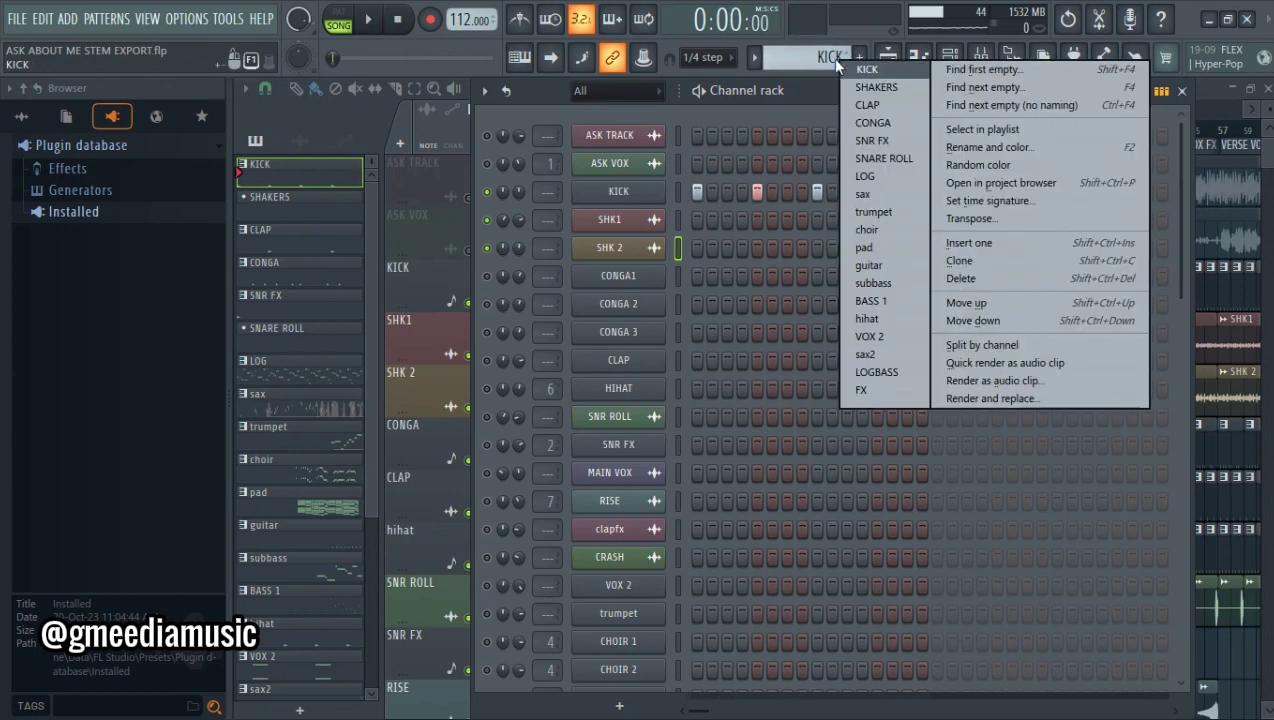
click(870, 124)
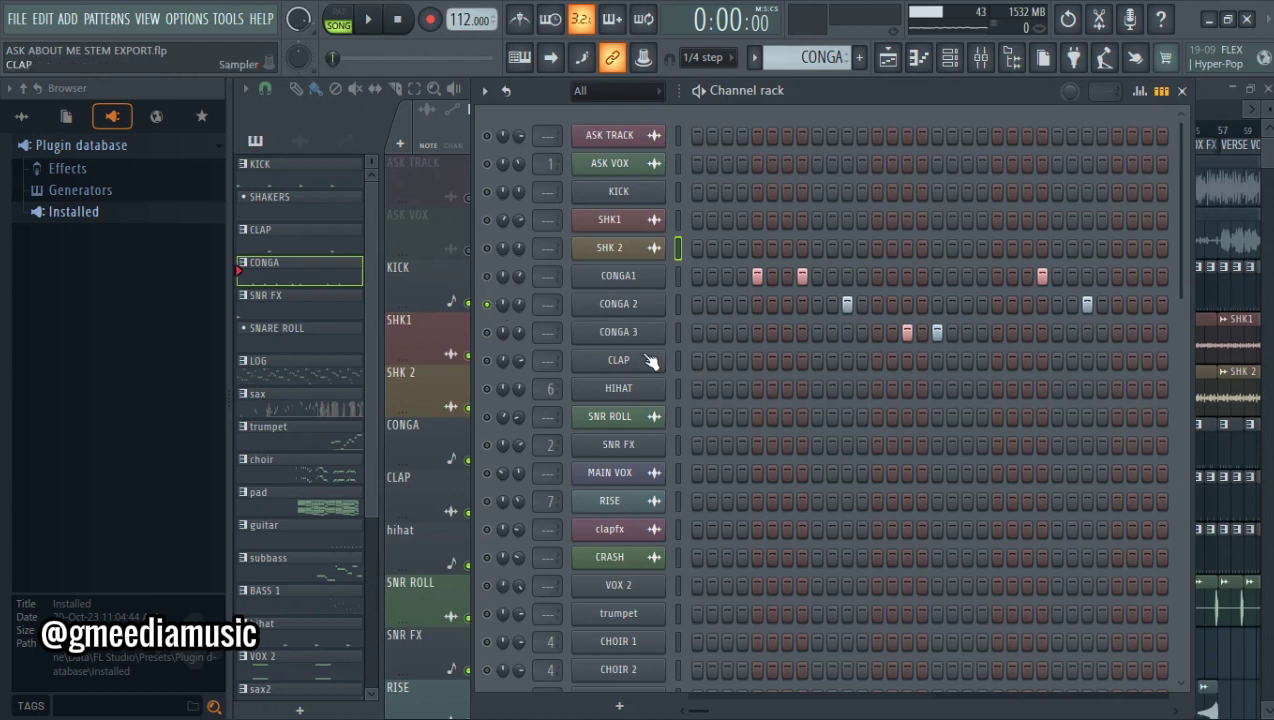
key(space)
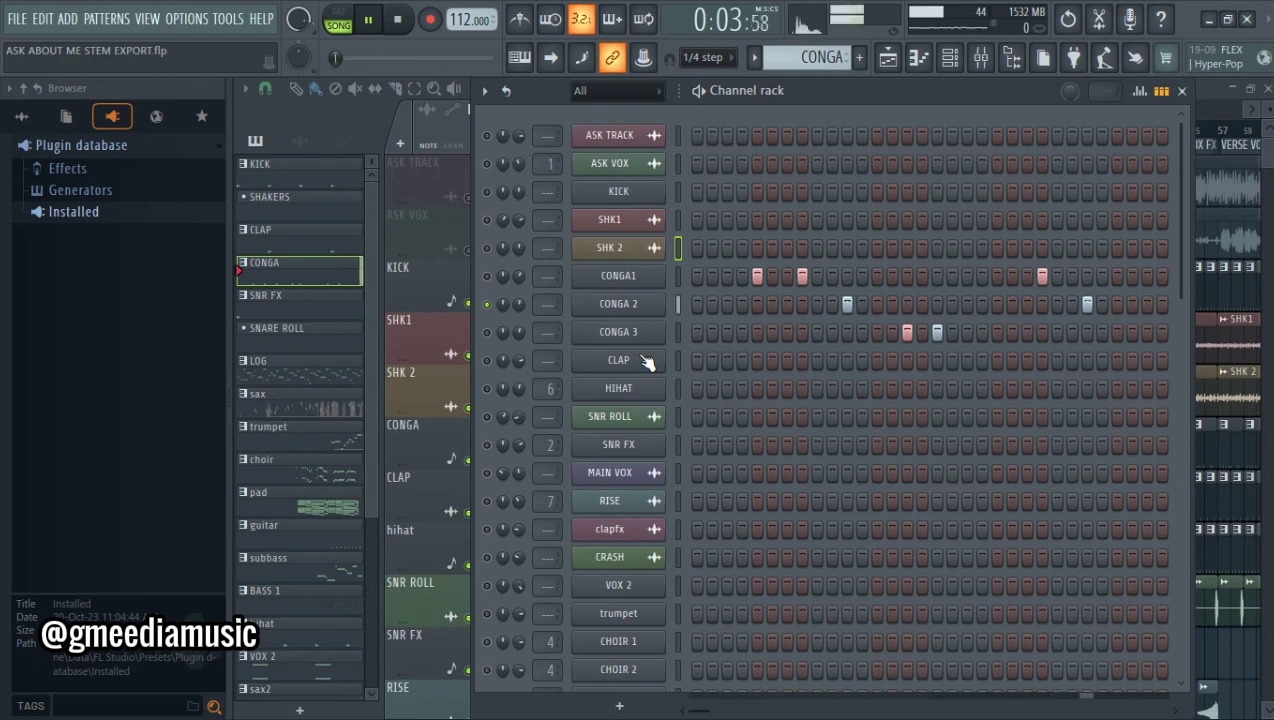
key(space)
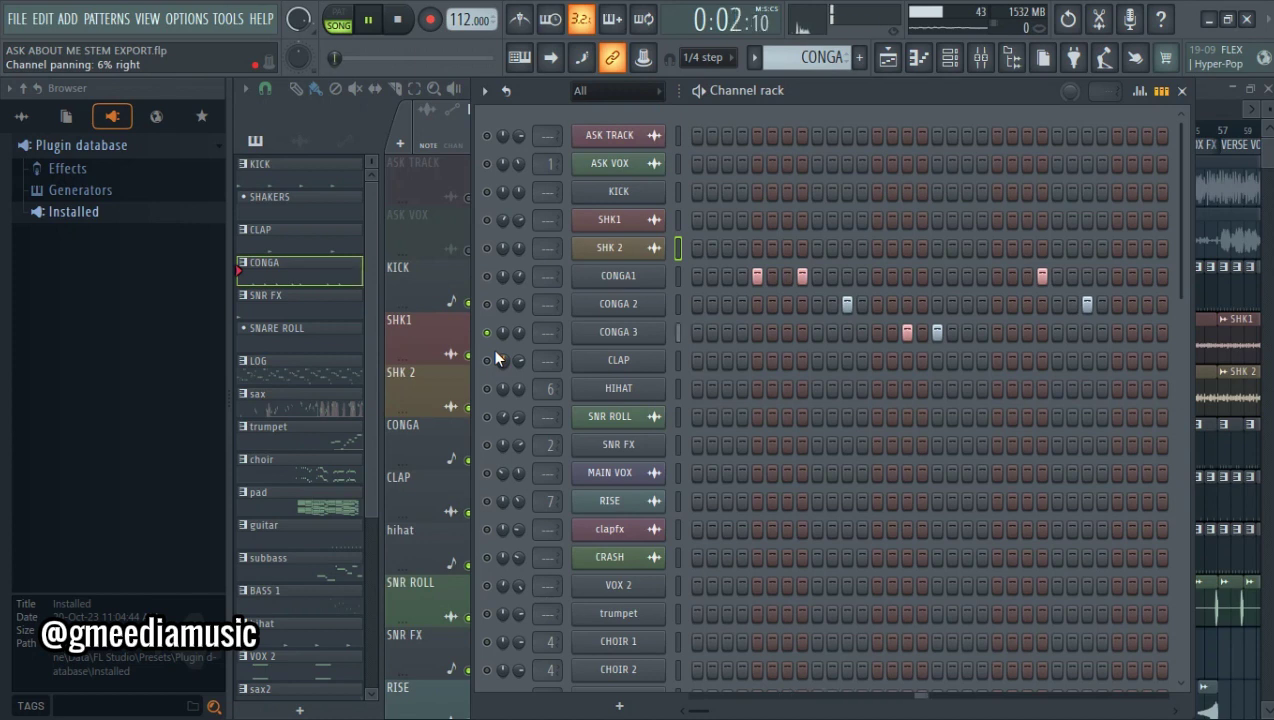
key(space)
Unmute CONGA1 and CONGA 2 alongside CONGA 3 and play the three congas together
click(486, 304)
click(487, 277)
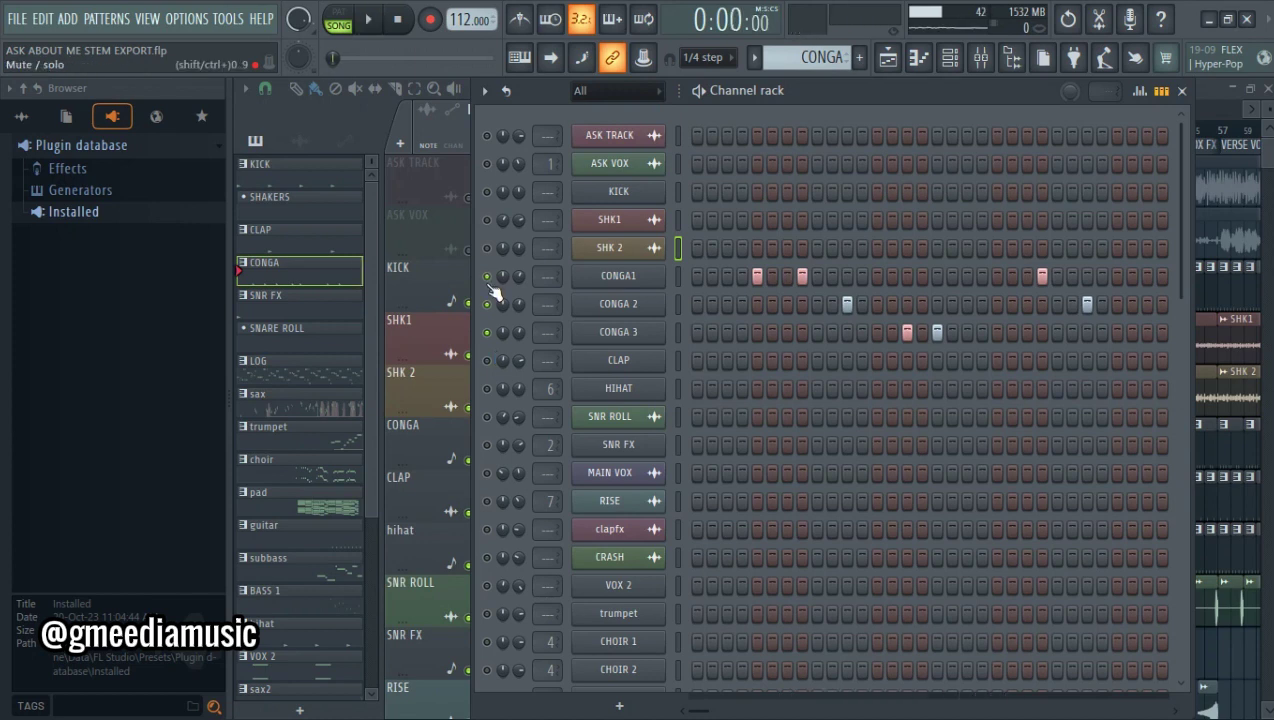
key(space)
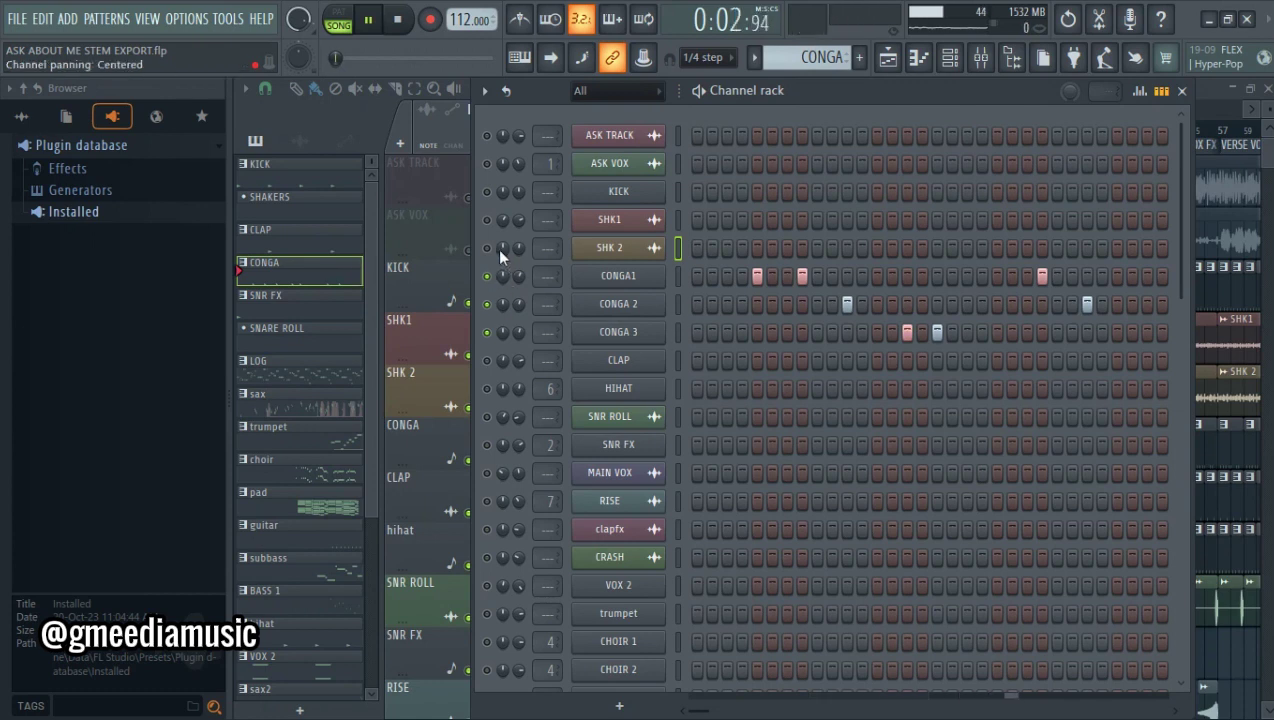
key(space)
Unmute KICK, SHK1 and SHK 2 and play them together with the three congas
click(490, 260)
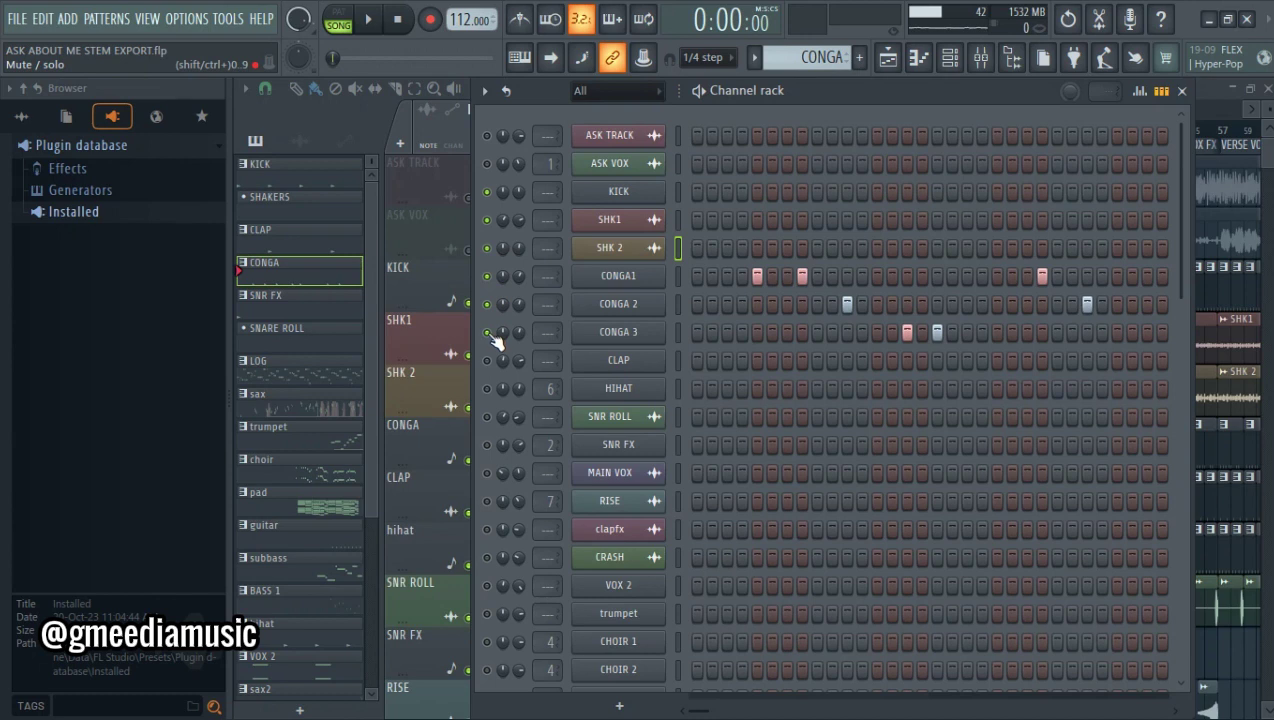
key(space)
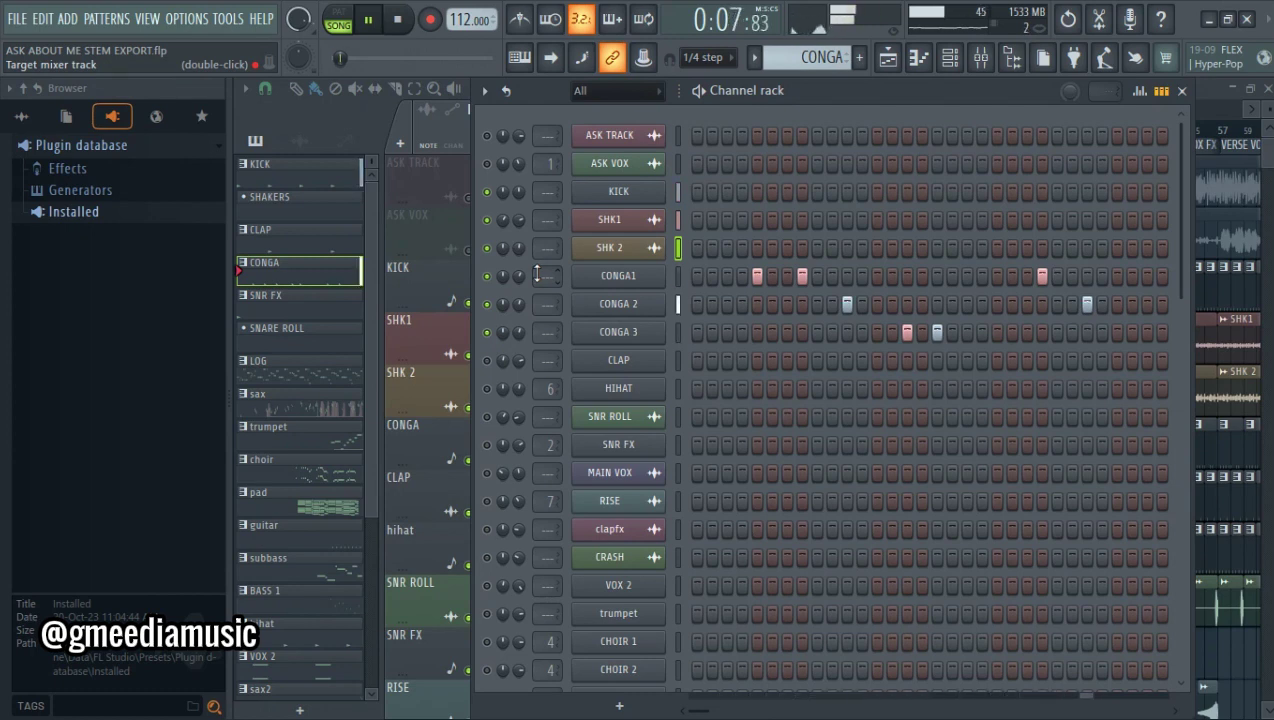
key(space)
Switch to the CLAP pattern and play the clap solo, and together with the kick, shakers and congas
click(789, 66)
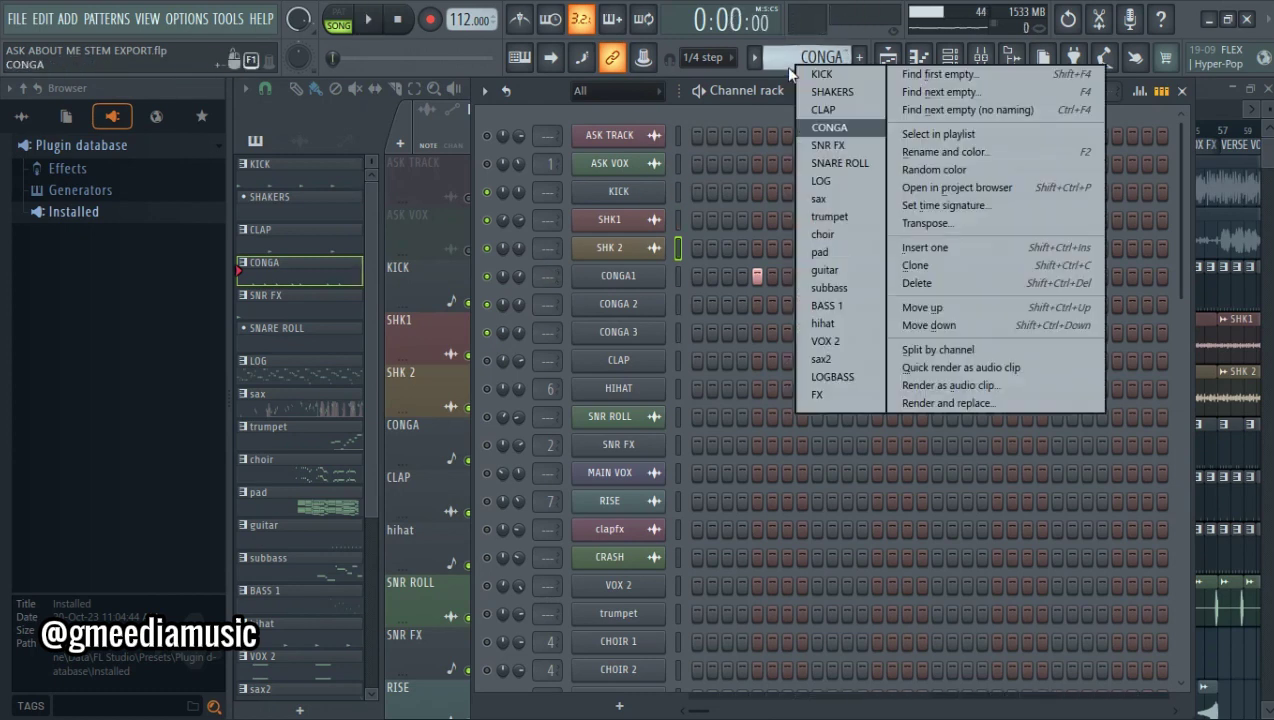
click(826, 108)
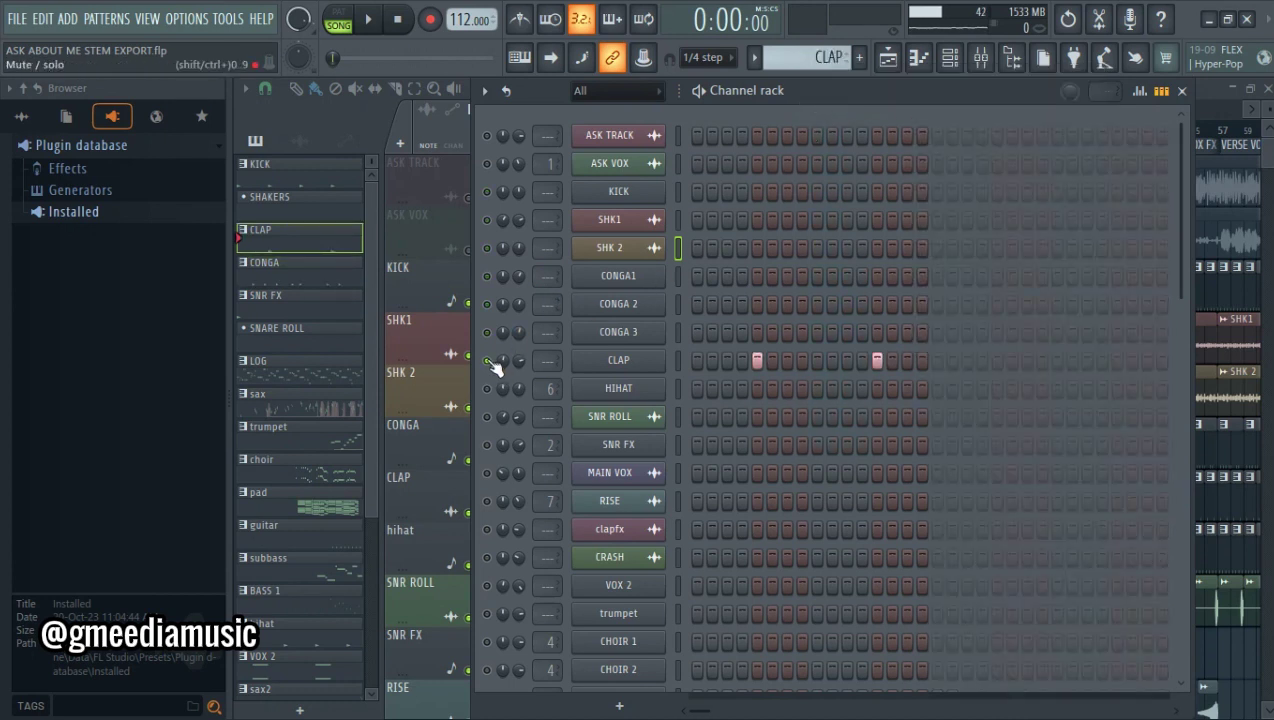
key(space)
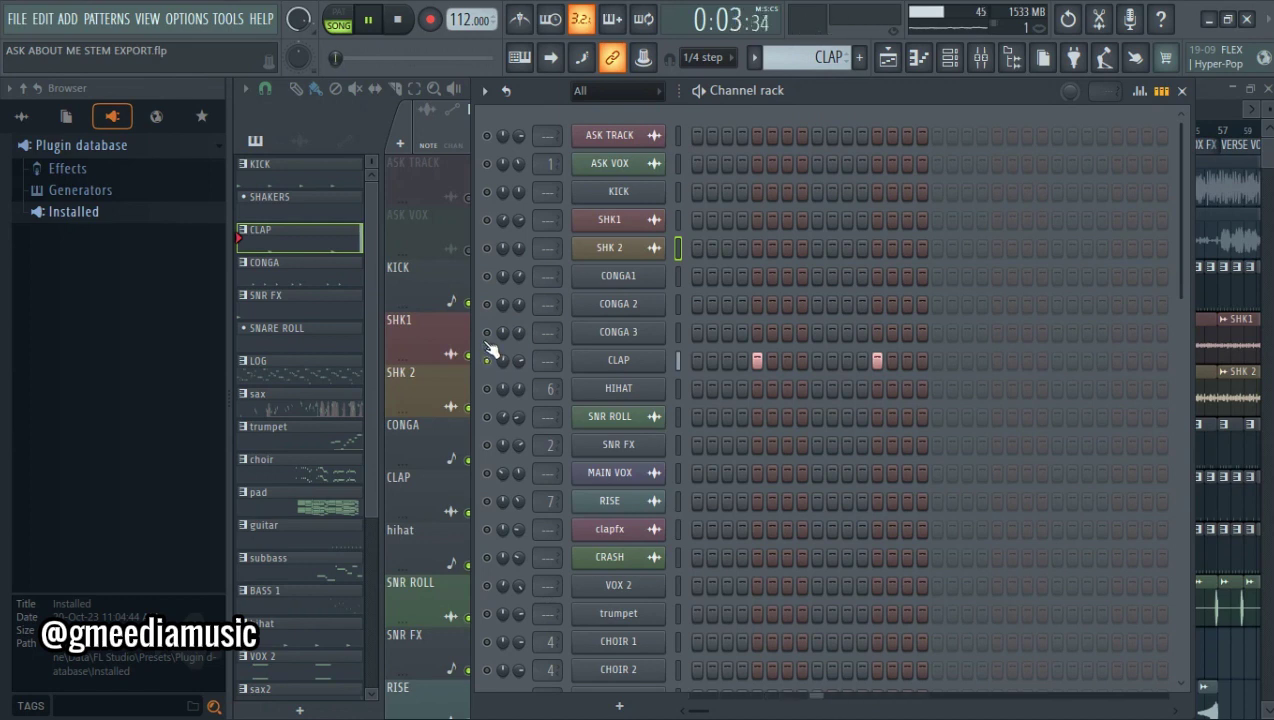
key(space)
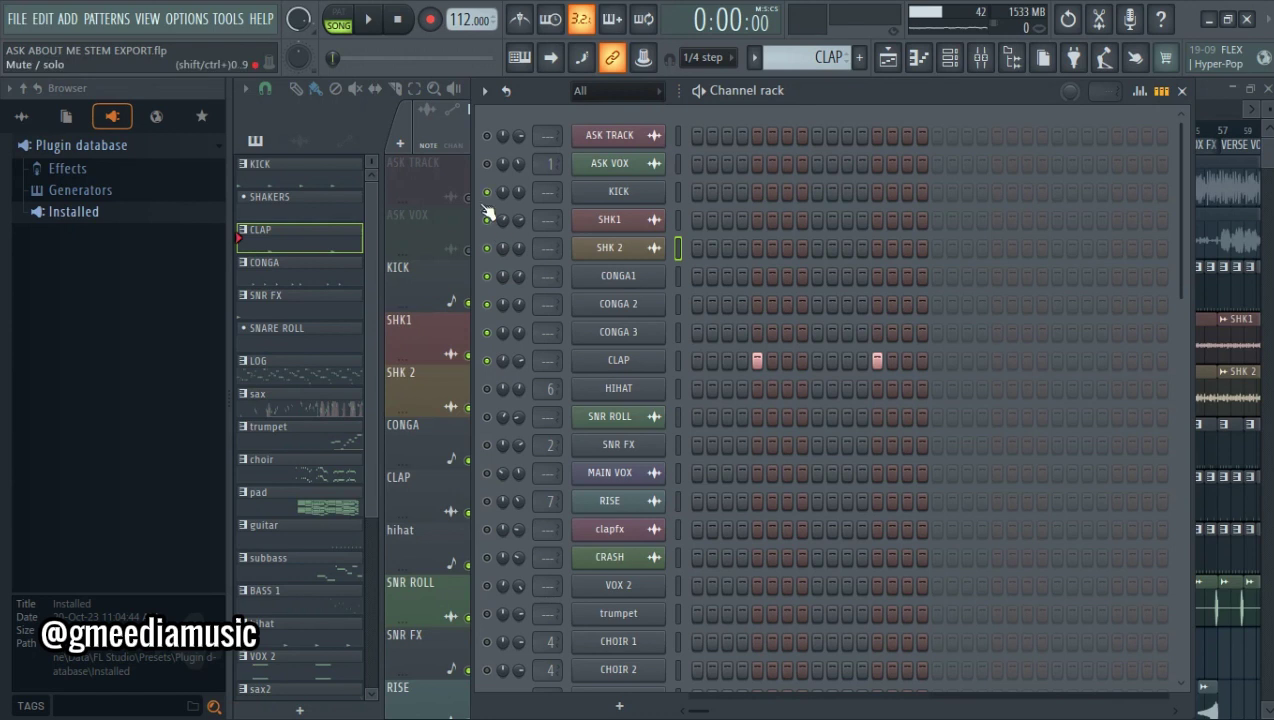
key(space)
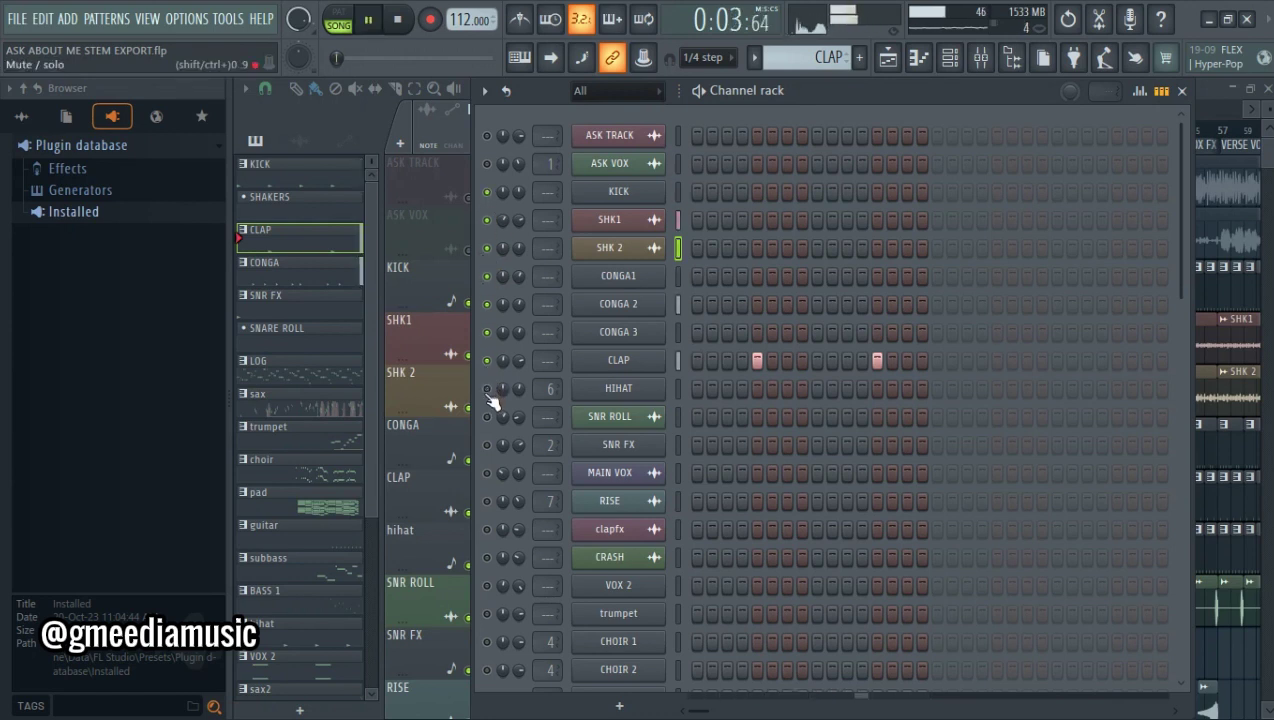
key(space)
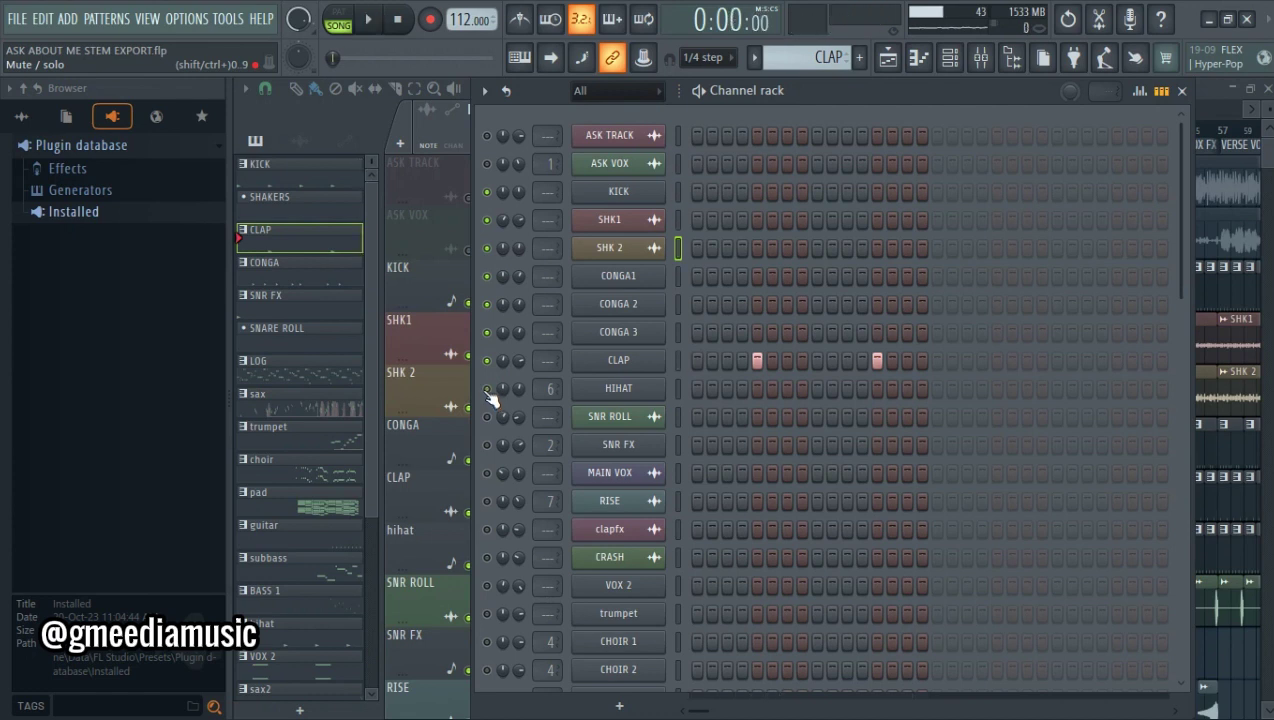
Select the hihat pattern and audition the HIHAT channel on its own from just before bar 33, where Bridge 1 begins
click(1181, 90)
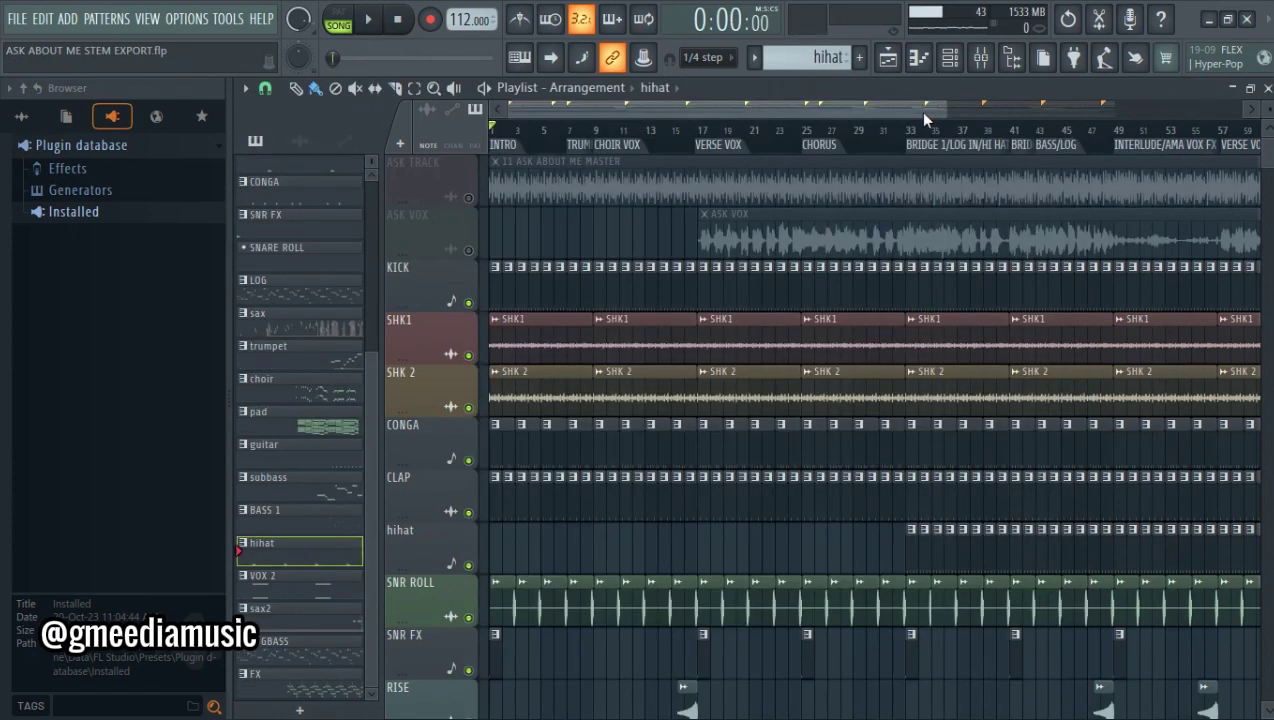
scroll(919, 111, down, 2)
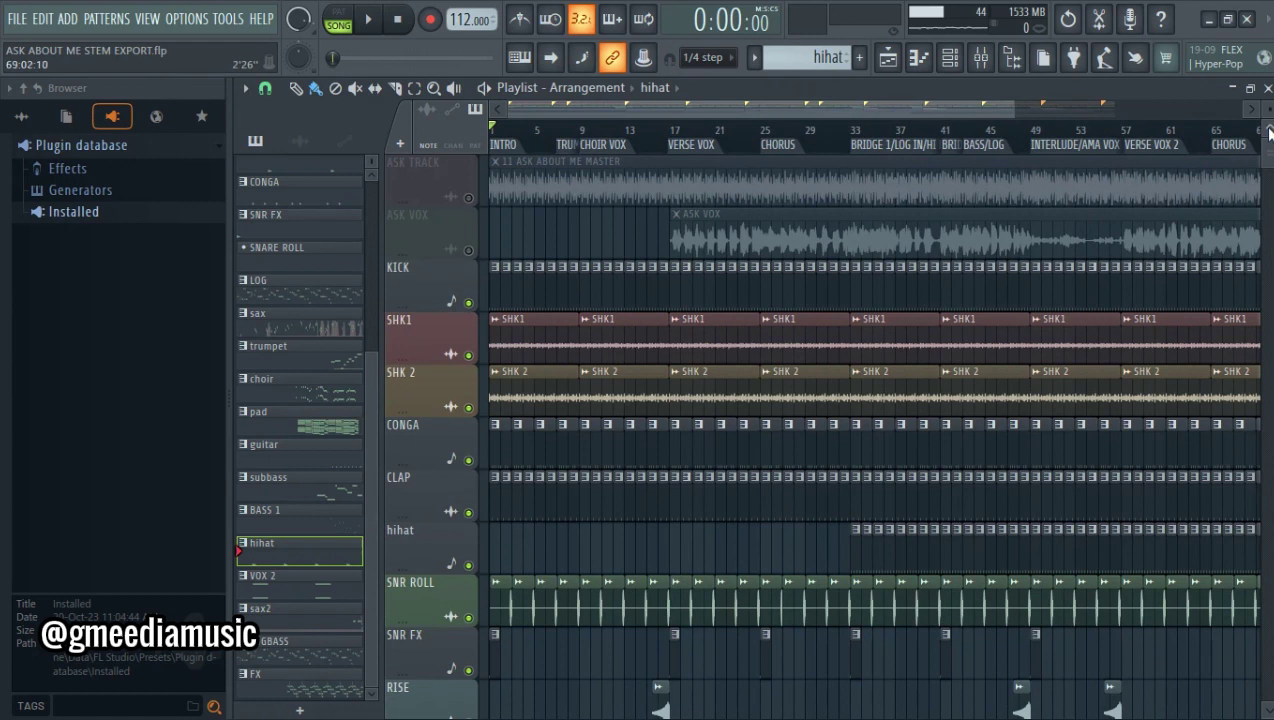
scroll(900, 400, down, 5)
scroll(900, 400, up, 5)
click(858, 131)
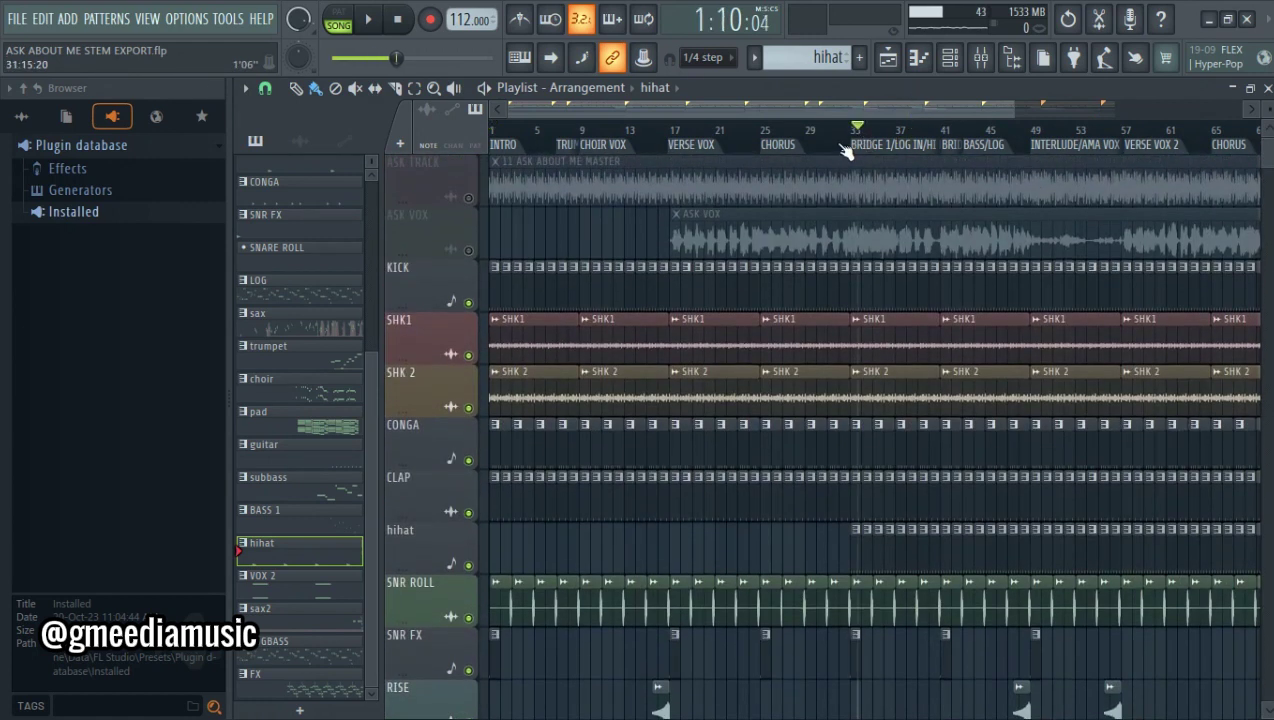
click(836, 133)
key(space)
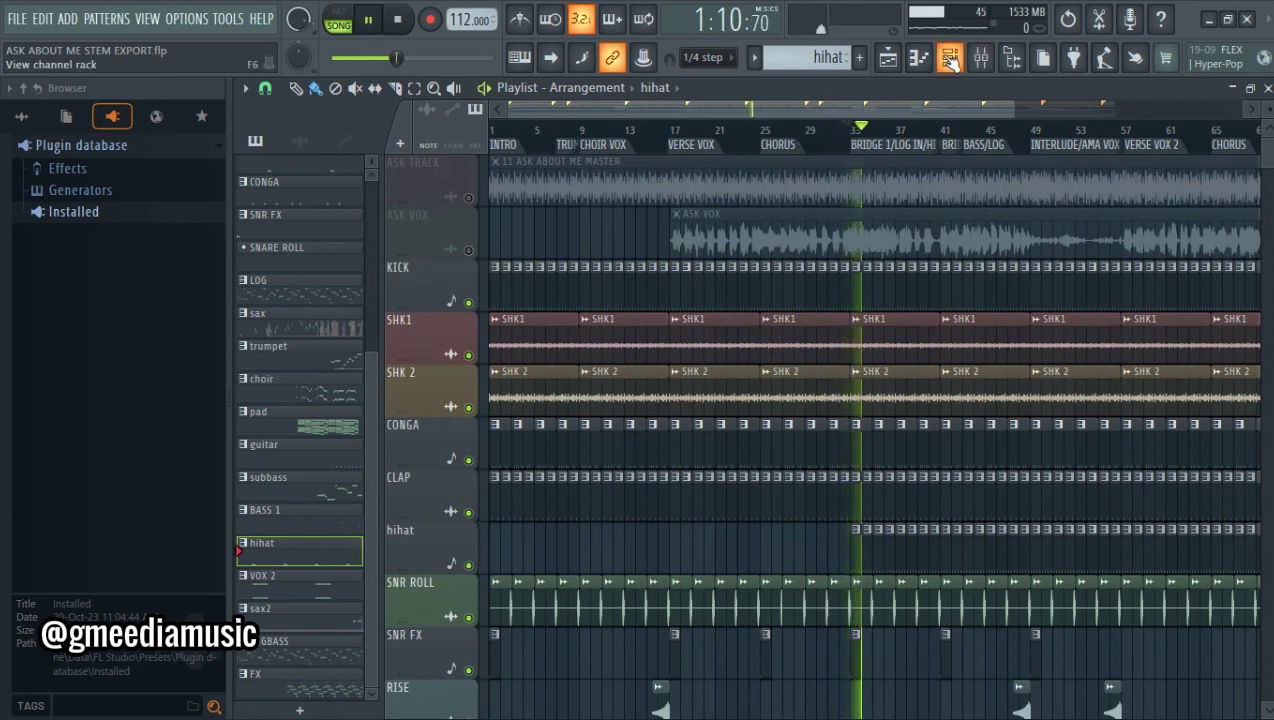
click(950, 58)
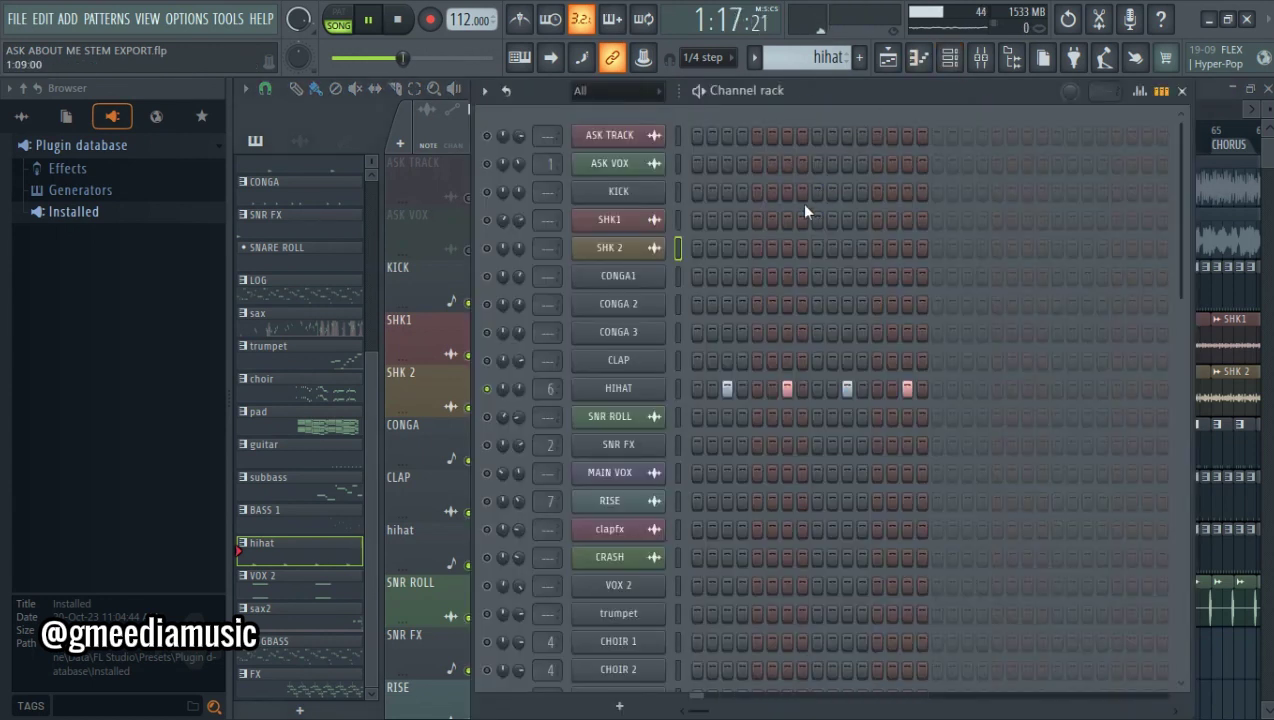
key(space)
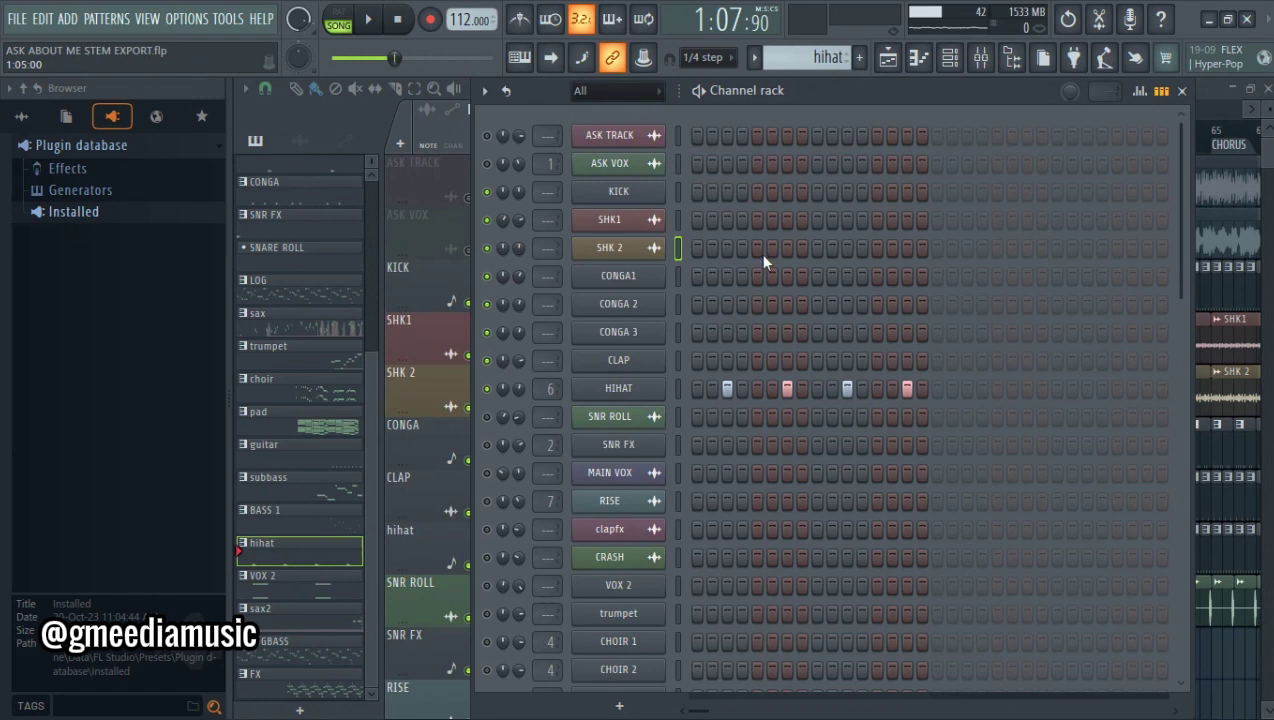
Play the hihat together with the kick, shakers, congas and clap, and return to the playlist
key(space)
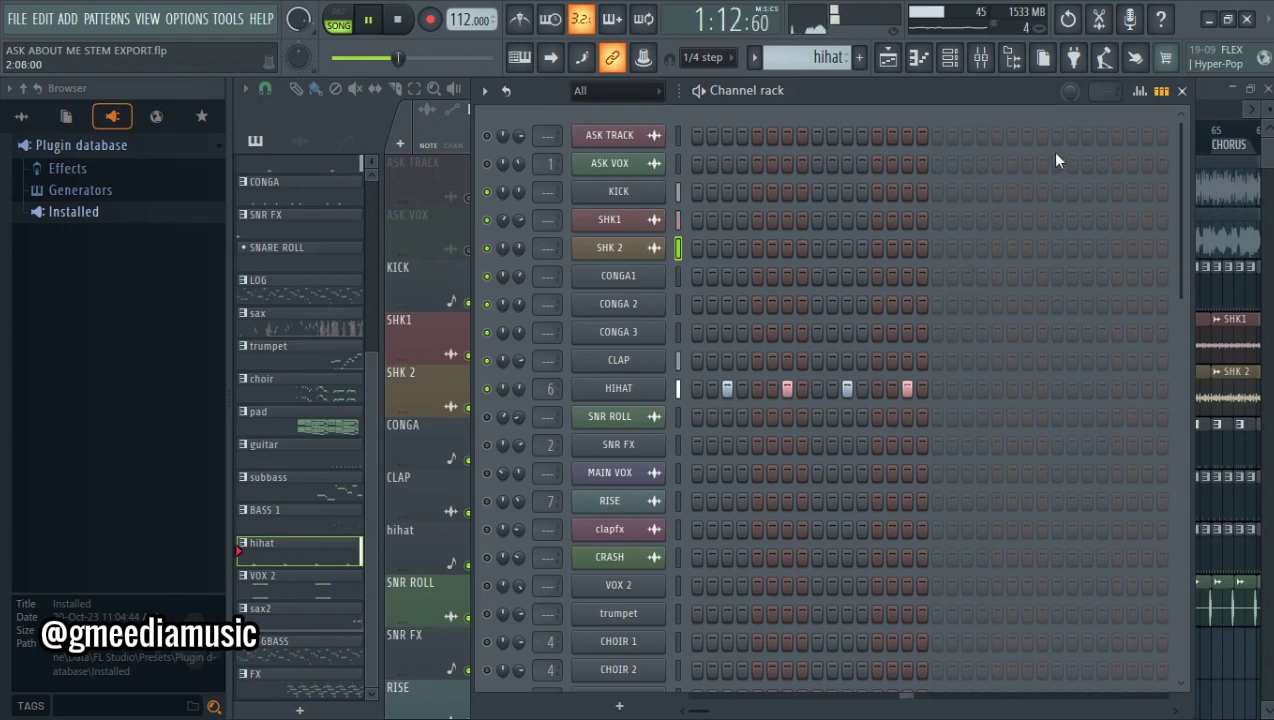
key(space)
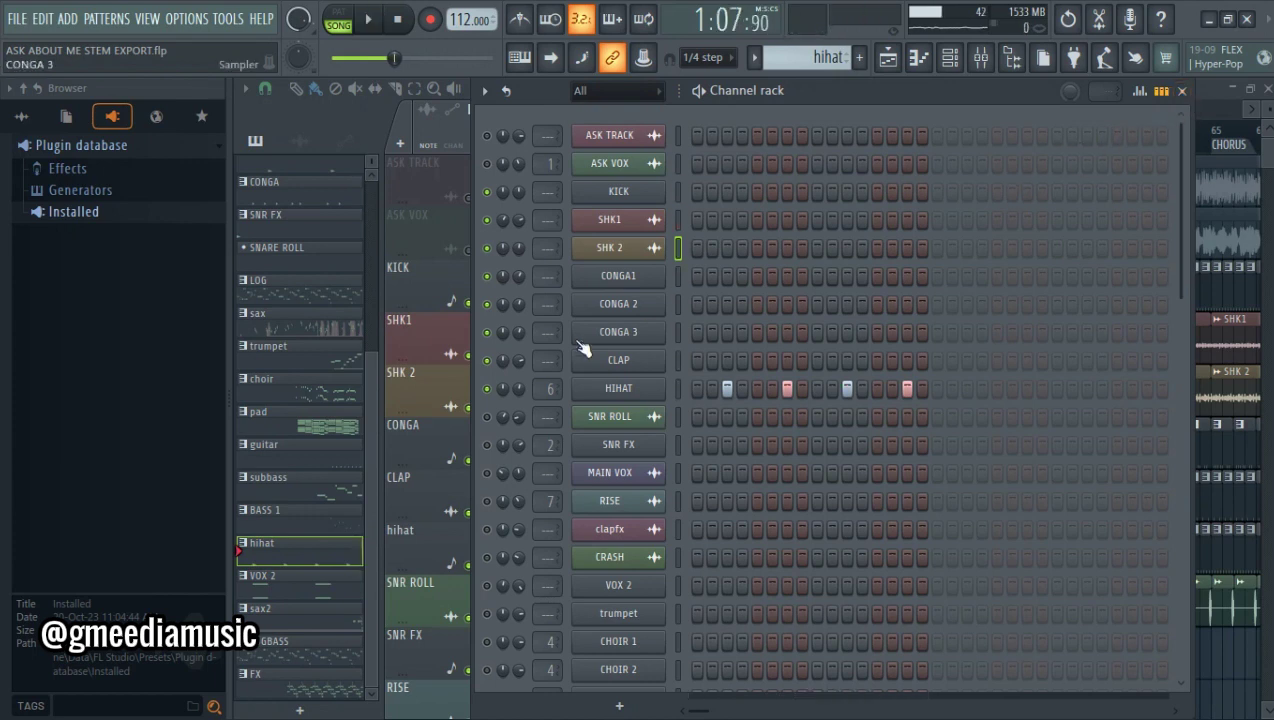
key(F5)
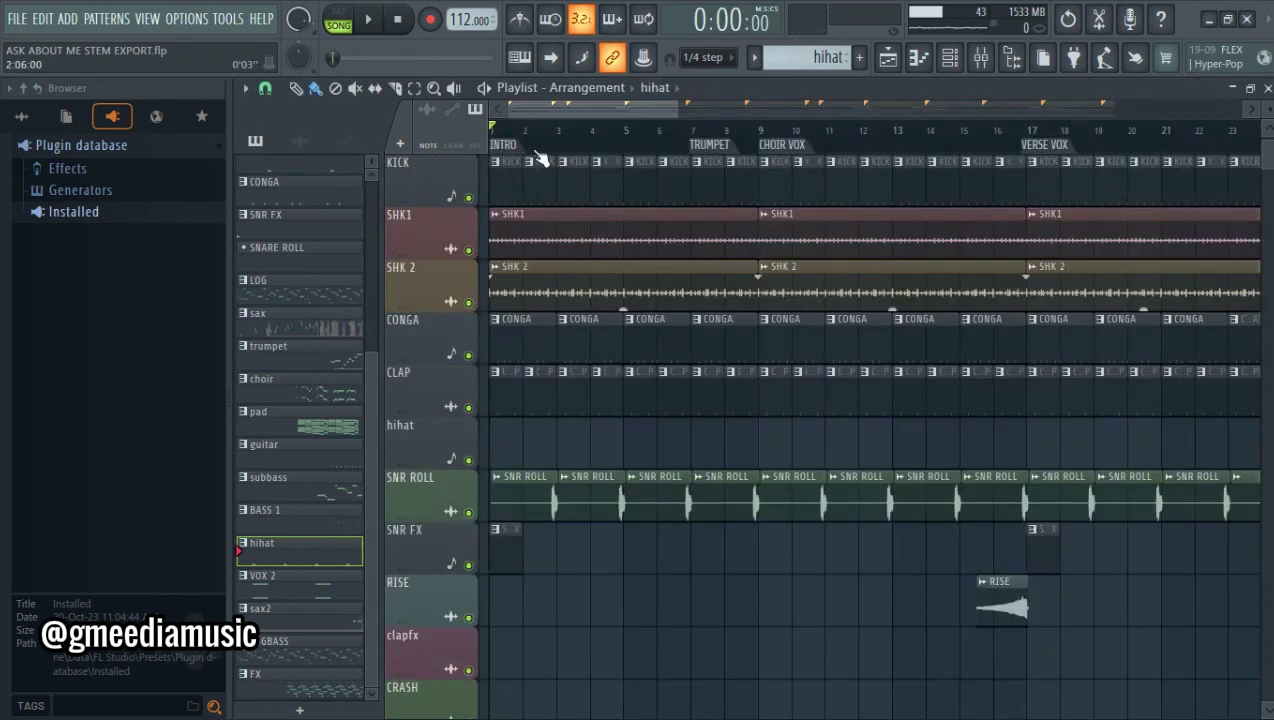
Audition SNR FX alone from the start, and together with the kick, shakers, congas, clap and hihat
key(space)
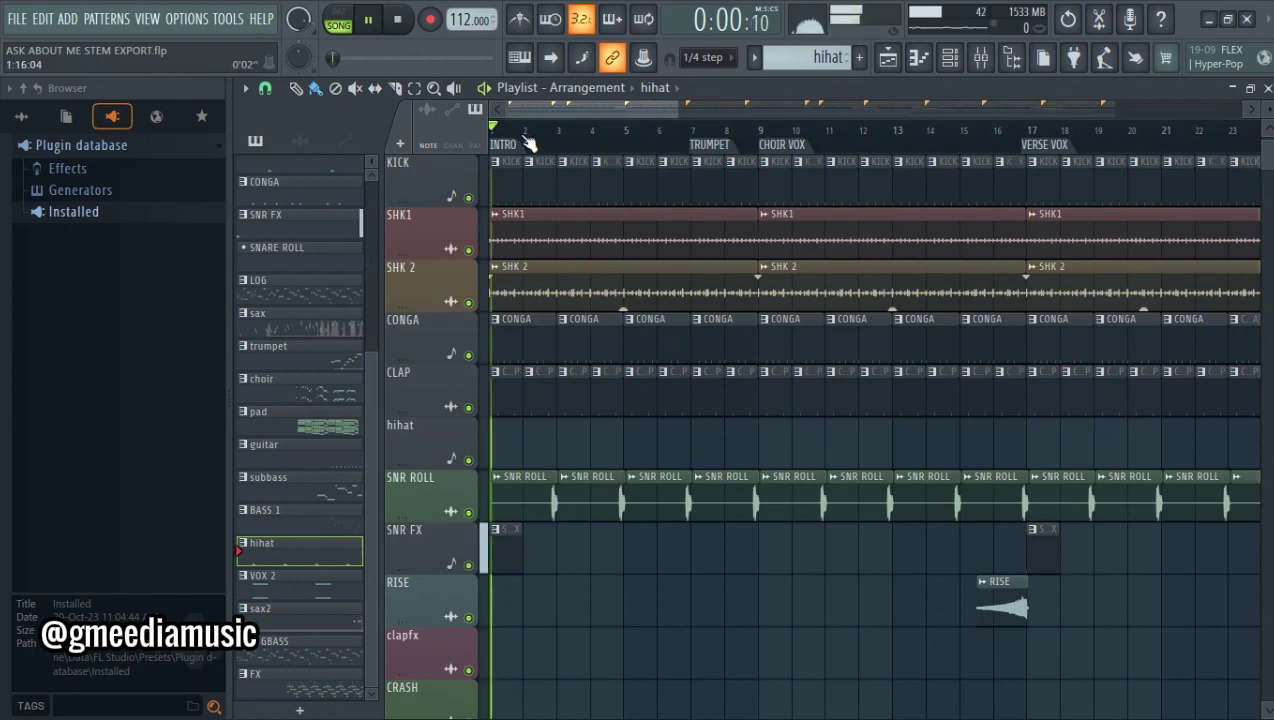
key(space)
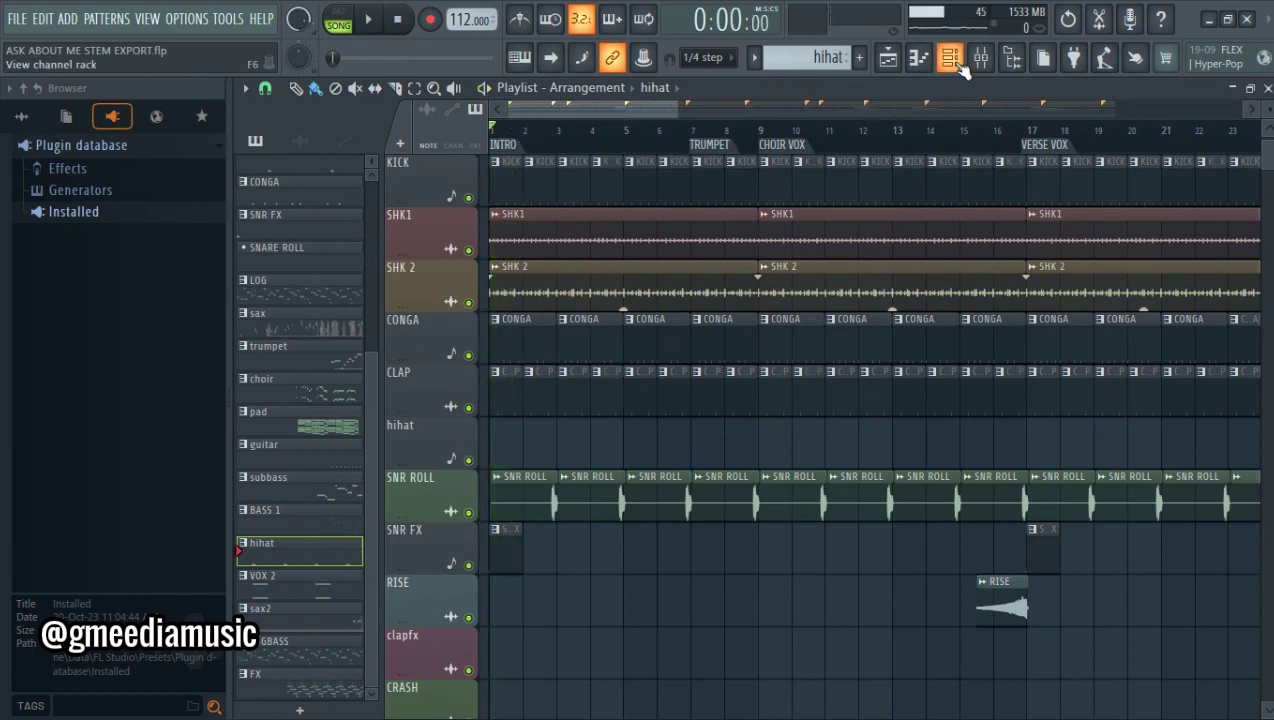
click(950, 57)
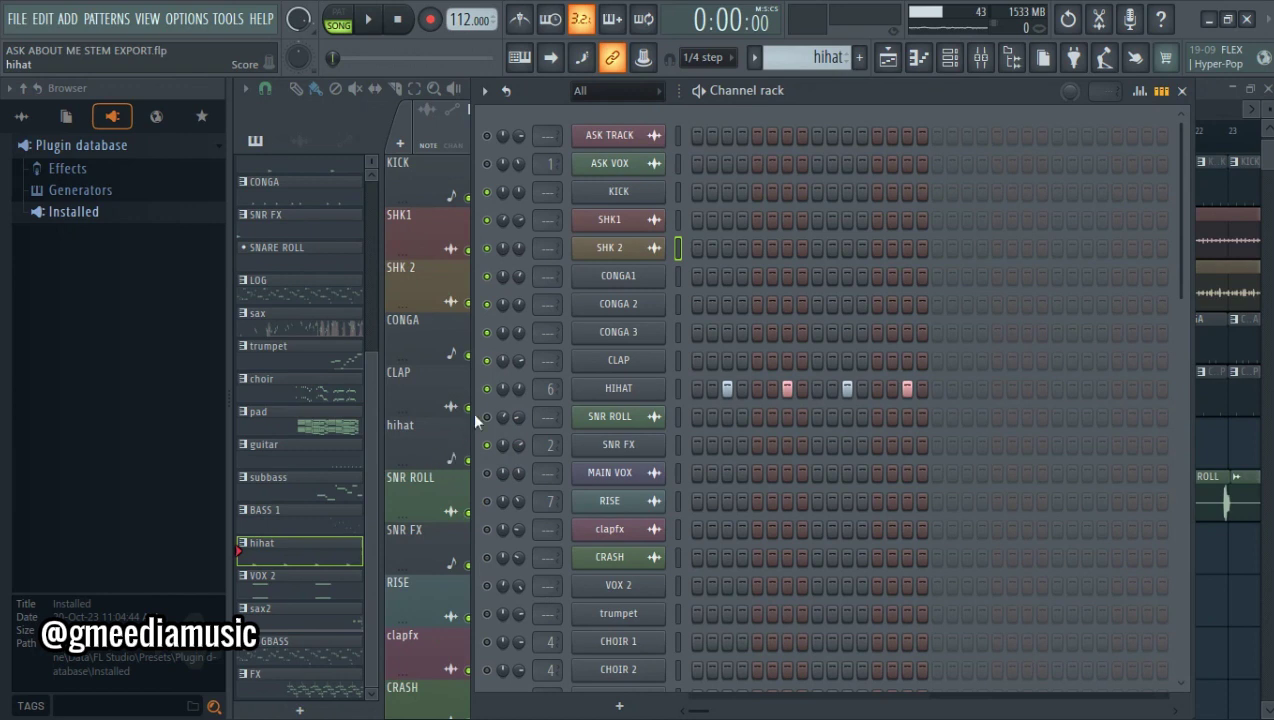
key(space)
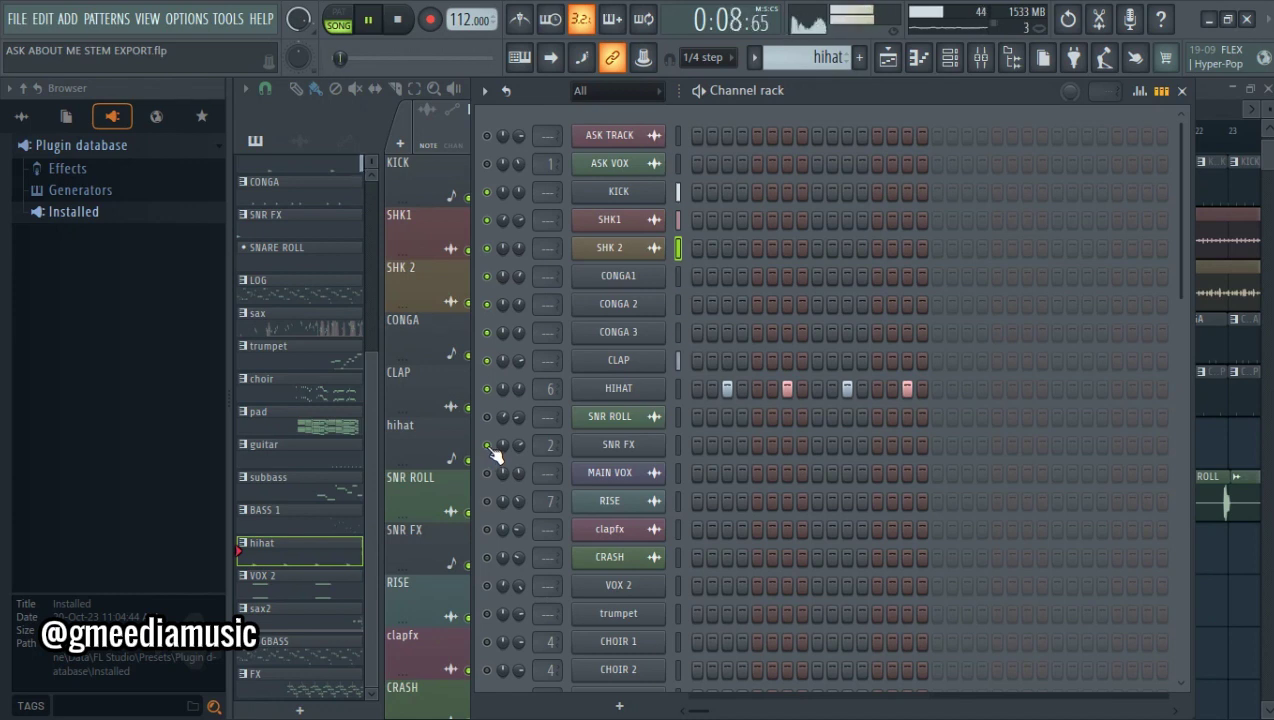
key(space)
key(F6)
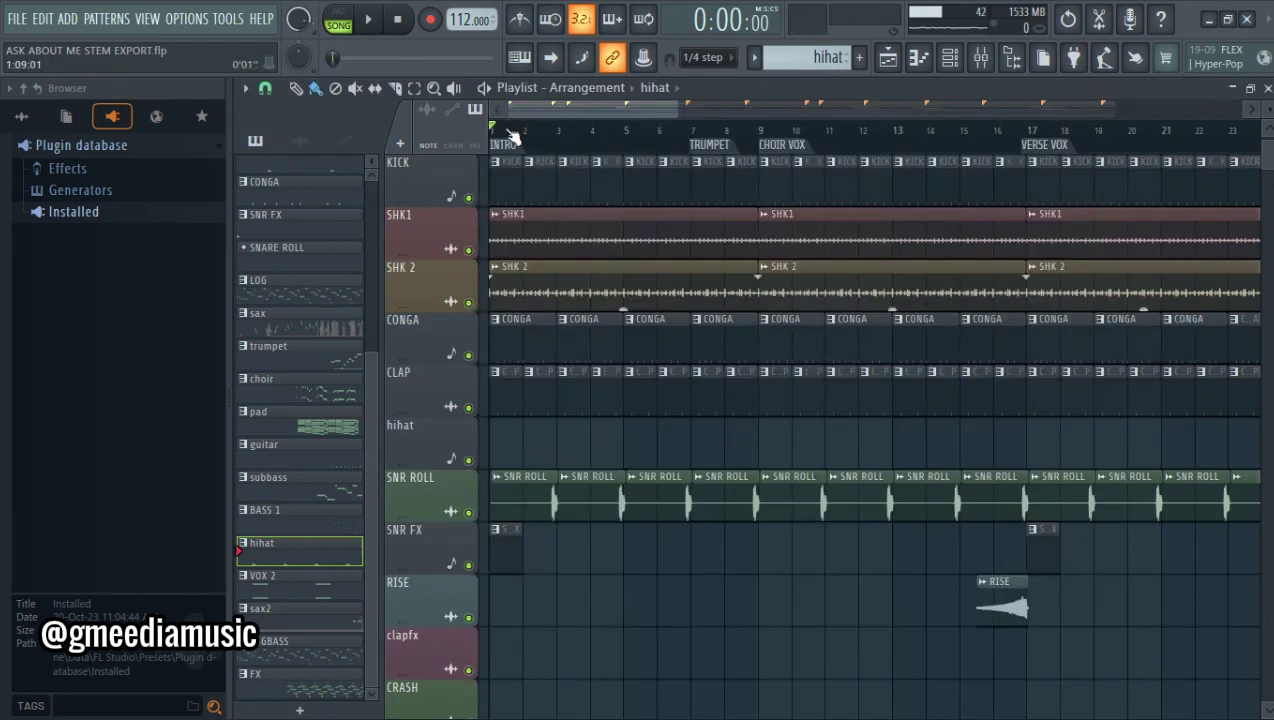
Play SNR ROLL on its own from just before bar 3, and from the start together with the other percussion
click(548, 133)
key(space)
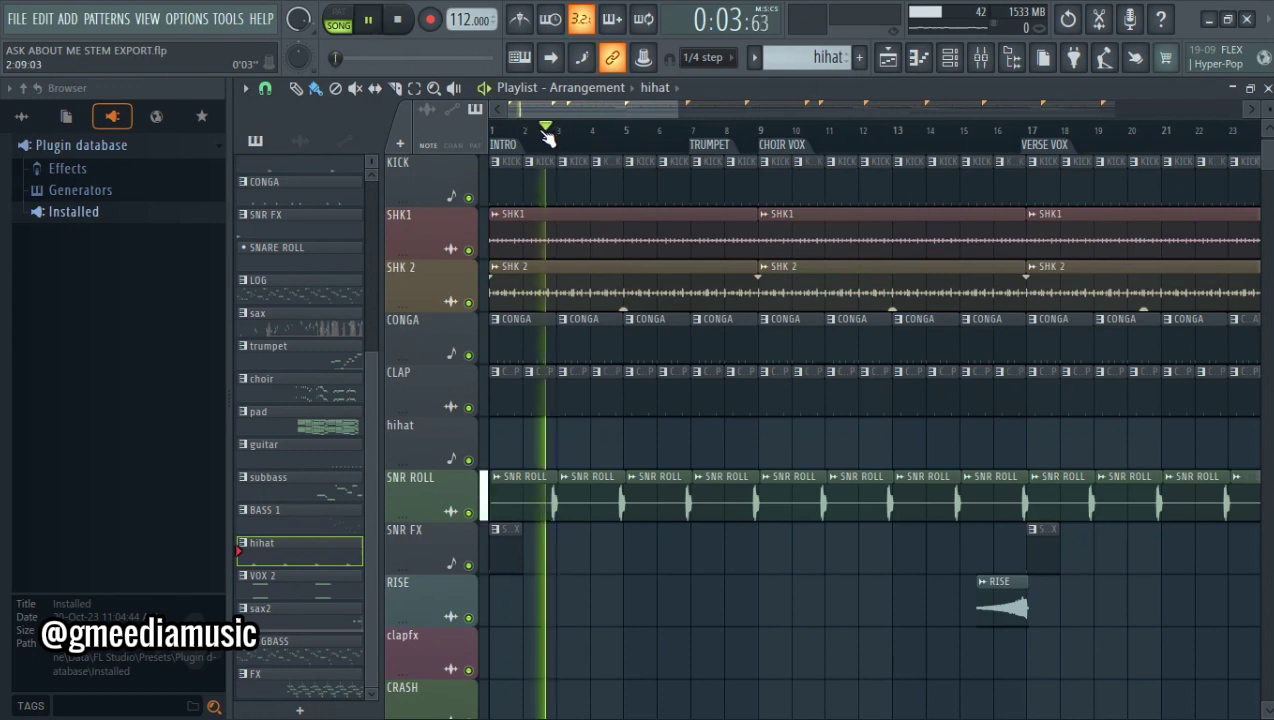
click(540, 134)
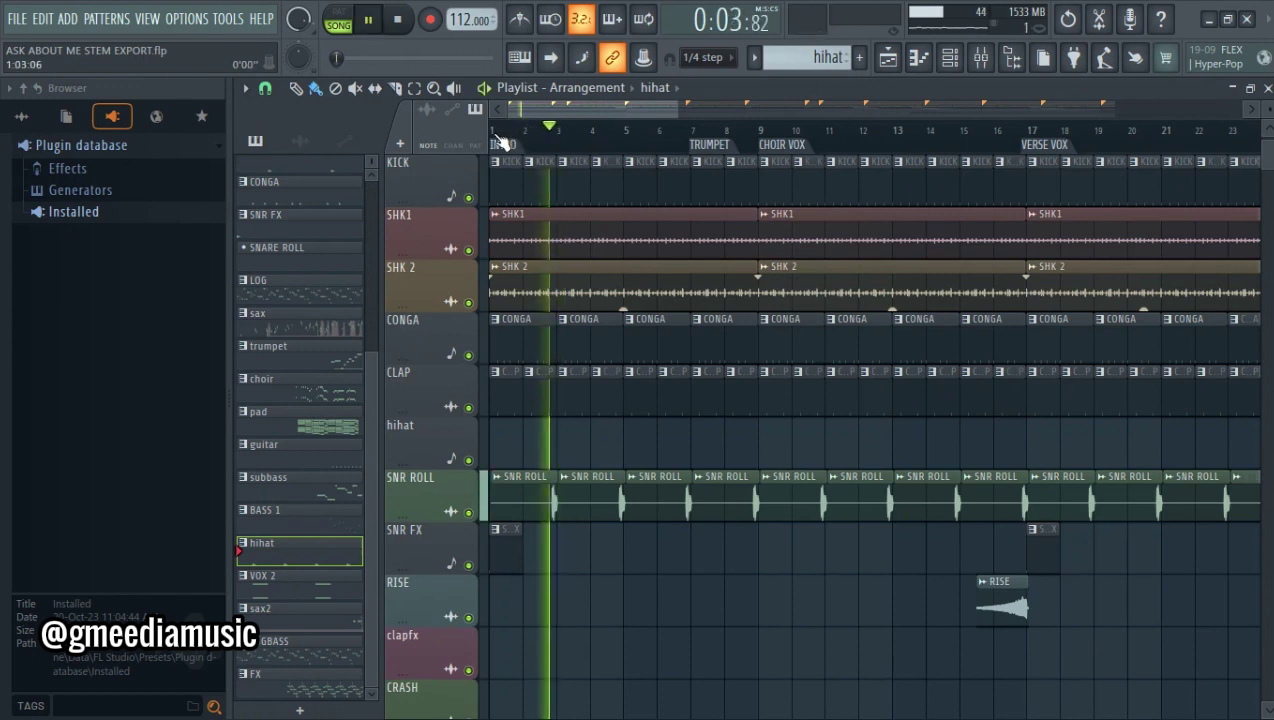
click(397, 20)
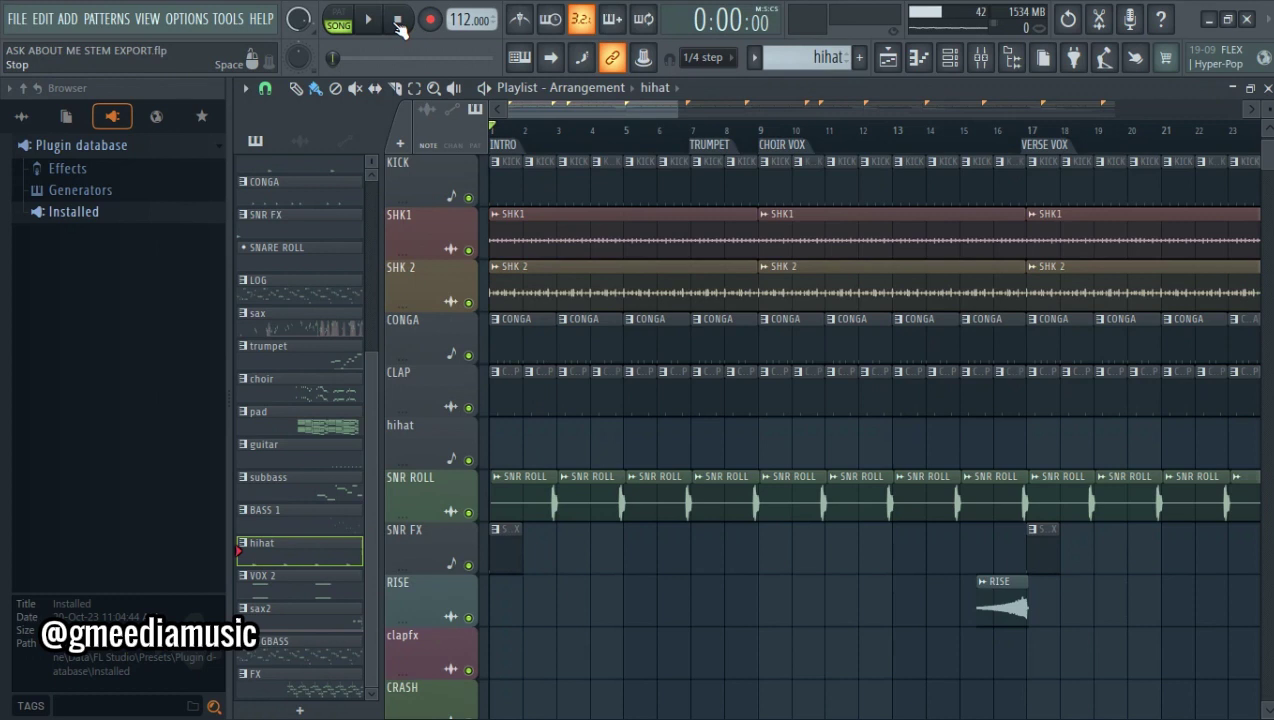
key(space)
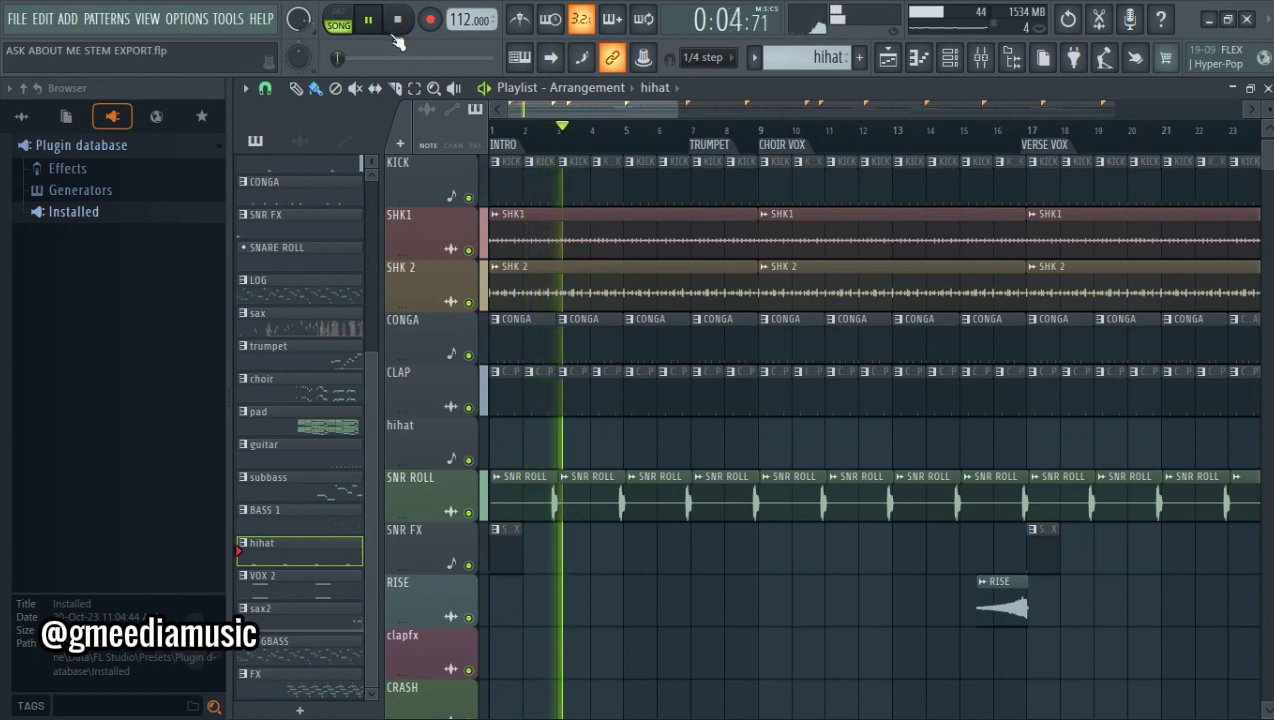
key(space)
Solo the MAIN VOX channel and audition it from the start and again from just before bar 4
click(950, 57)
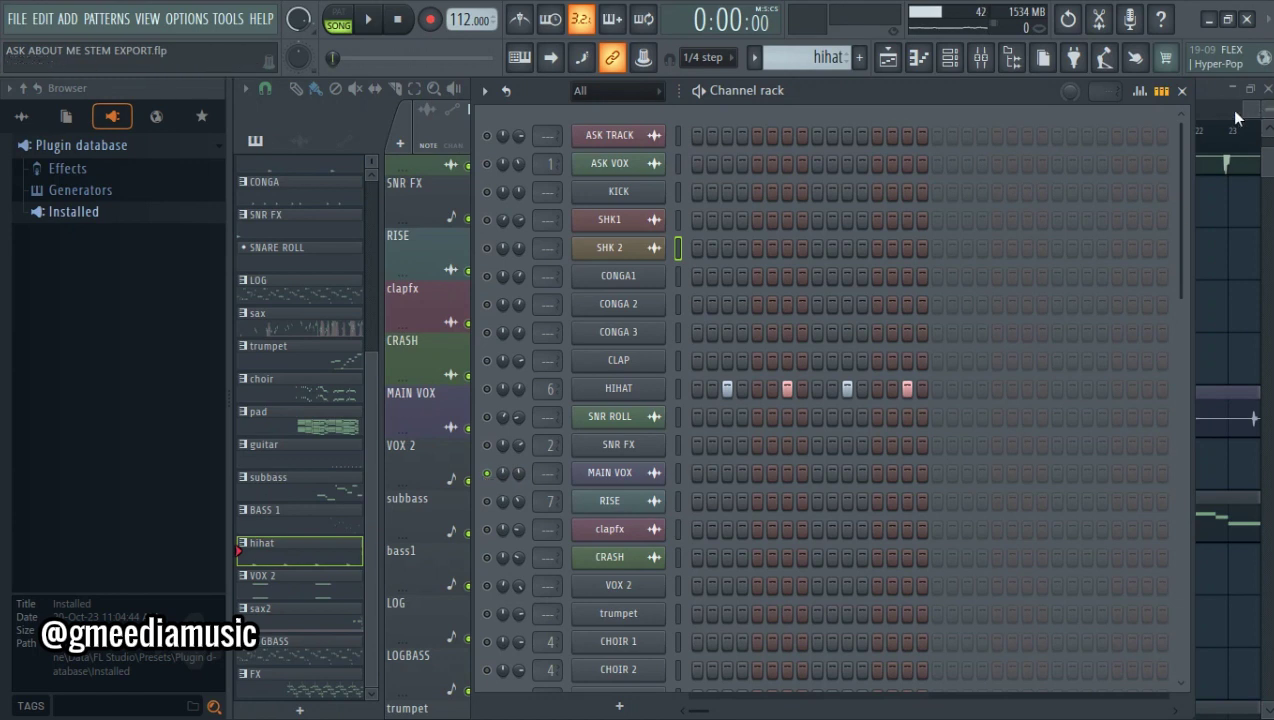
click(1185, 93)
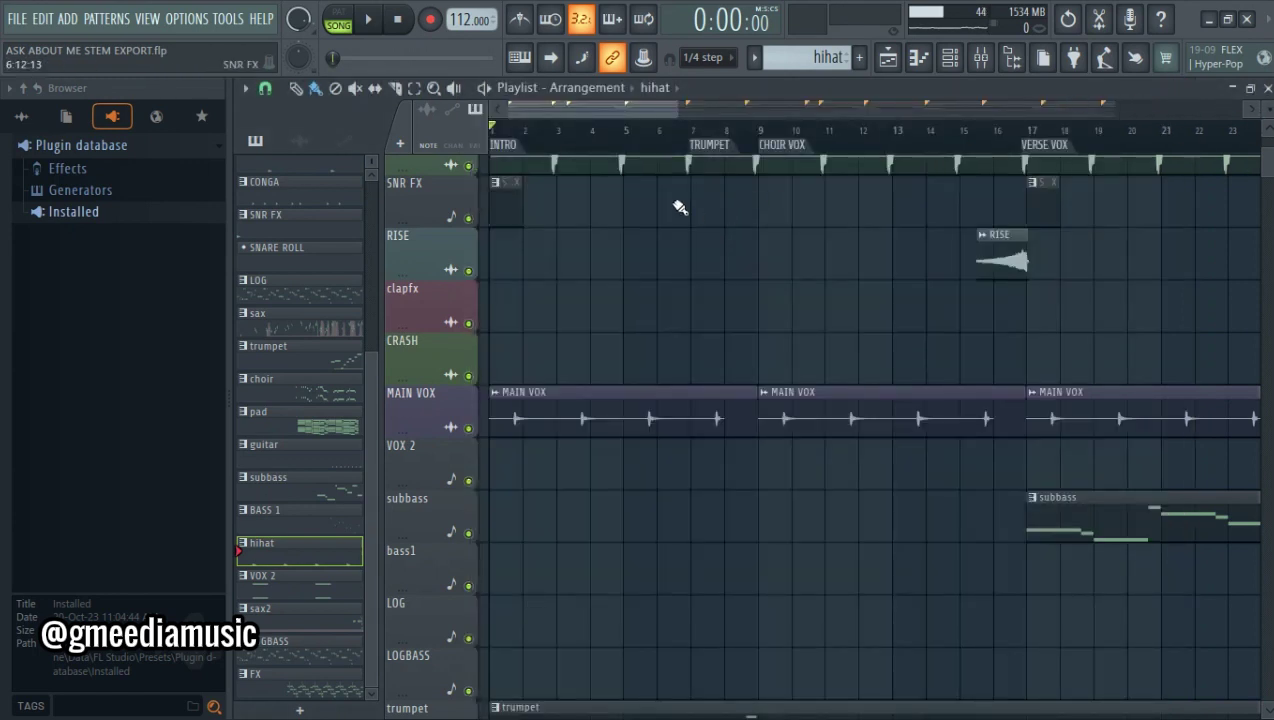
key(space)
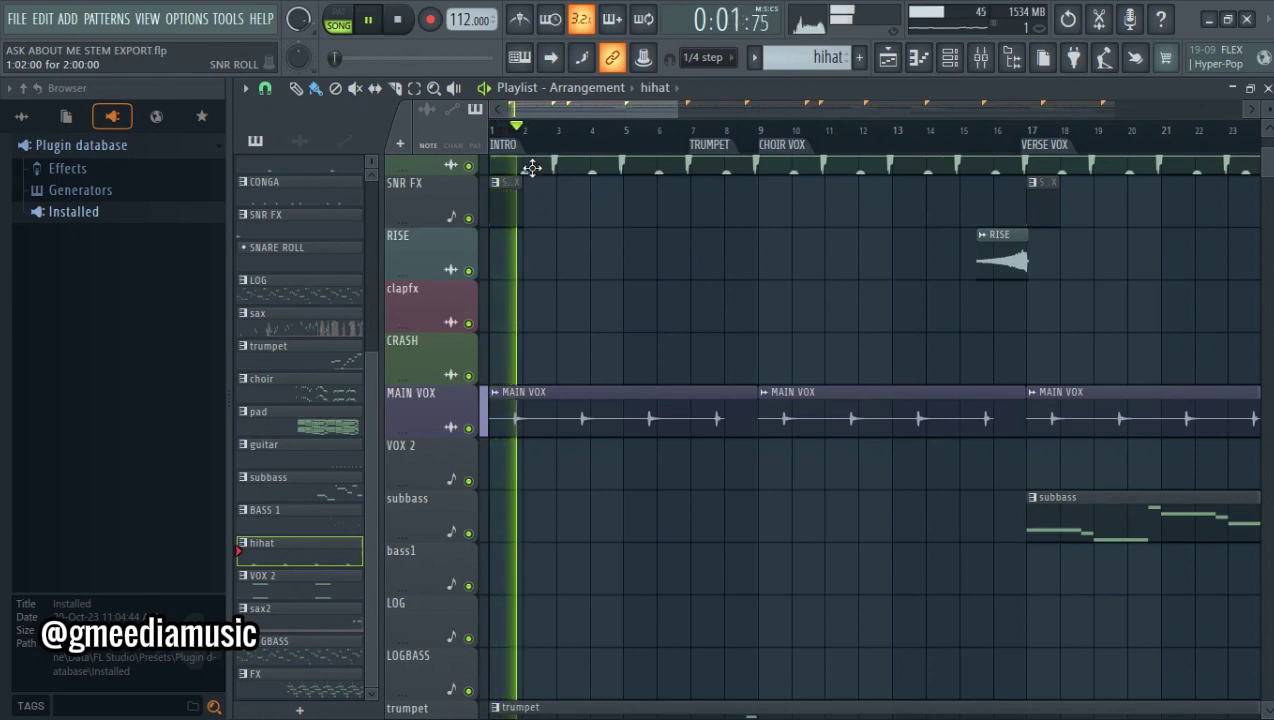
click(580, 133)
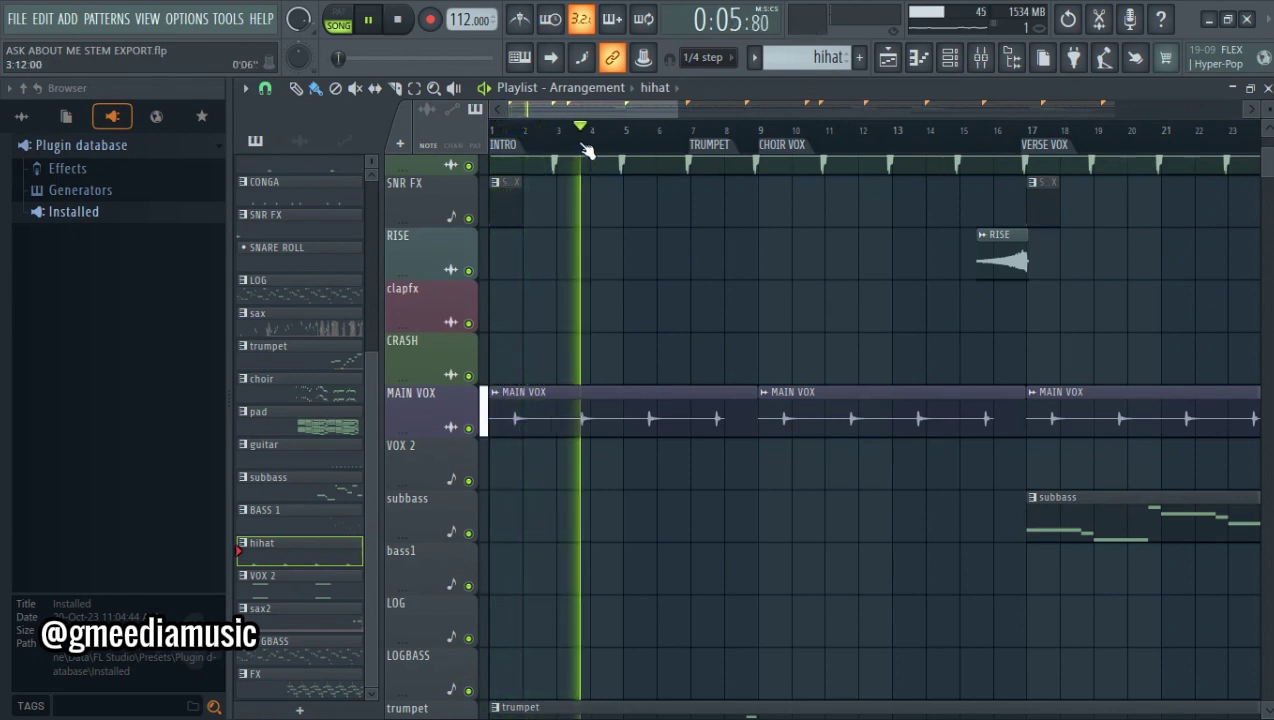
key(space)
Play MAIN VOX together with the percussion channels from bar 12 into the Verse Vox section at bar 17
click(949, 57)
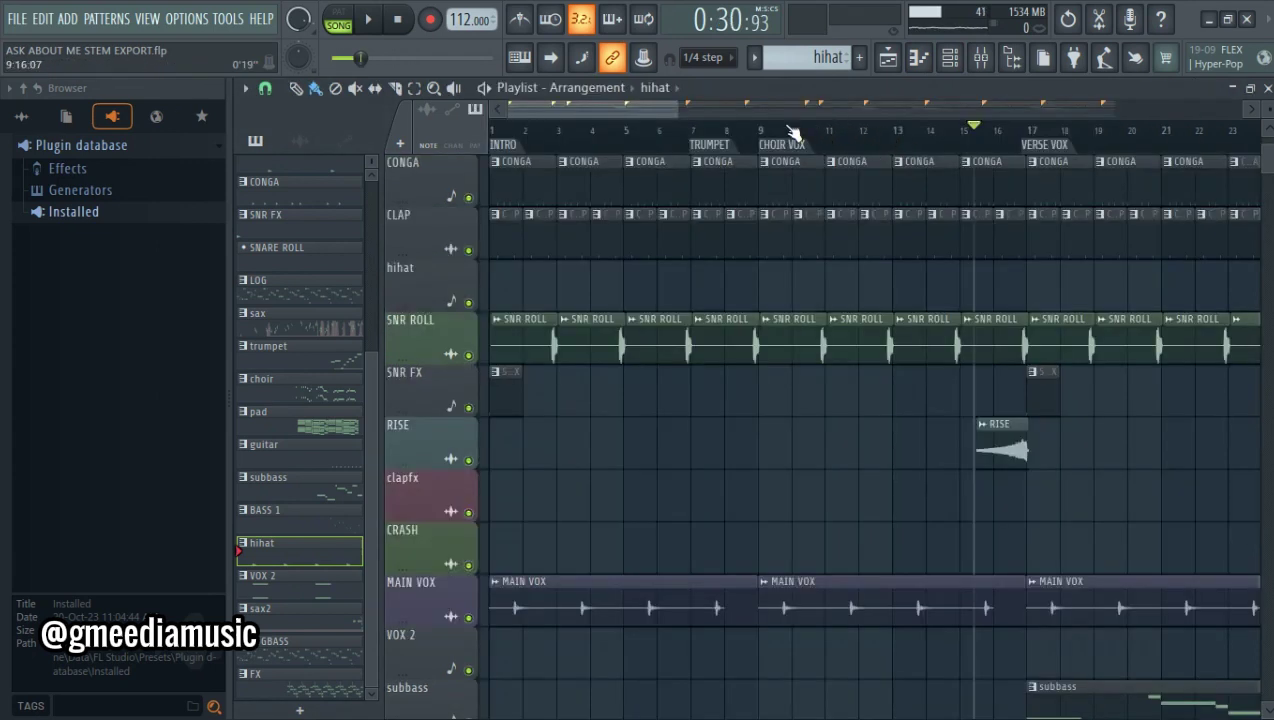
click(871, 146)
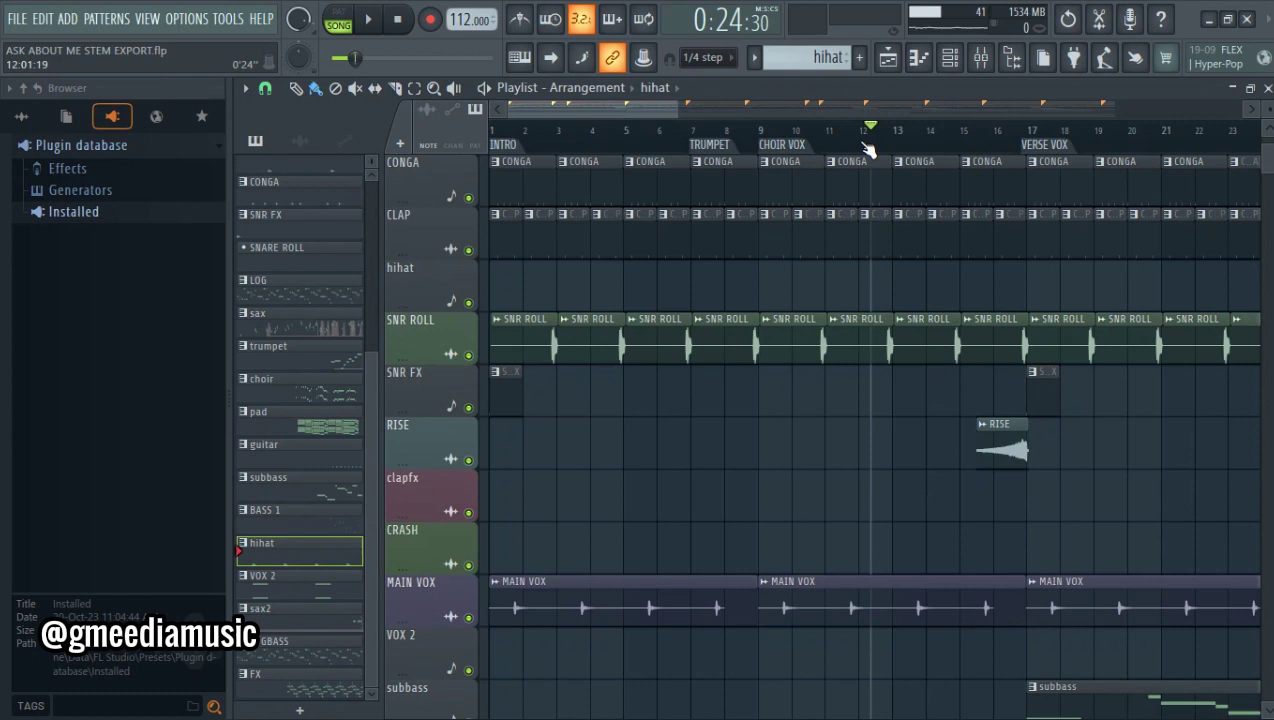
key(space)
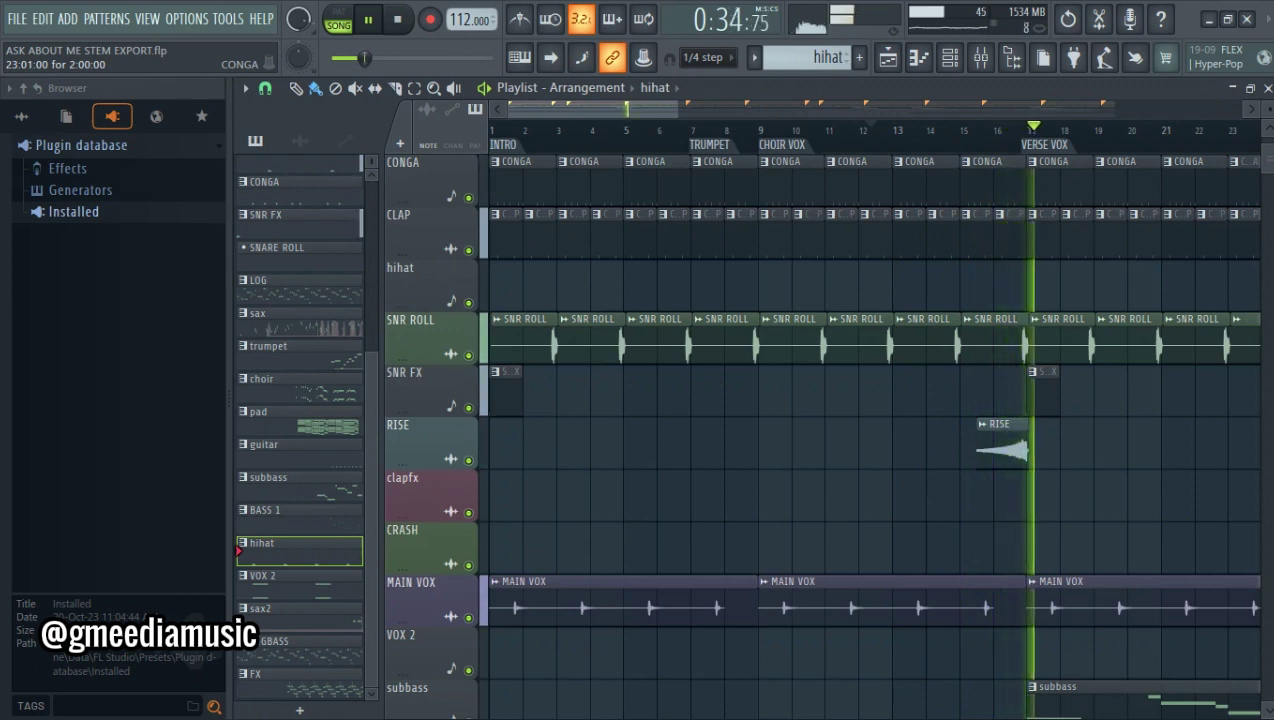
key(space)
Play the second RISE clip with the percussion and main vox from bar 47 into the Interlude at bar 49
scroll(800, 300, down, 3)
scroll(793, 148, down, 3)
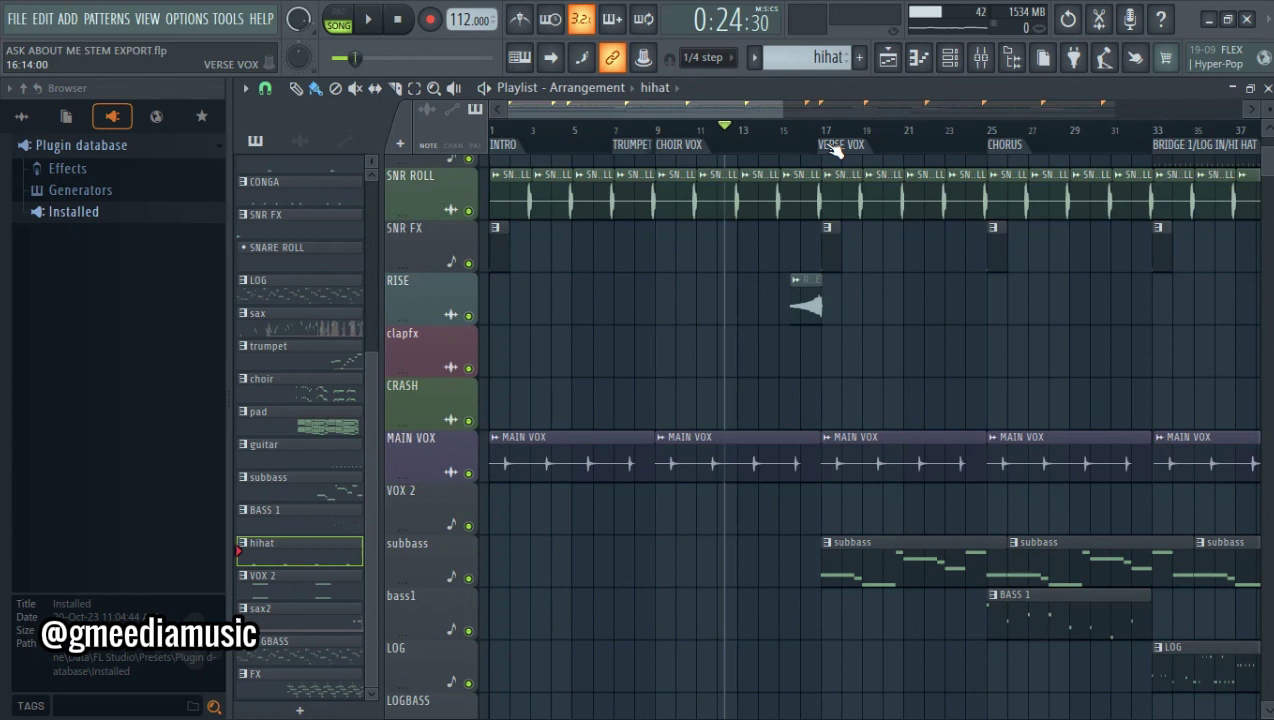
scroll(910, 145, down, 4)
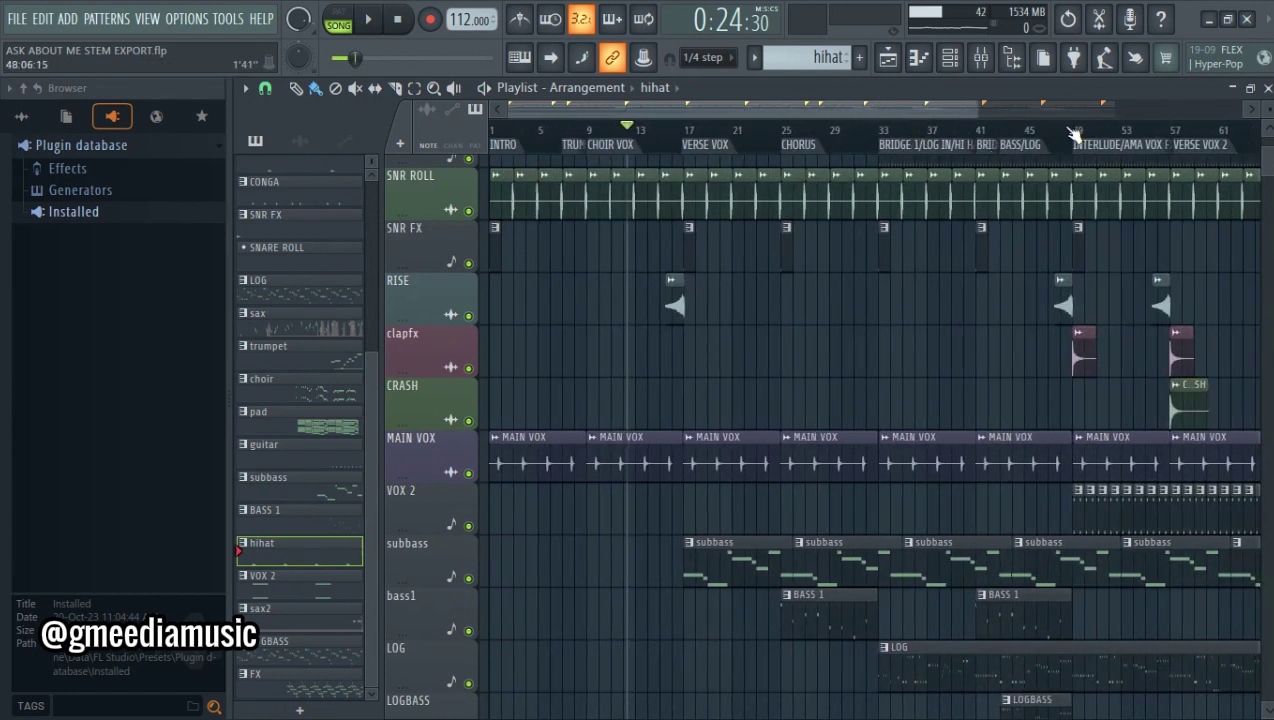
scroll(1072, 135, up, 5)
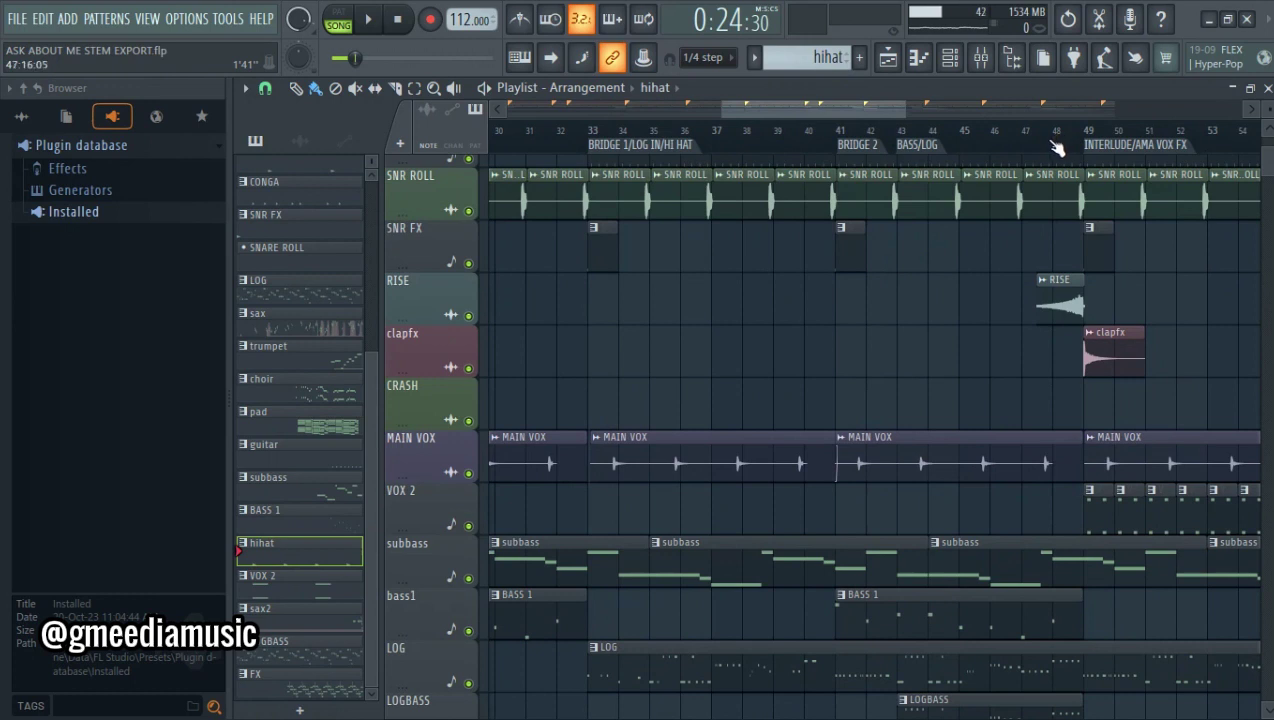
click(1036, 136)
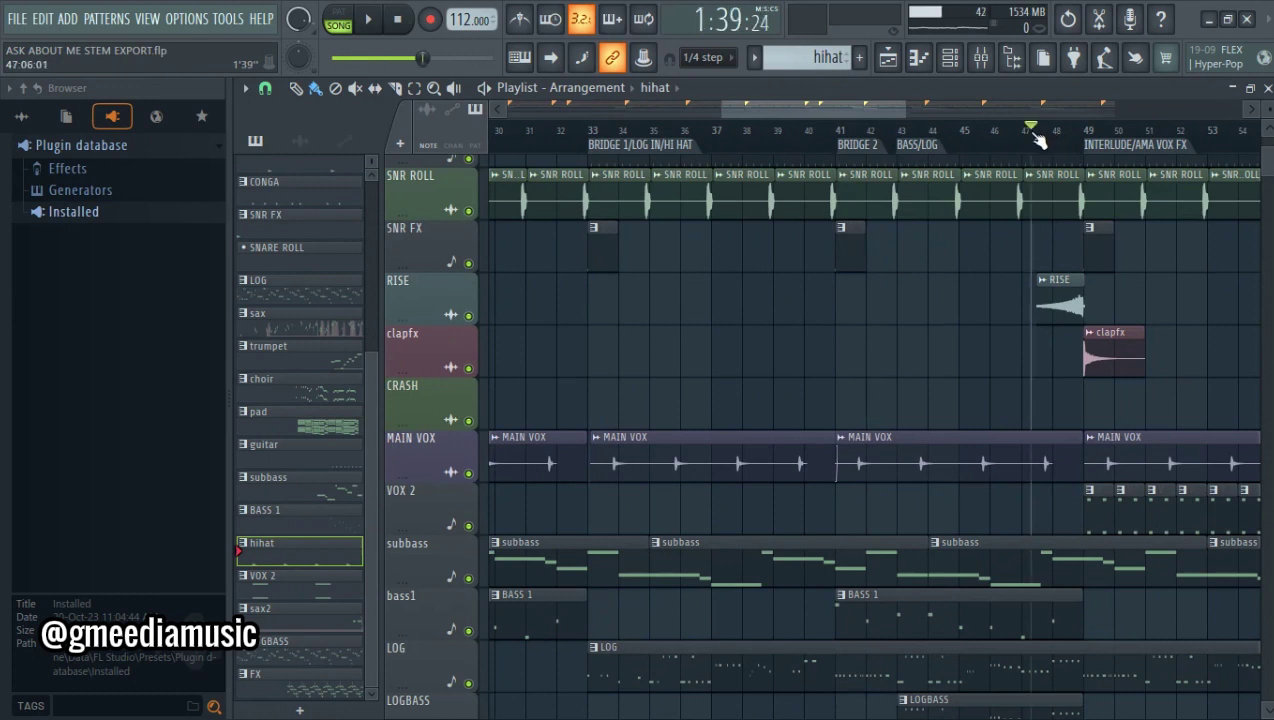
key(space)
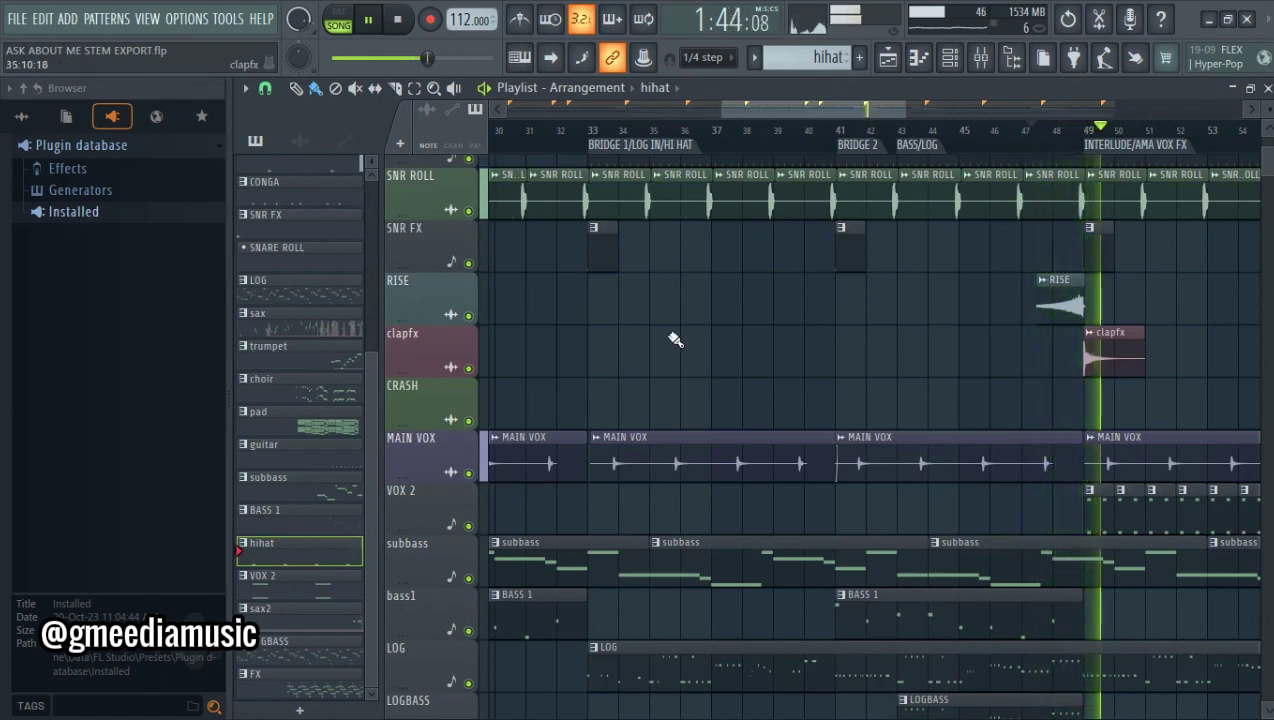
key(space)
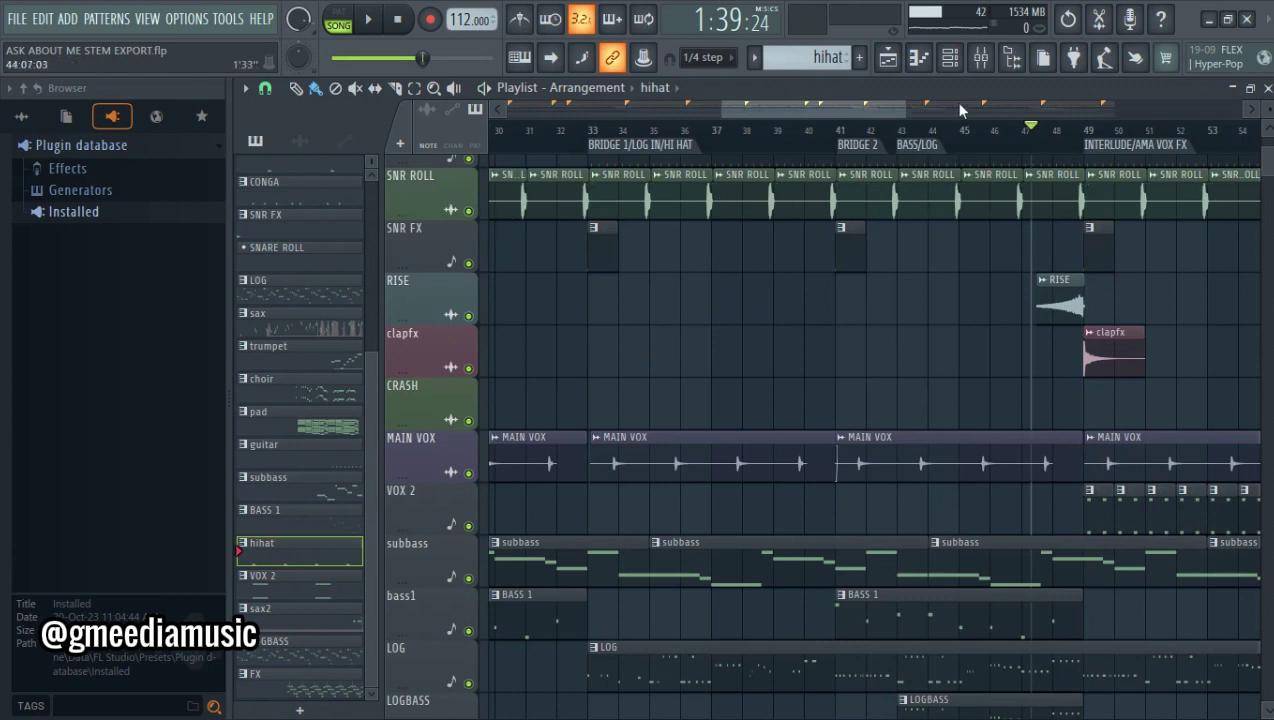
Preview the clapfx sample from its channel, then close its settings and return to the playlist
click(949, 57)
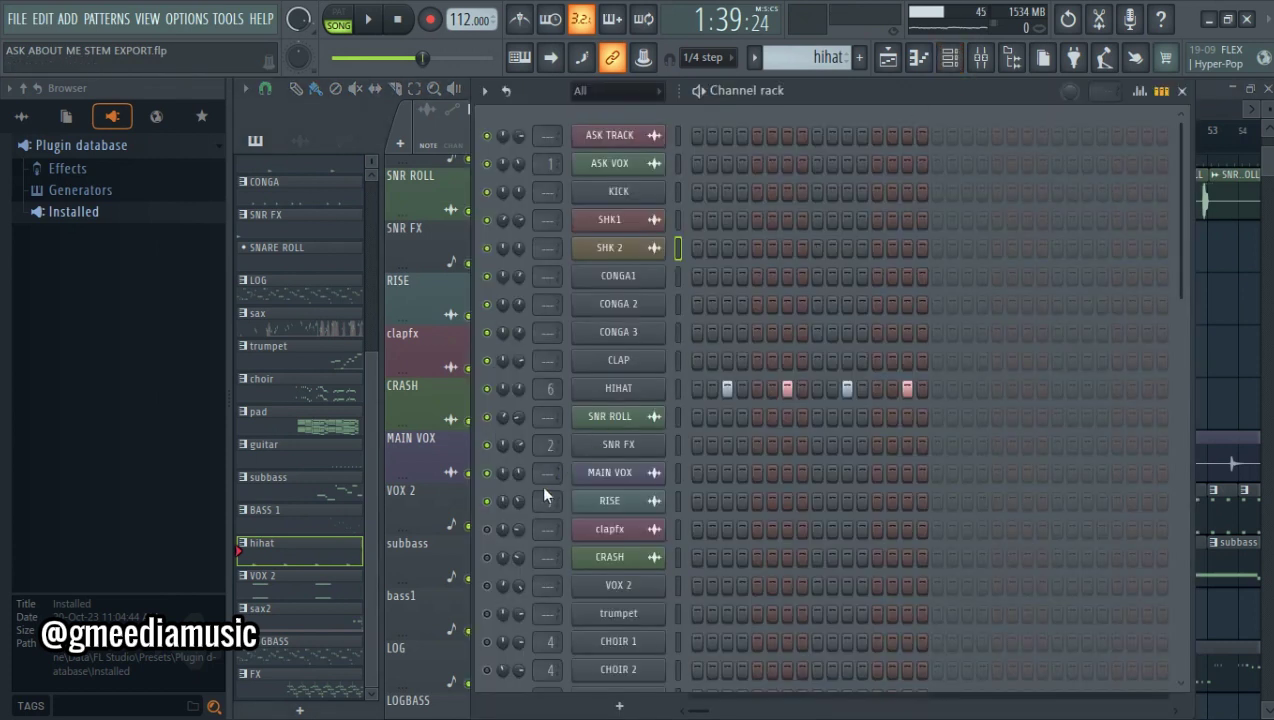
scroll(547, 500, up, 5)
click(604, 532)
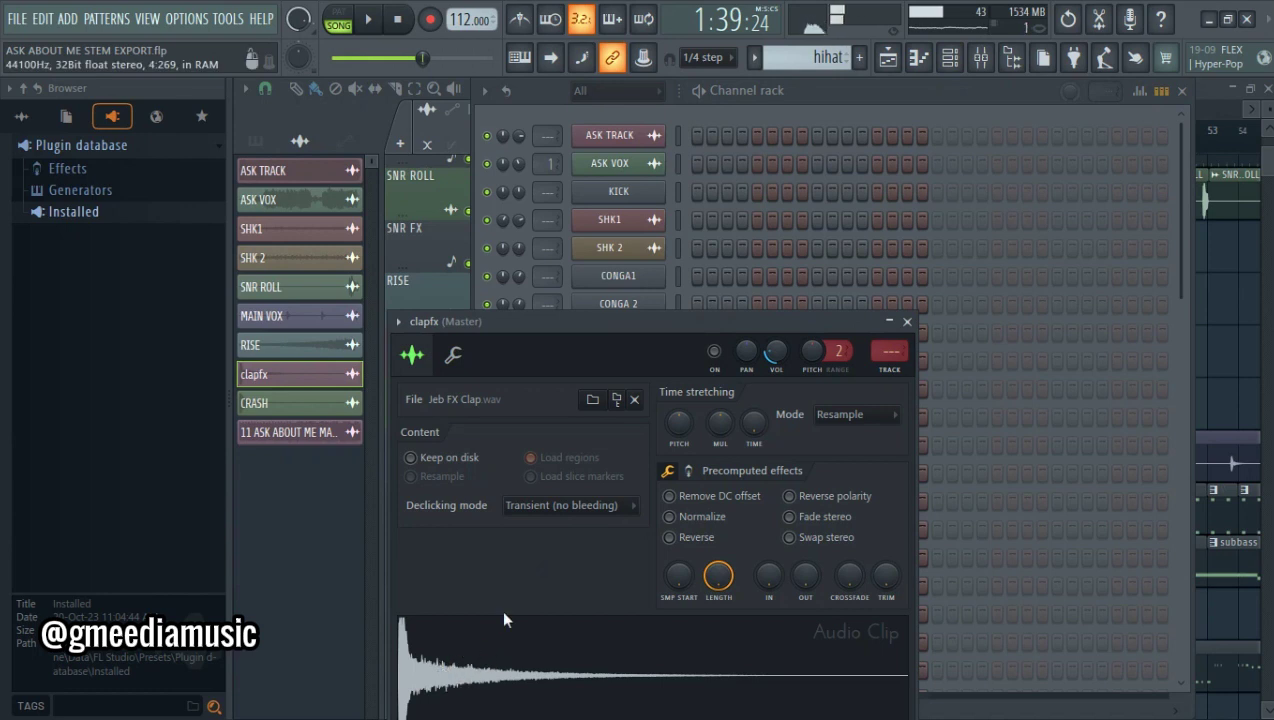
click(907, 321)
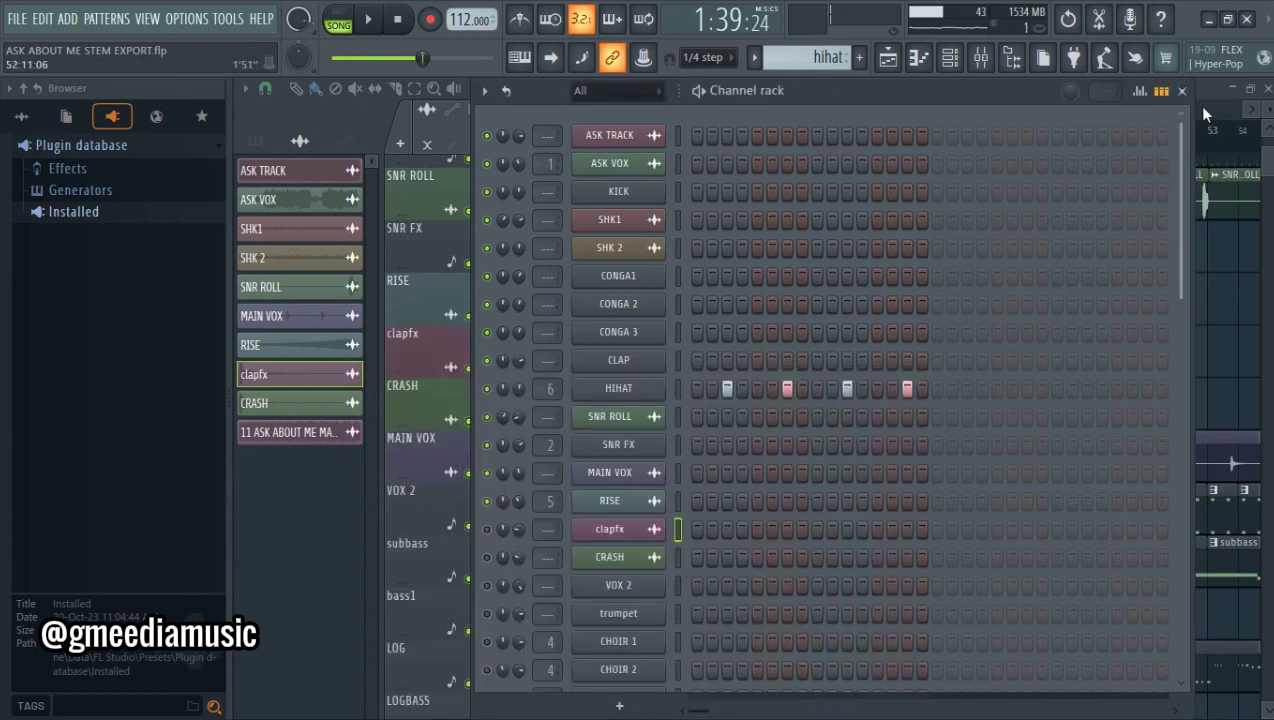
click(1181, 90)
Preview the CRASH sample, and play crash and clapfx with the other elements from bar 55 into Verse Vox 2
click(981, 128)
scroll(1012, 161, up, 3)
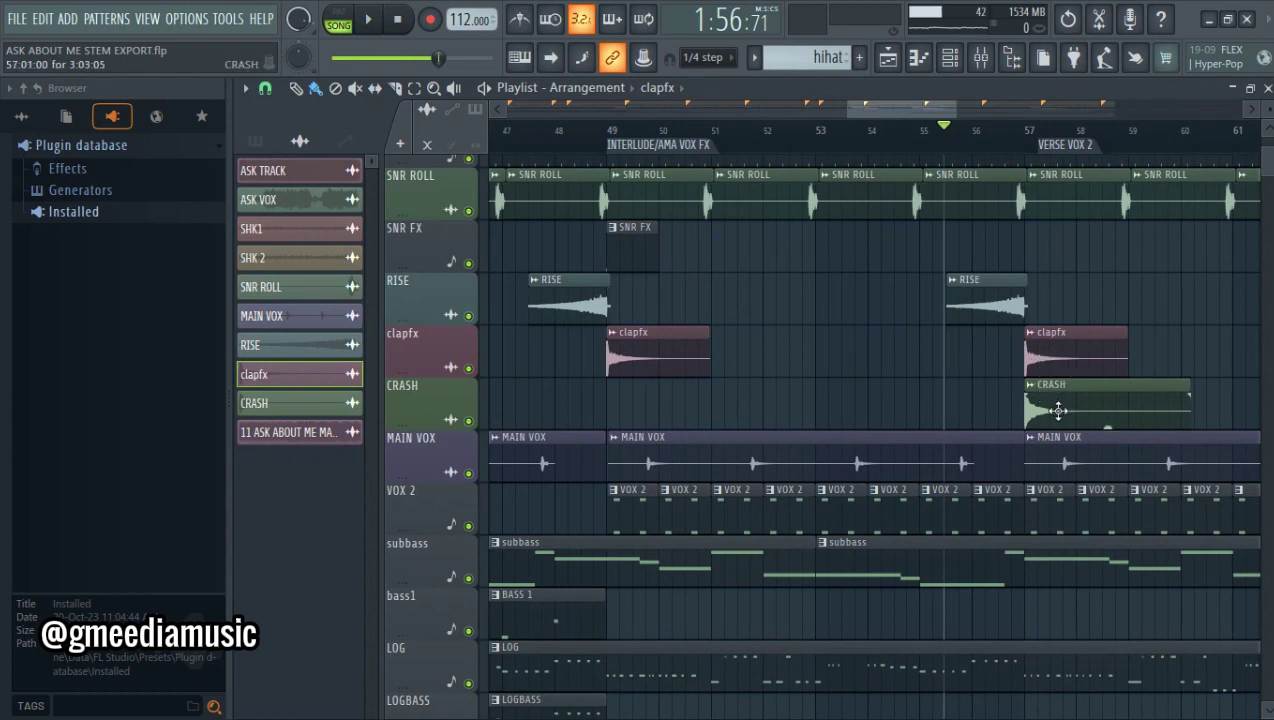
key(F6)
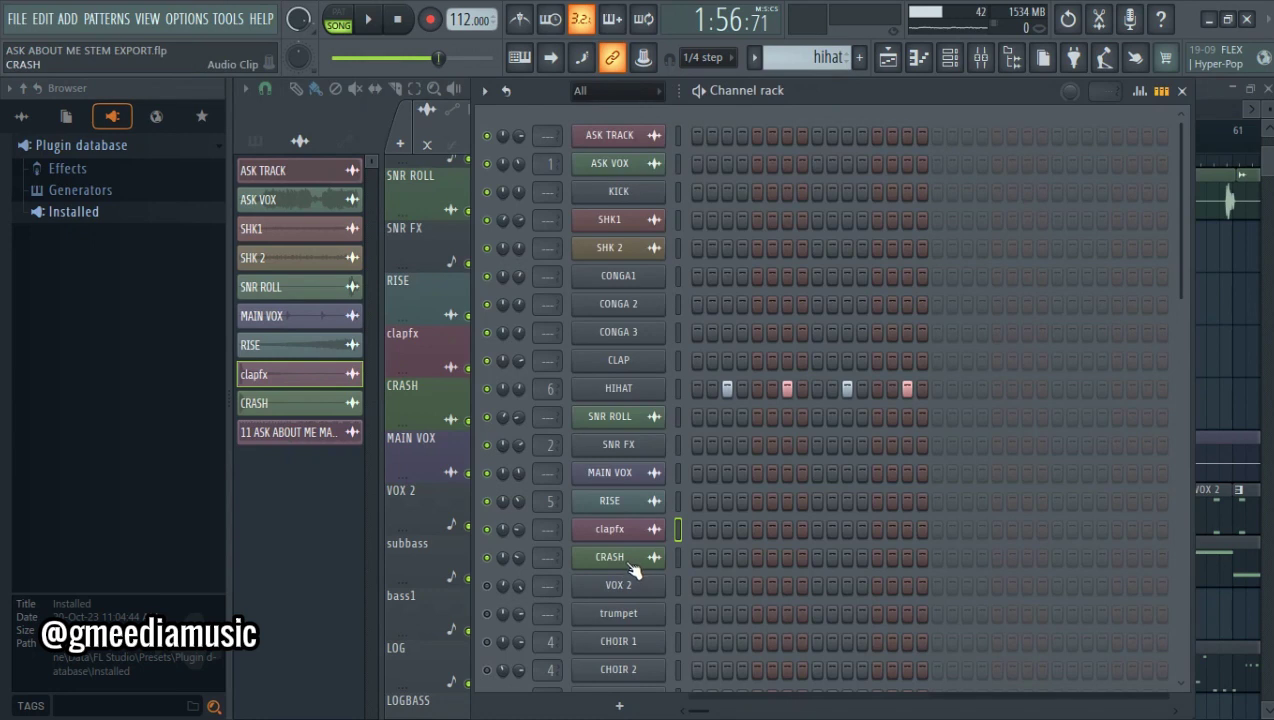
click(627, 558)
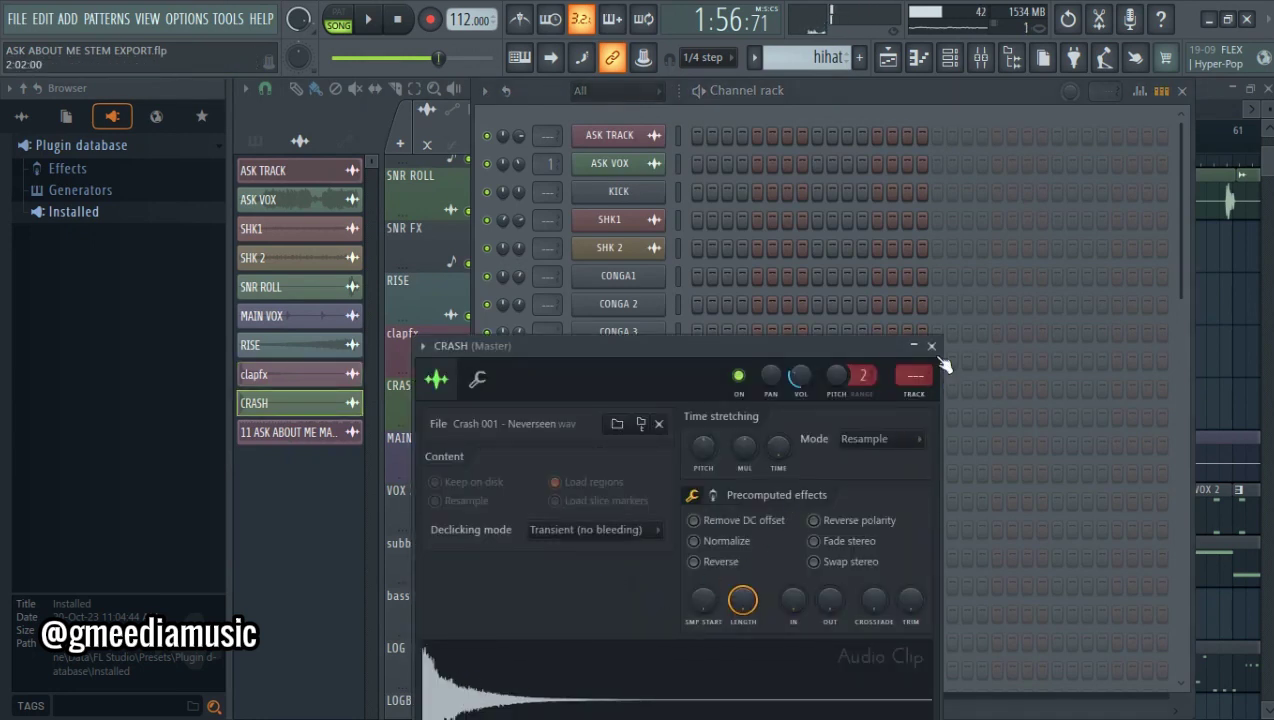
click(1187, 91)
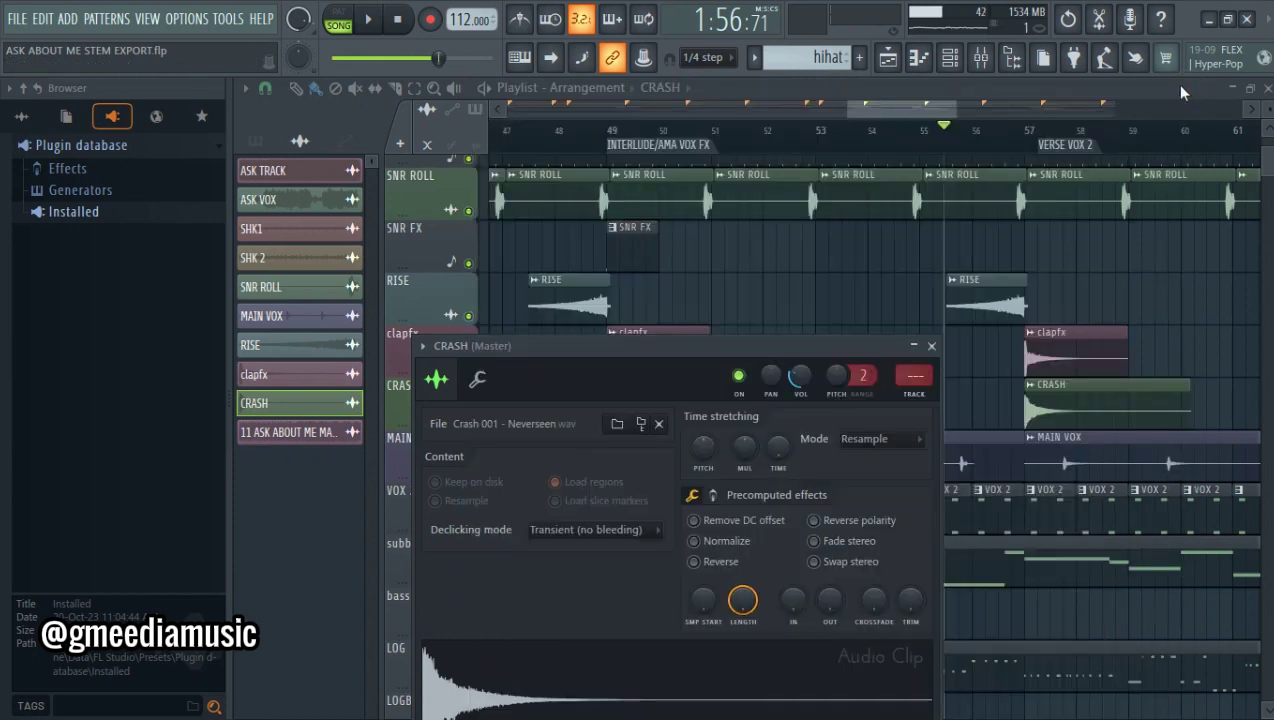
click(931, 346)
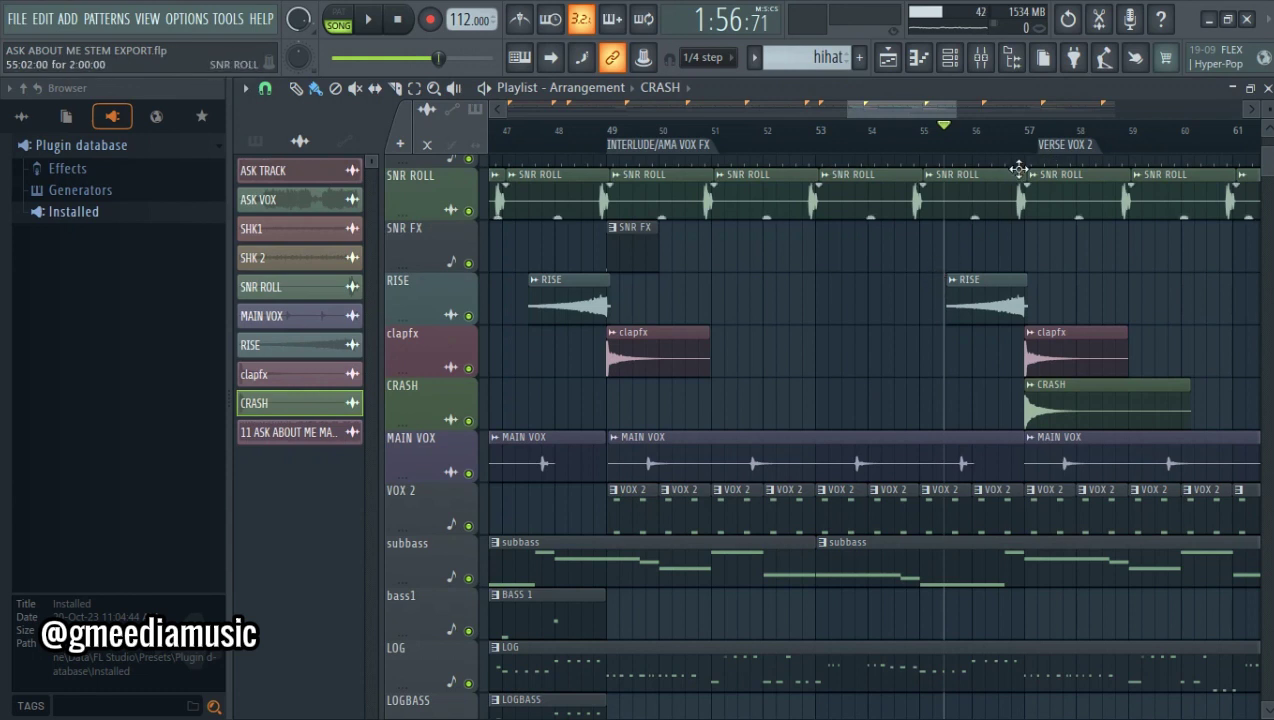
key(space)
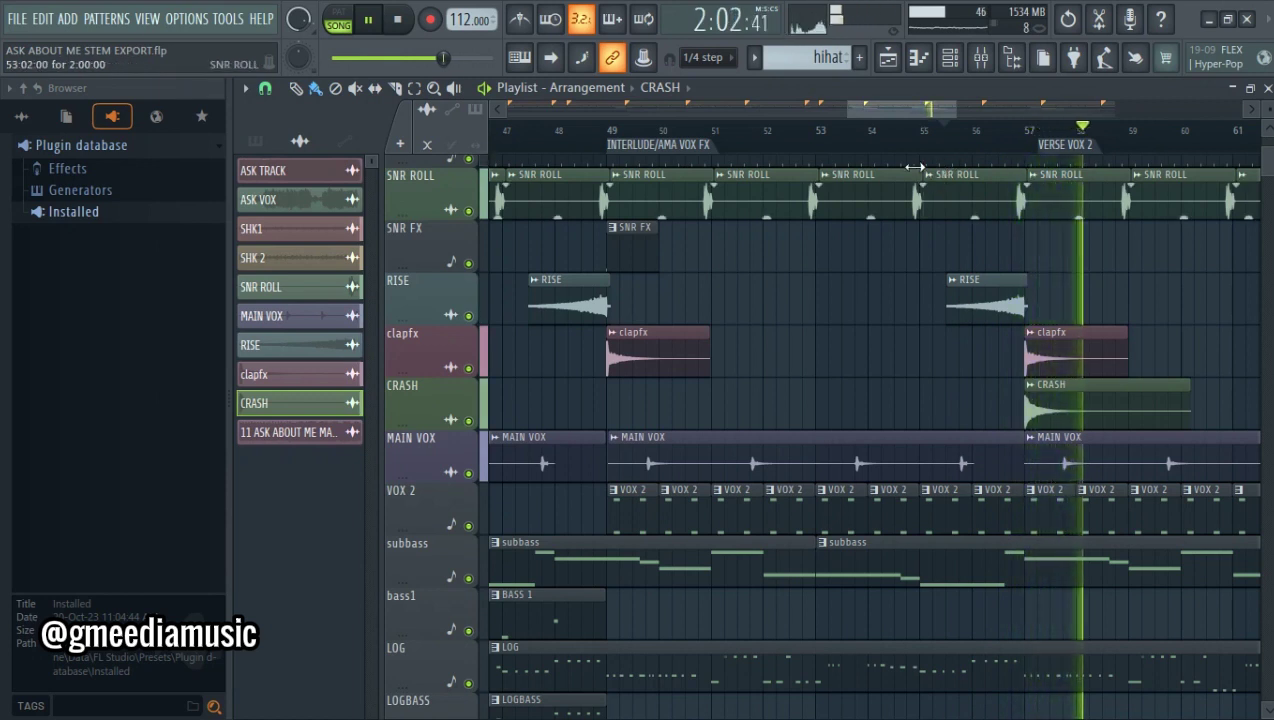
key(space)
Isolate the VOX 2 channel and play it in the arrangement from bar 49, the start of the Interlude
click(958, 75)
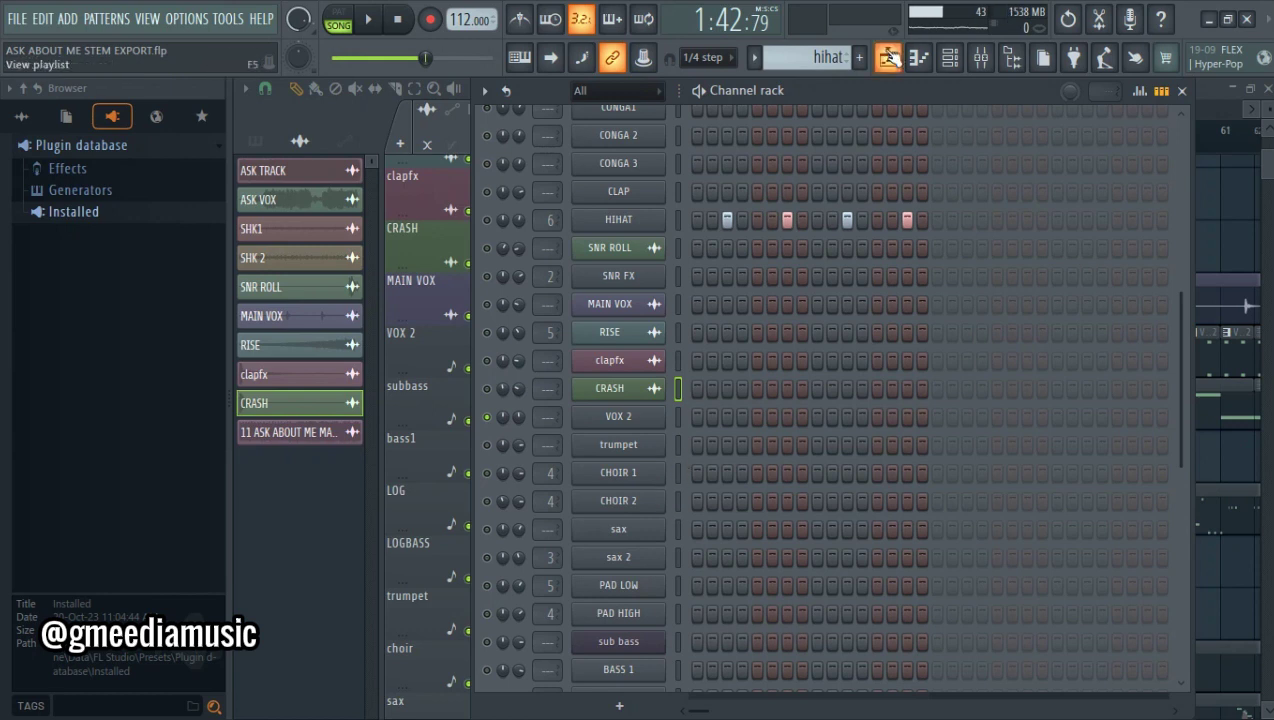
click(888, 60)
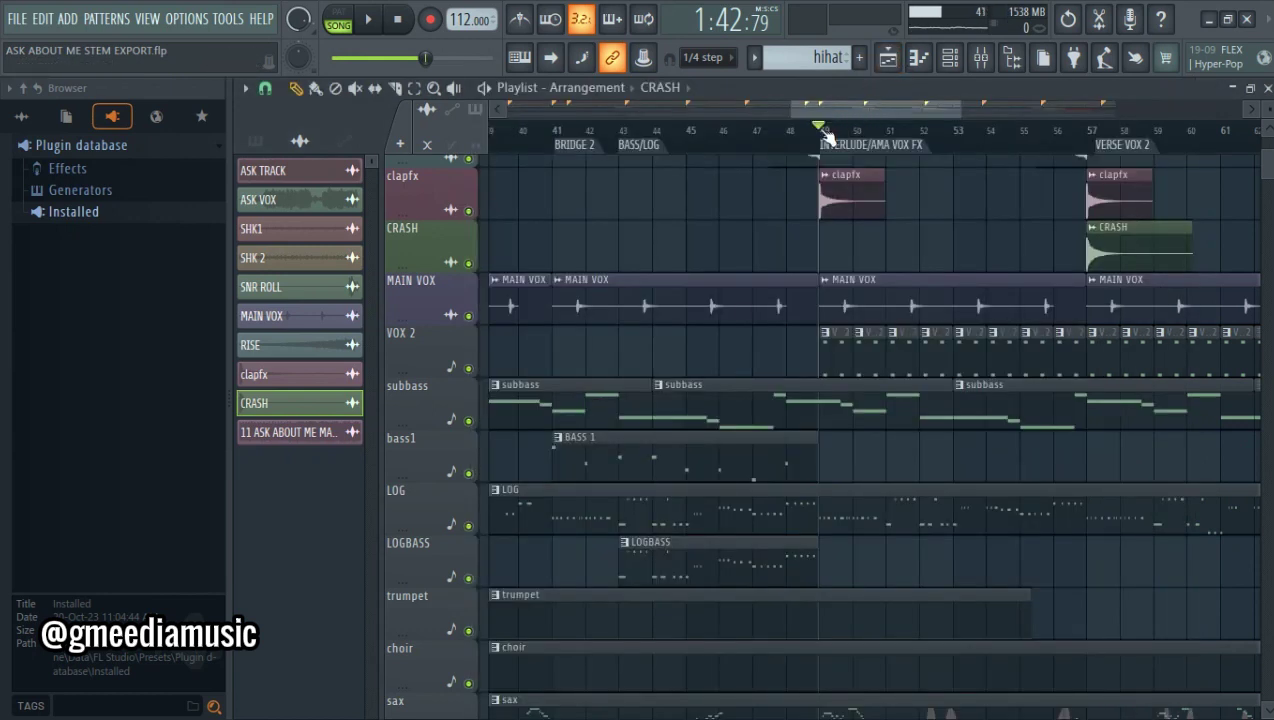
scroll(828, 140, up, 3)
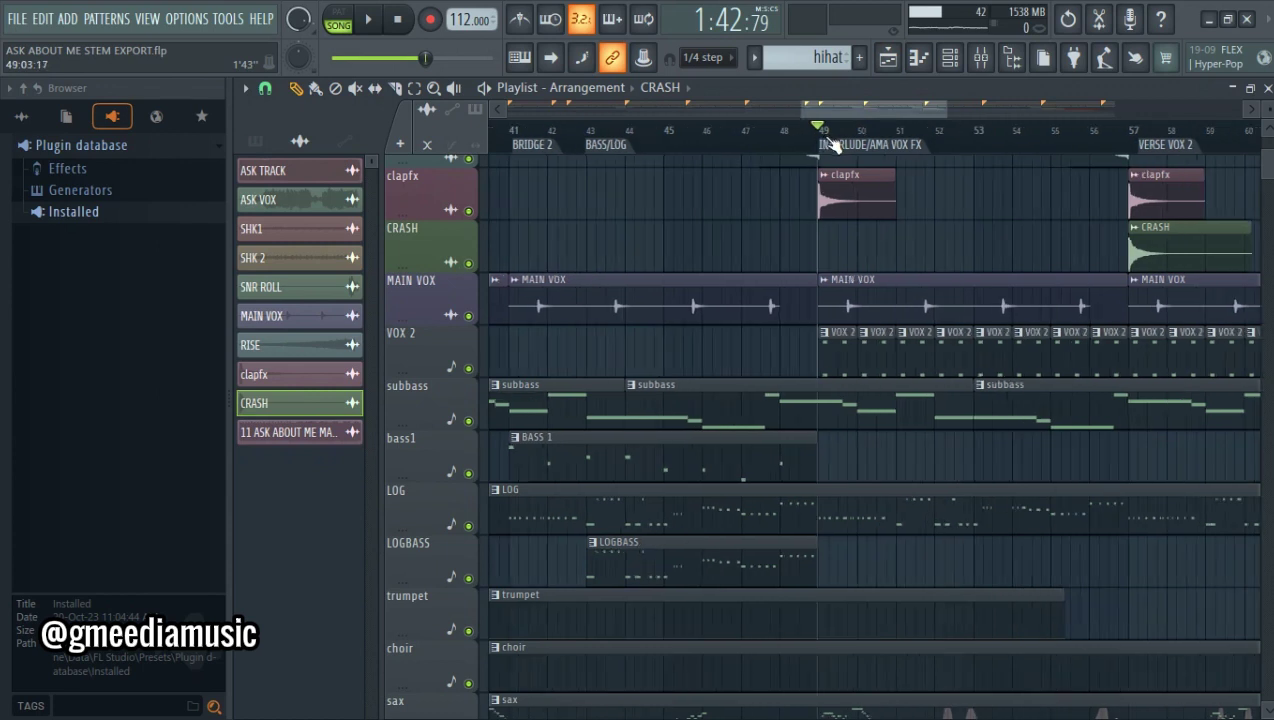
key(space)
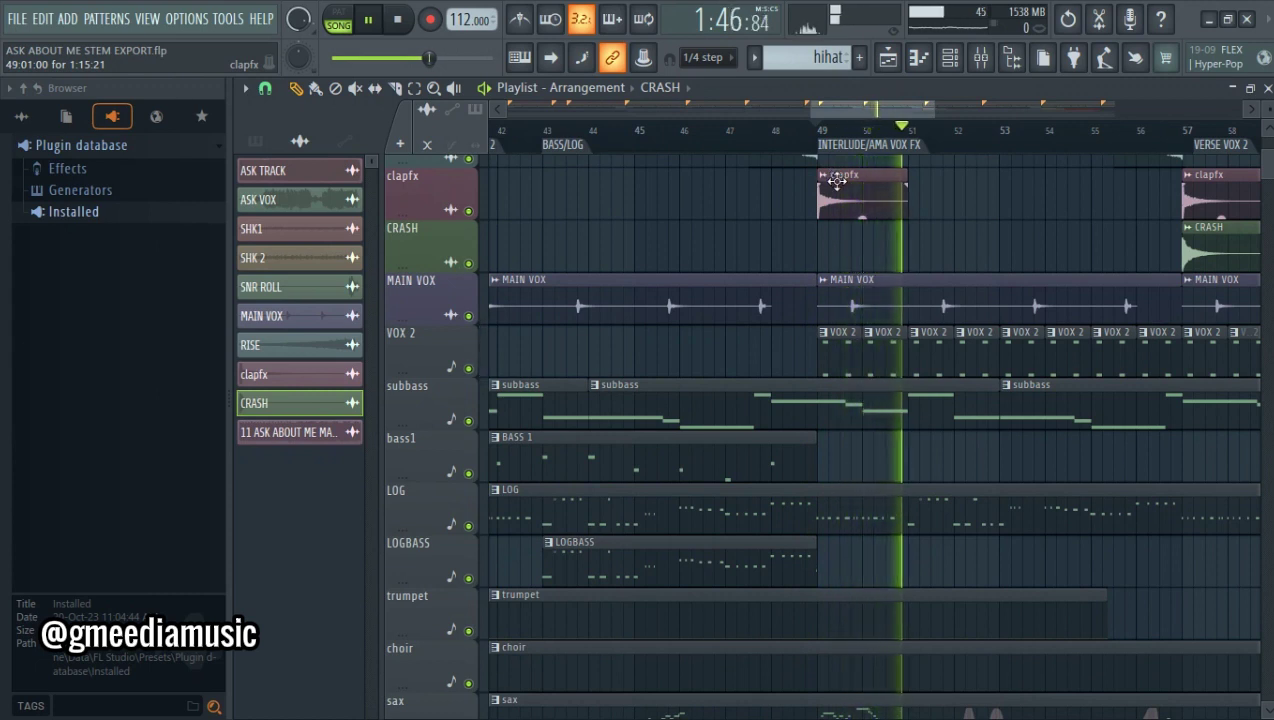
key(space)
Play VOX 2 together with the percussion, effects and main vox from bar 46 into the Interlude
click(750, 133)
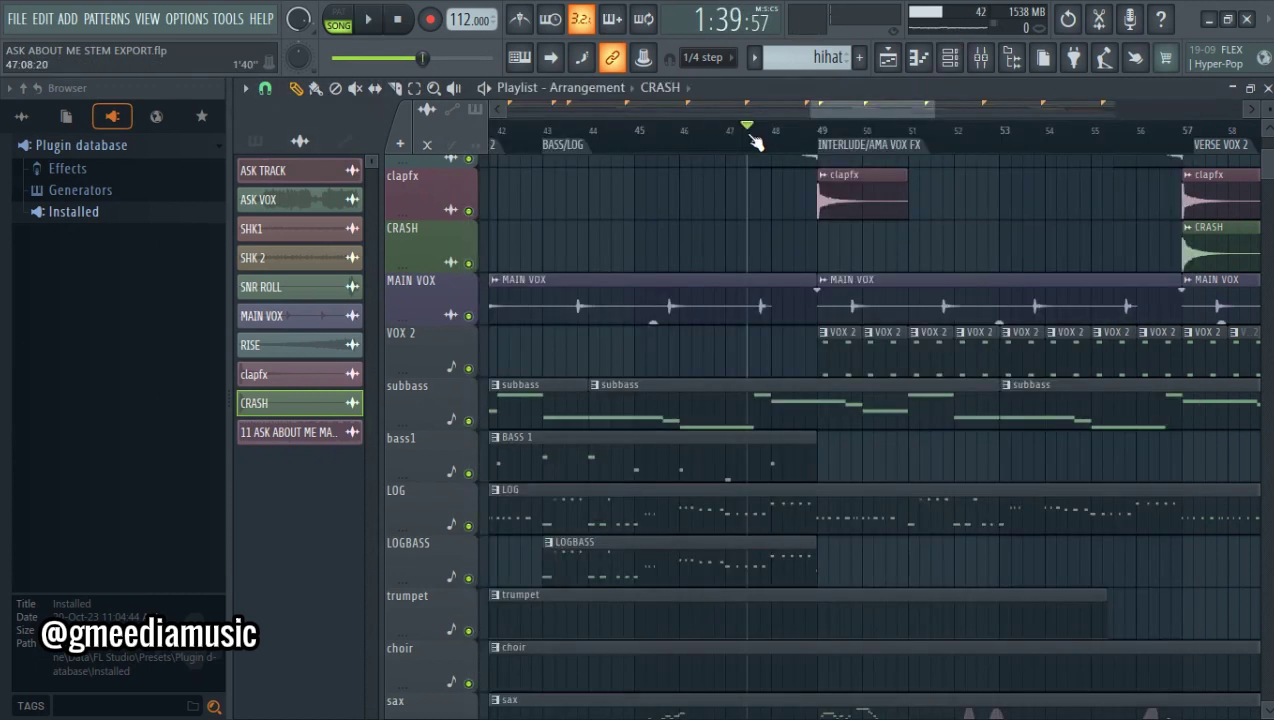
click(716, 131)
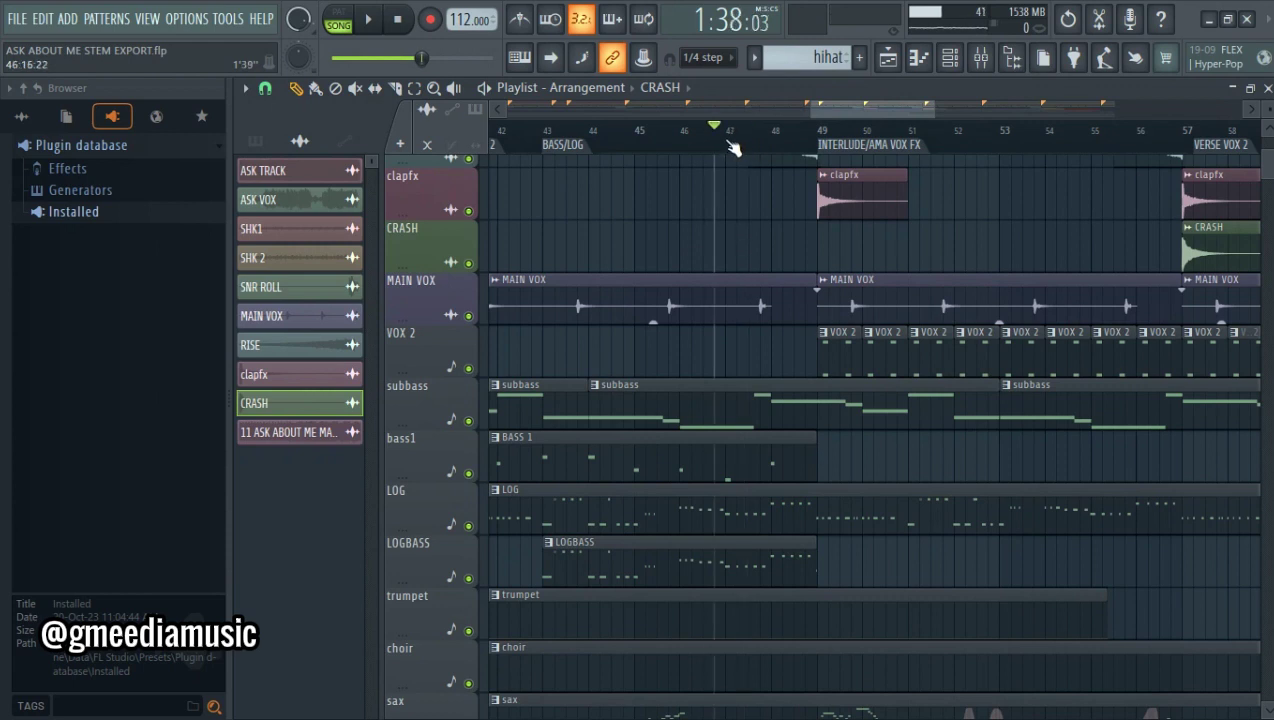
key(space)
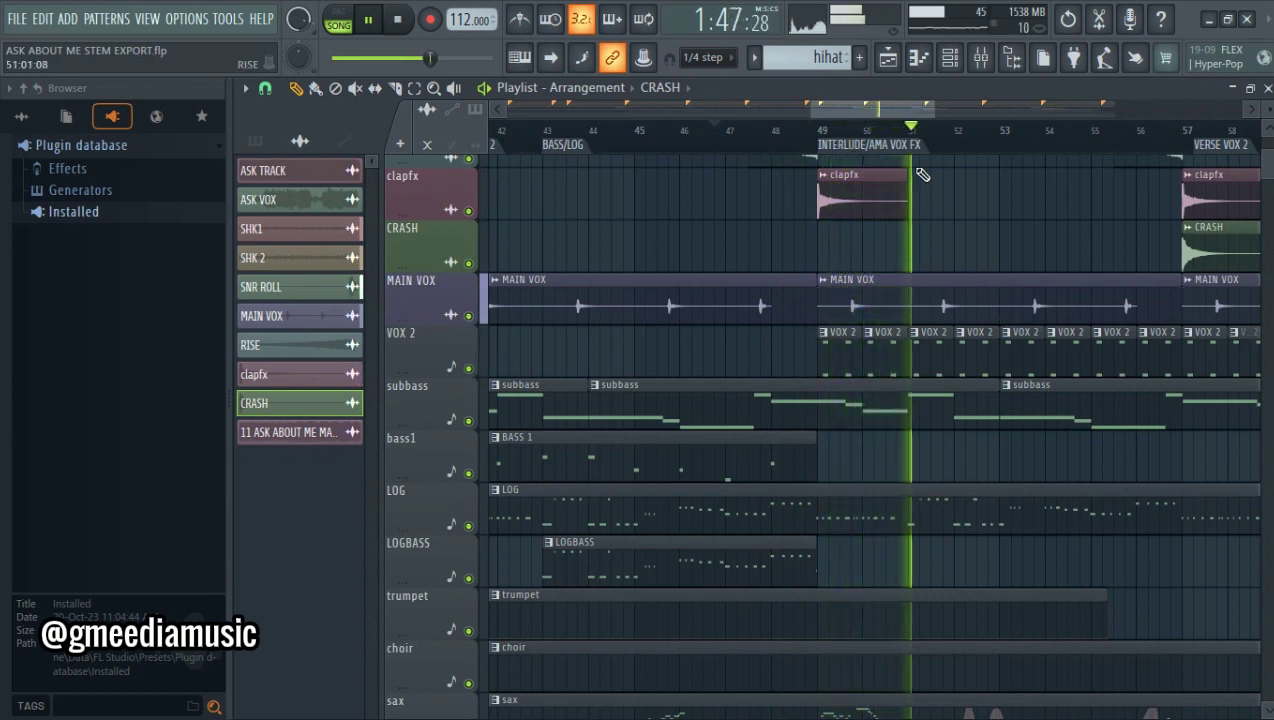
key(space)
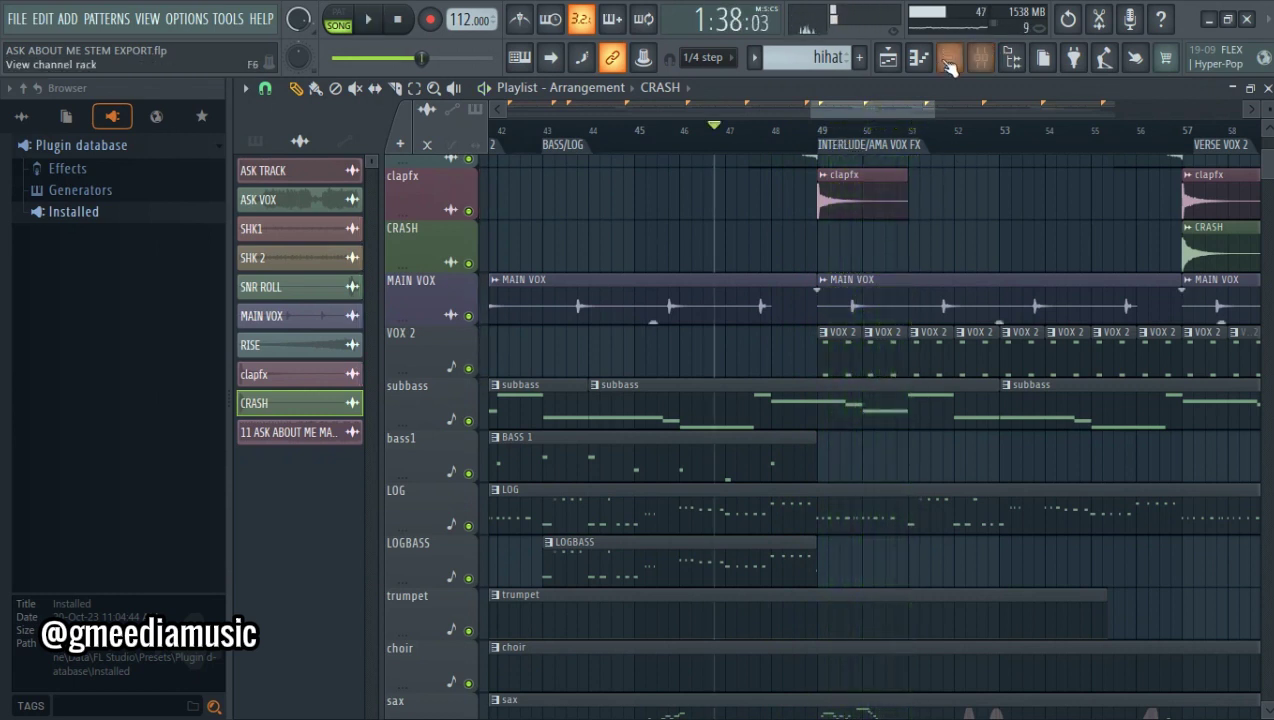
Open the VOX 2 channel's Korg M1 to show its Ooh/Ahh sound, then return to the channel rack
click(950, 57)
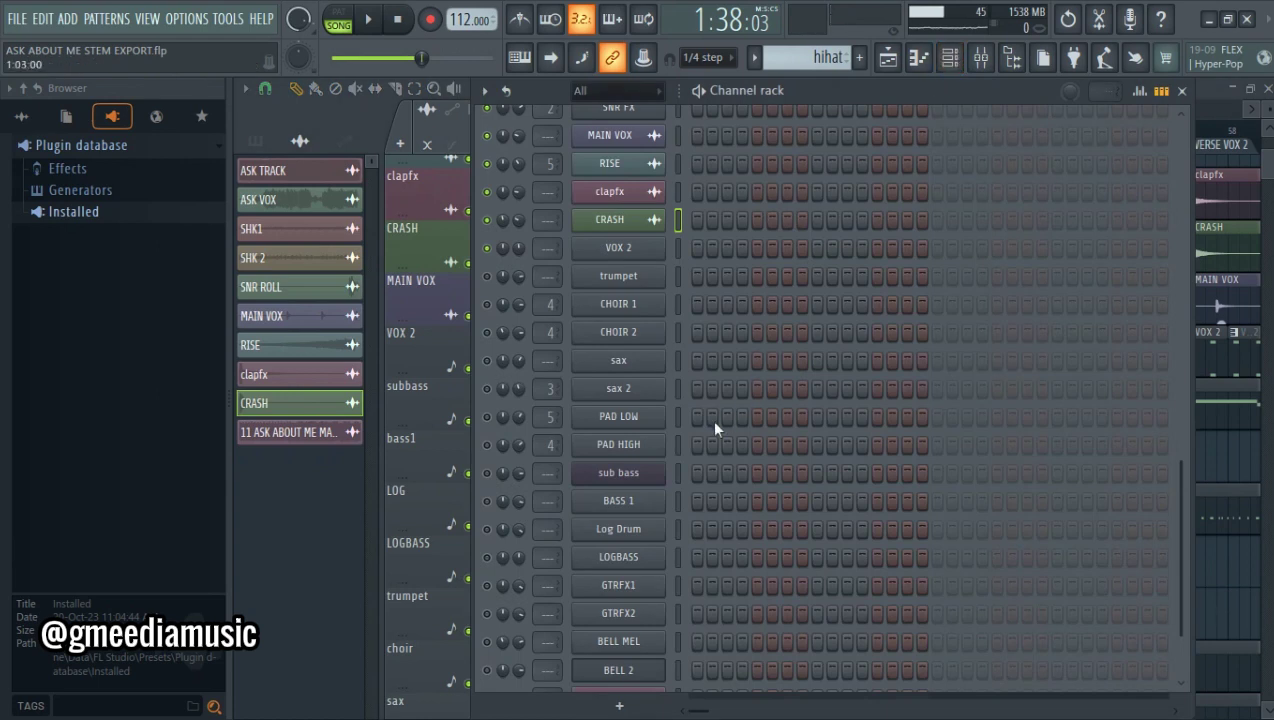
click(628, 254)
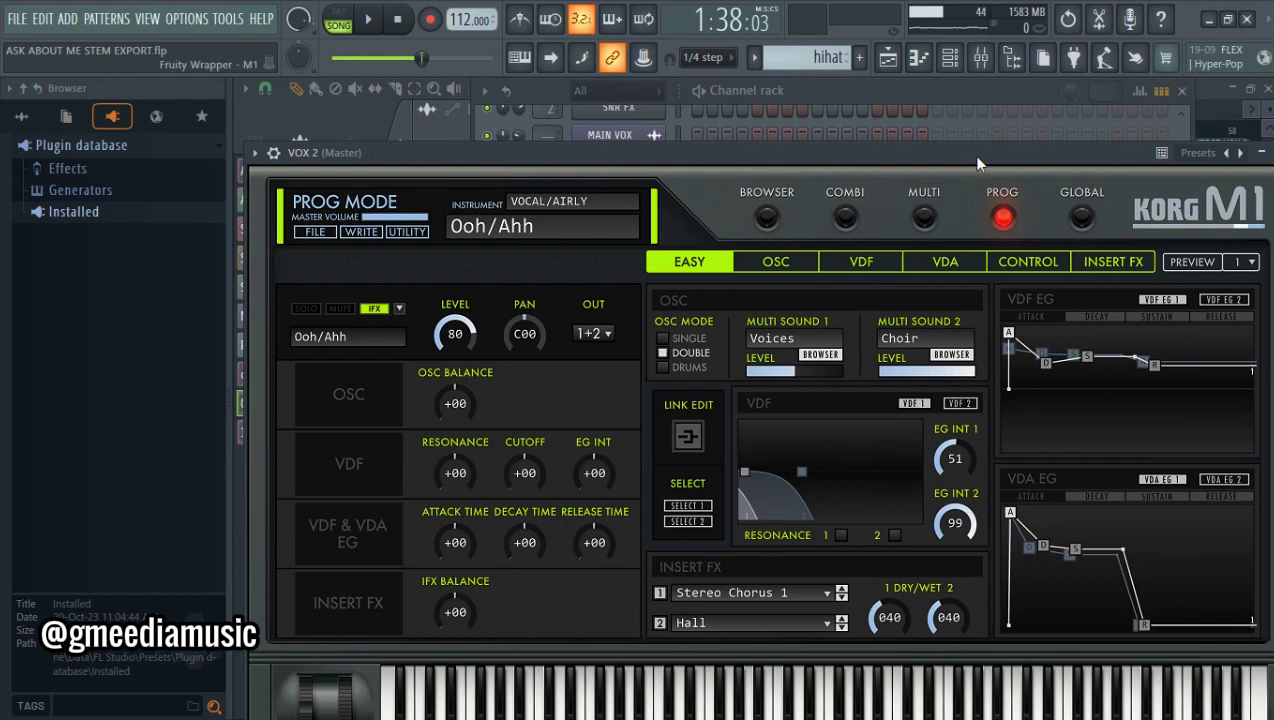
drag(992, 163, 980, 161)
key(F6)
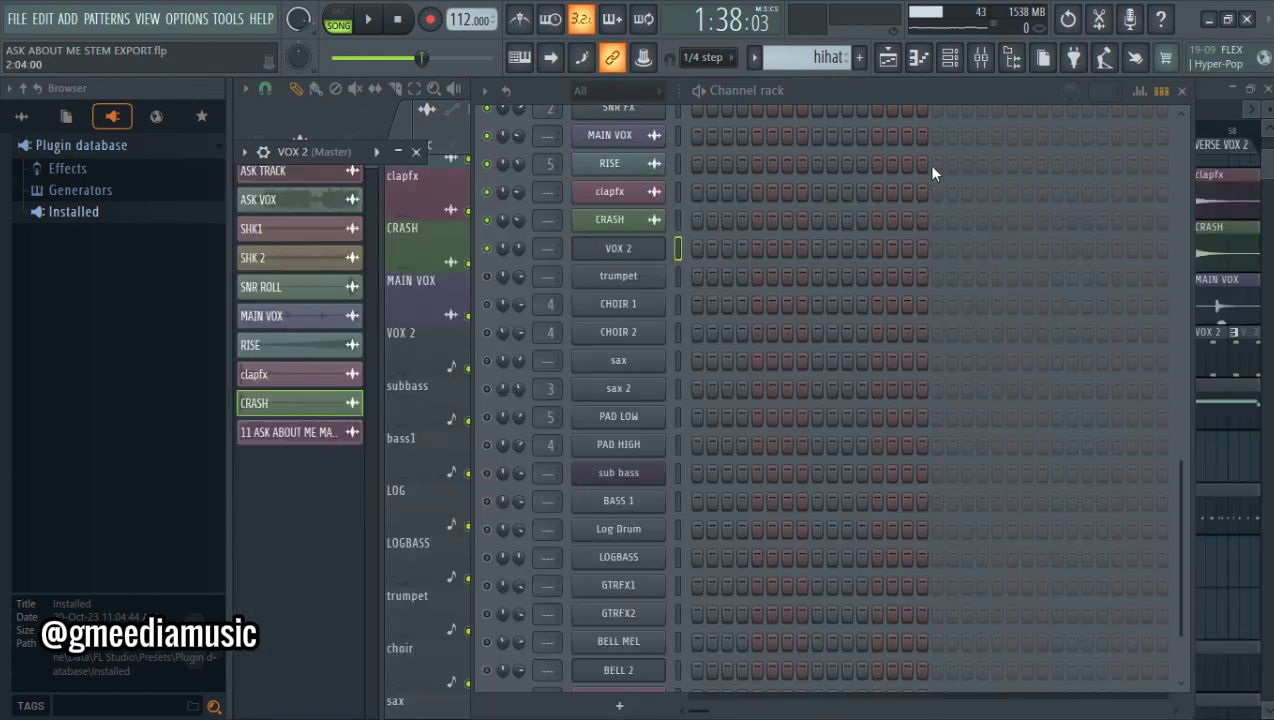
Open the VOX 2 pattern's notes in the piano roll, remove the stray note and play the pattern
click(835, 62)
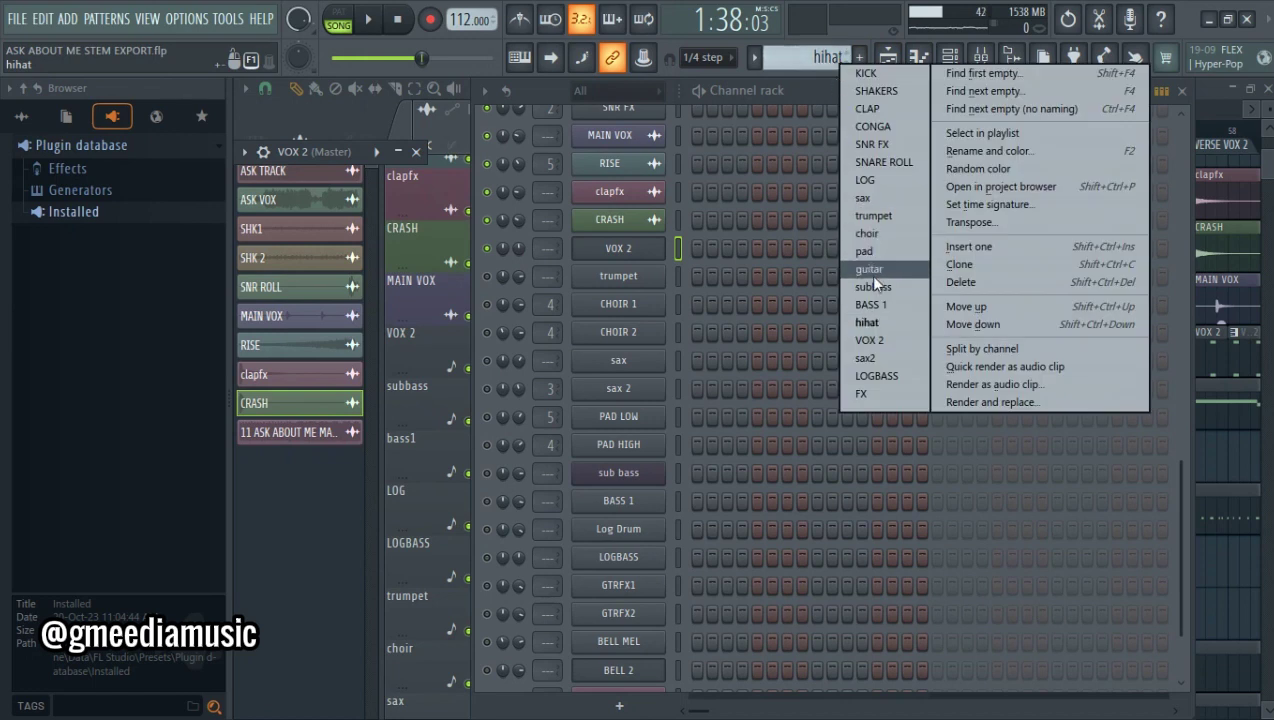
click(868, 340)
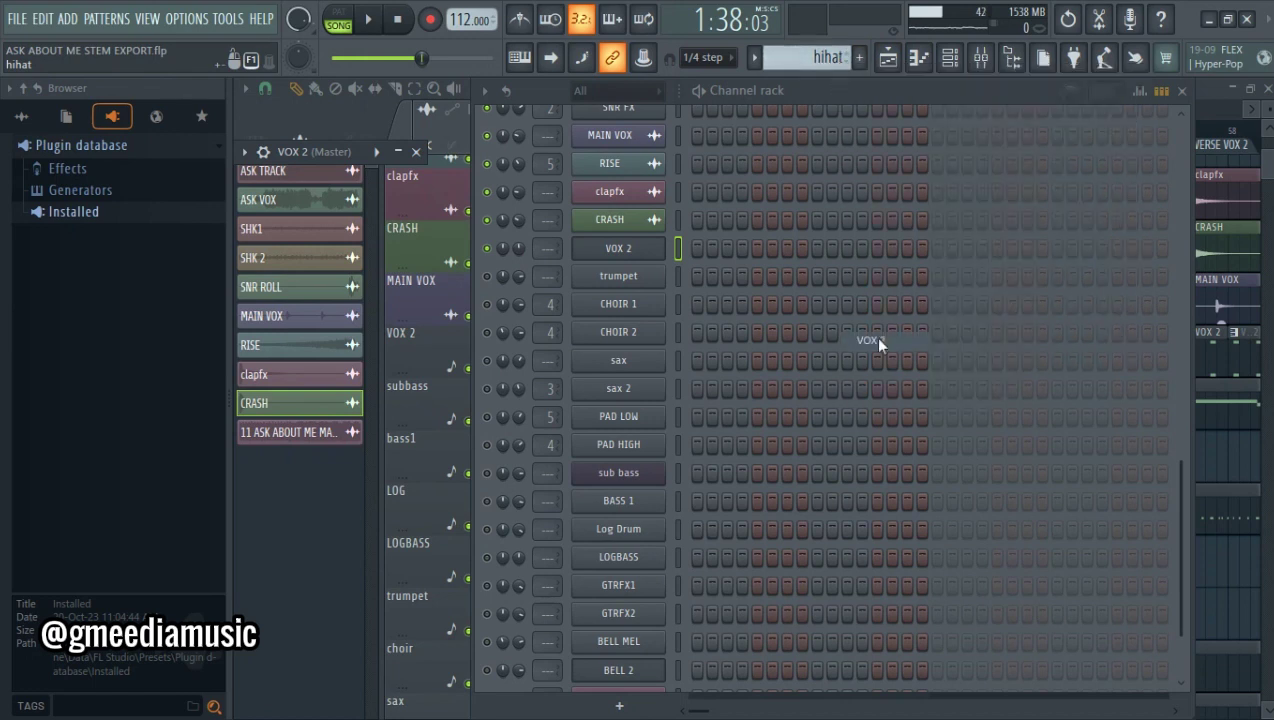
click(779, 252)
click(768, 245)
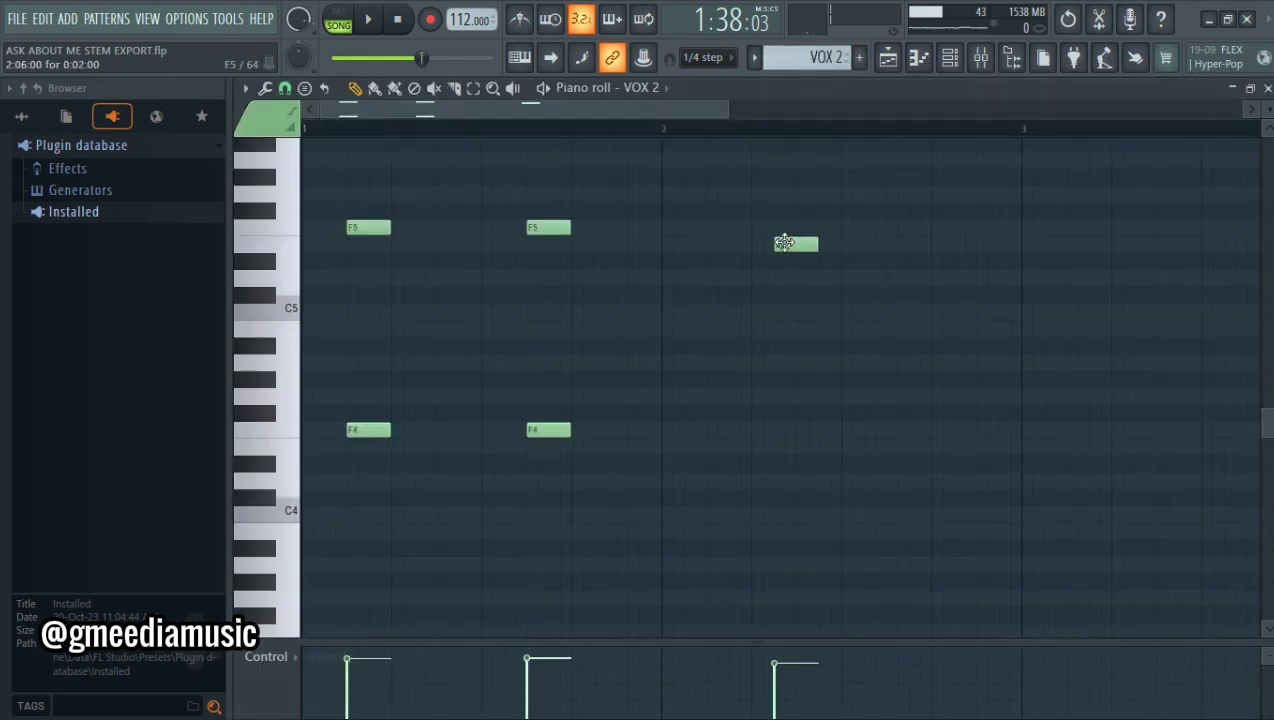
right_click(785, 243)
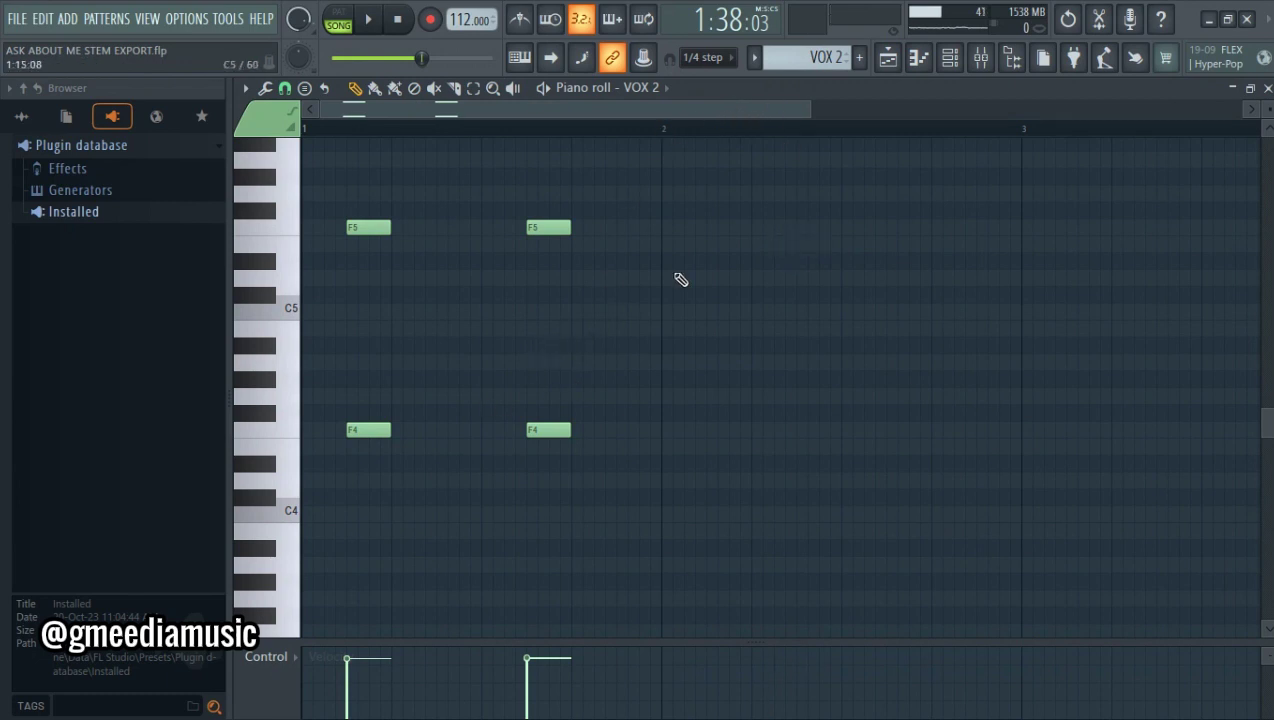
key(space)
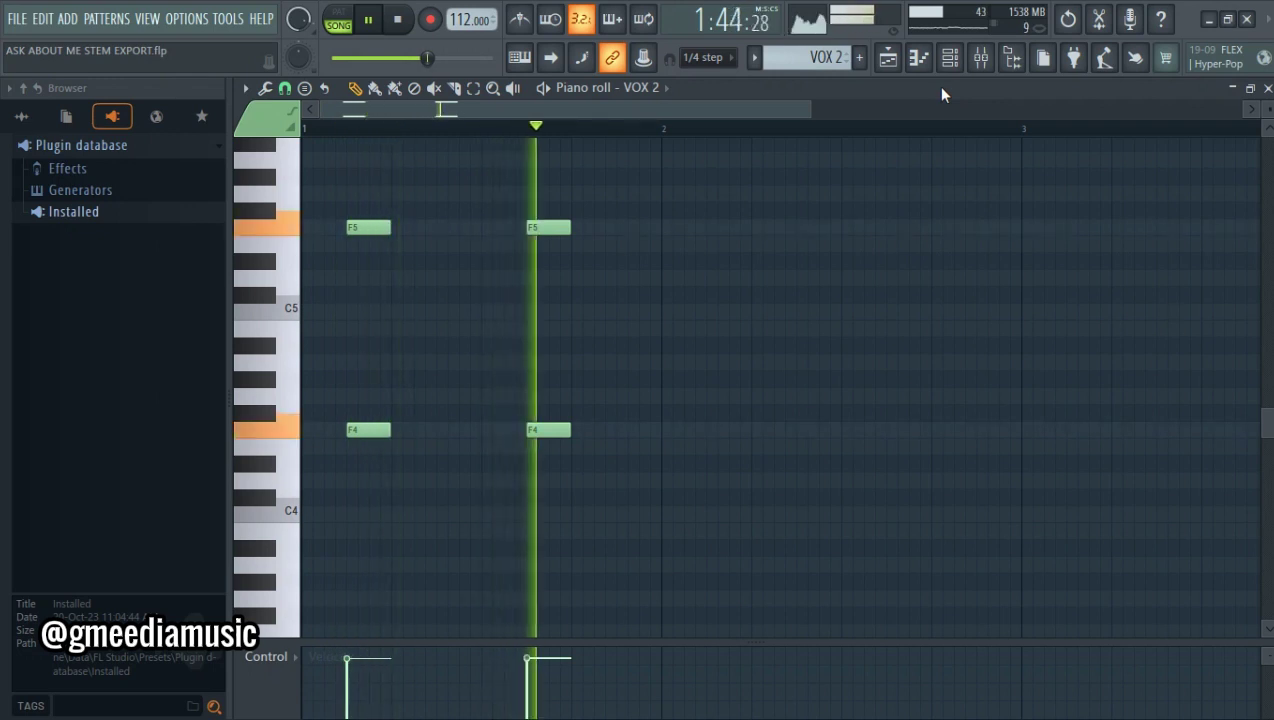
key(space)
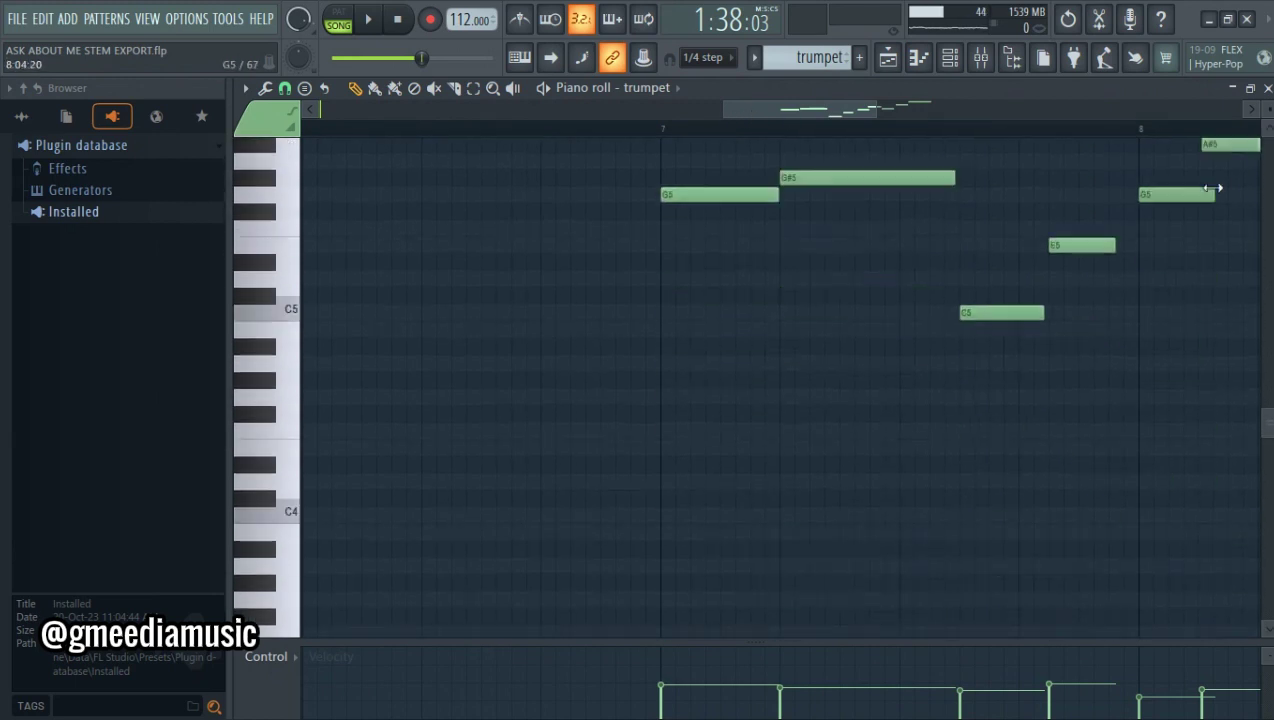
Play the trumpet melody in its piano roll from the end of bar 6 through bar 8, then show its Jazz Trumpeteer instrument
drag(856, 107, 940, 134)
drag(1268, 418, 1262, 372)
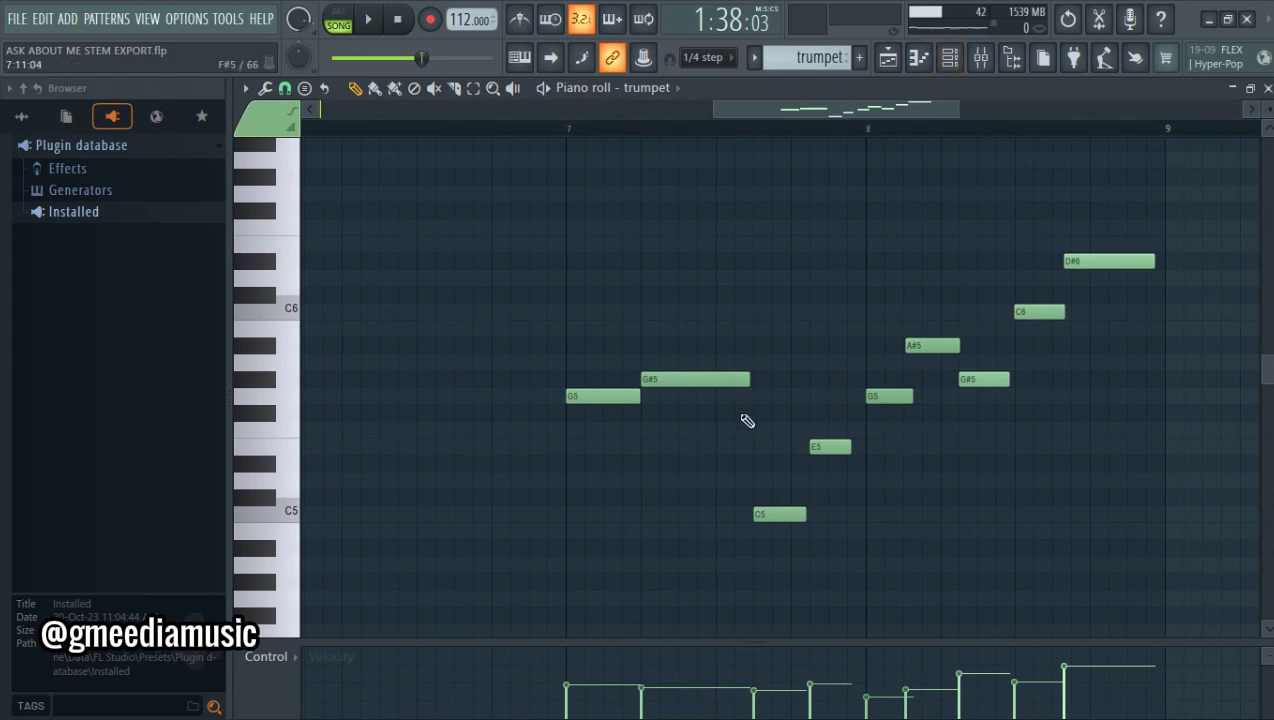
click(522, 130)
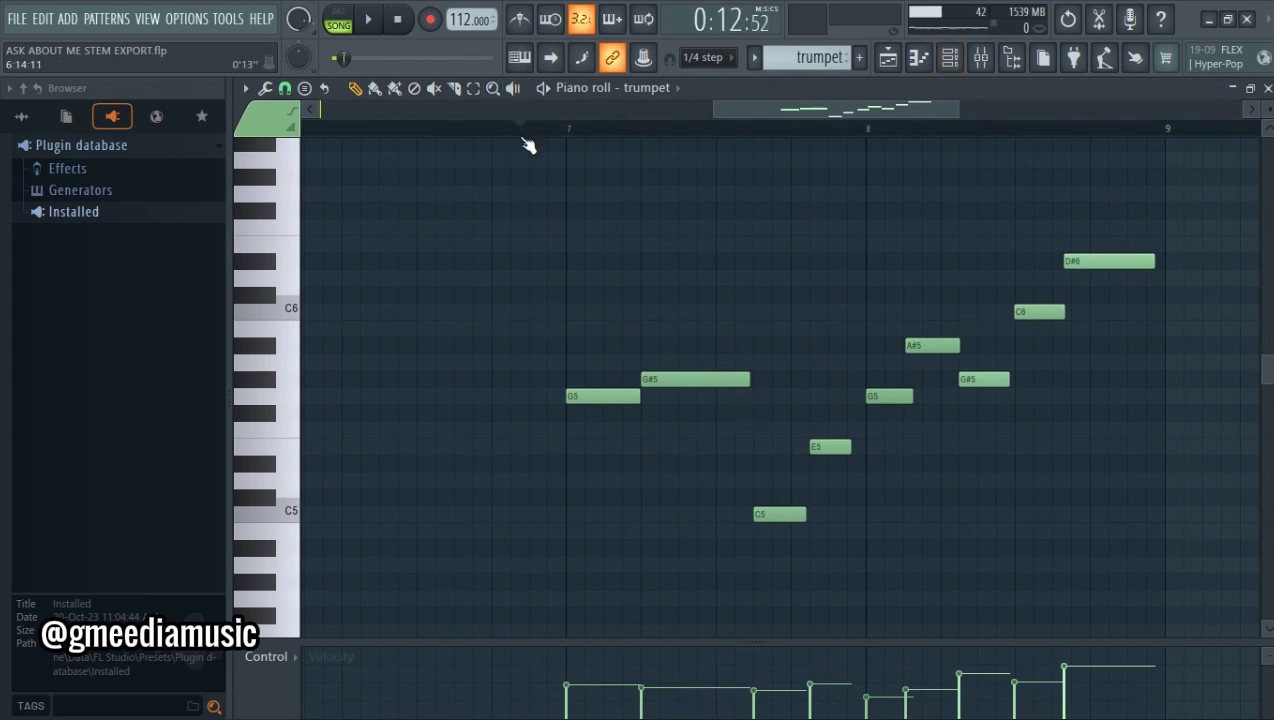
key(space)
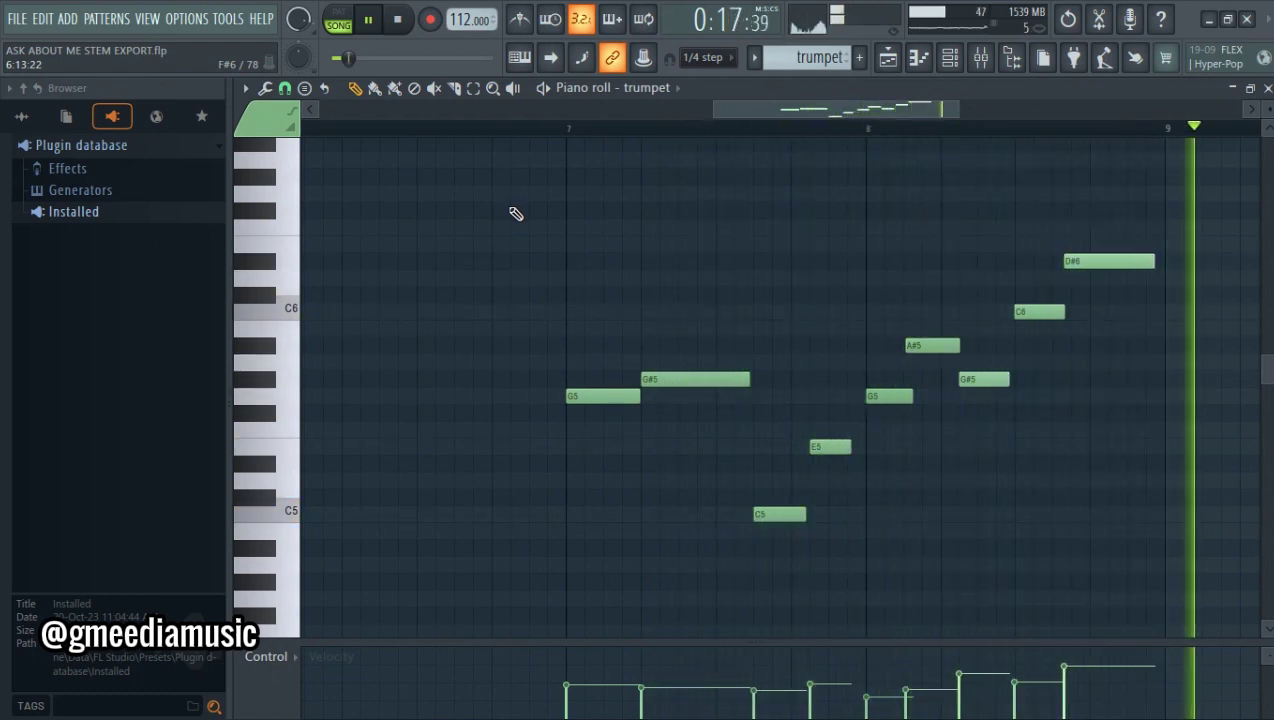
key(space)
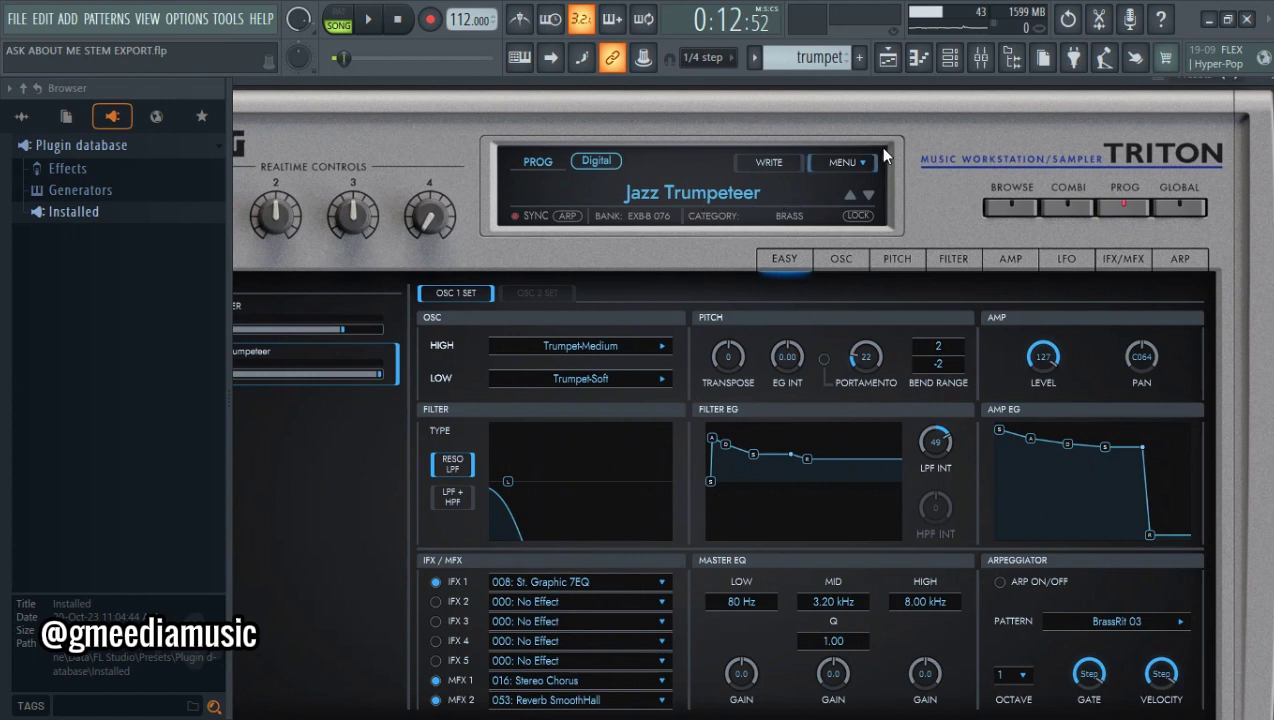
Unmute the CHOIR 1 and CHOIR 2 channels and make choir the current pattern
click(979, 60)
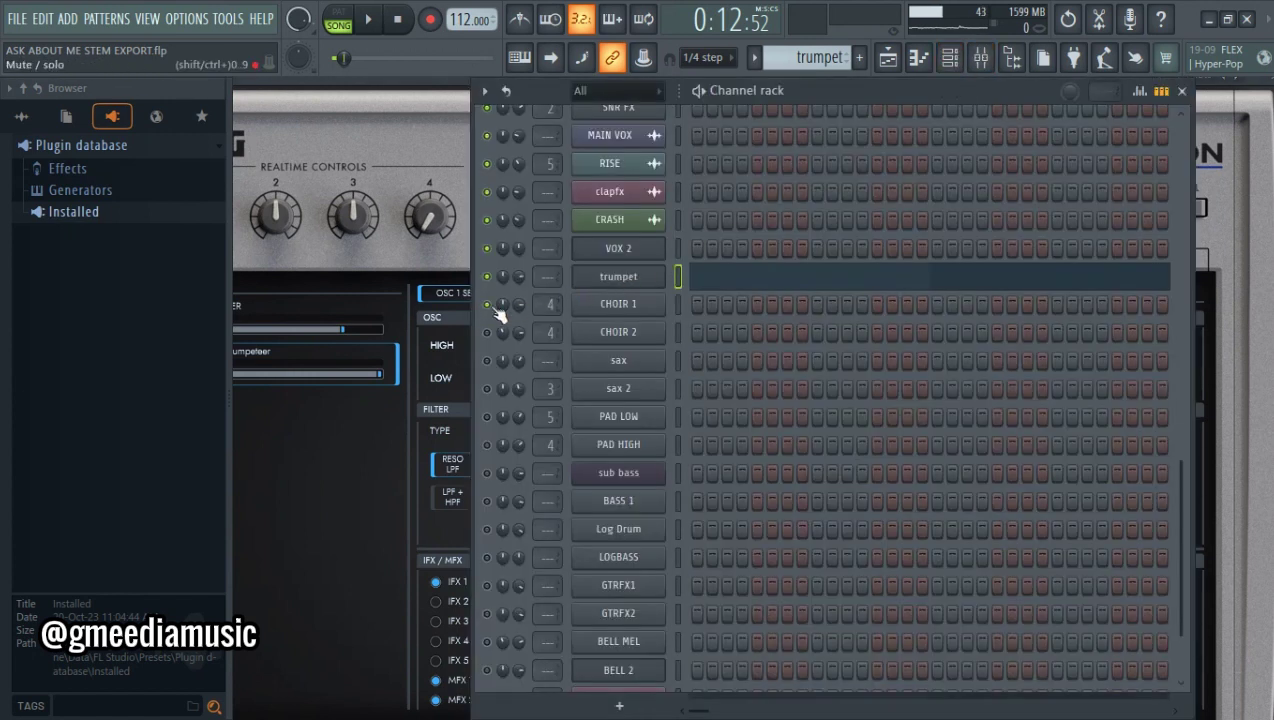
click(826, 60)
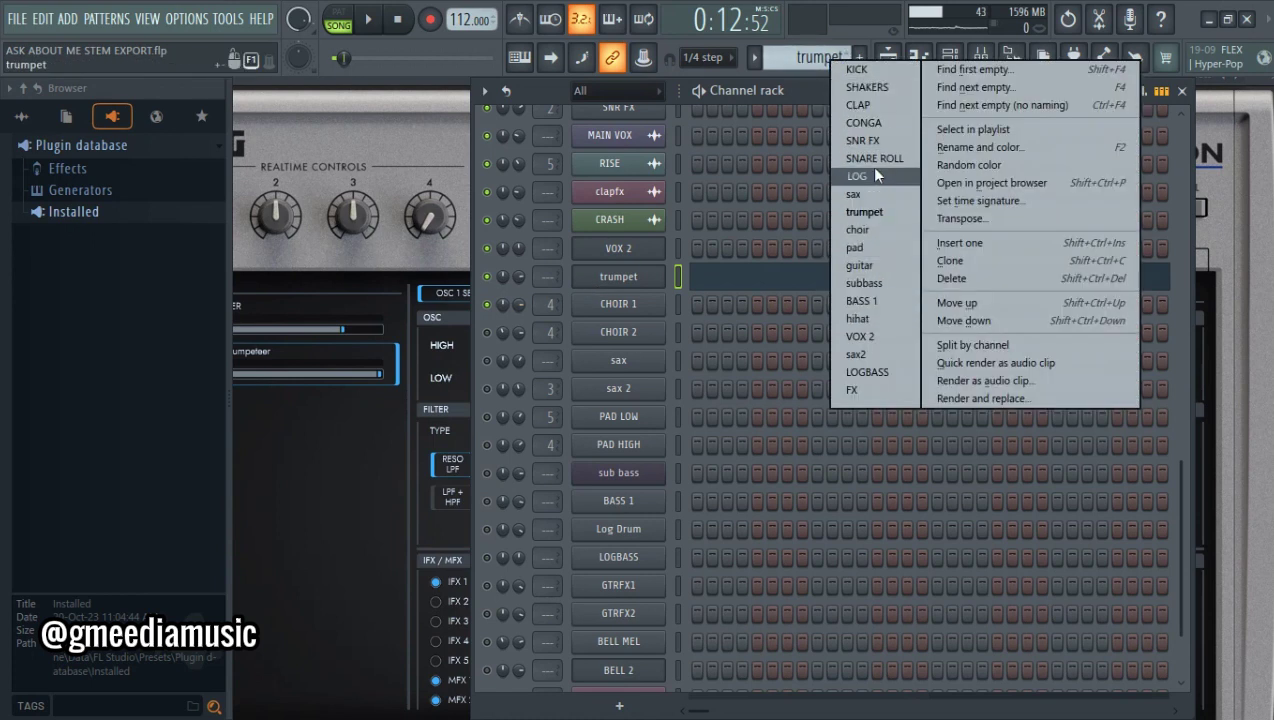
click(869, 228)
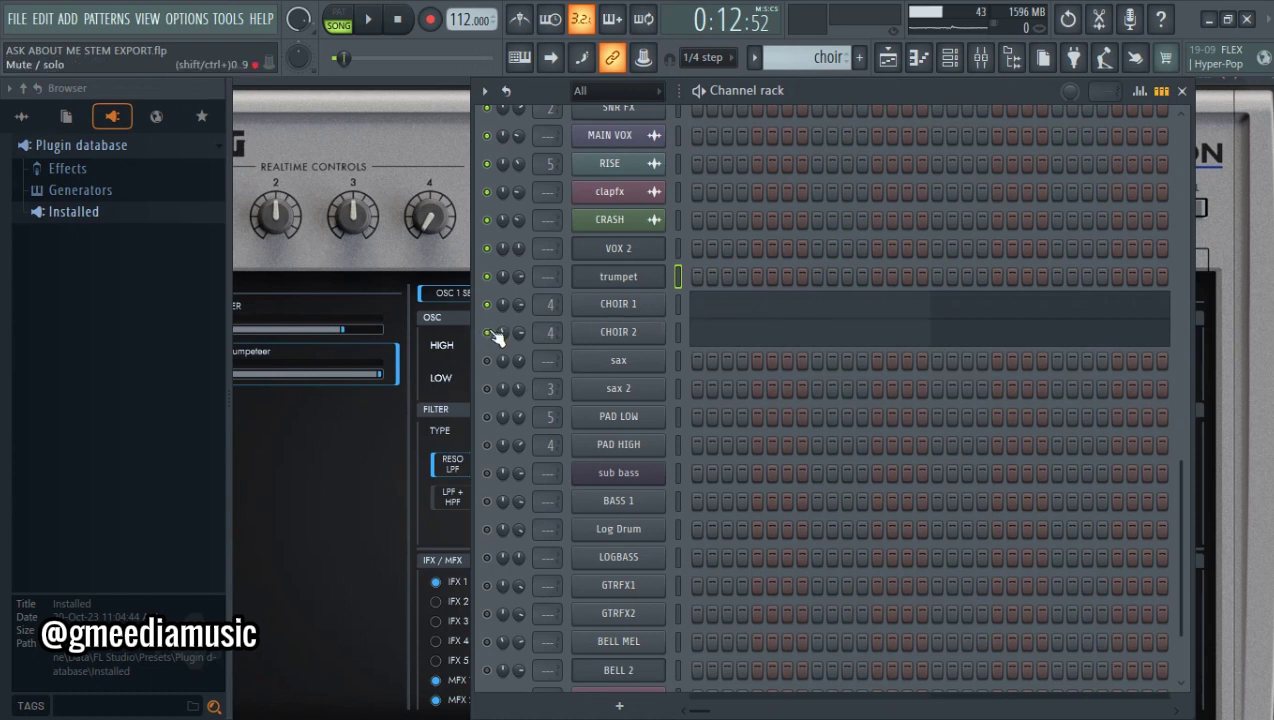
Open CHOIR 1's Triton to show its Vocalesque sound, save the project and return to the channel rack
click(640, 314)
key(ctrl+s)
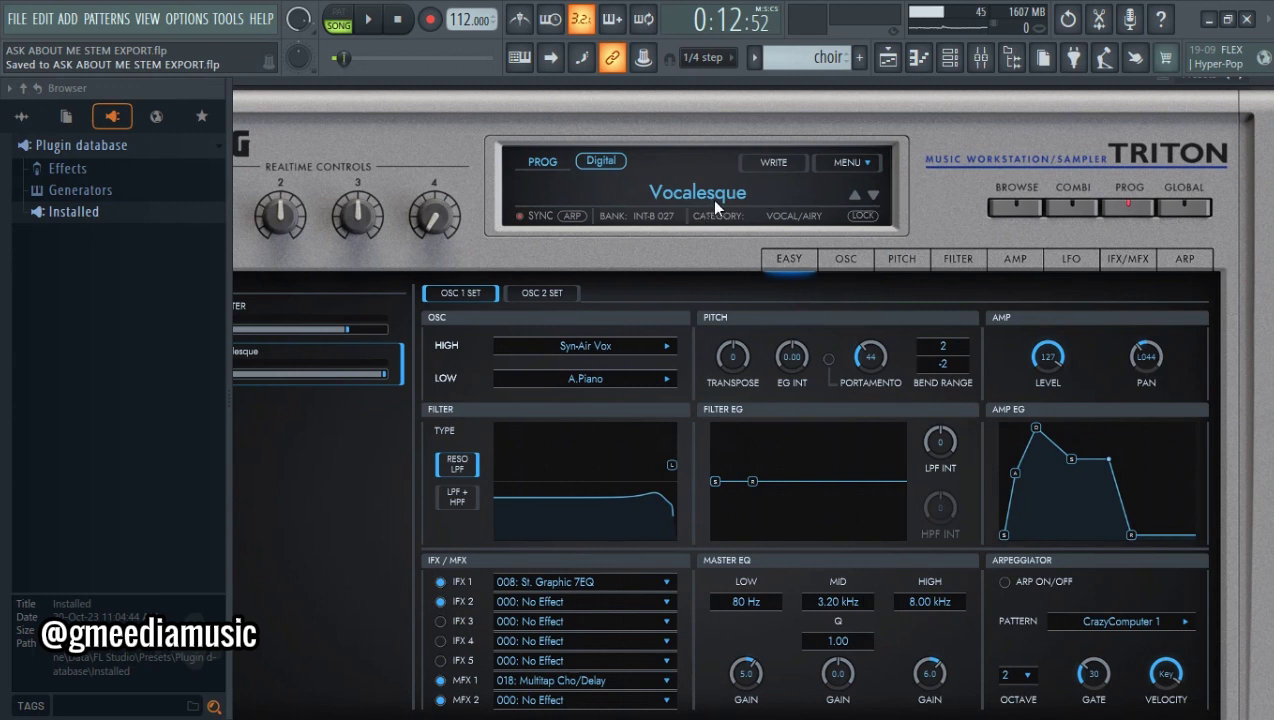
click(951, 58)
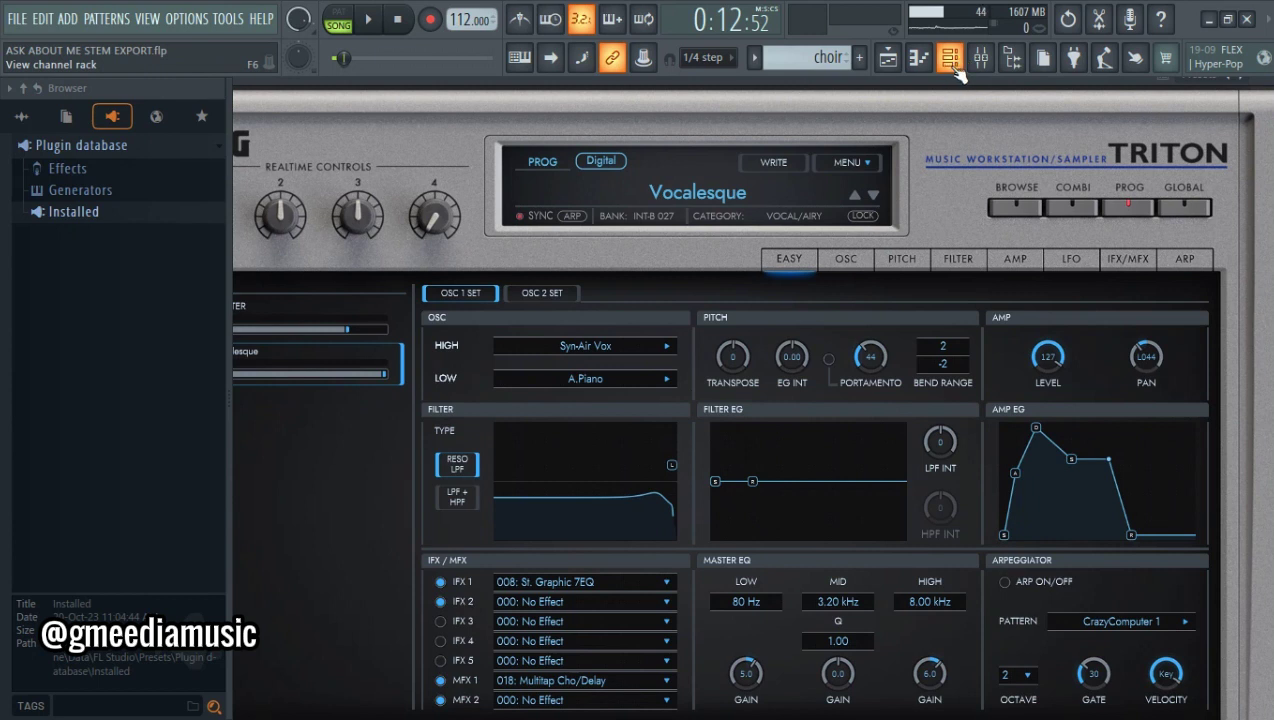
click(952, 62)
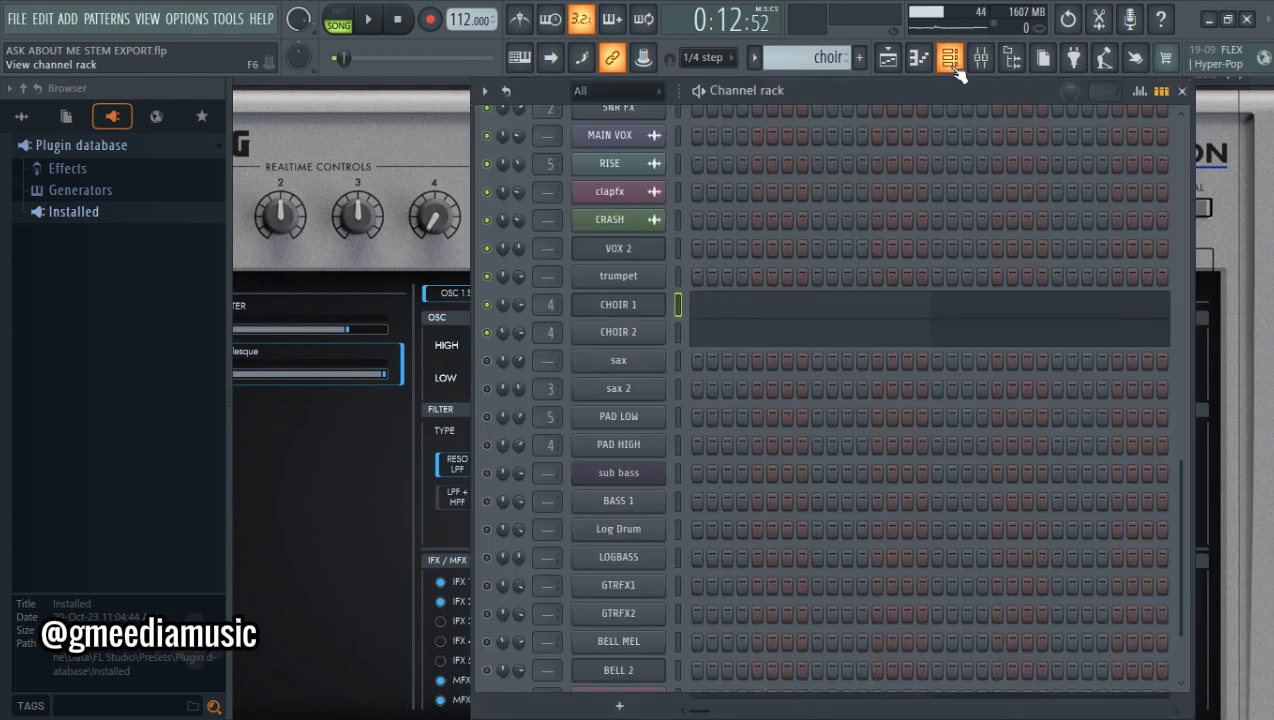
Open CHOIR 2's Korg M1 to show its Choir sound, then return to the channel rack
click(678, 334)
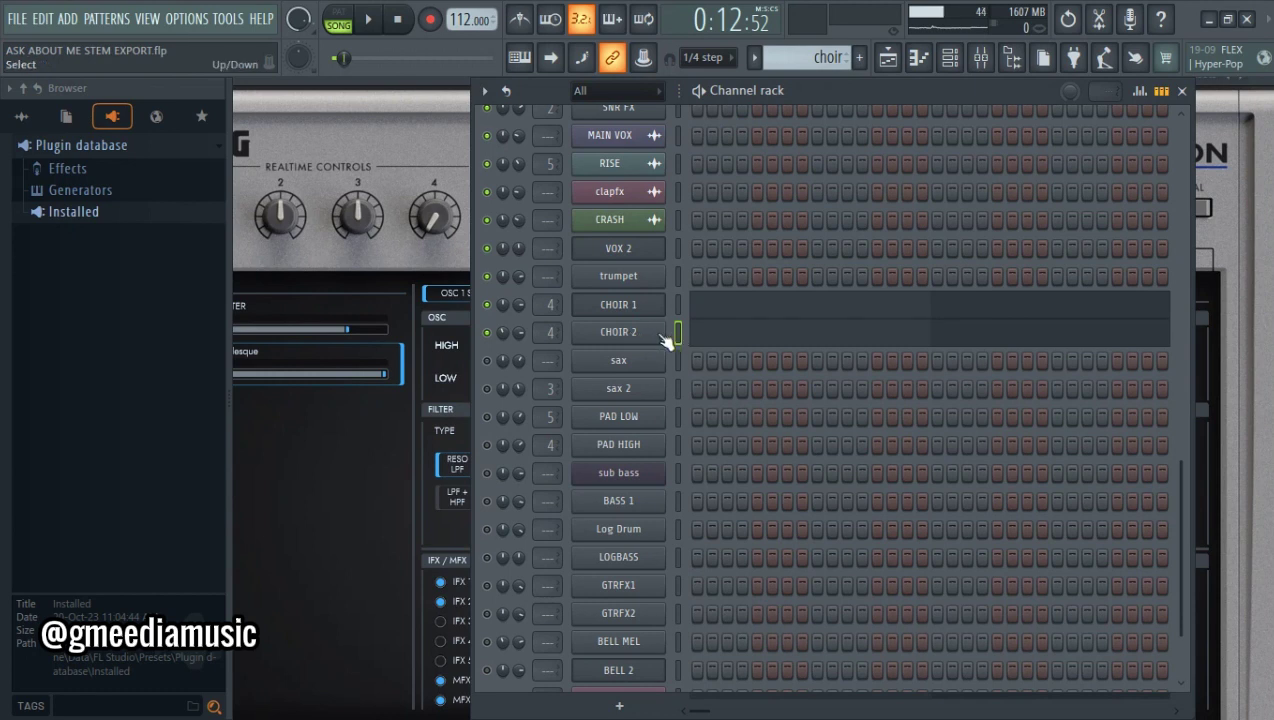
click(642, 336)
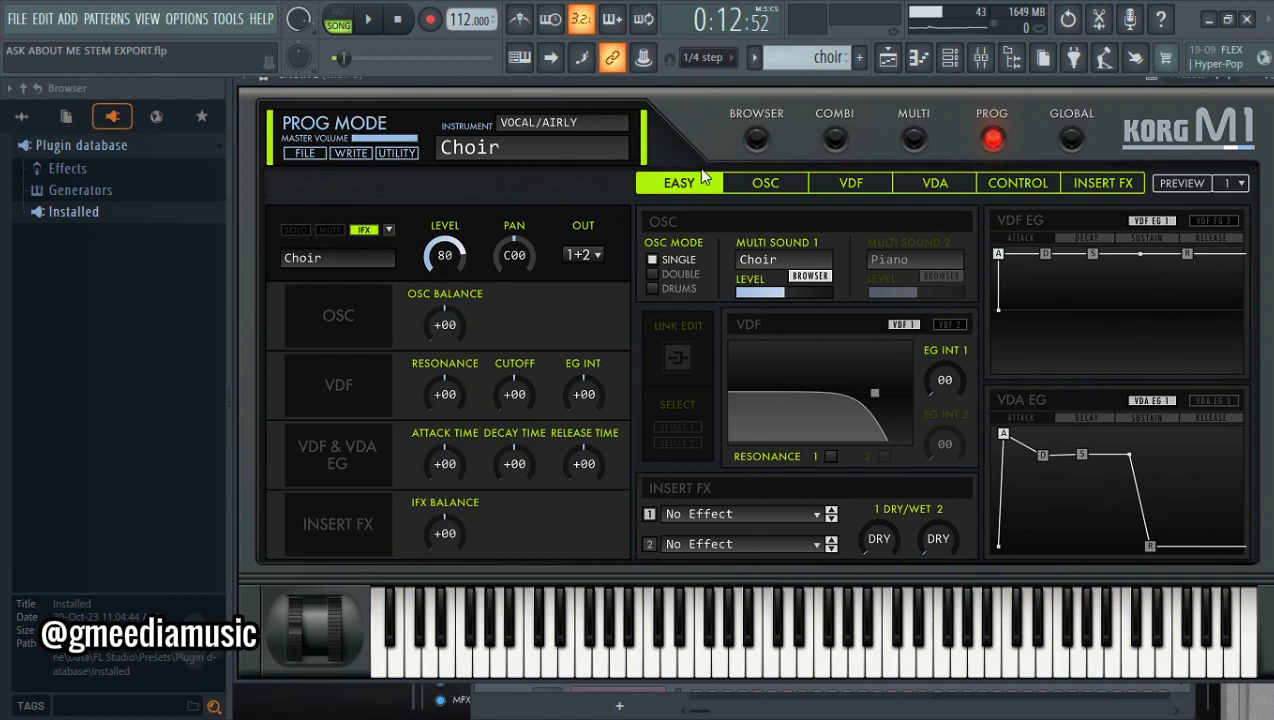
click(950, 60)
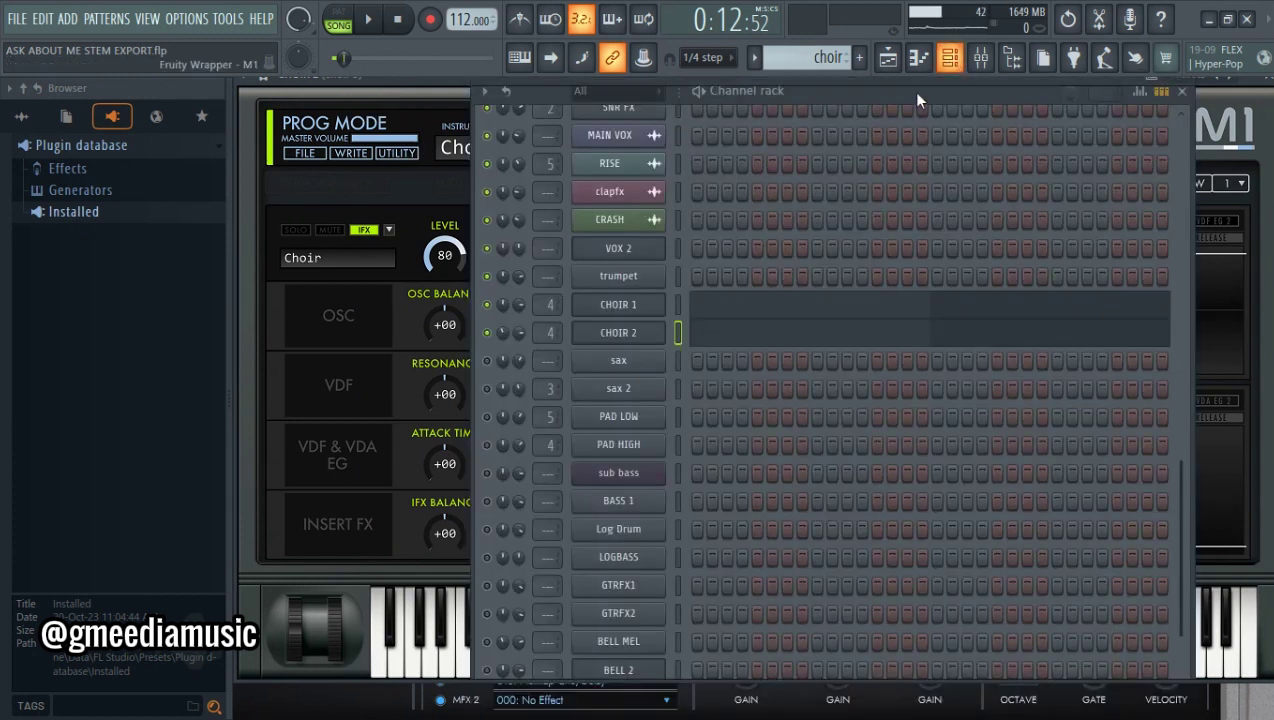
click(950, 60)
click(952, 60)
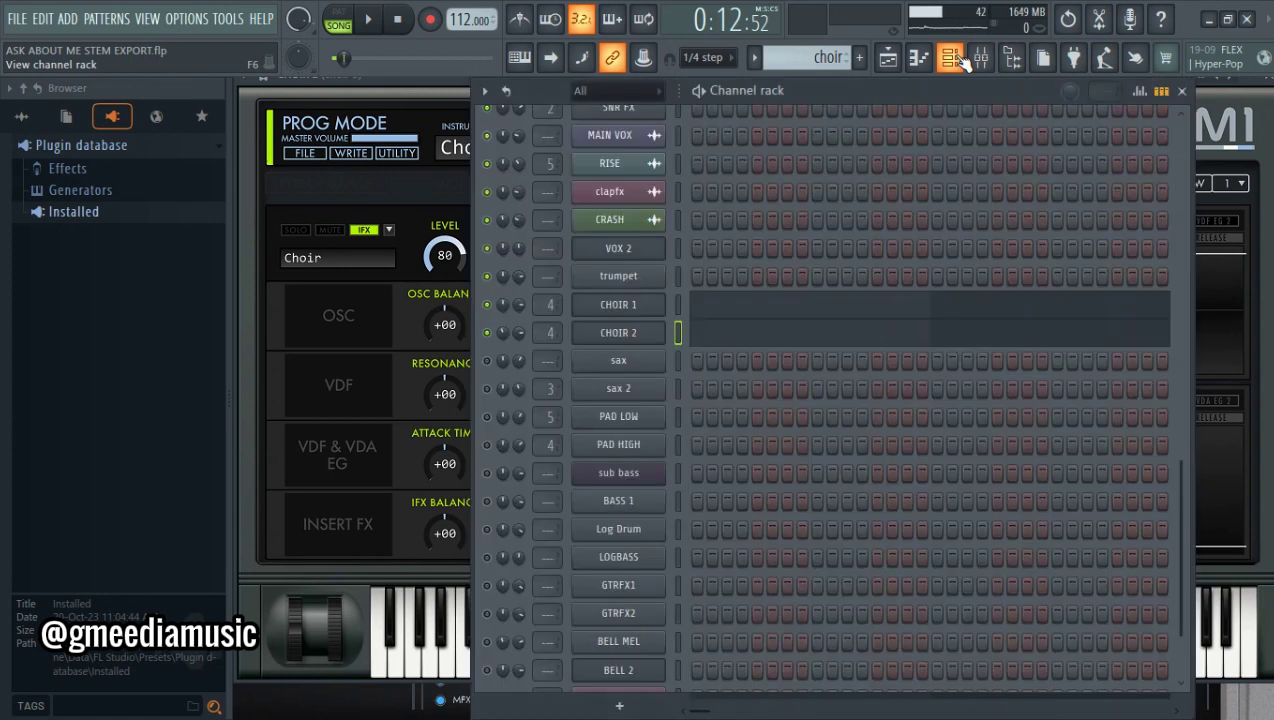
Mute CHOIR 2 and play CHOIR 1's part on its own in its piano roll through bar 16
click(488, 334)
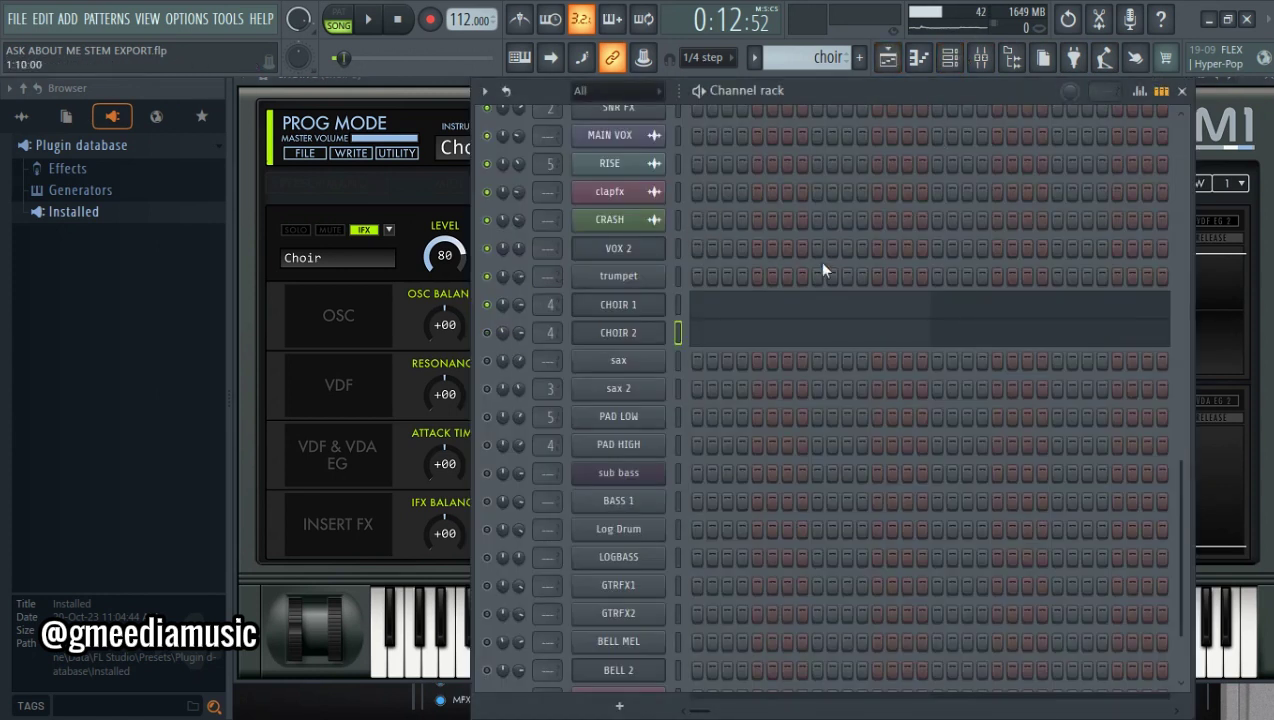
click(815, 303)
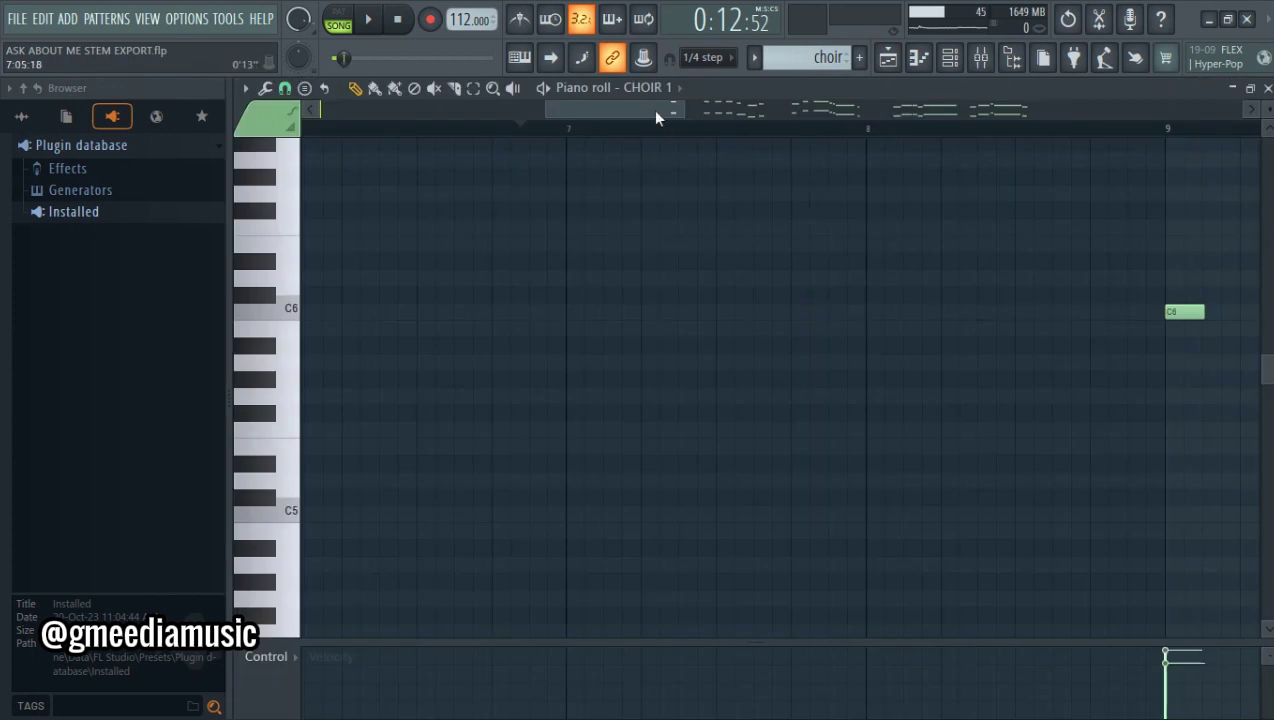
drag(690, 108, 410, 135)
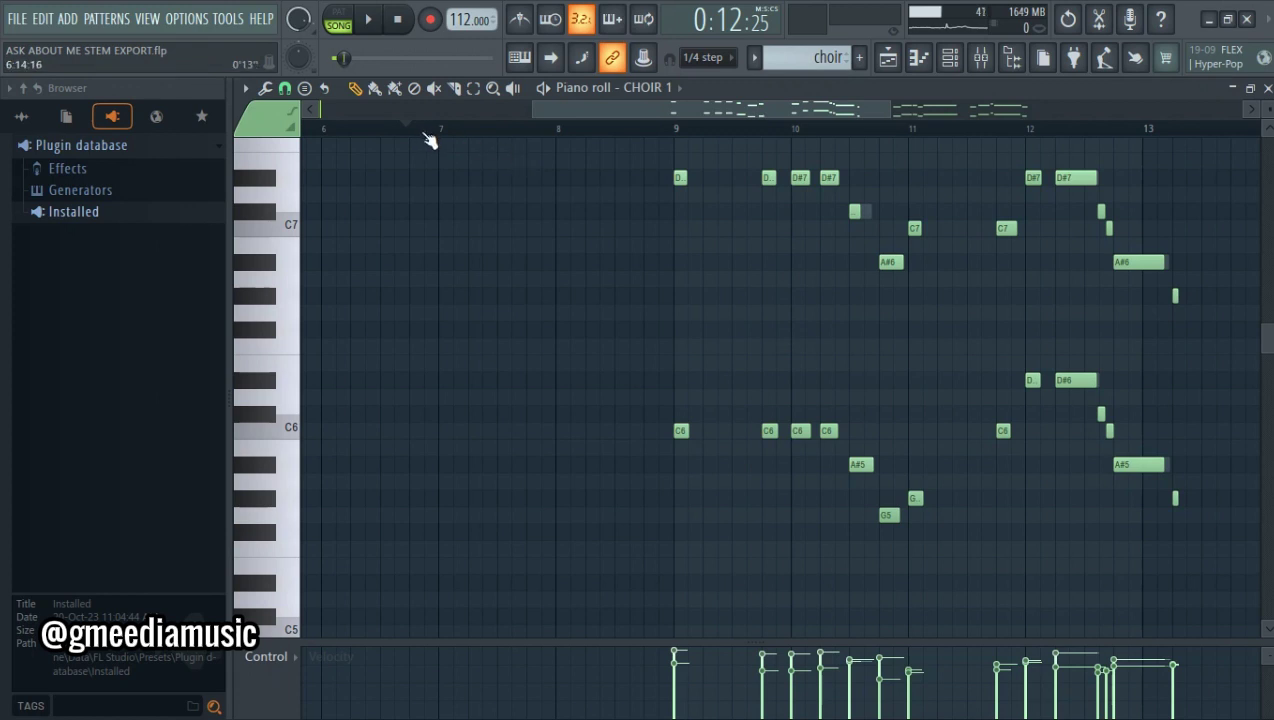
key(space)
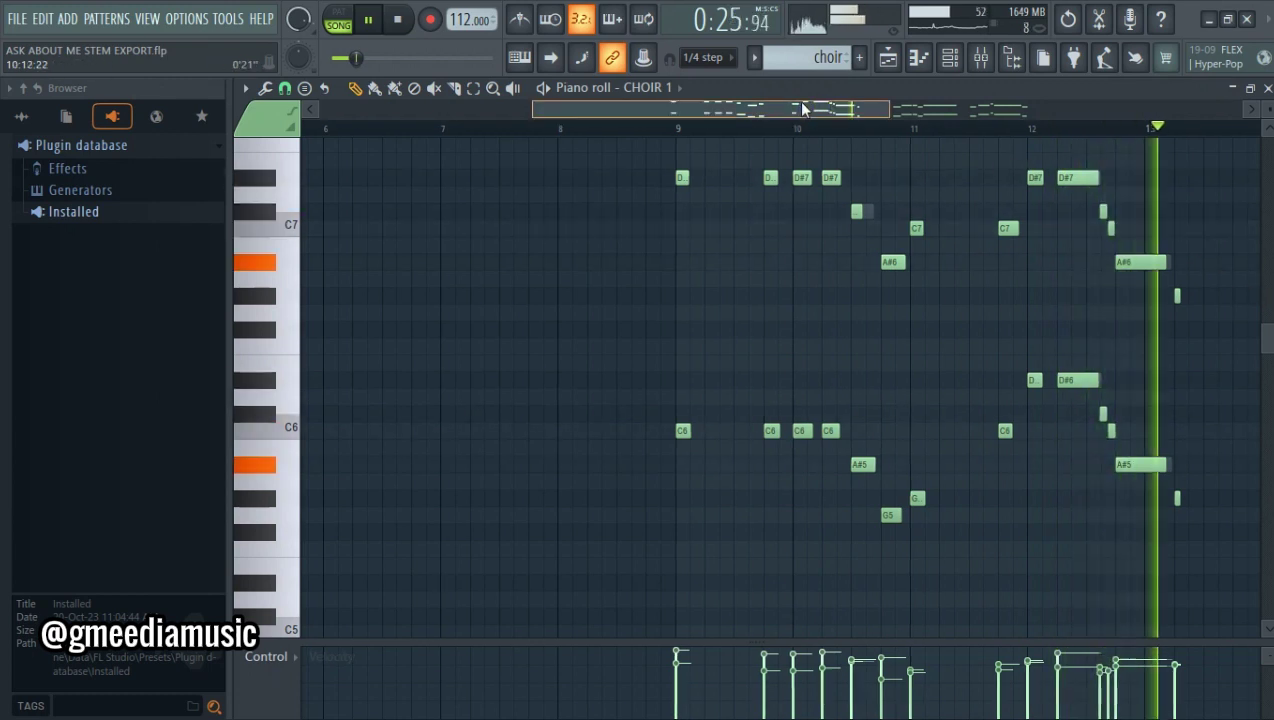
drag(803, 108, 1027, 103)
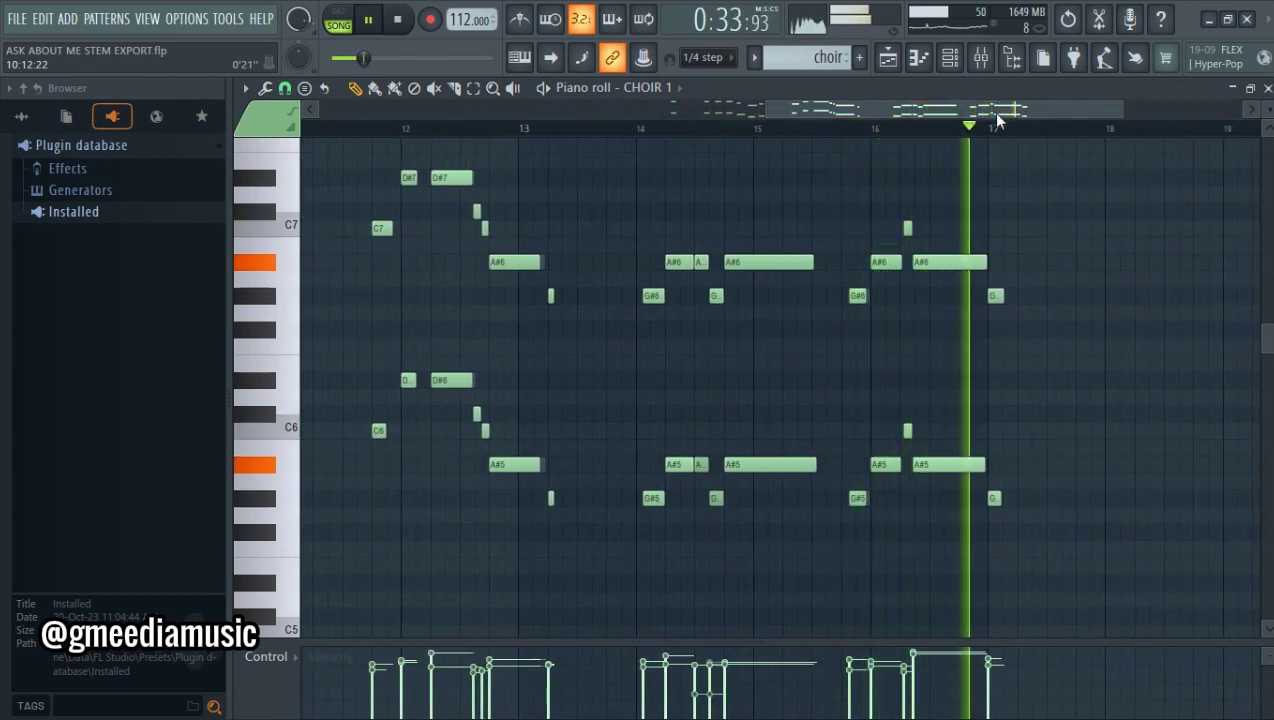
key(space)
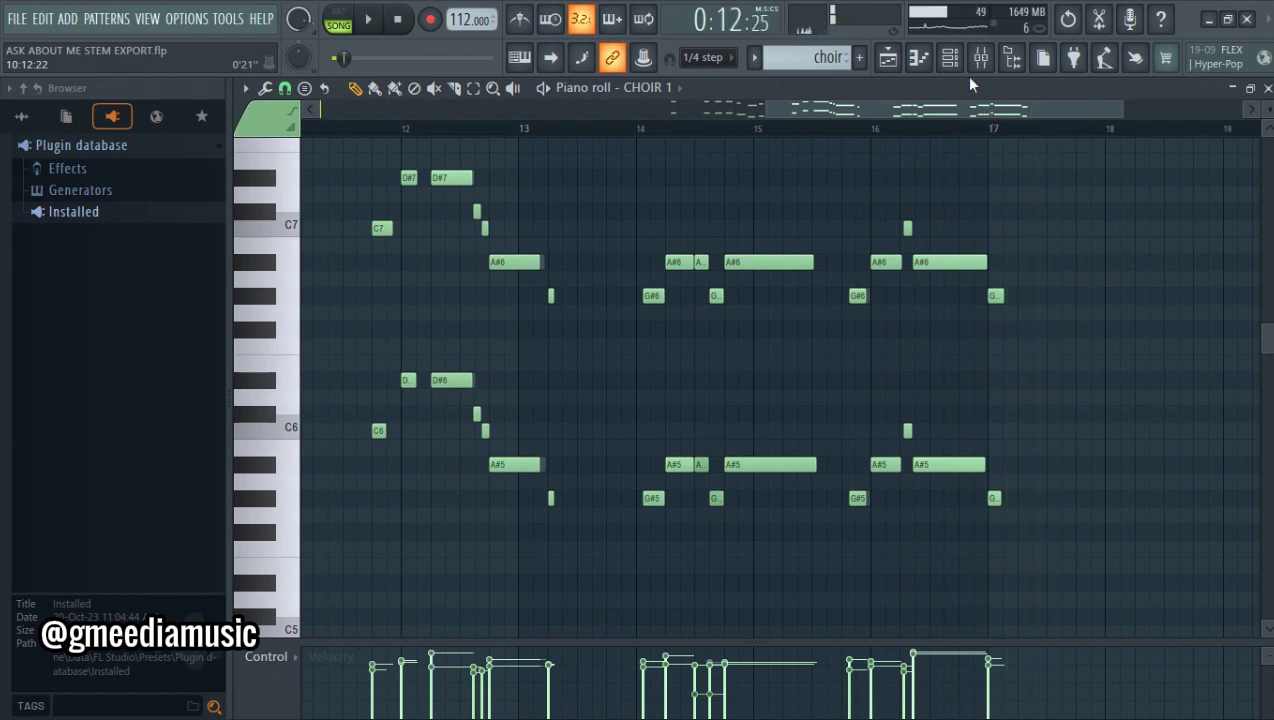
Switch to CHOIR 2's piano roll and play its part through bar 16
key(Down)
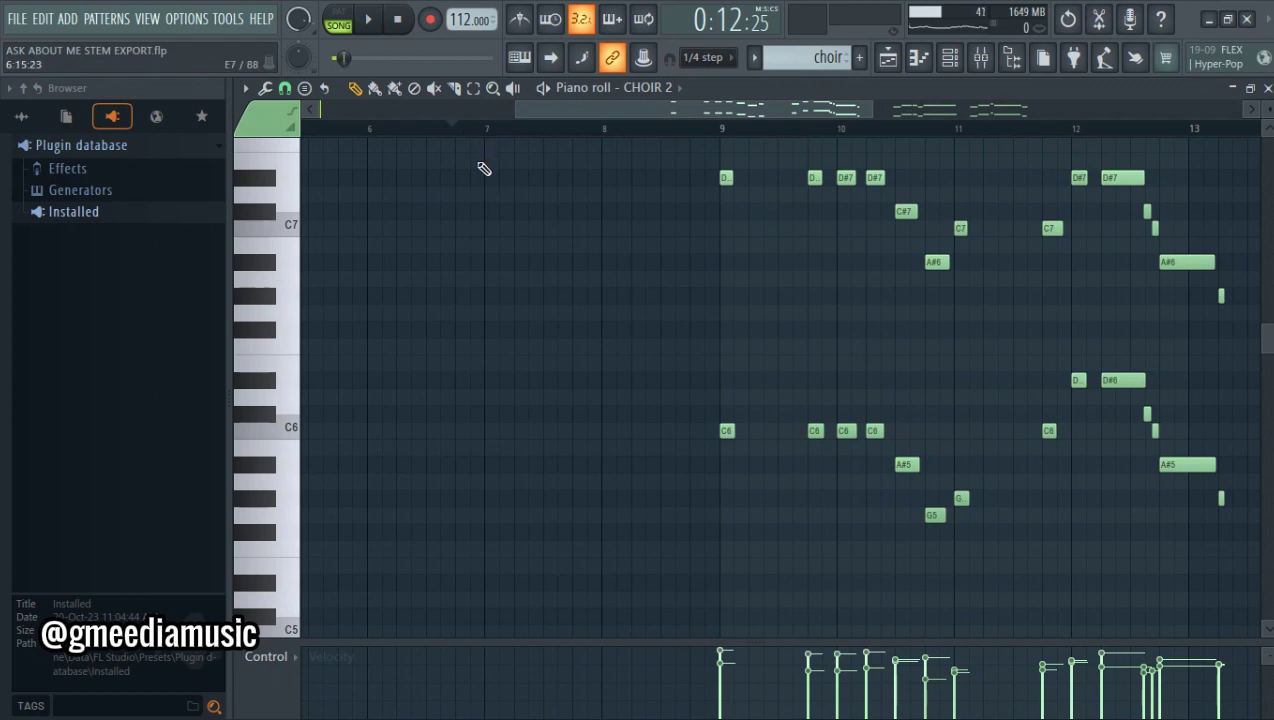
key(space)
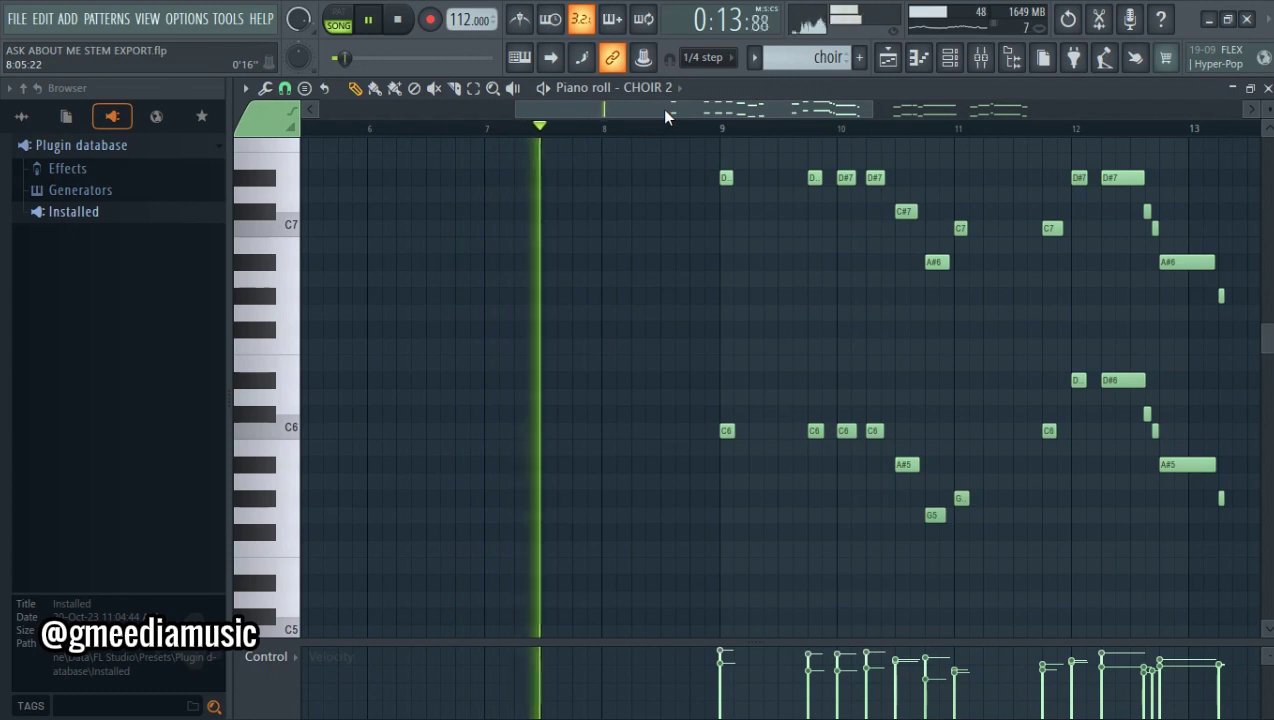
drag(661, 108, 981, 119)
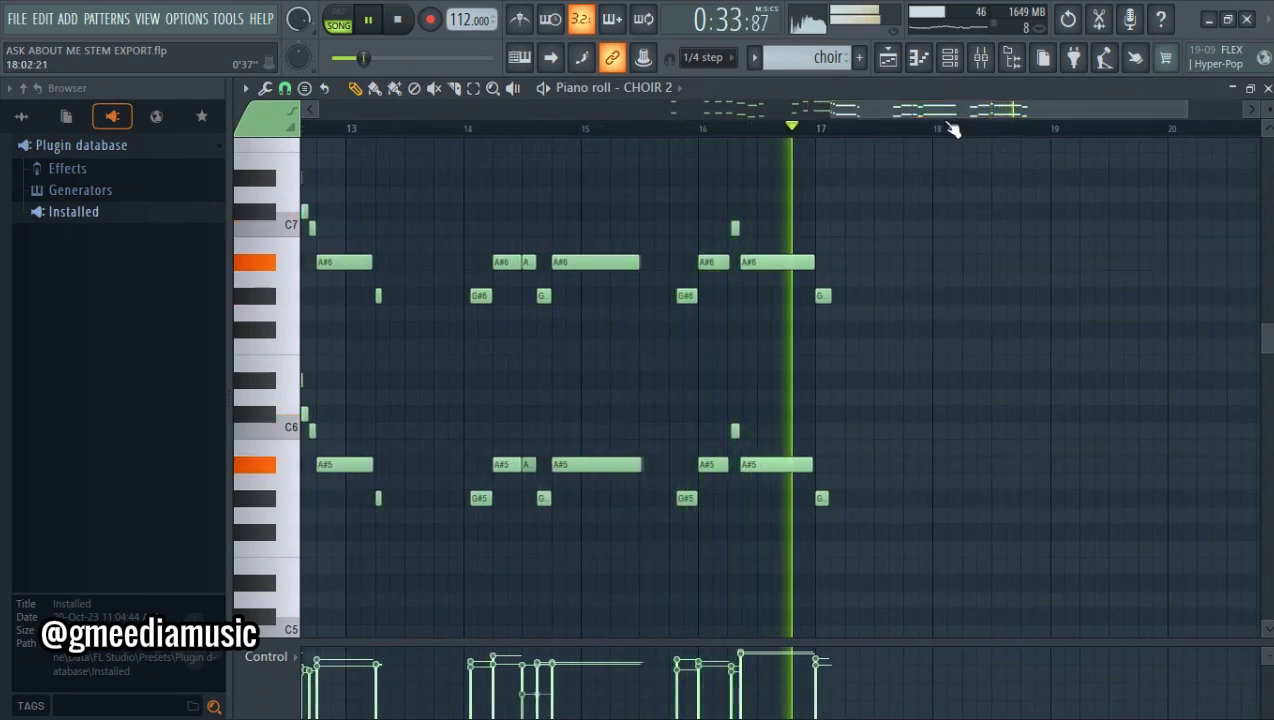
key(space)
Have both choir channels enabled in the channel rack and play them together through bar 16
click(949, 57)
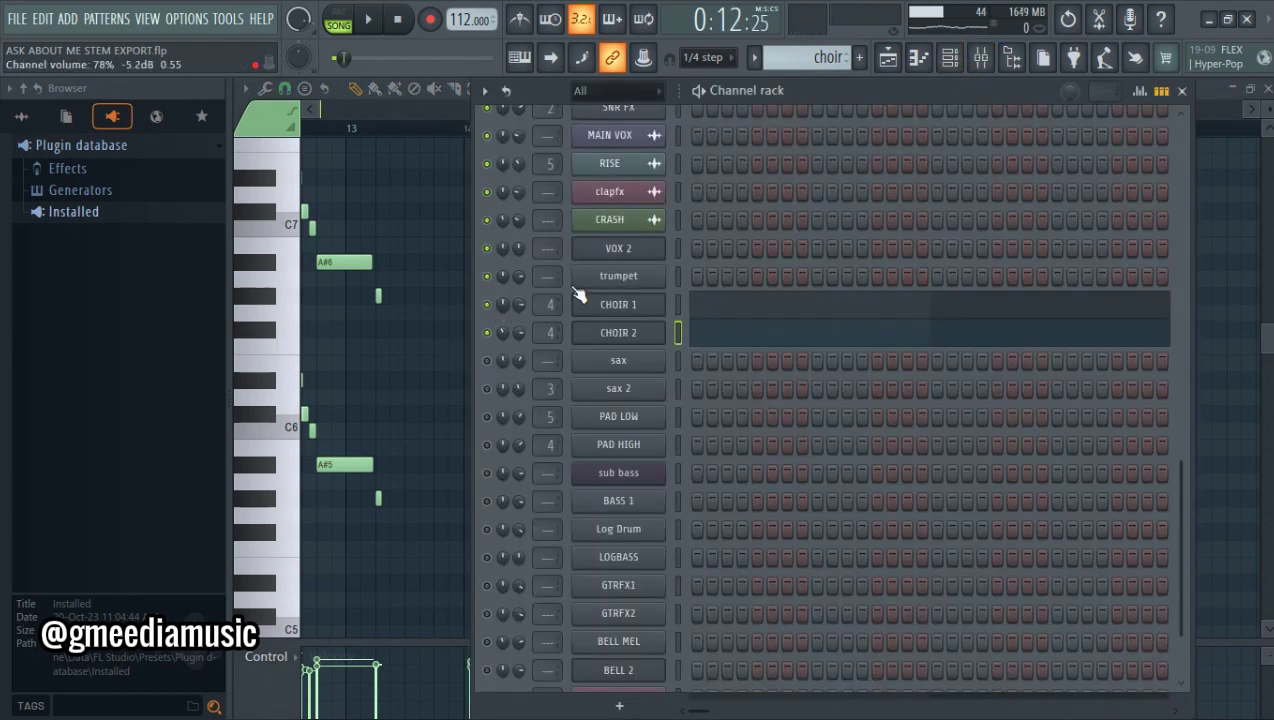
click(1181, 91)
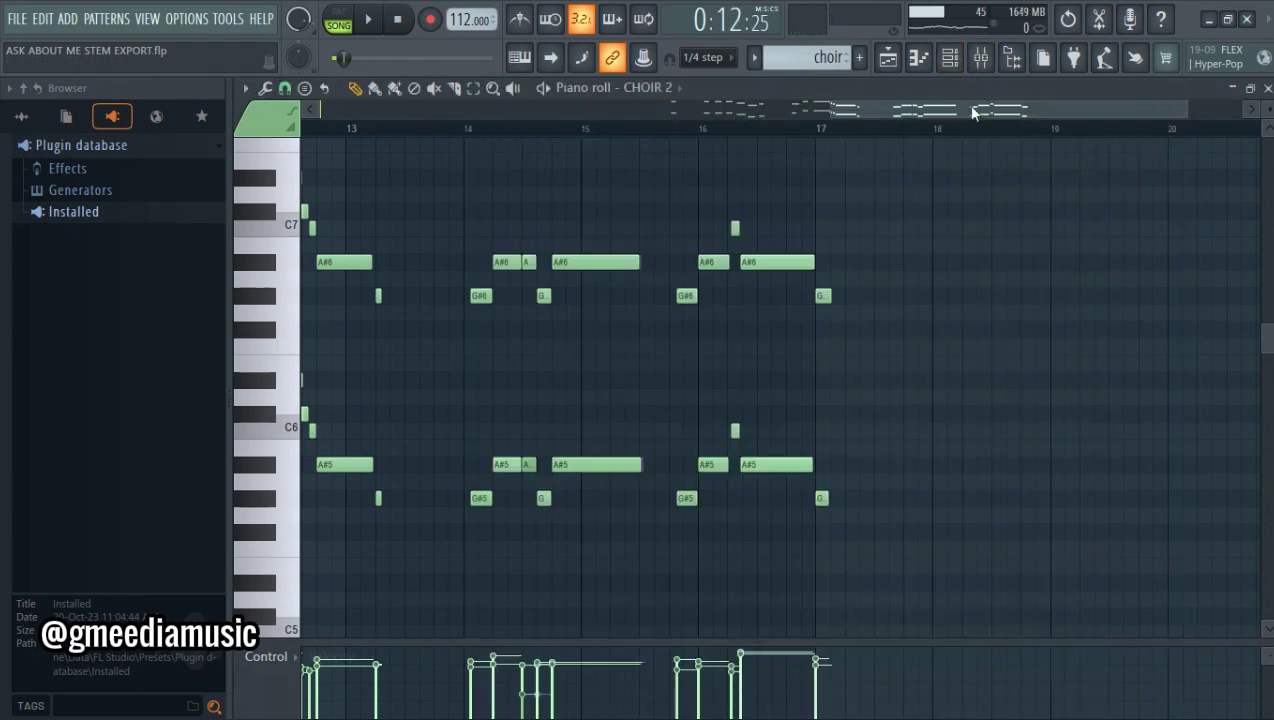
drag(1008, 110, 677, 142)
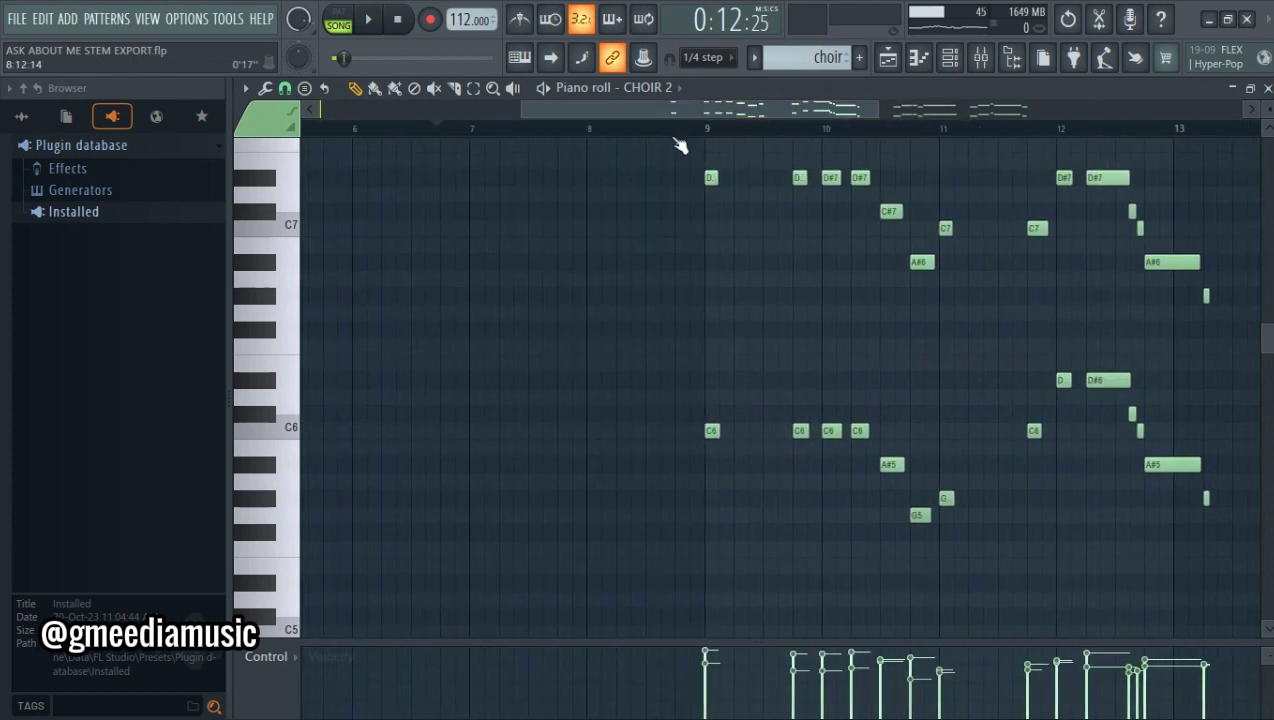
key(space)
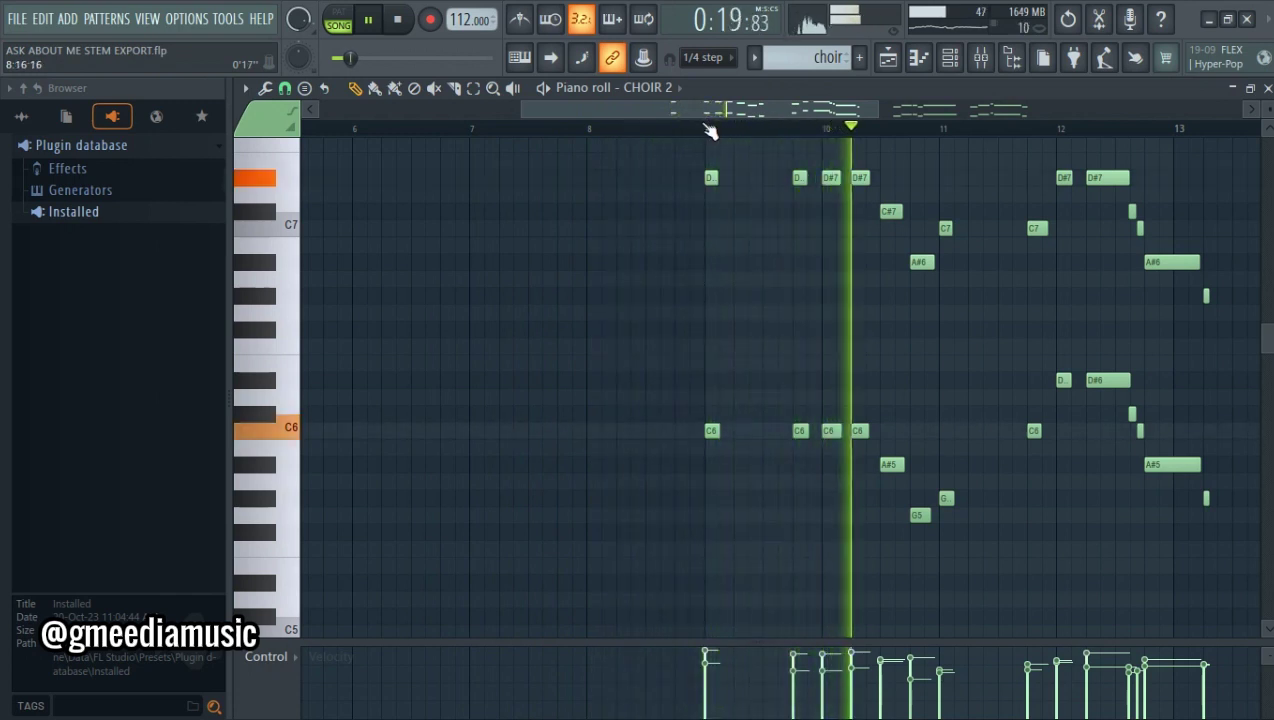
drag(701, 116, 980, 120)
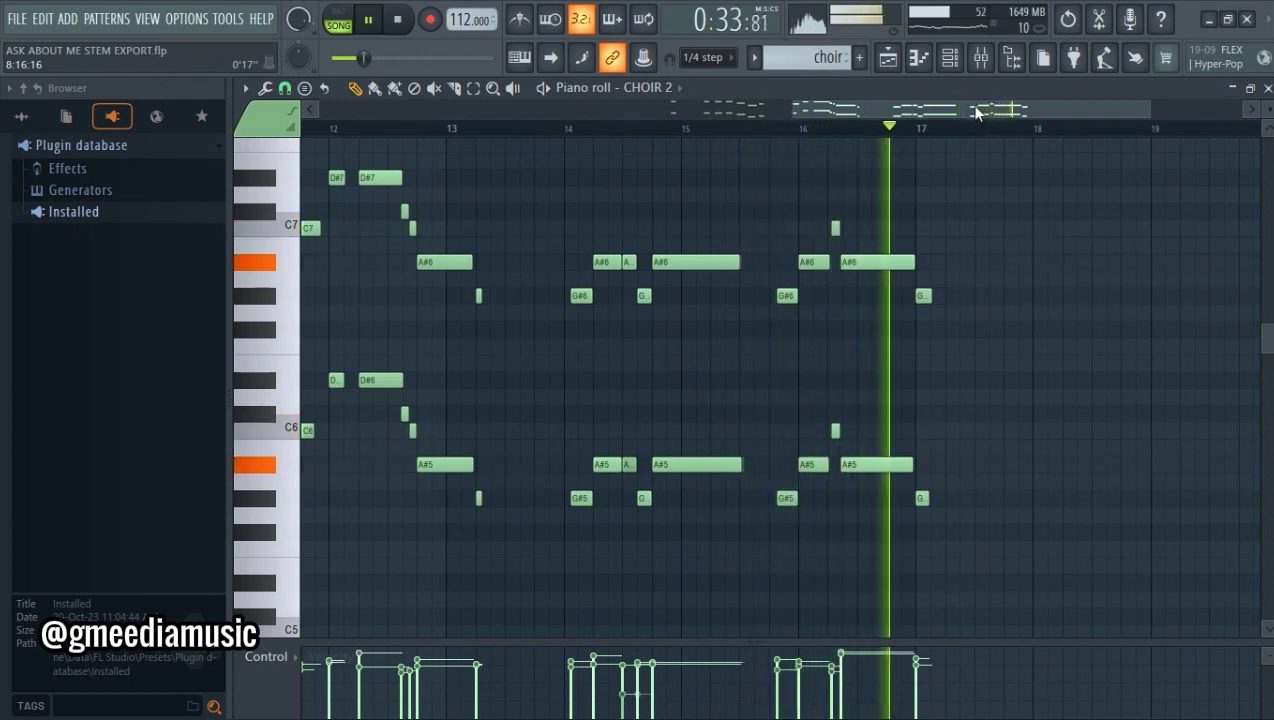
key(space)
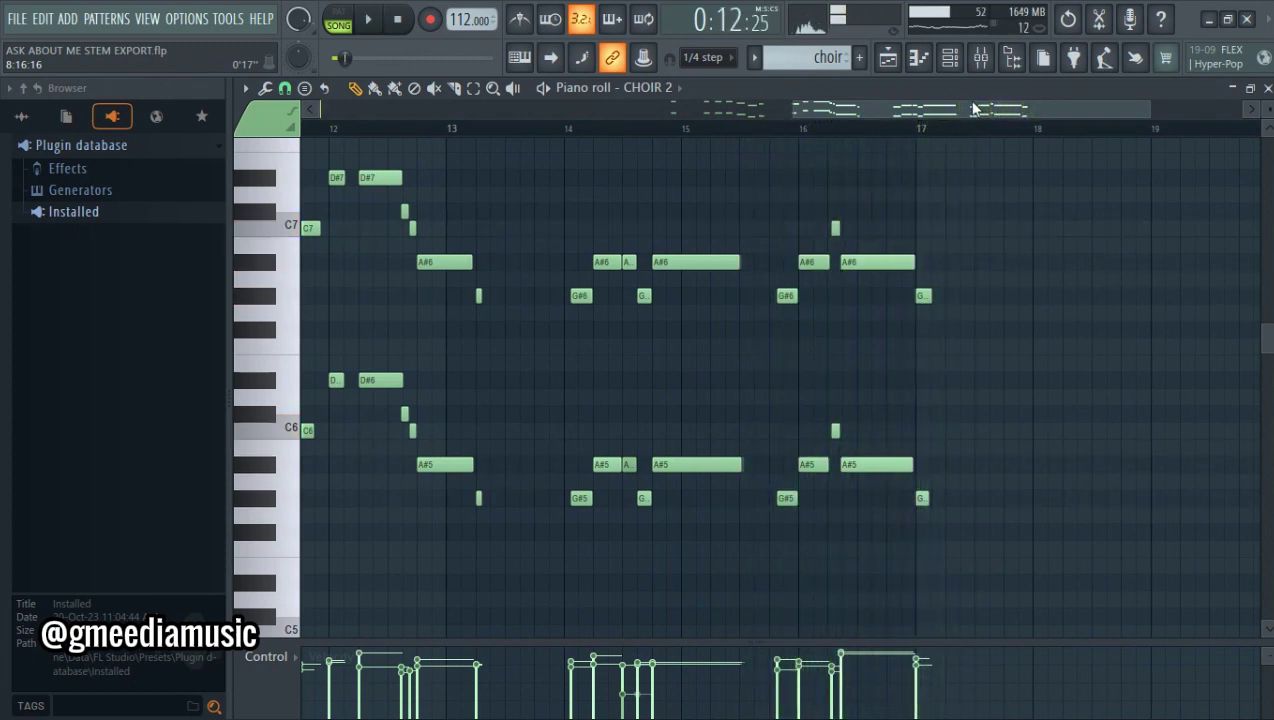
Open the sax channel's SaxLab instrument to show its Alto Mellow soundset, then close it
click(950, 57)
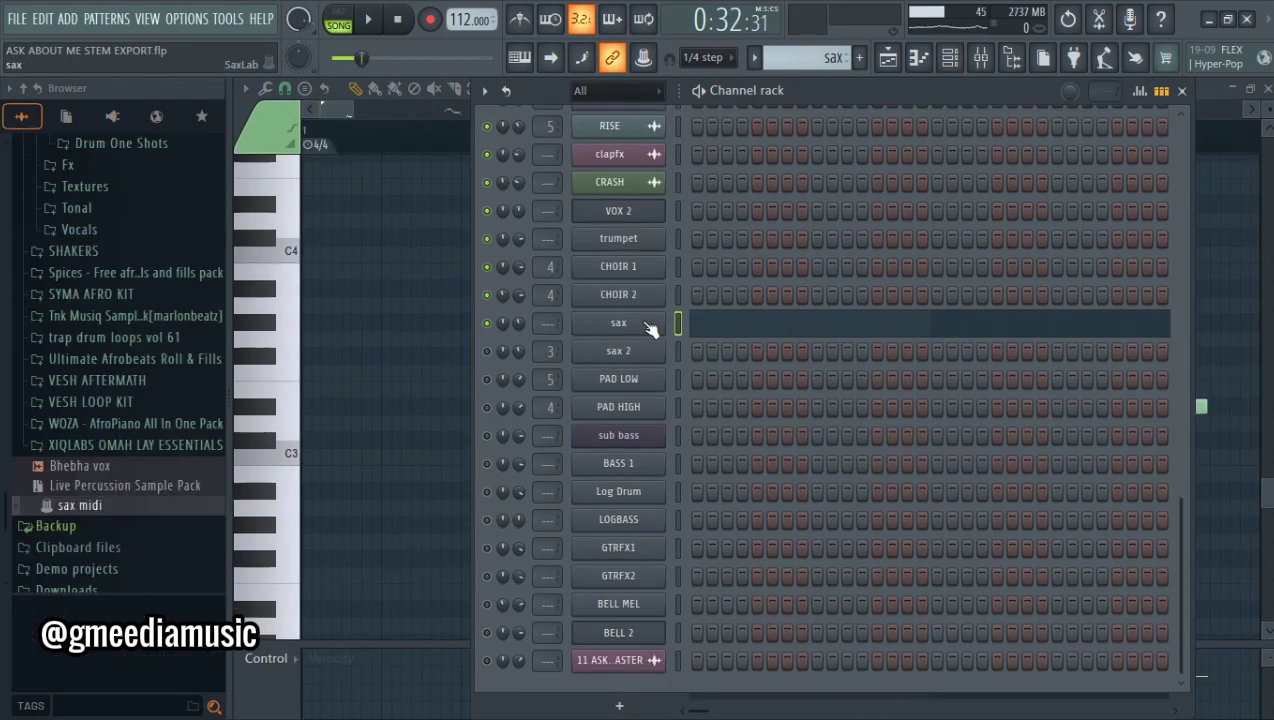
click(640, 322)
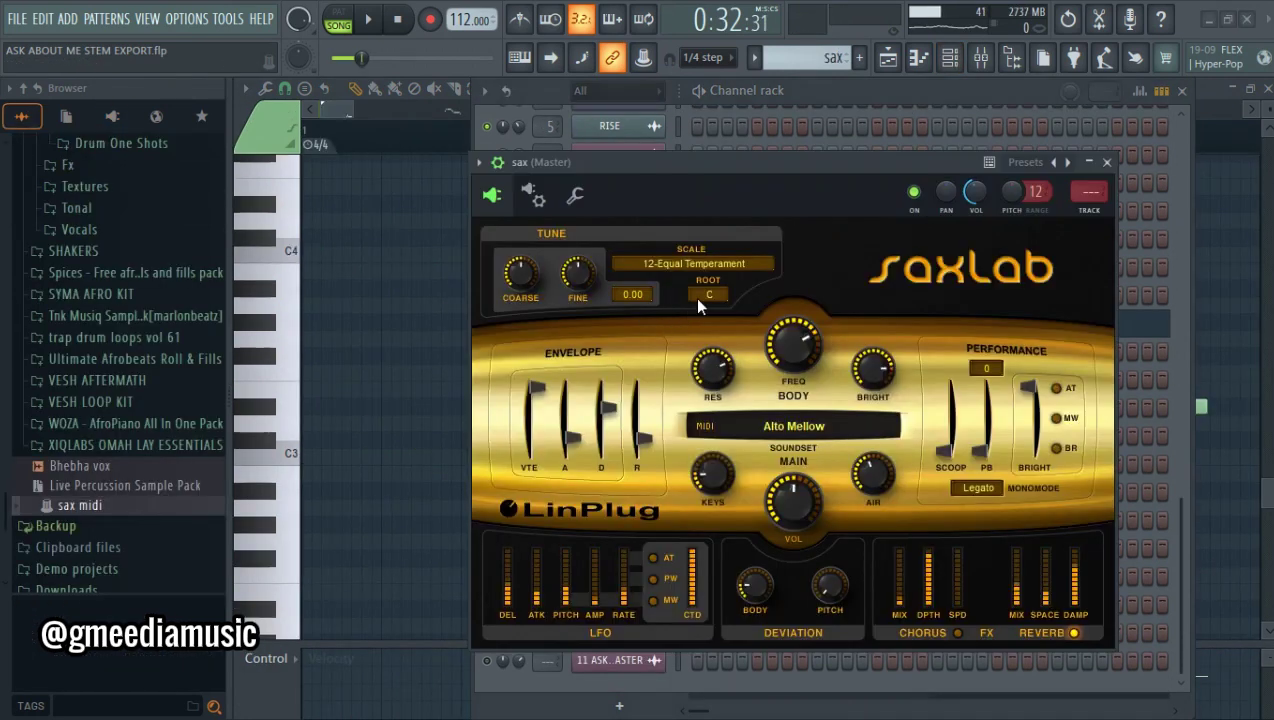
click(1106, 162)
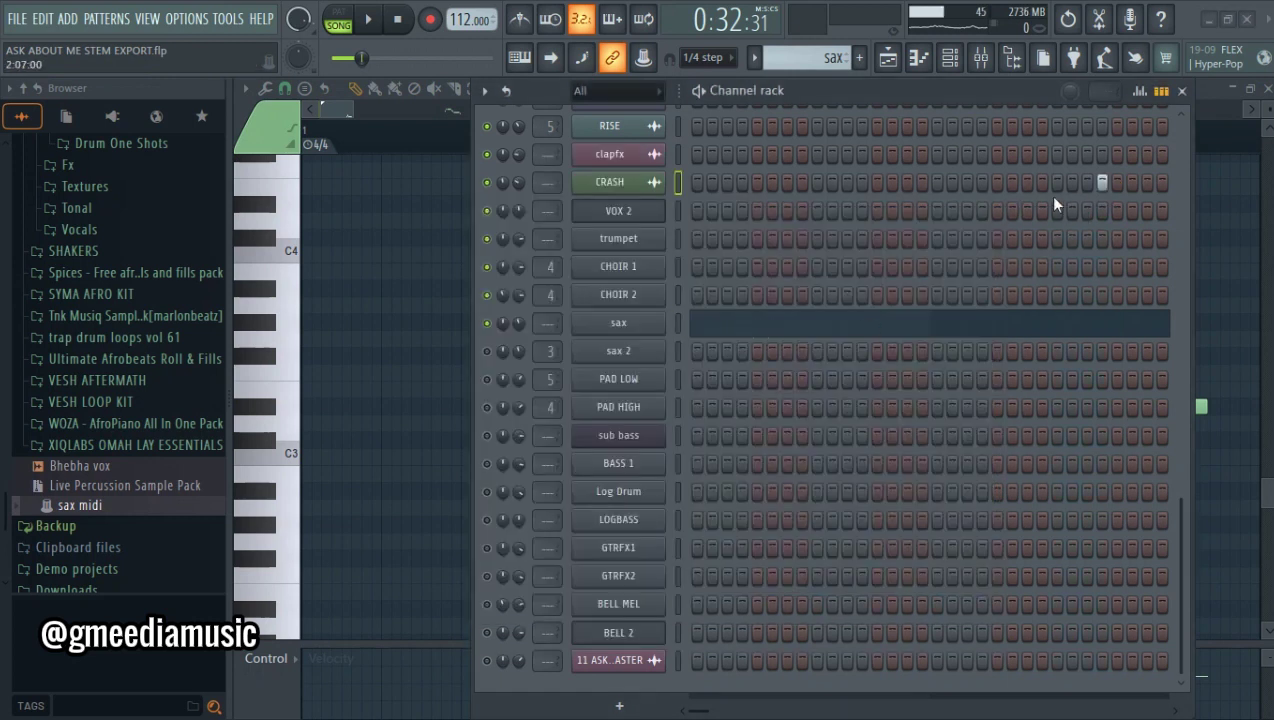
Delete the G#3 note just before bar 3 in the sax piano roll
click(890, 332)
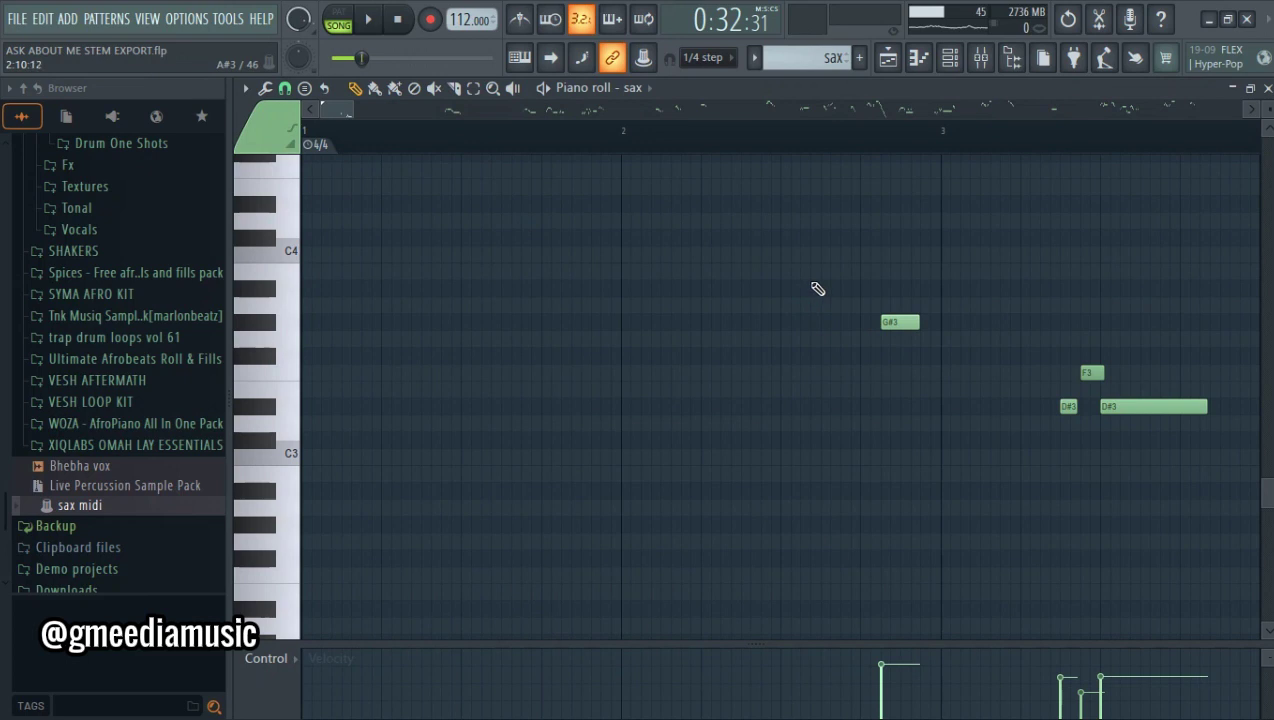
right_click(899, 321)
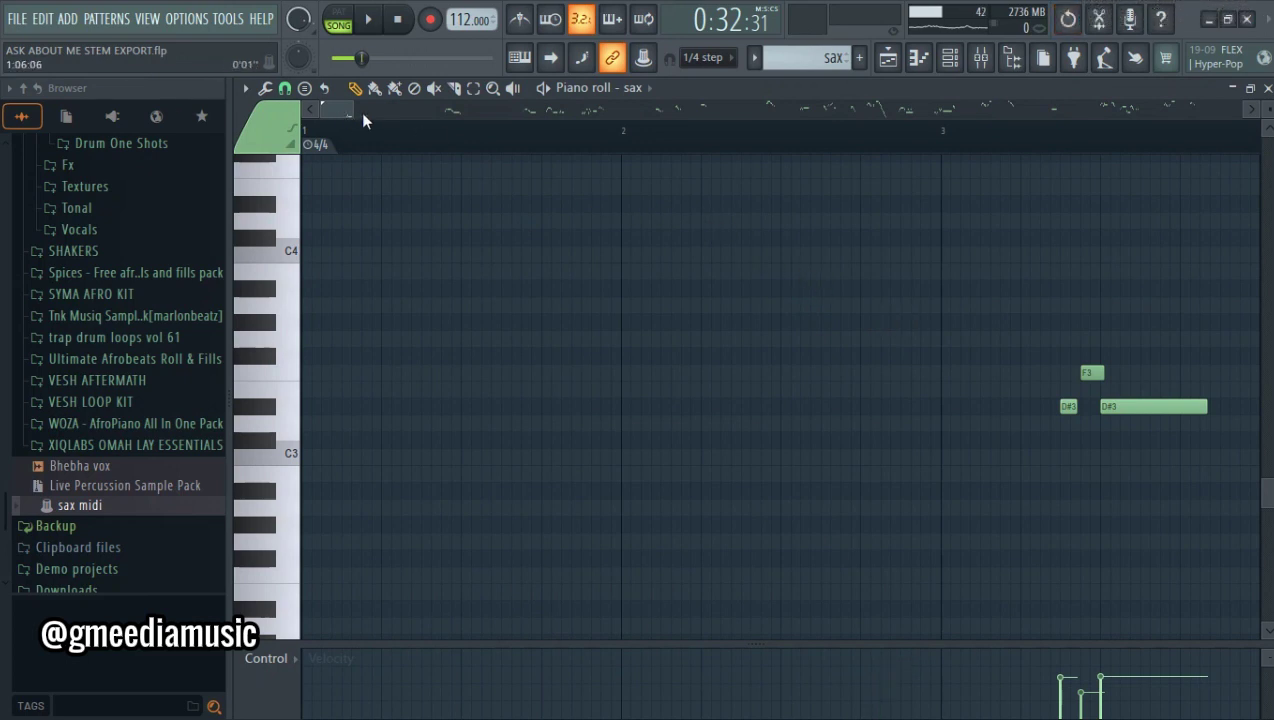
scroll(776, 146, down, 2)
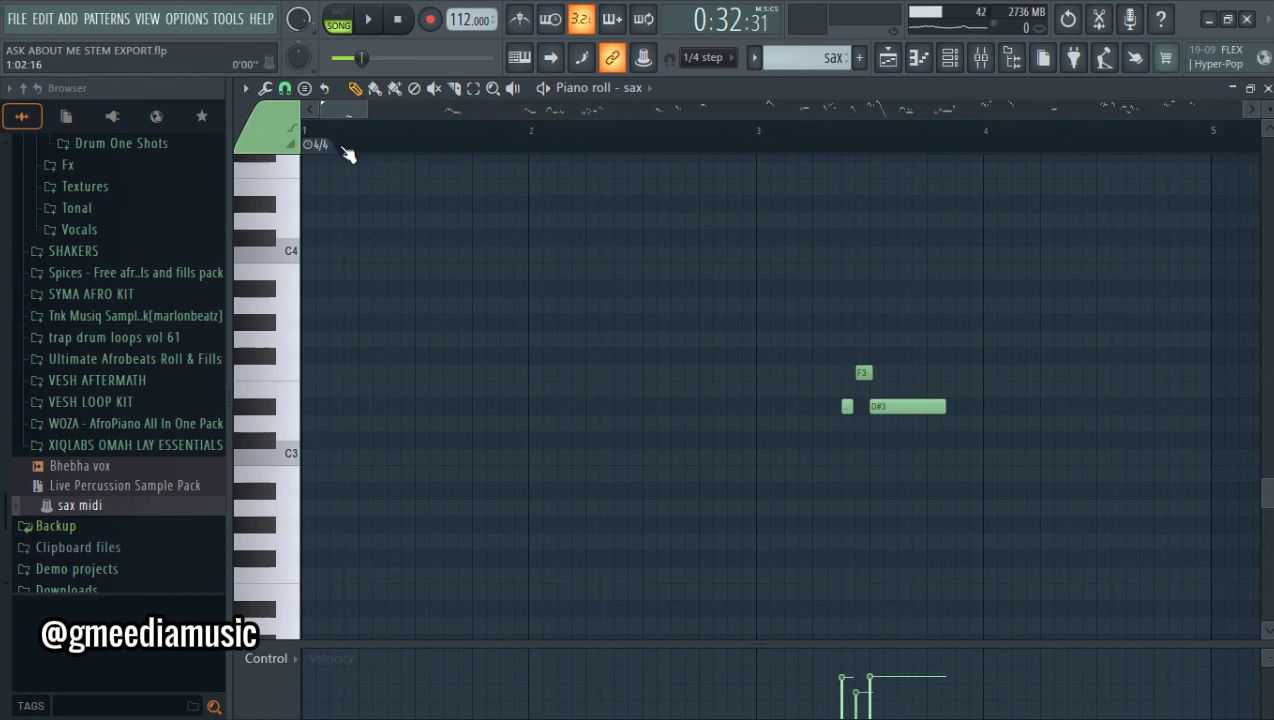
Play the song from the very start and follow the sax melody in its piano roll up to bar 33
click(398, 19)
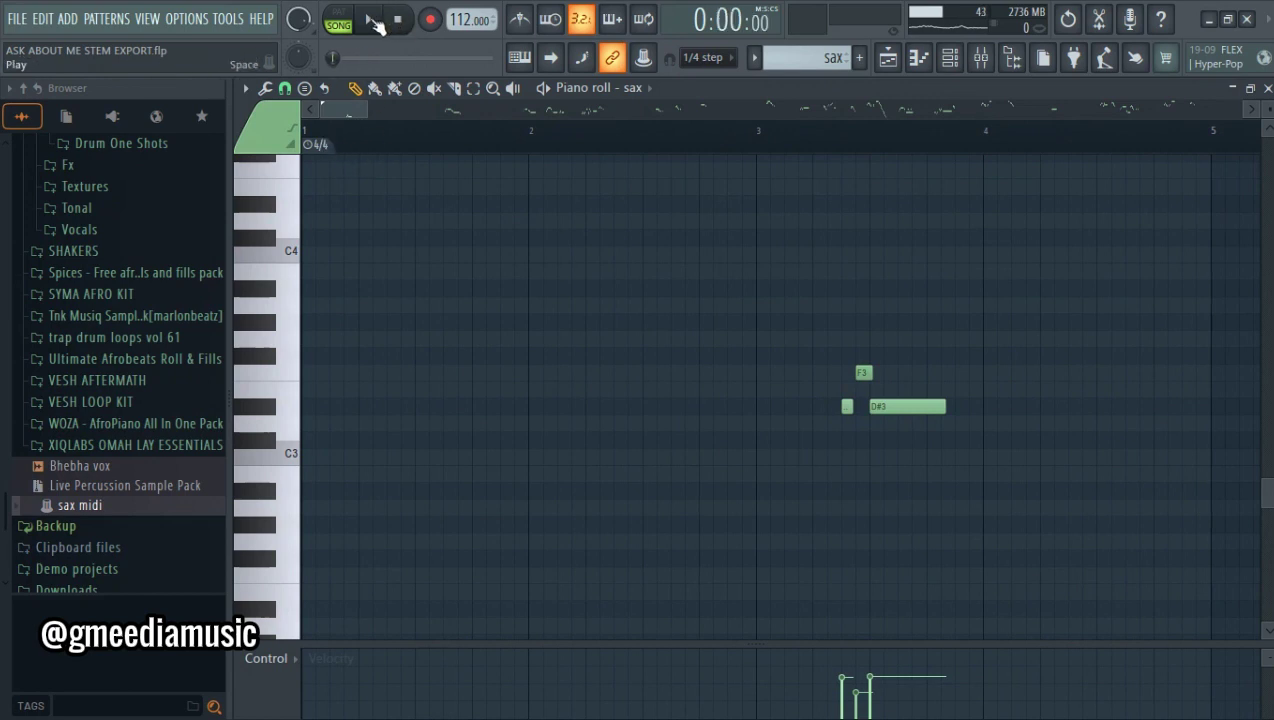
click(372, 20)
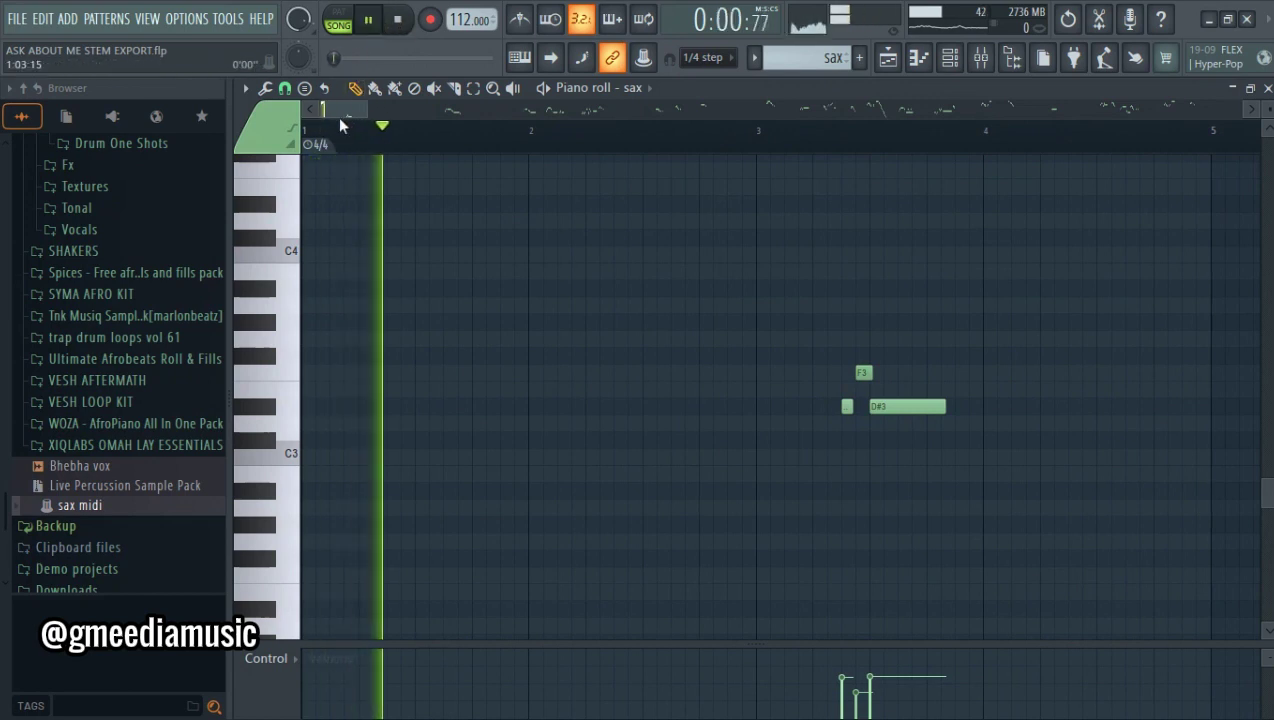
drag(345, 111, 466, 114)
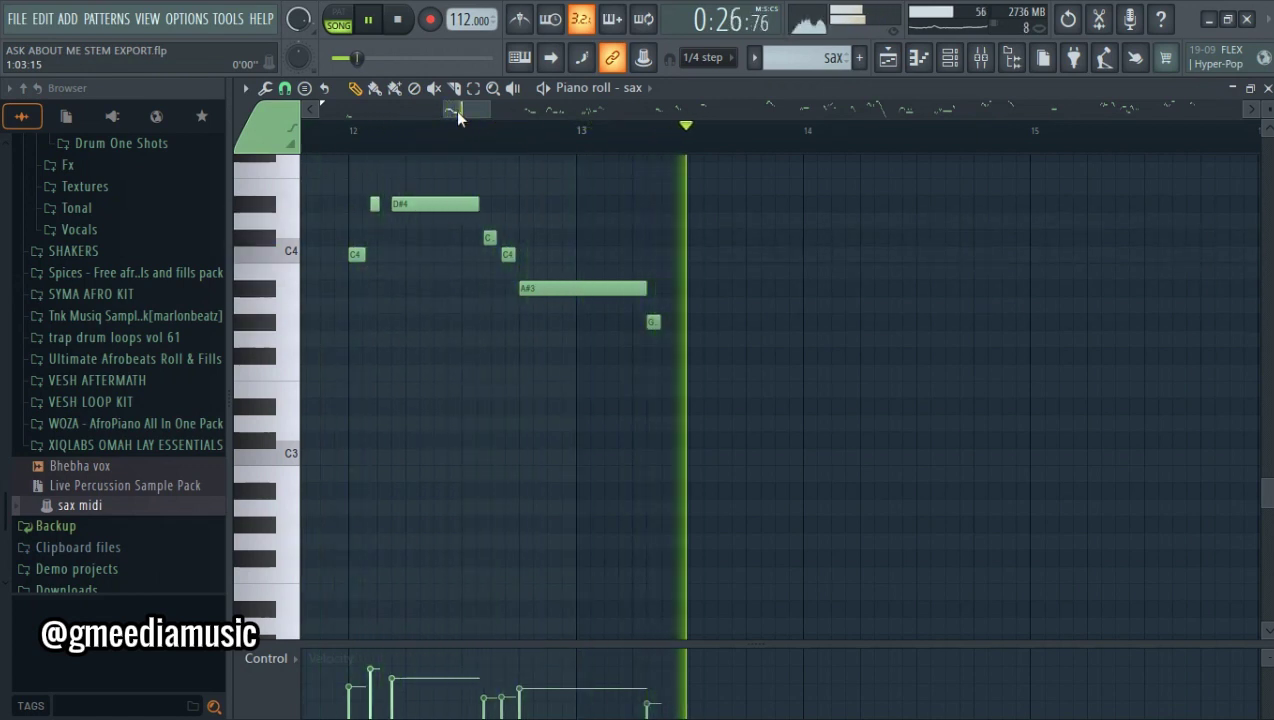
drag(457, 113, 530, 118)
drag(526, 111, 528, 112)
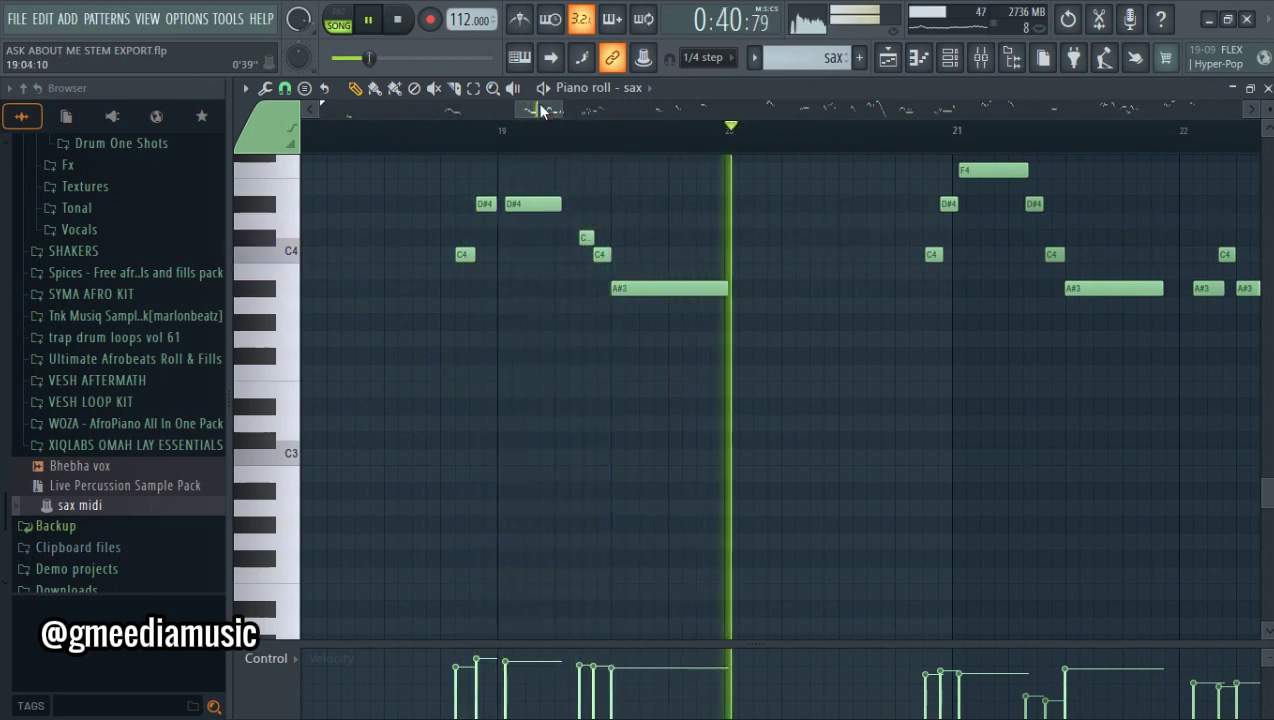
drag(545, 103, 558, 106)
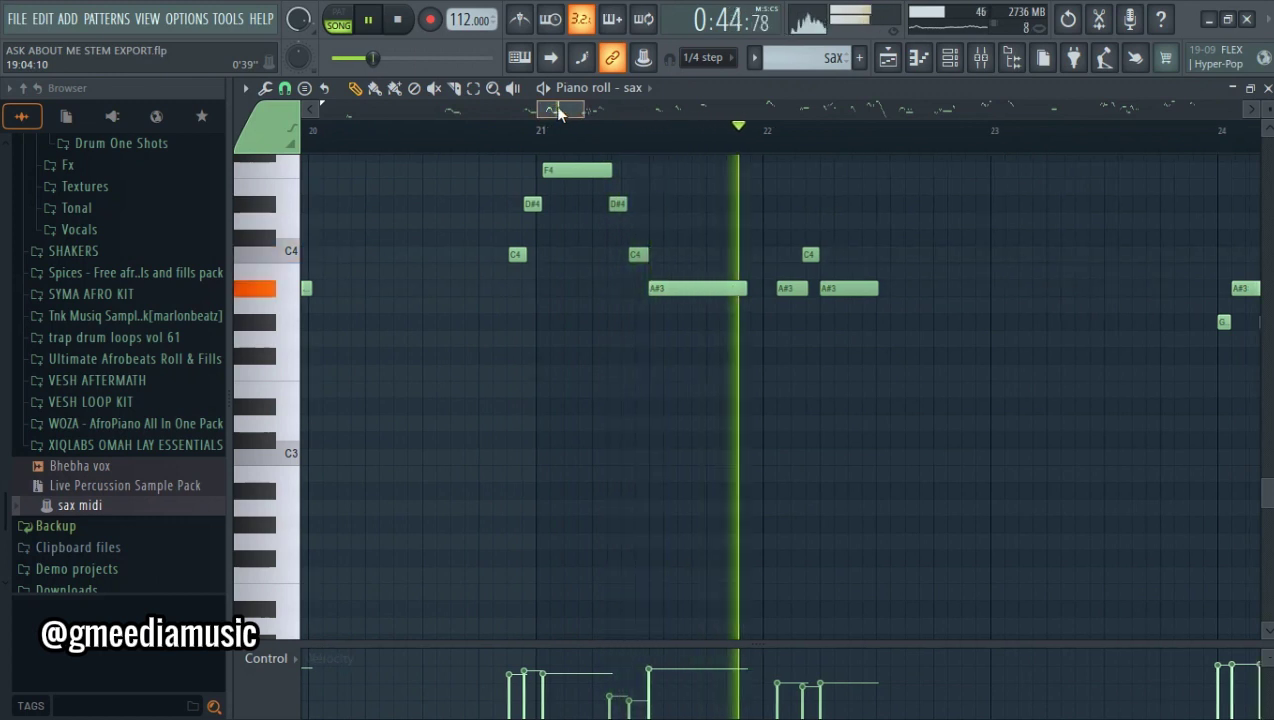
drag(556, 108, 663, 113)
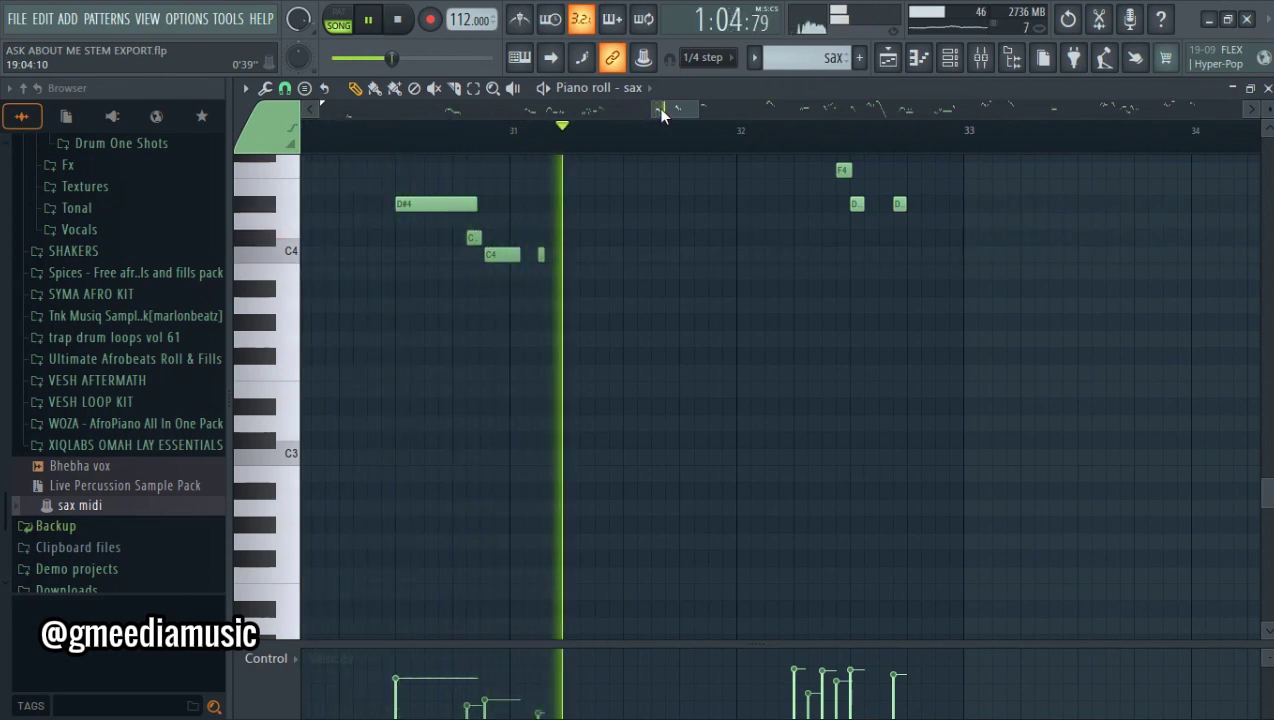
drag(659, 115, 679, 107)
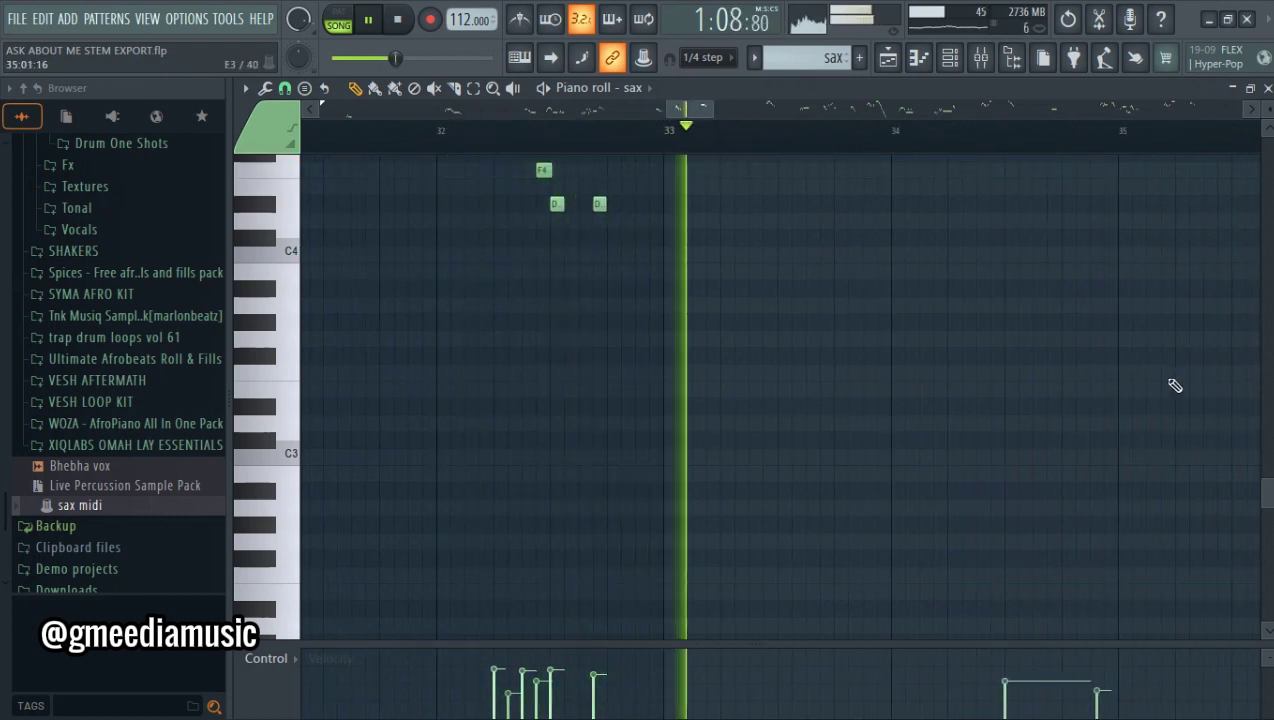
Follow the playing sax melody through its piano roll from bar 33 to bar 56, keeping its high and low notes in view
scroll(465, 167, up, 6)
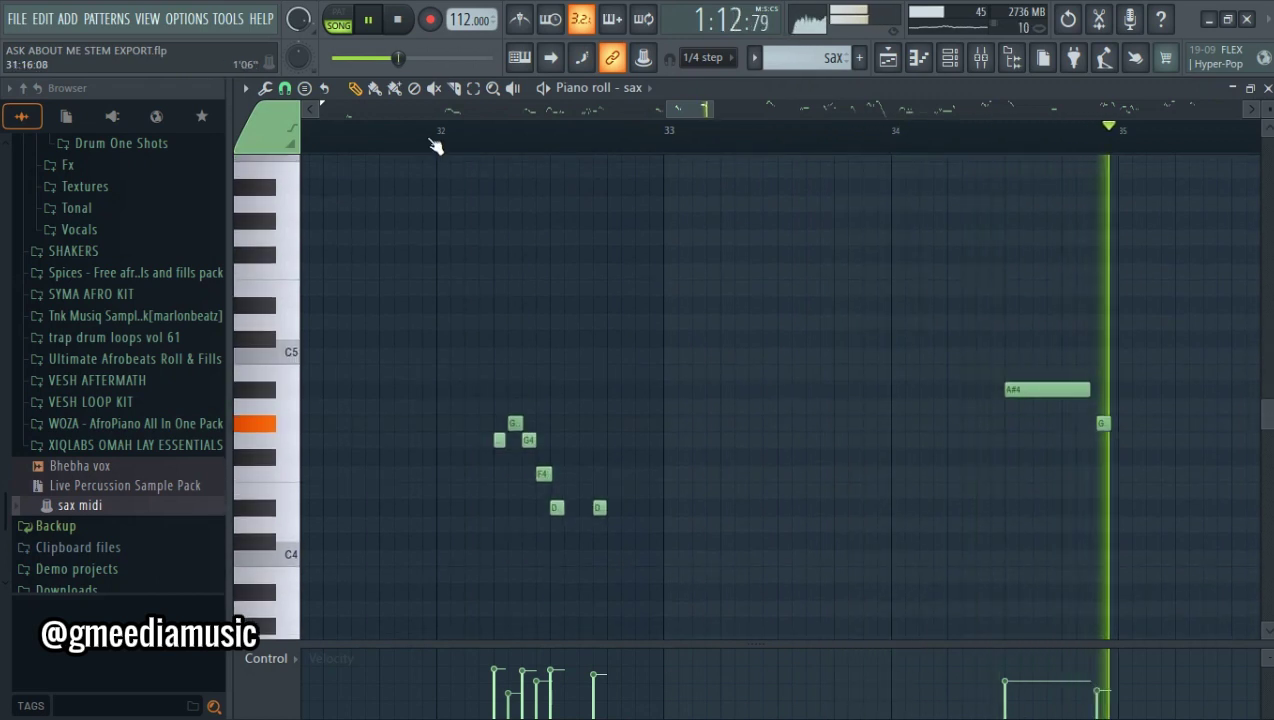
drag(678, 111, 756, 117)
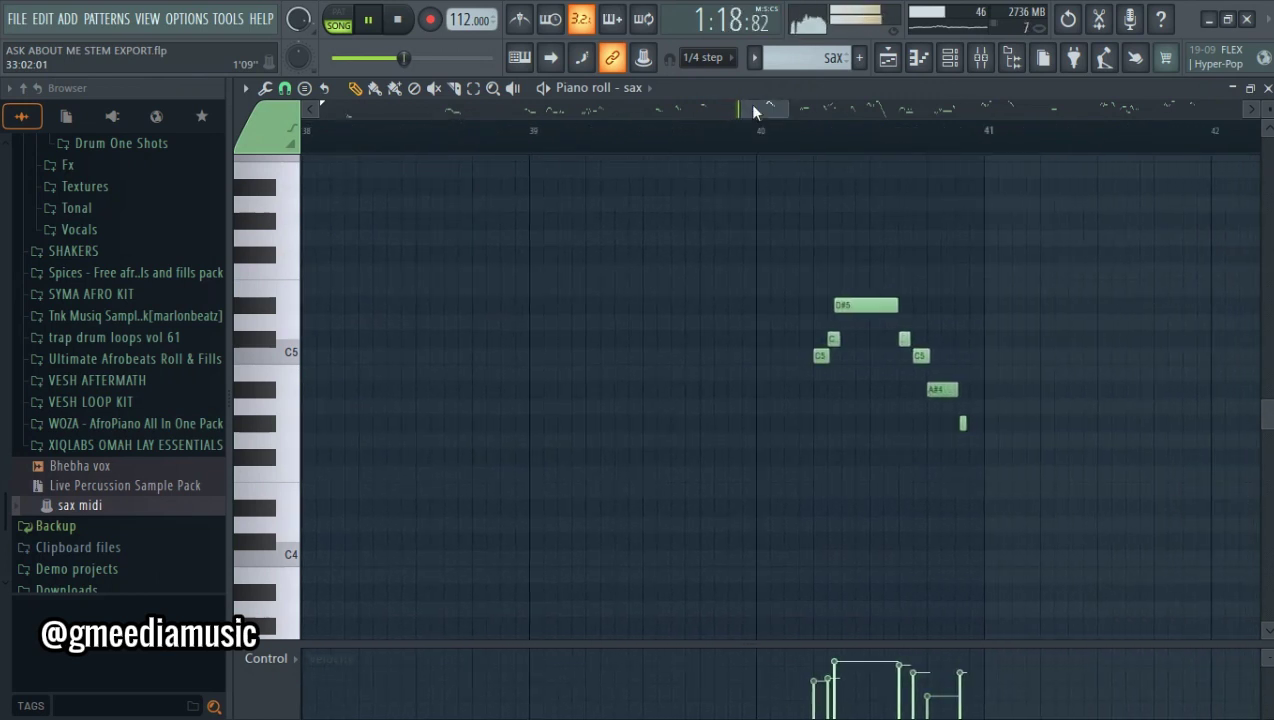
drag(751, 106, 754, 108)
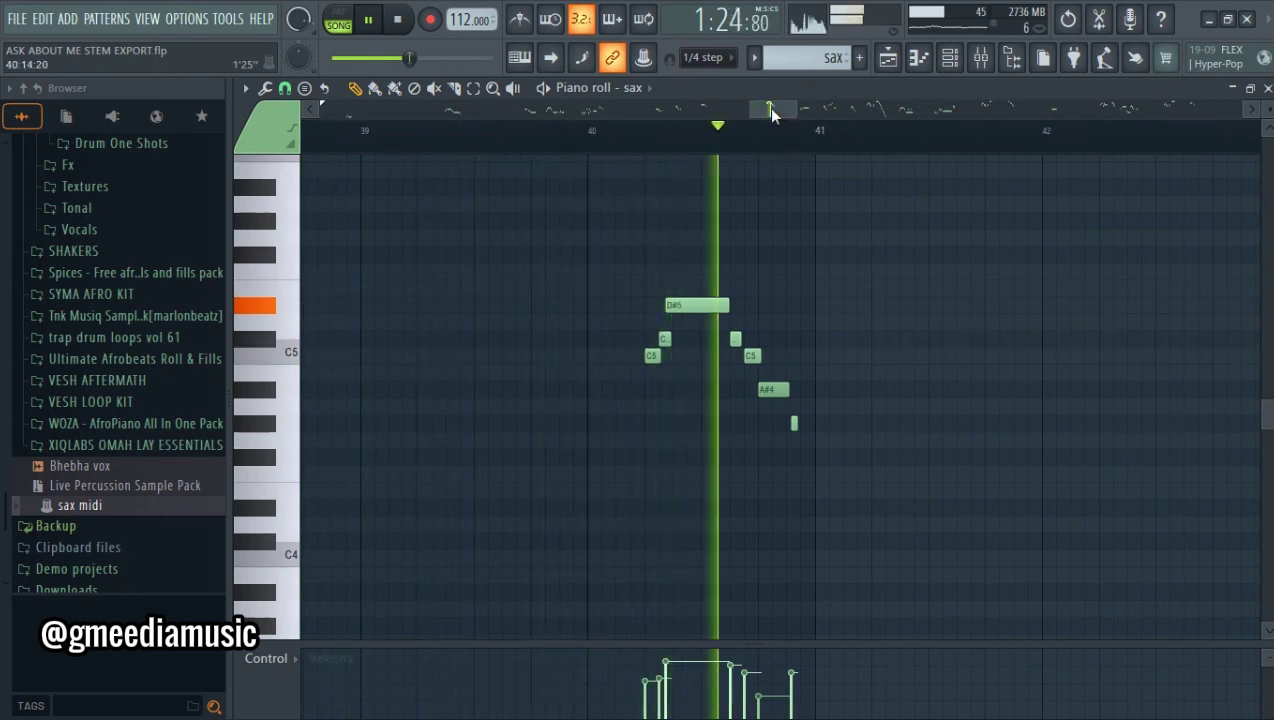
drag(767, 107, 800, 117)
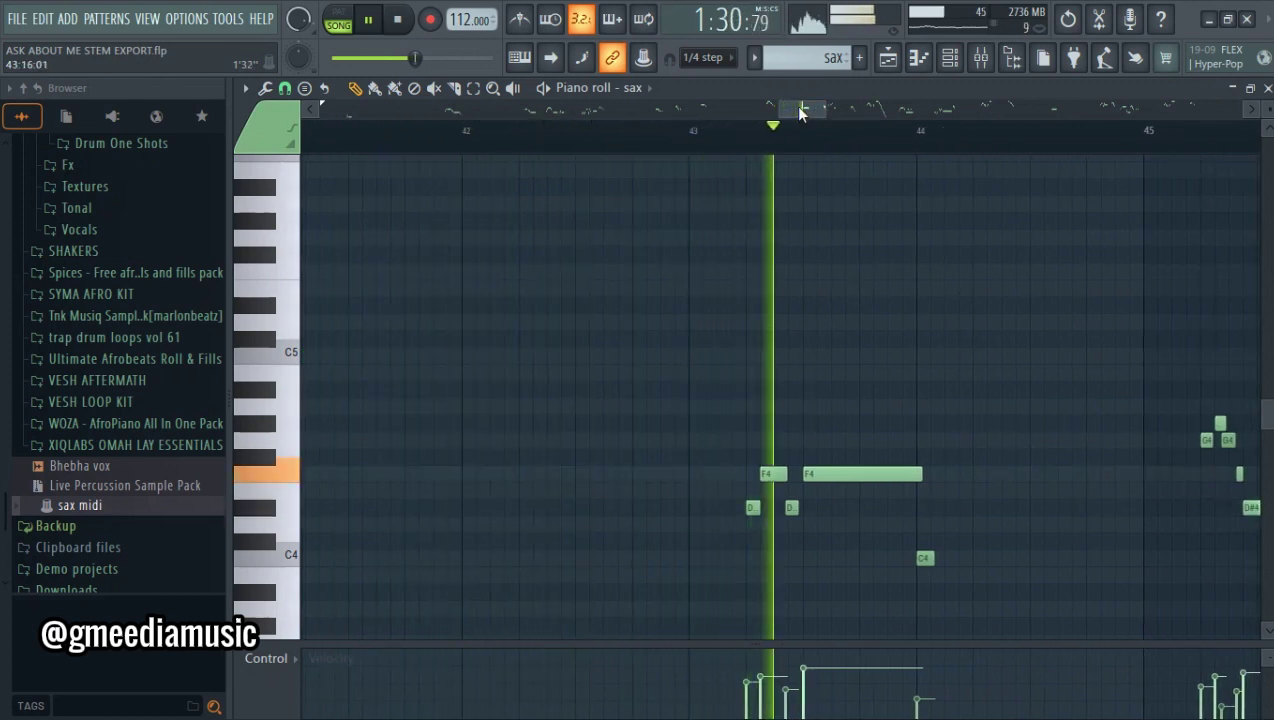
drag(798, 110, 826, 114)
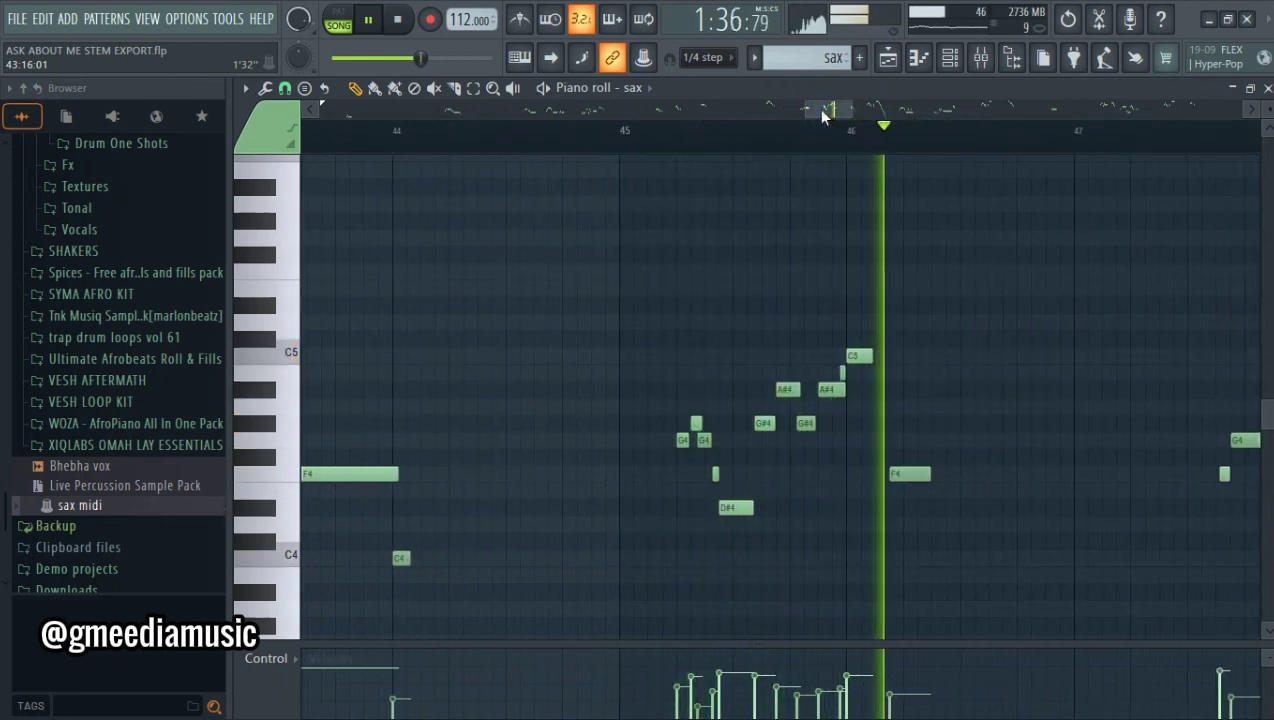
drag(826, 110, 838, 112)
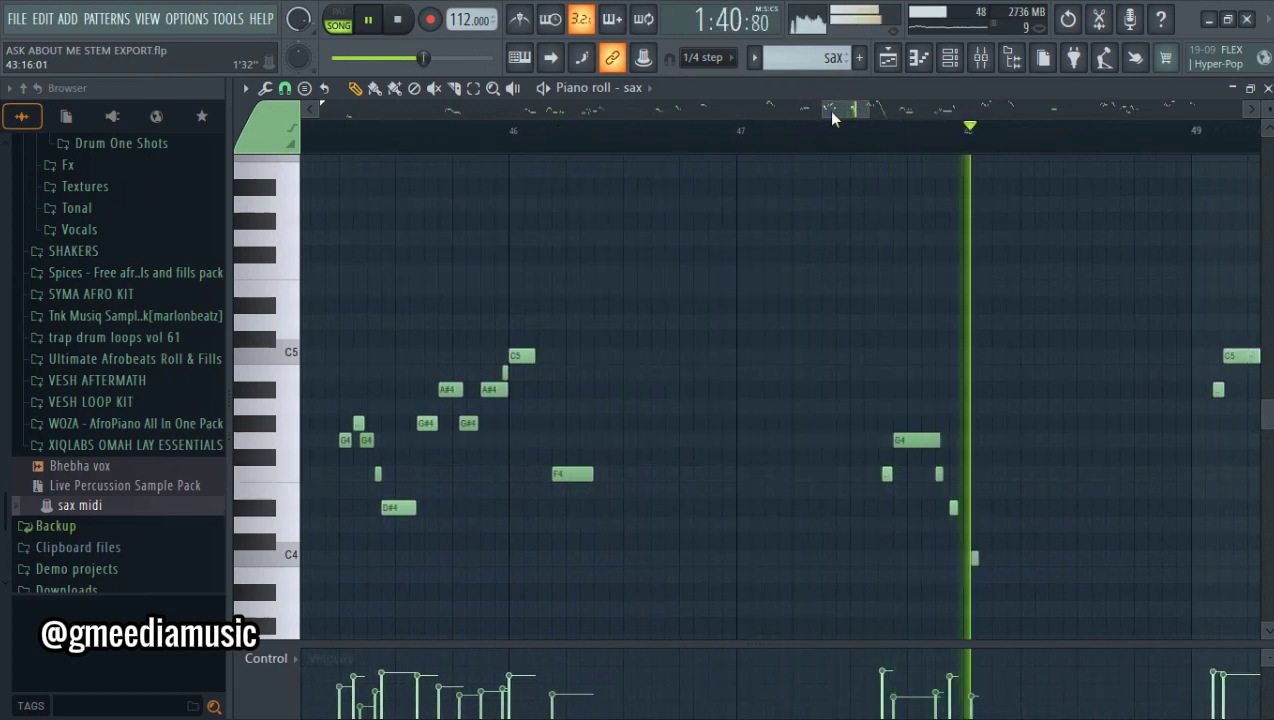
drag(832, 112, 884, 114)
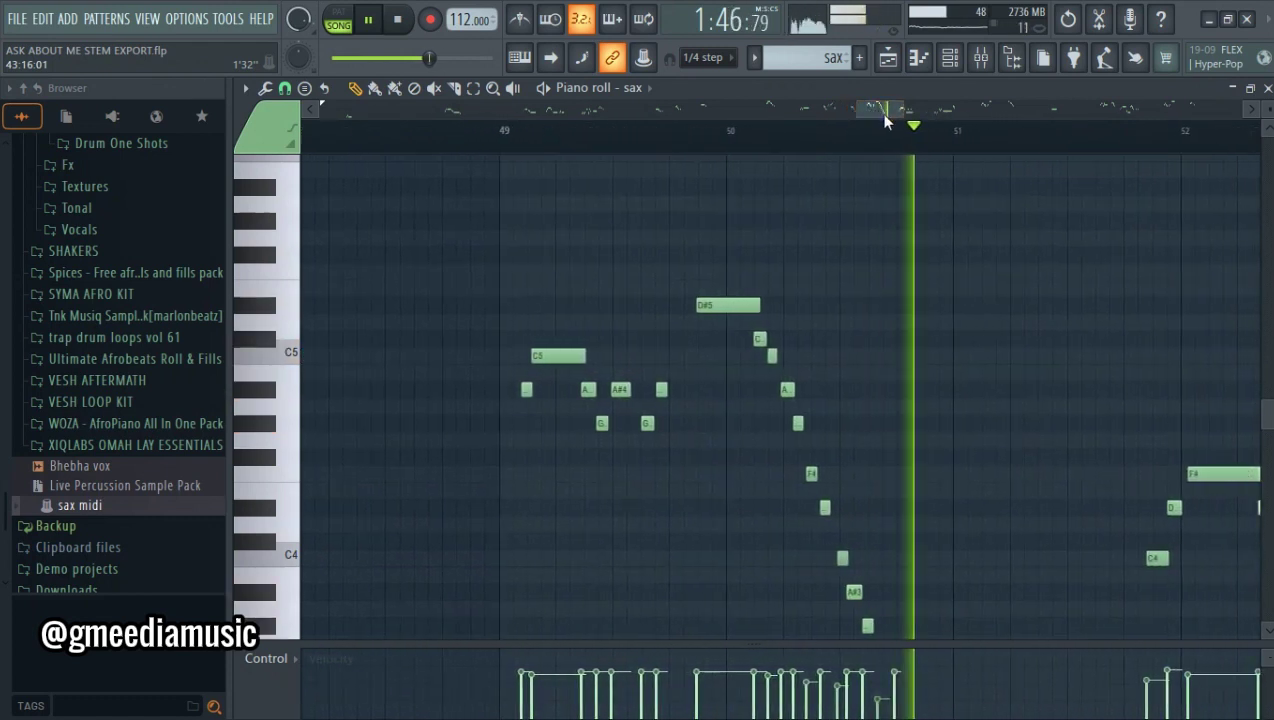
drag(1265, 415, 1265, 452)
scroll(1048, 267, down, 6)
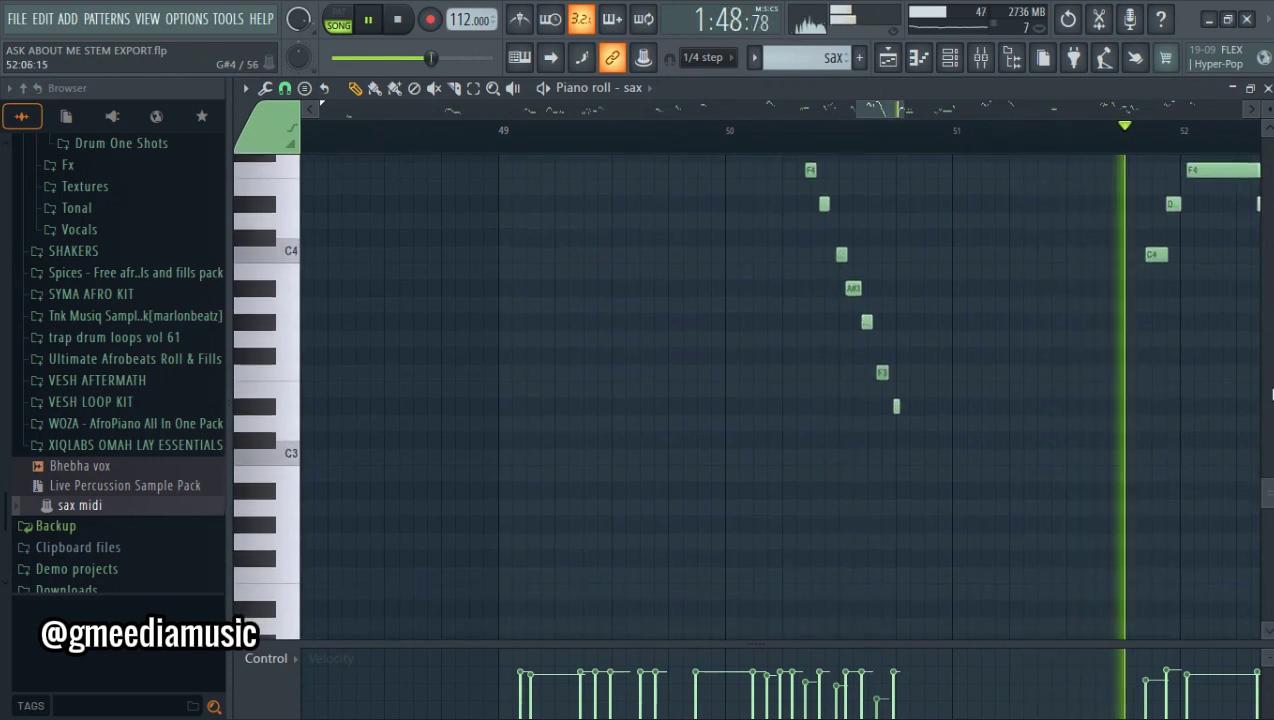
scroll(1048, 267, up, 7)
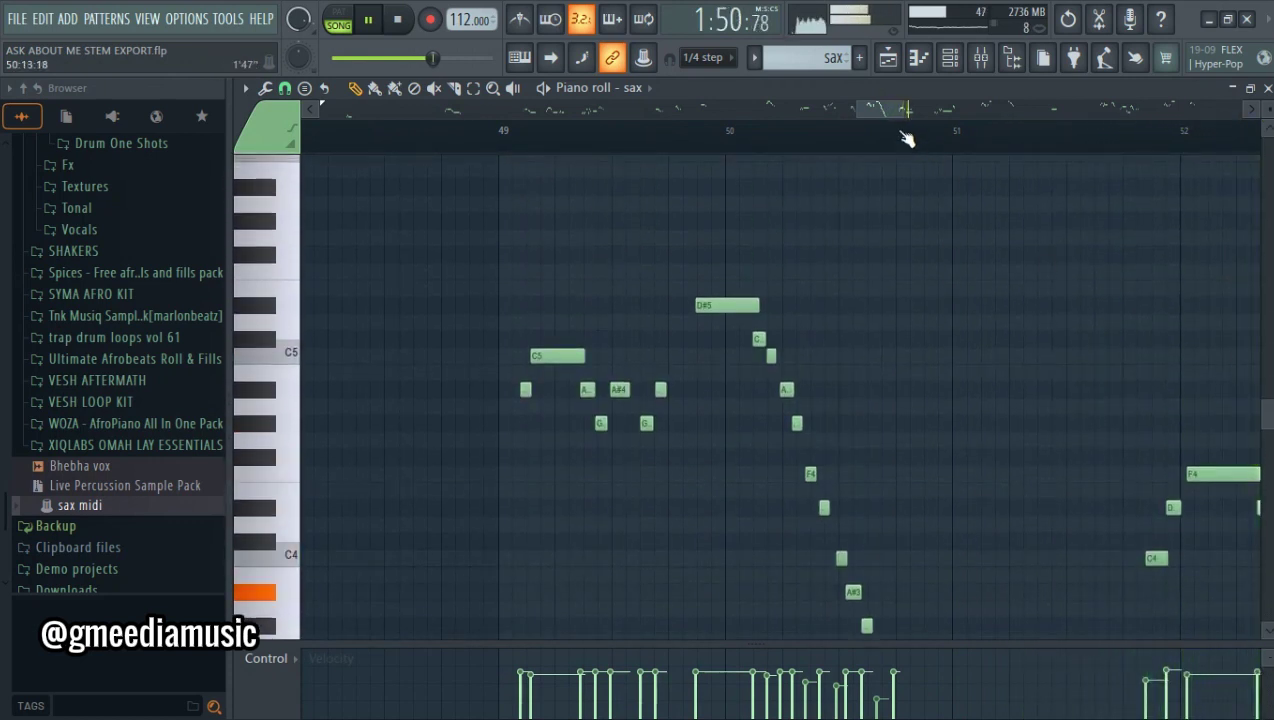
drag(883, 108, 990, 170)
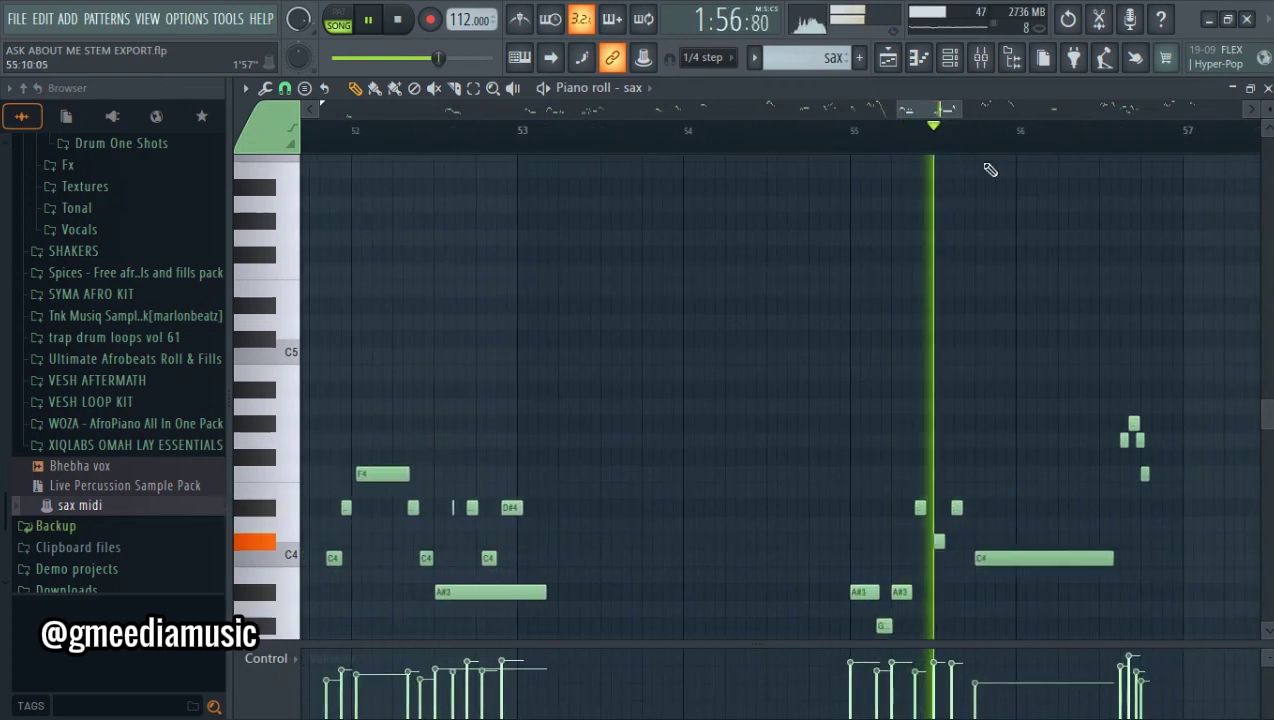
scroll(1268, 388, down, 3)
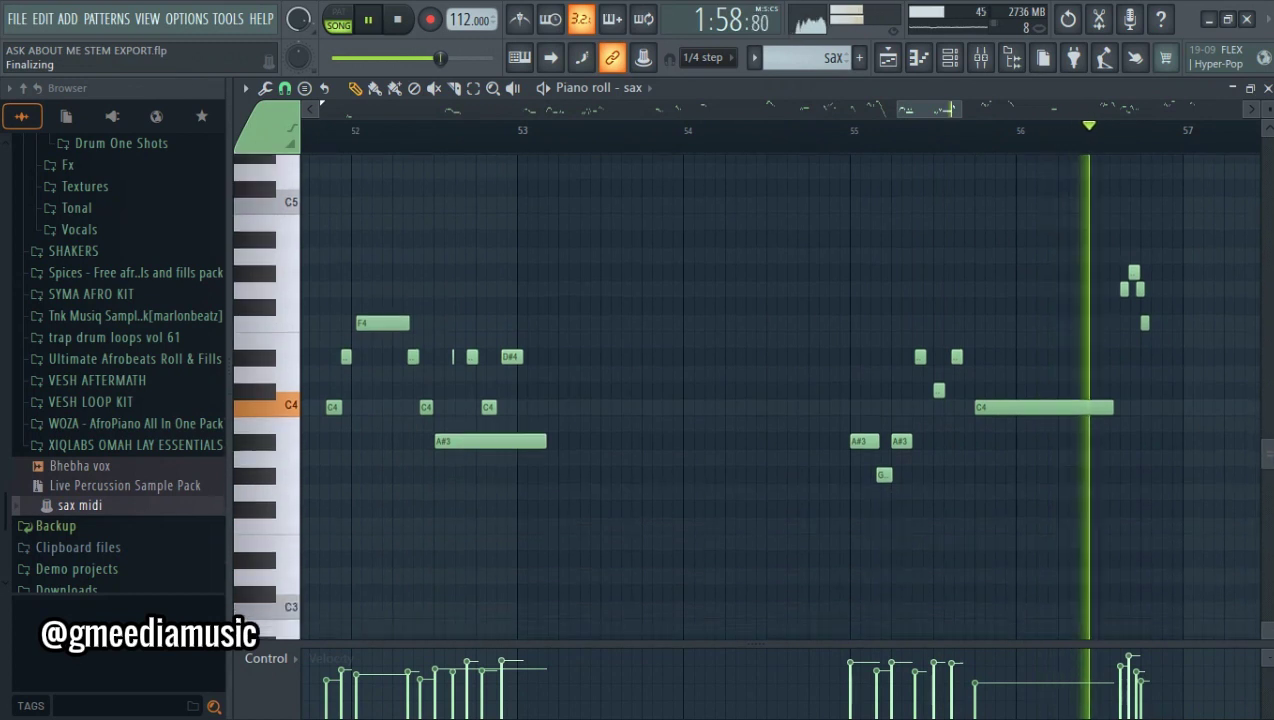
Stop playback and replay the sax phrase from about bar 49 to follow its descending run after bar 50
drag(914, 116, 880, 112)
key(space)
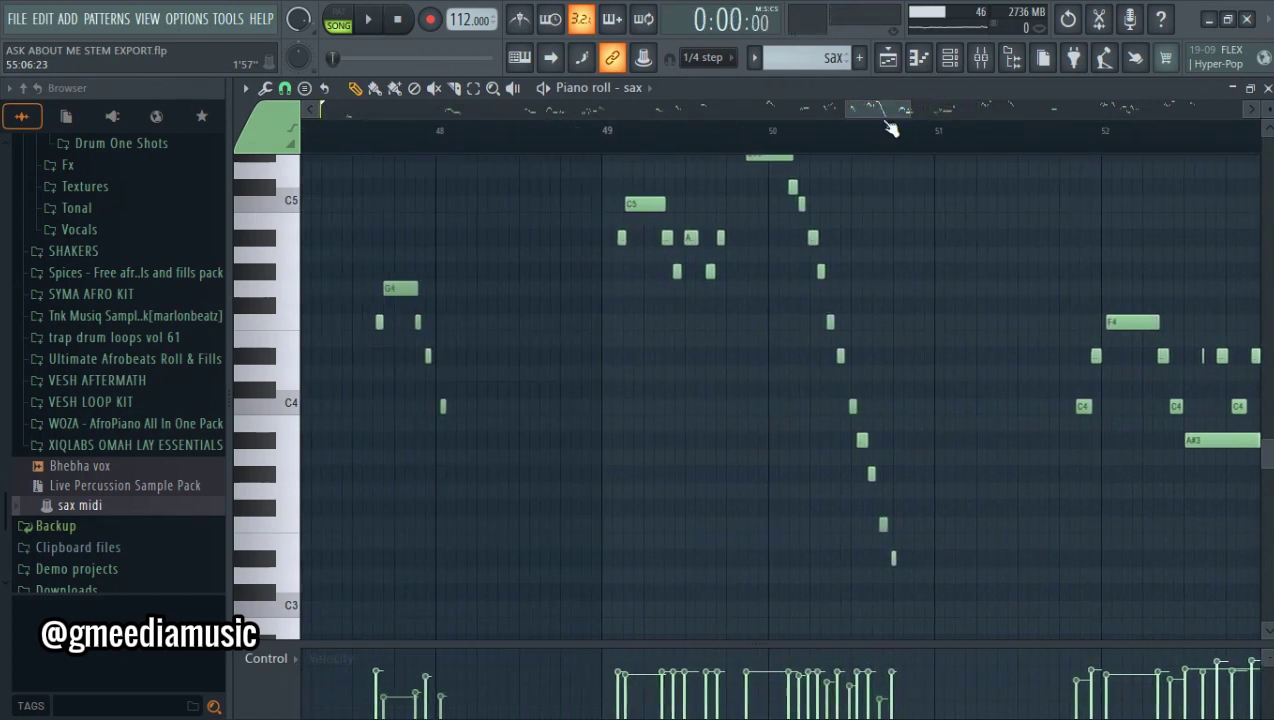
scroll(750, 390, up, 3)
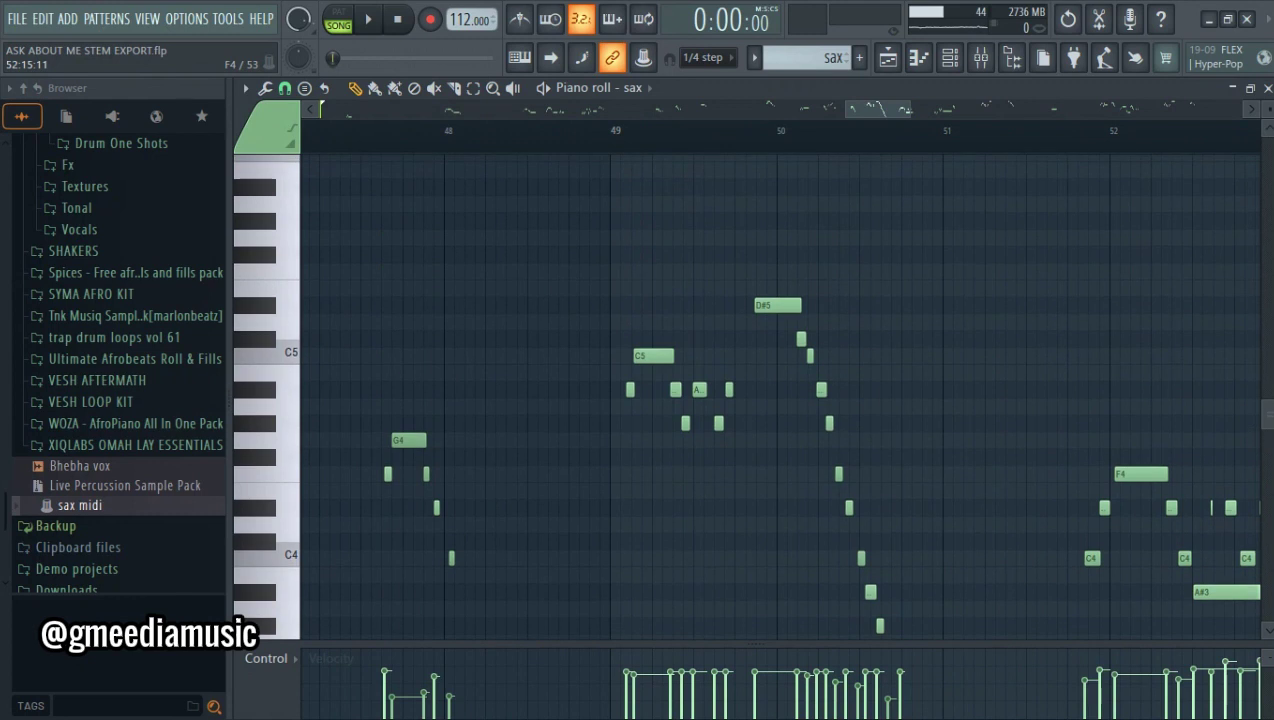
scroll(798, 192, down, 6)
scroll(798, 192, up, 6)
scroll(798, 192, down, 3)
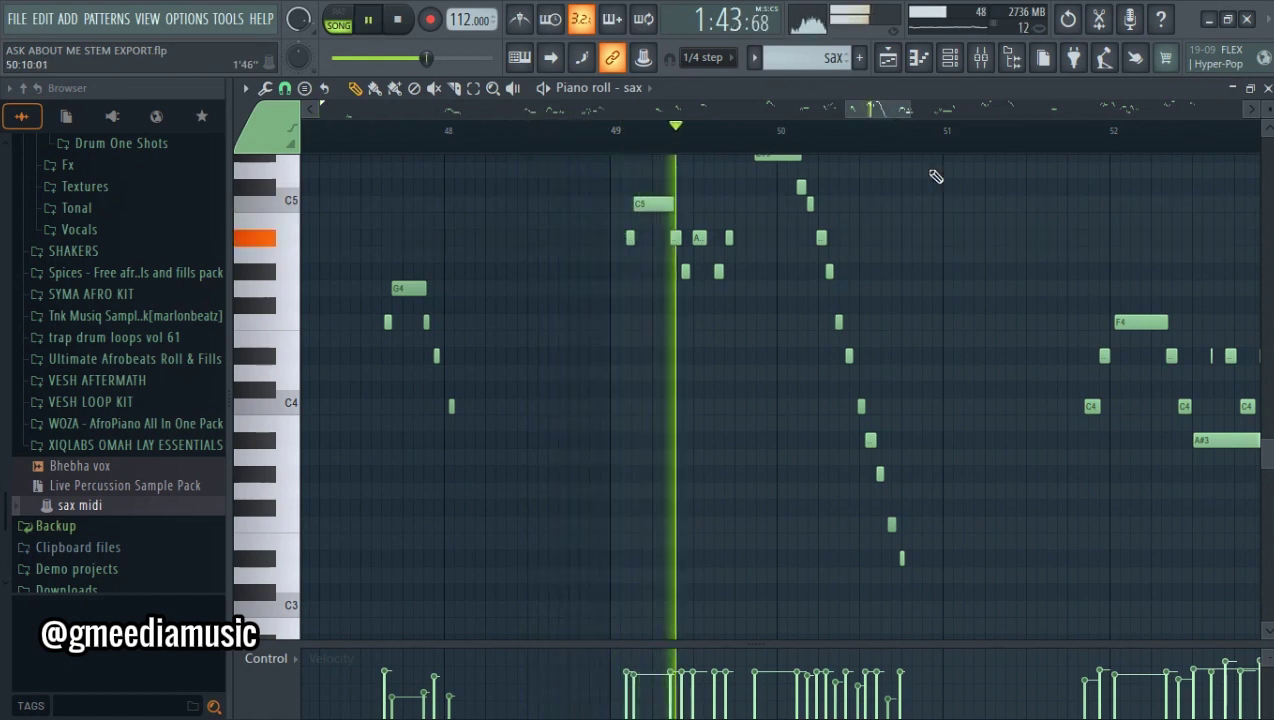
scroll(1075, 235, up, 1)
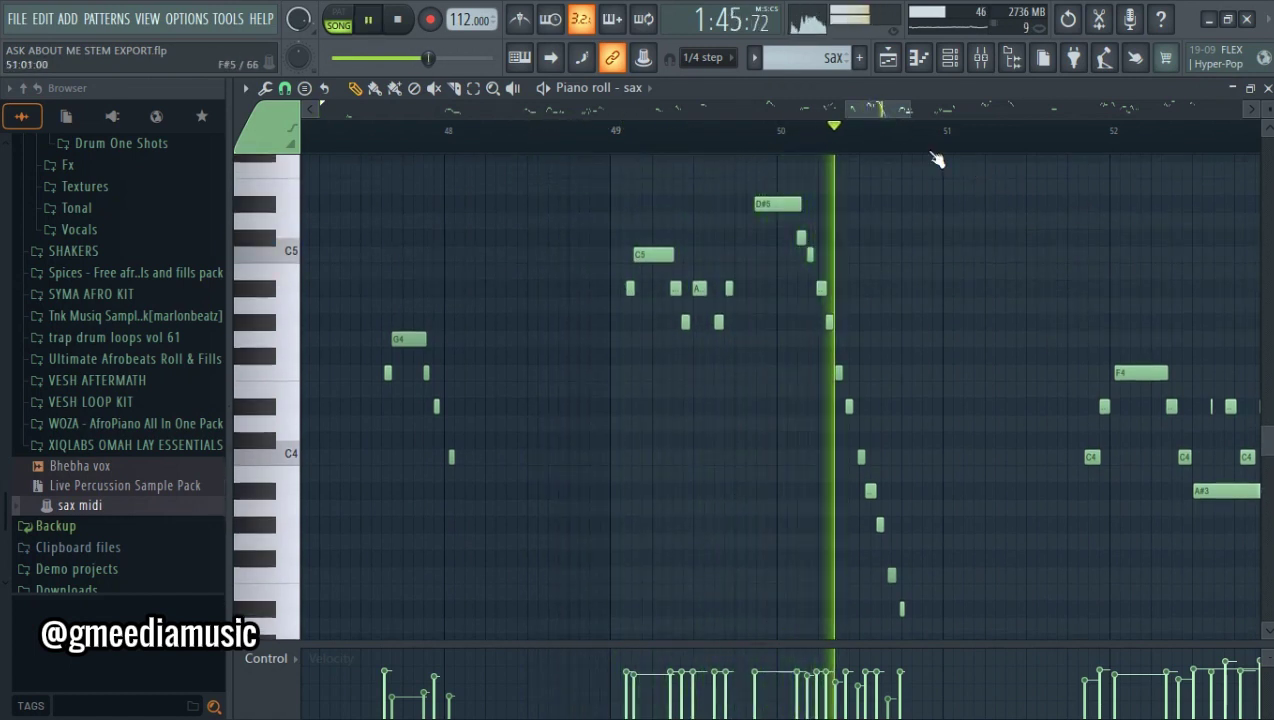
Follow the rest of the sax melody in its piano roll up to bar 79, then stop playback
drag(849, 109, 976, 113)
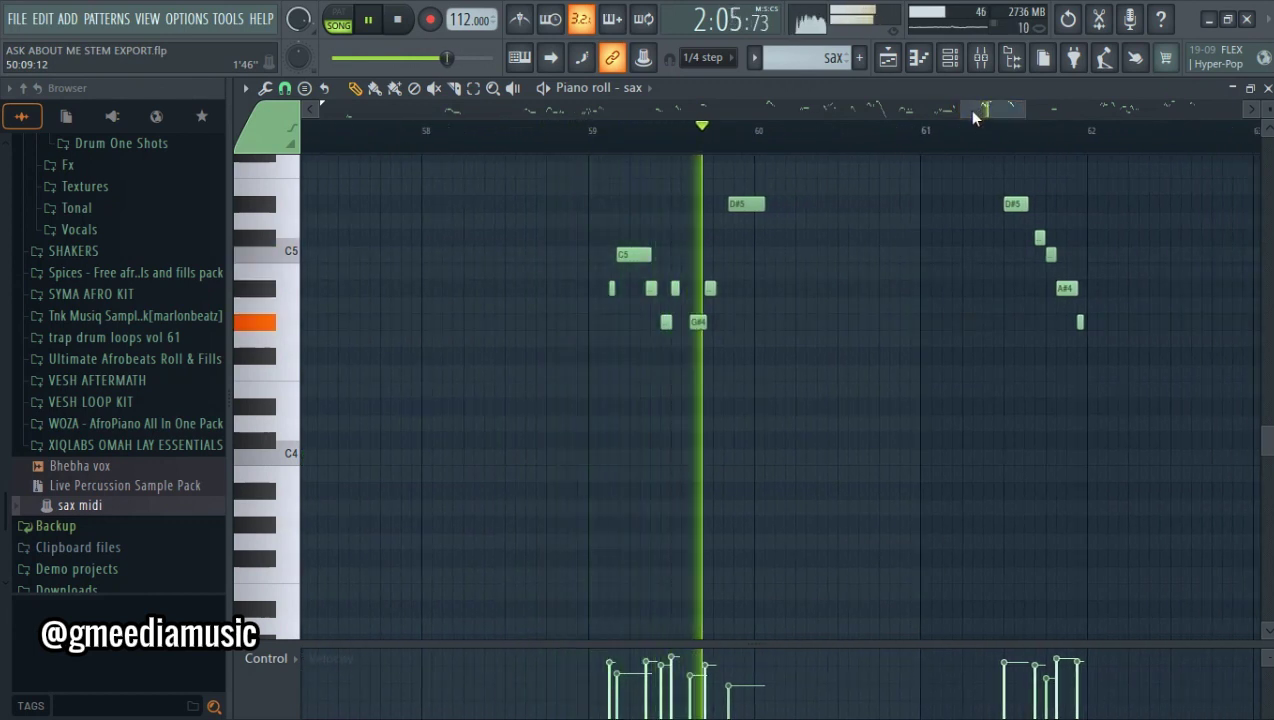
drag(973, 111, 1035, 111)
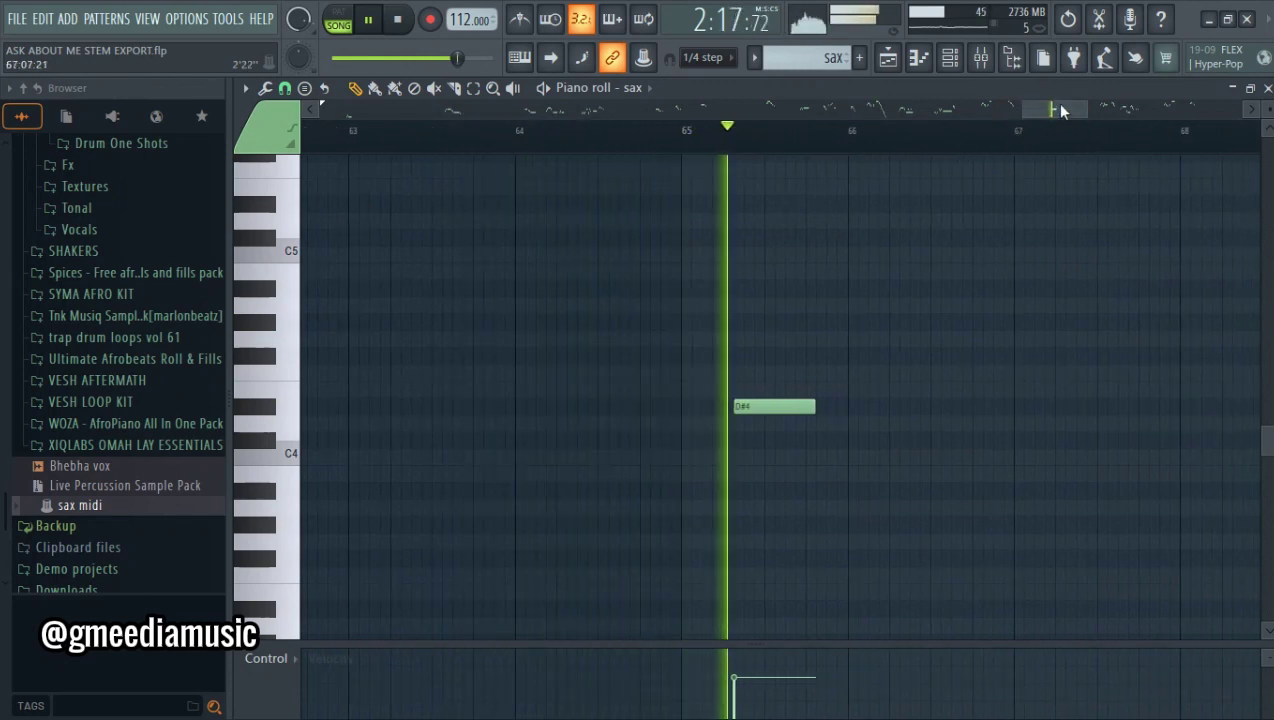
drag(1062, 110, 1123, 111)
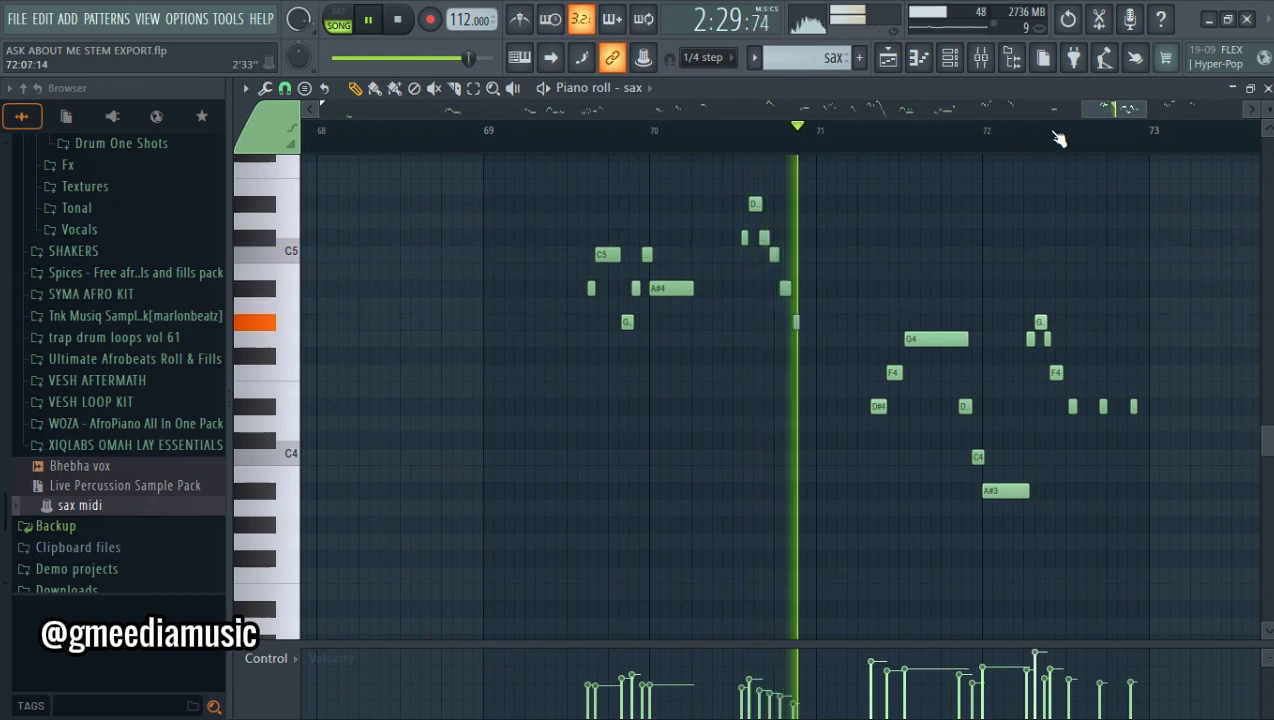
drag(1100, 106, 1187, 111)
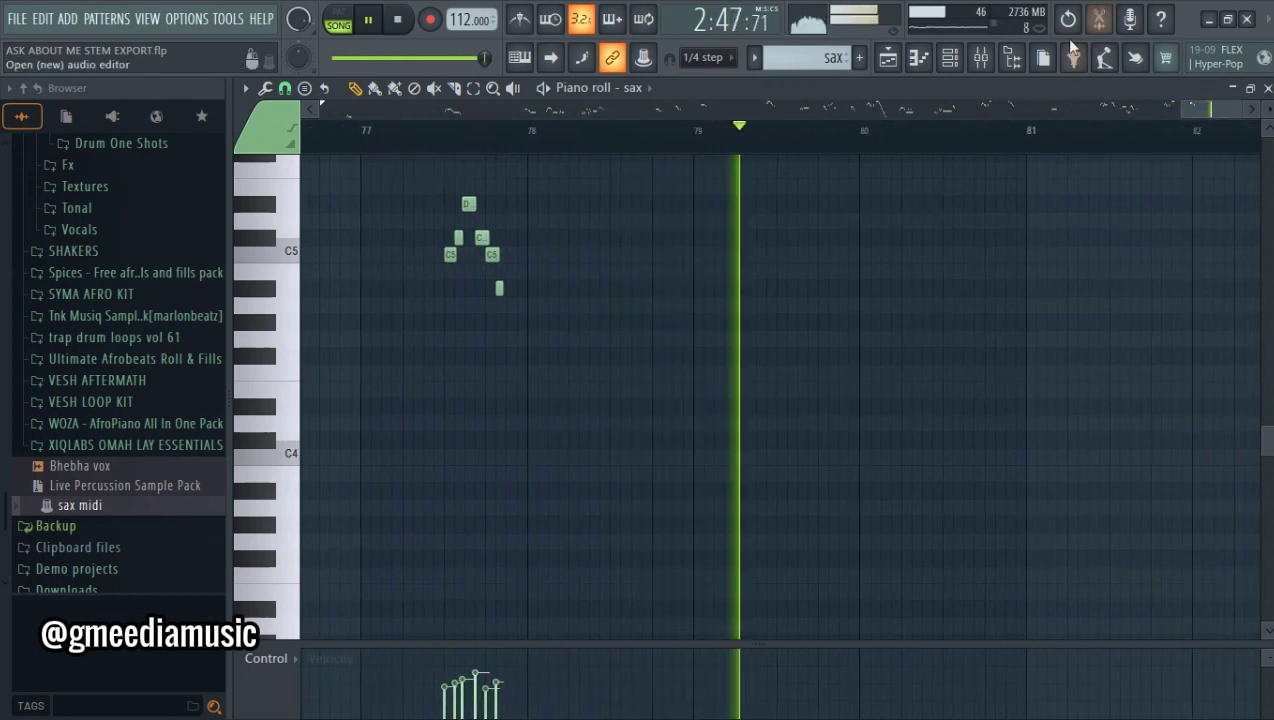
key(space)
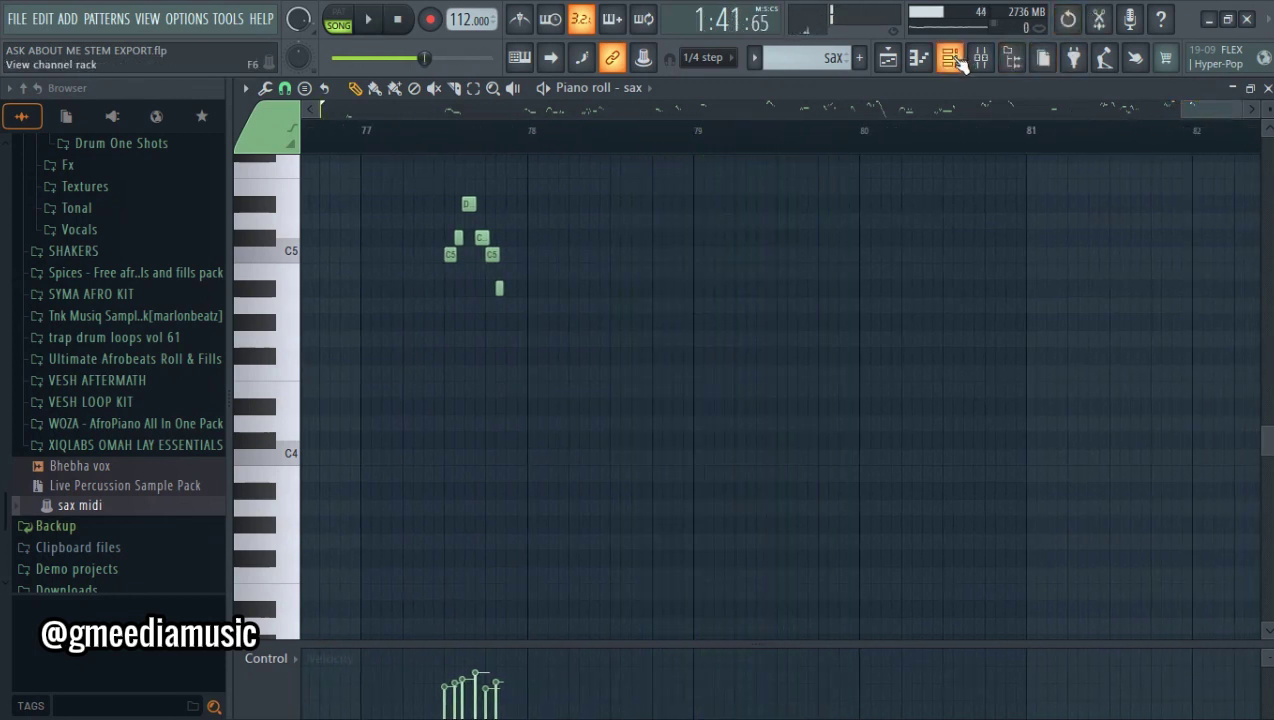
Switch to the sax2 pattern and play the sax 2 part in its piano roll through bar 54
click(951, 58)
click(823, 60)
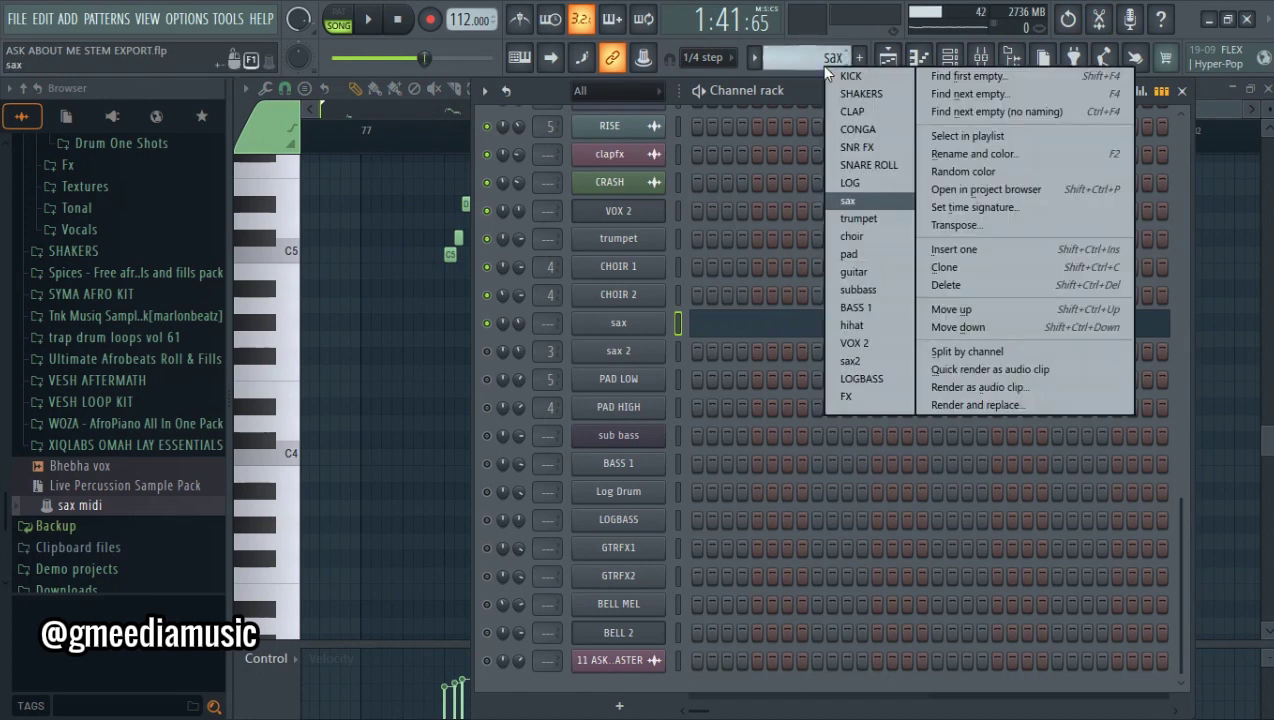
click(864, 361)
key(F6)
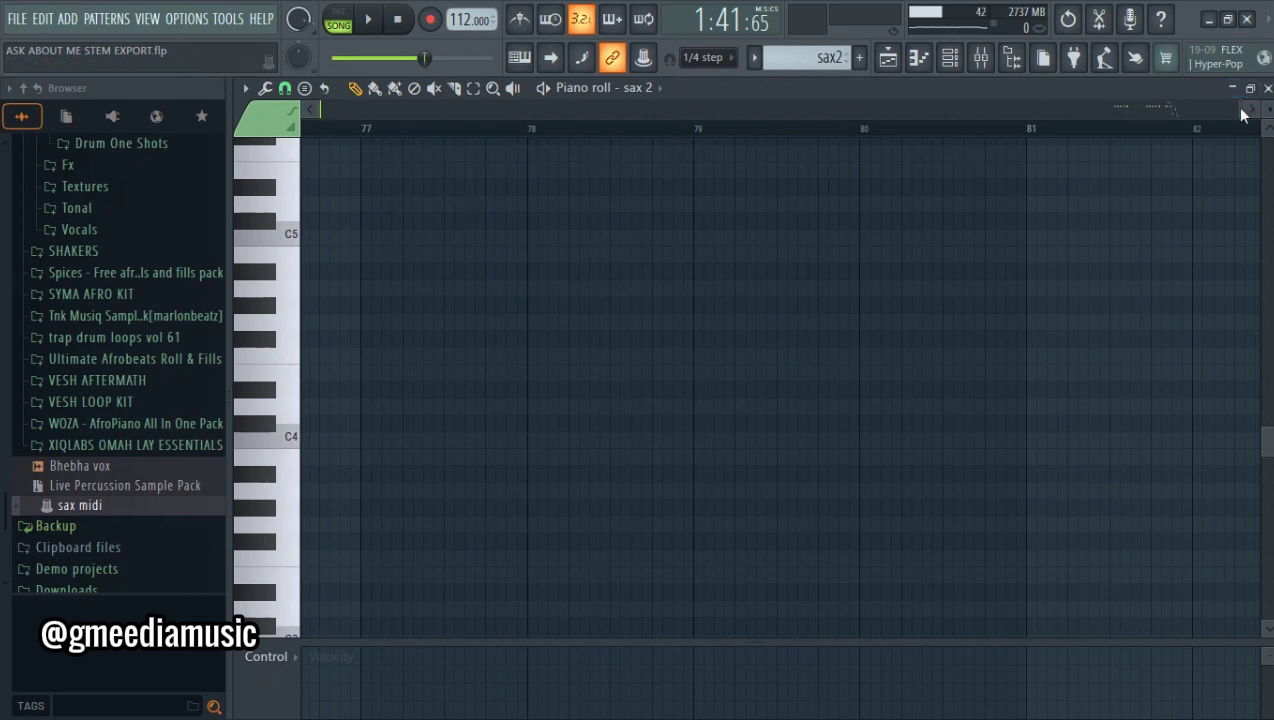
drag(1230, 108, 1133, 113)
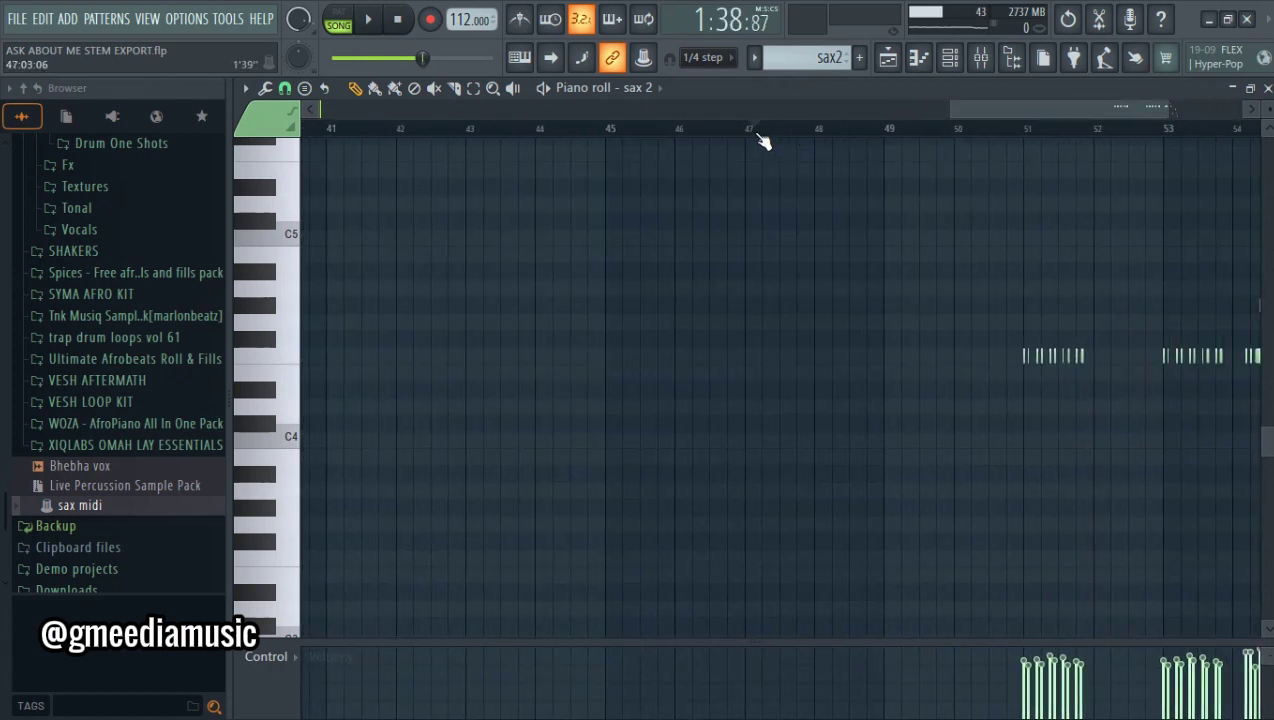
drag(762, 141, 622, 138)
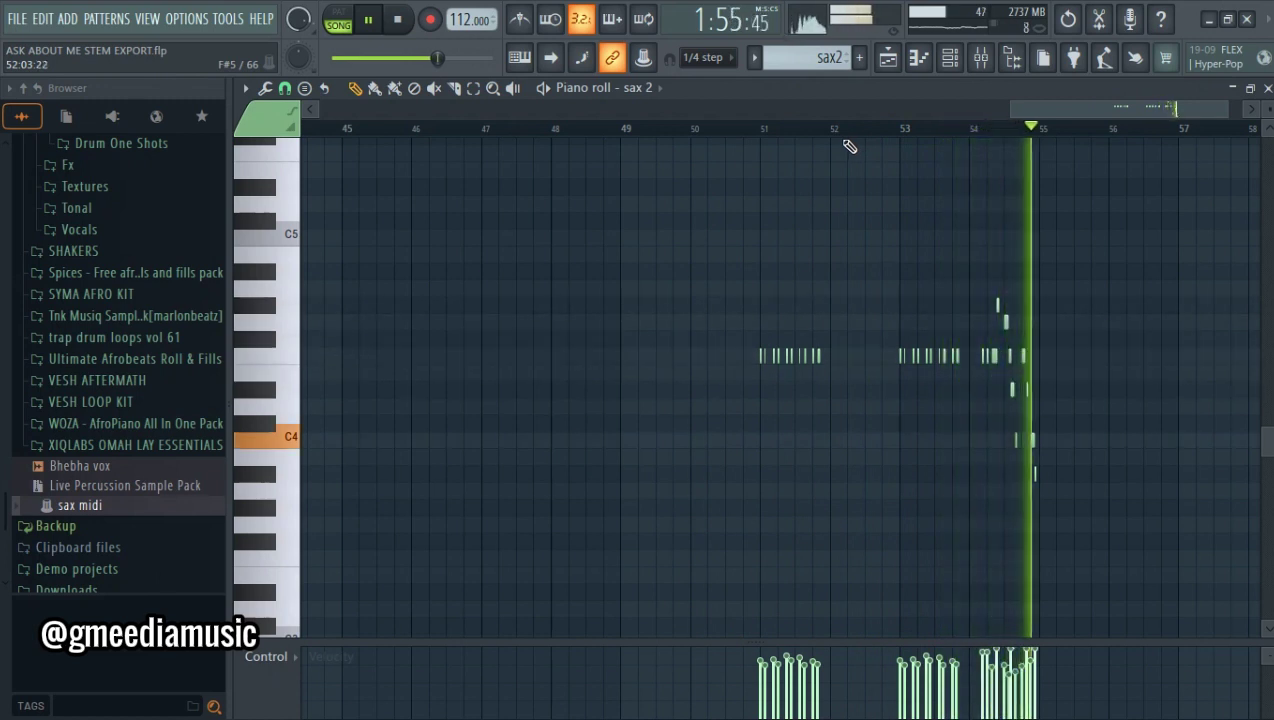
key(space)
Have the PAD LOW channel enabled in the channel rack and switch to the pad pattern
click(952, 60)
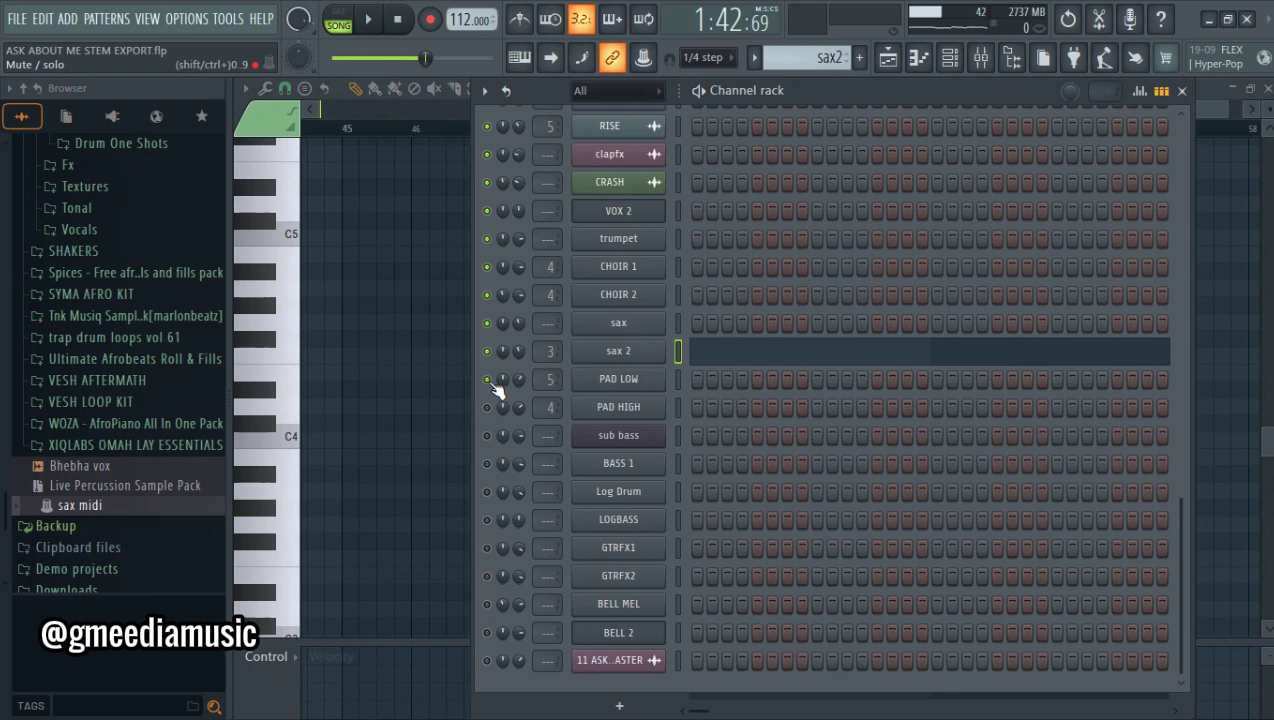
click(826, 57)
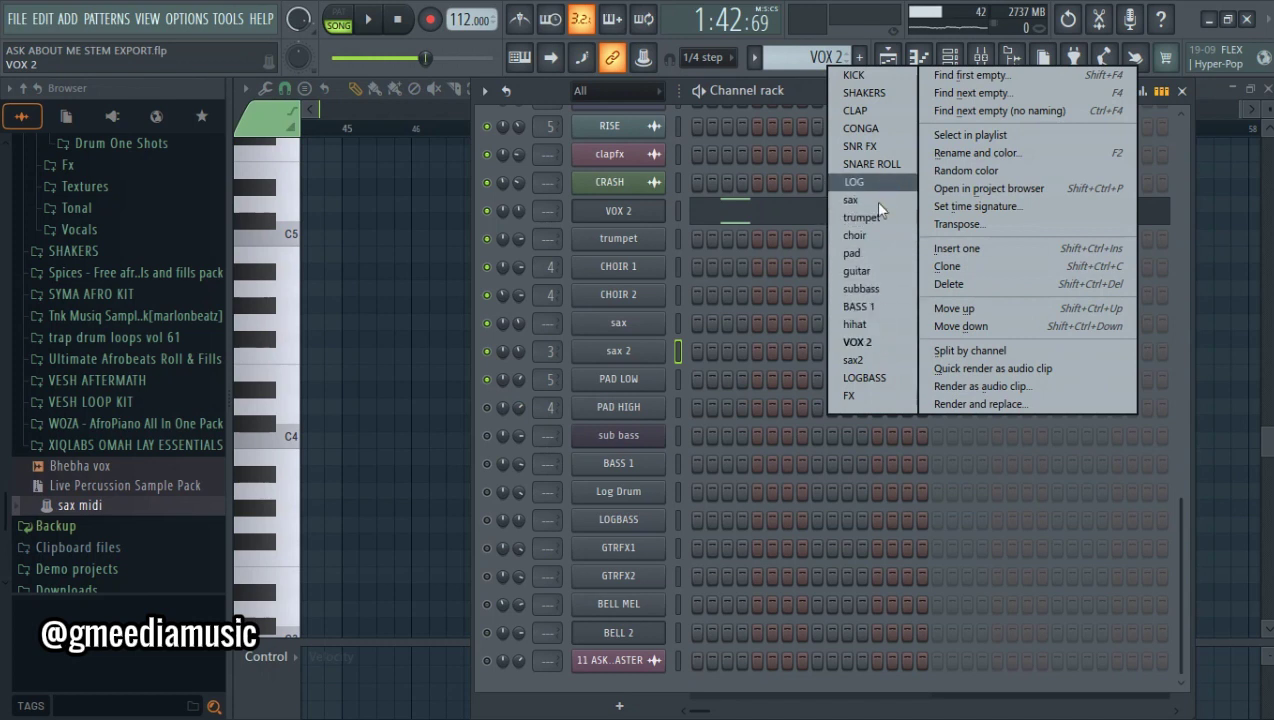
click(852, 253)
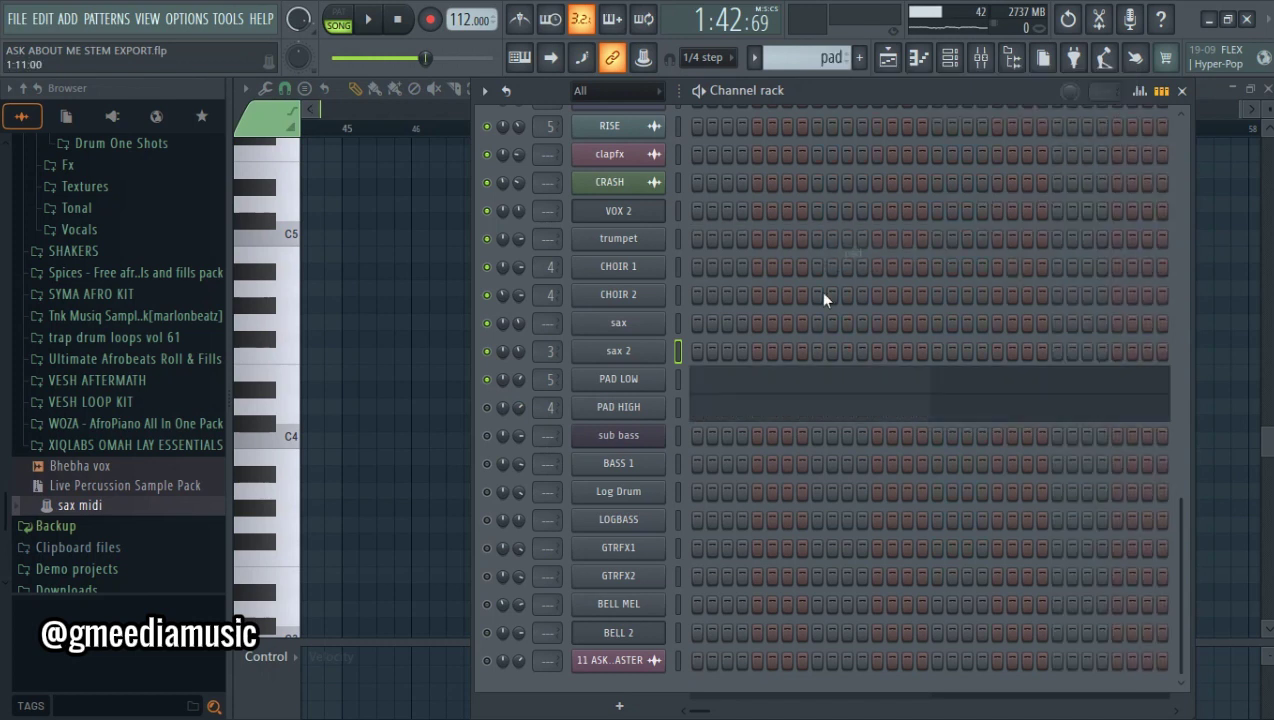
Open the PAD LOW channel's Korg M1 instrument to show its Analogpad2 program, then close it
click(678, 378)
click(626, 379)
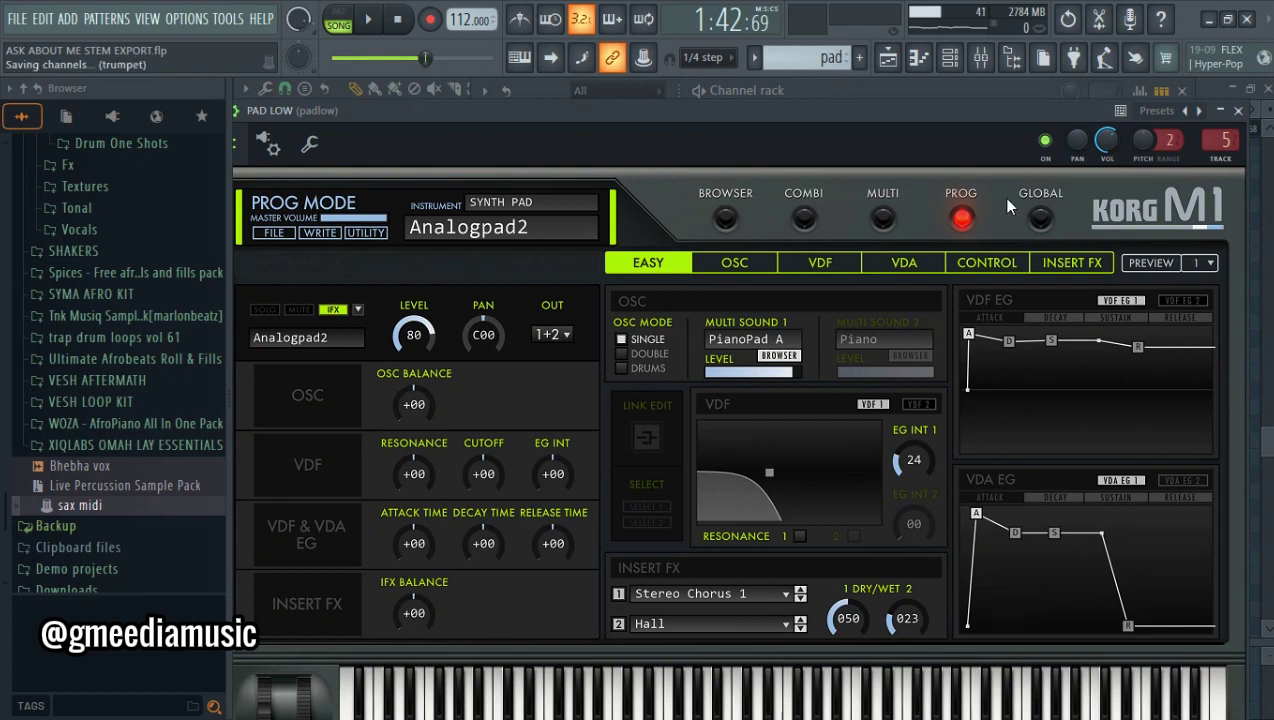
click(1239, 111)
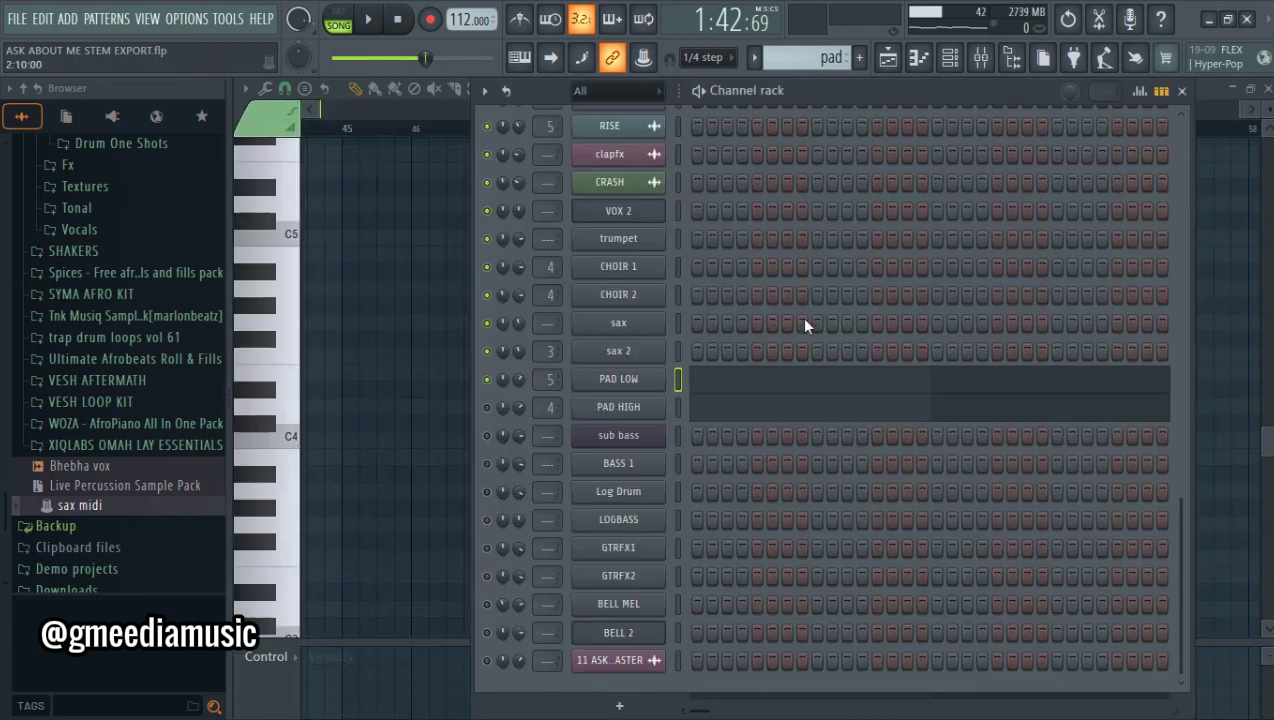
Show the PAD LOW chords in their piano roll and play them from bar 17
click(738, 388)
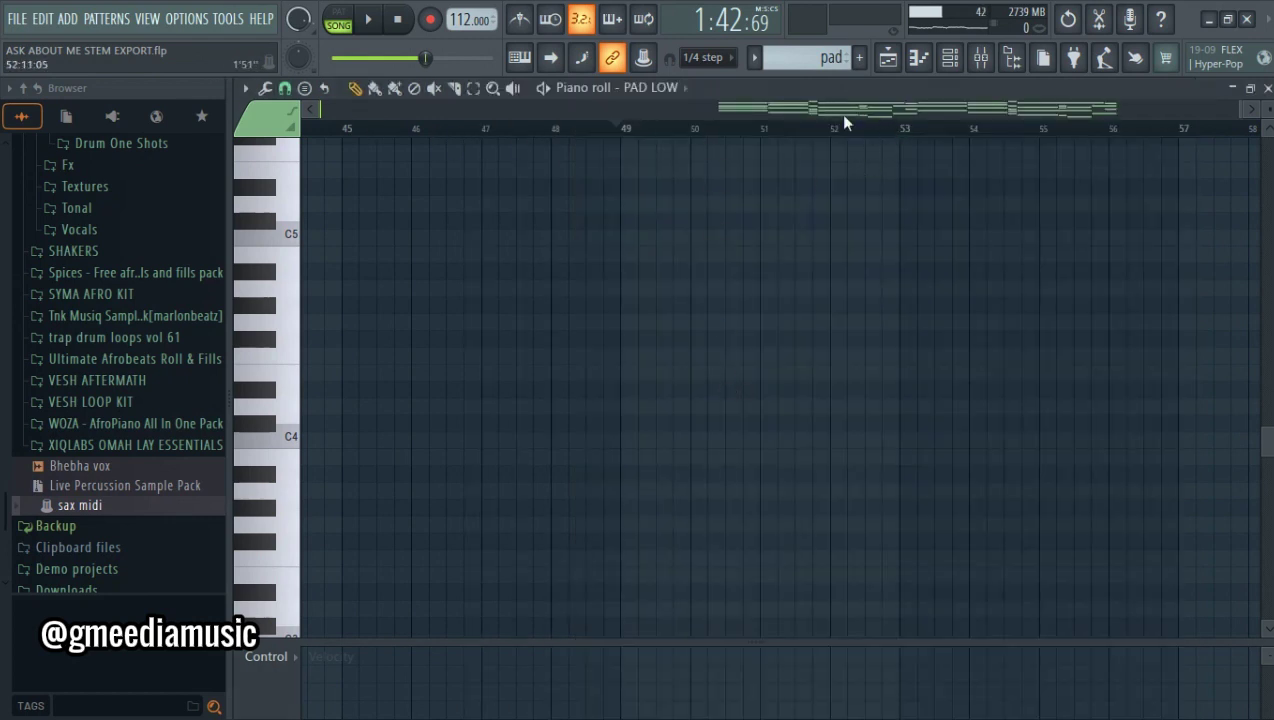
scroll(836, 135, down, 3)
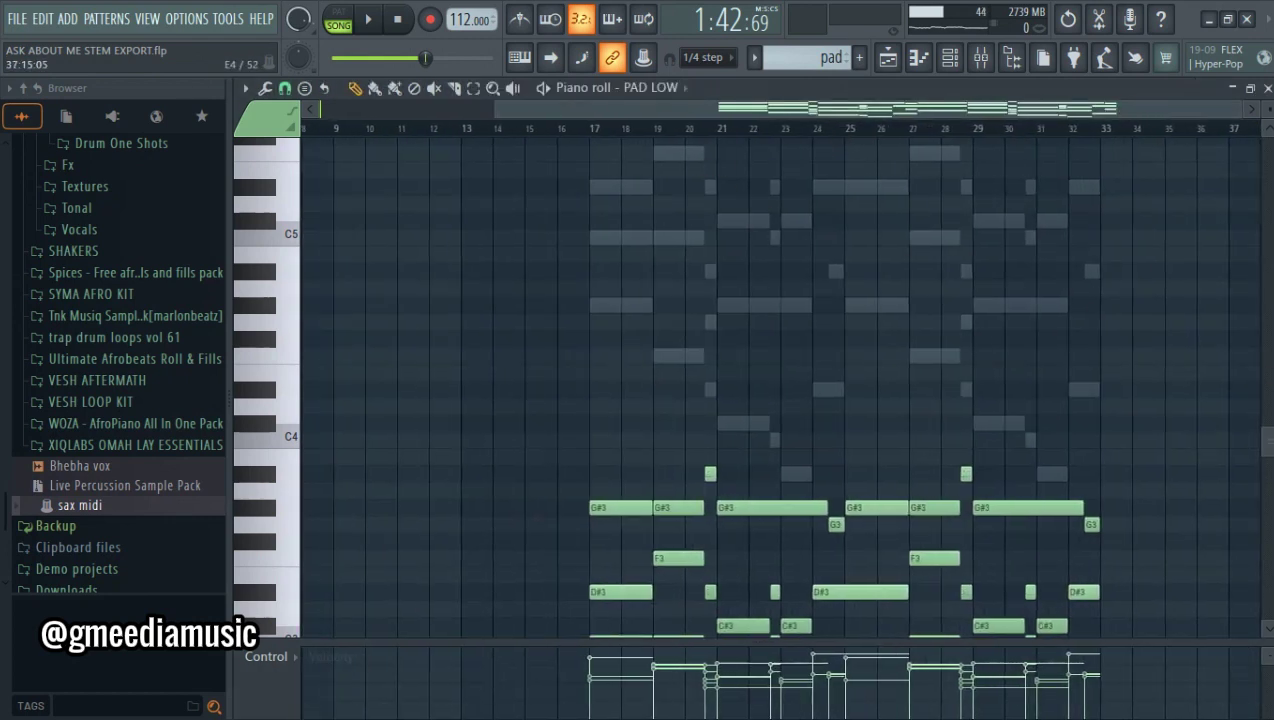
scroll(750, 386, down, 5)
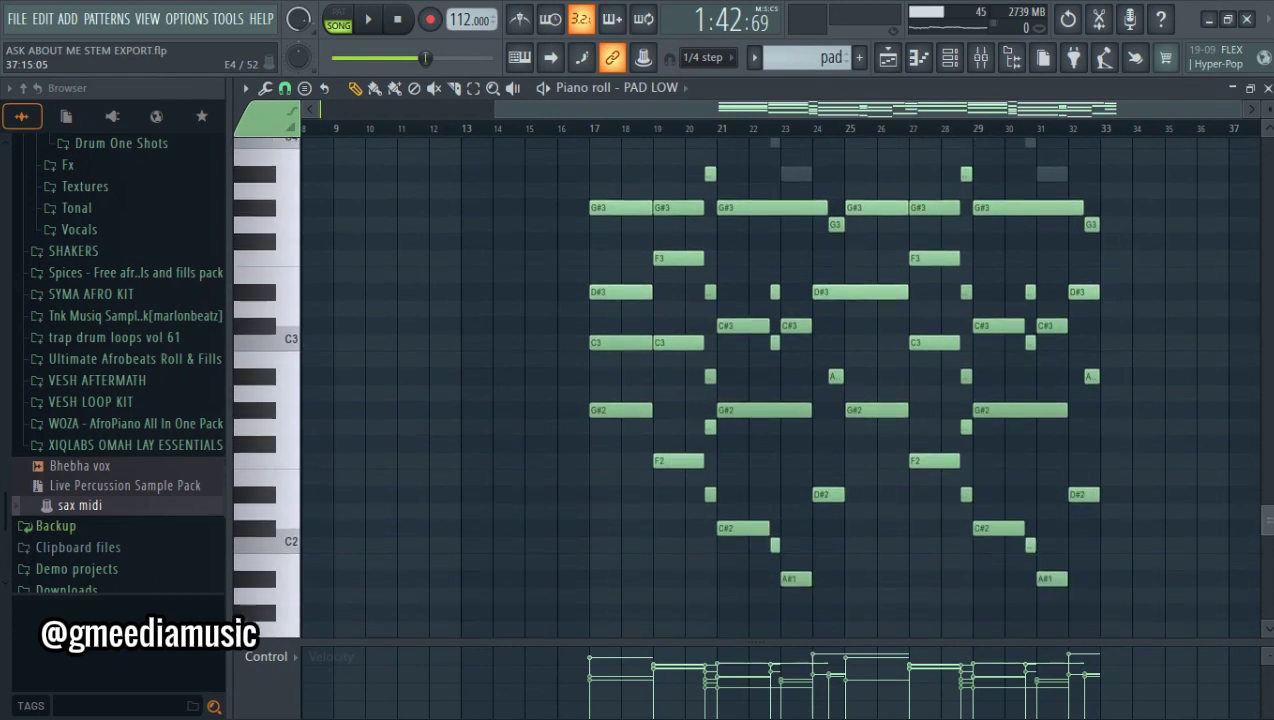
scroll(750, 386, up, 1)
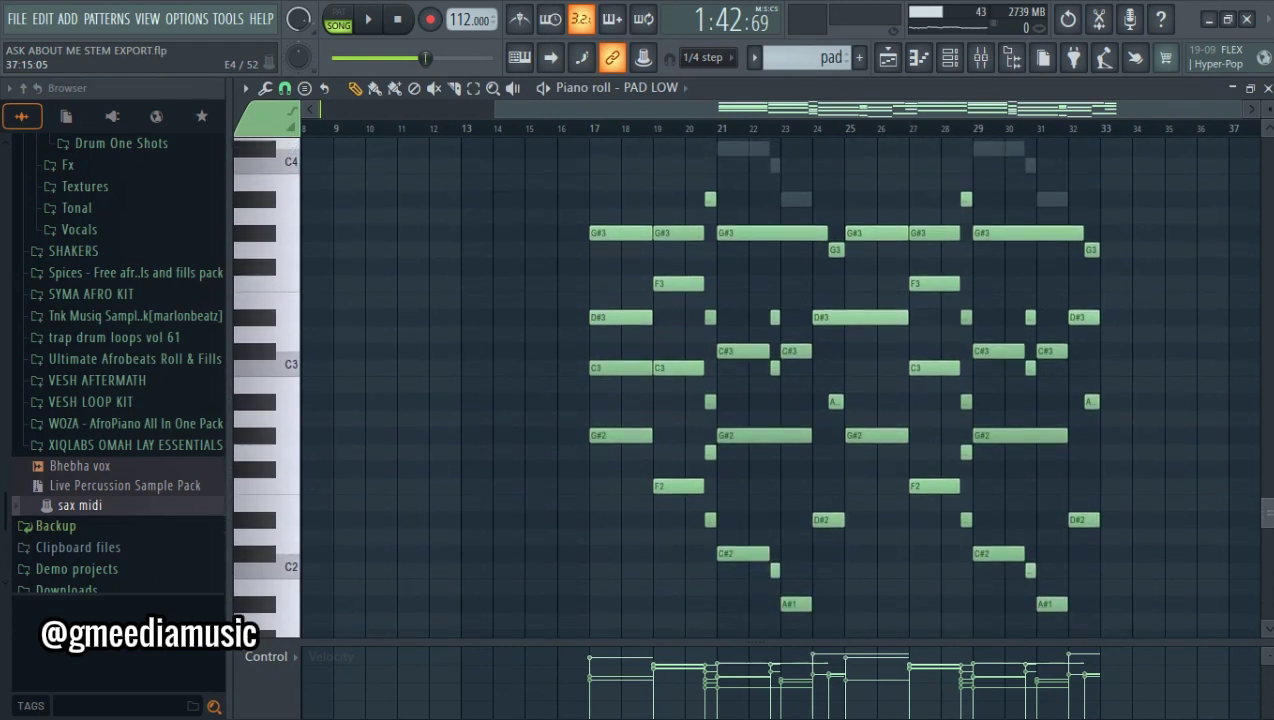
scroll(665, 385, down, 1)
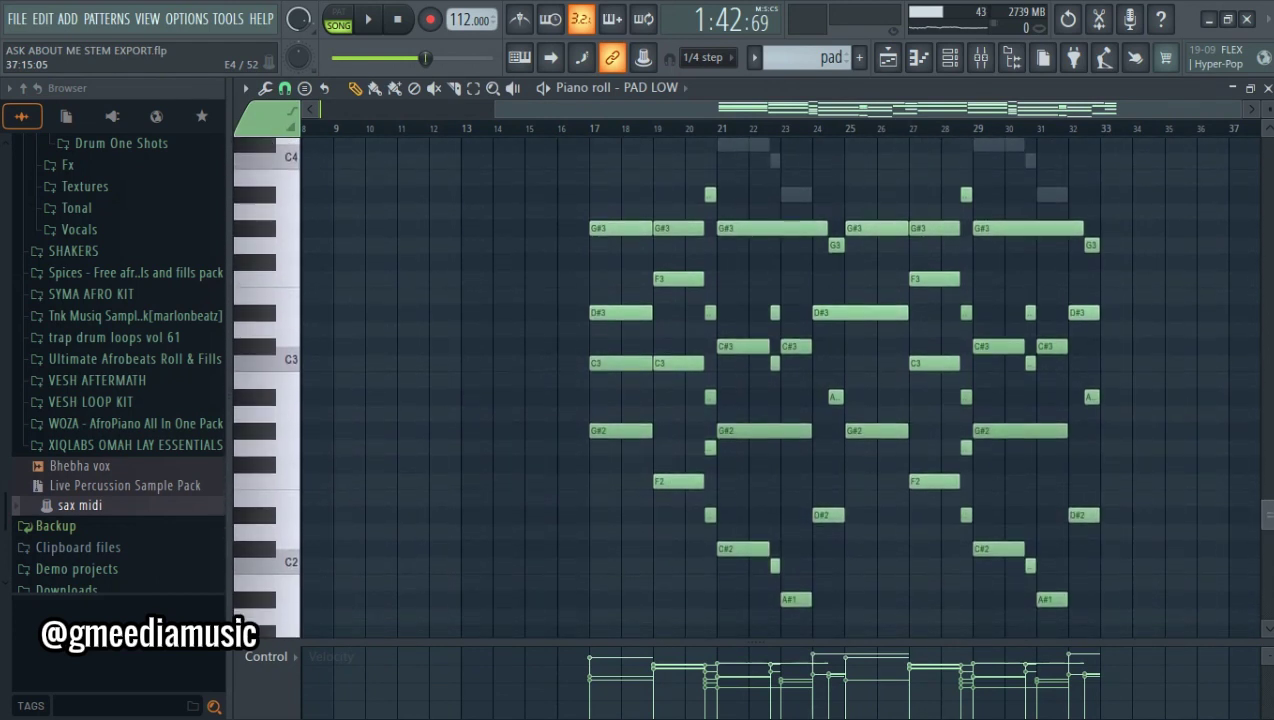
click(583, 130)
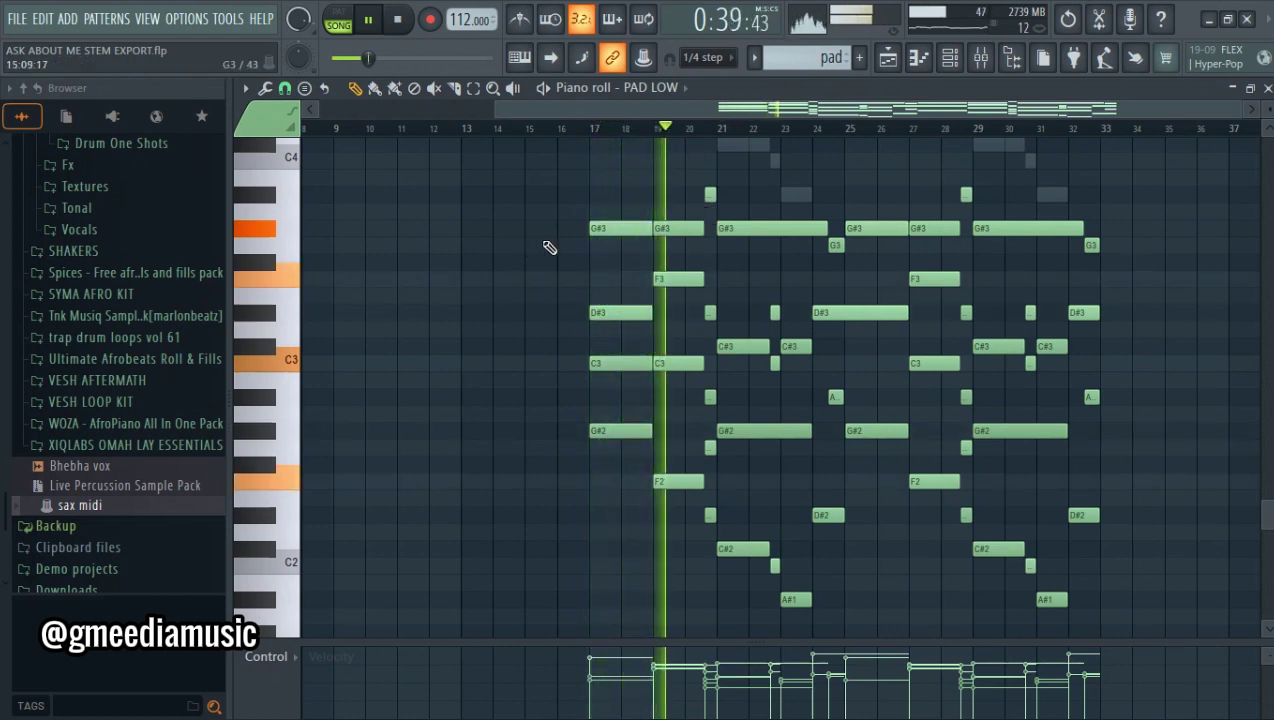
Stop playback, enable the PAD HIGH channel in the channel rack, and view its Korg M1 Soft Pad program
key(space)
click(950, 59)
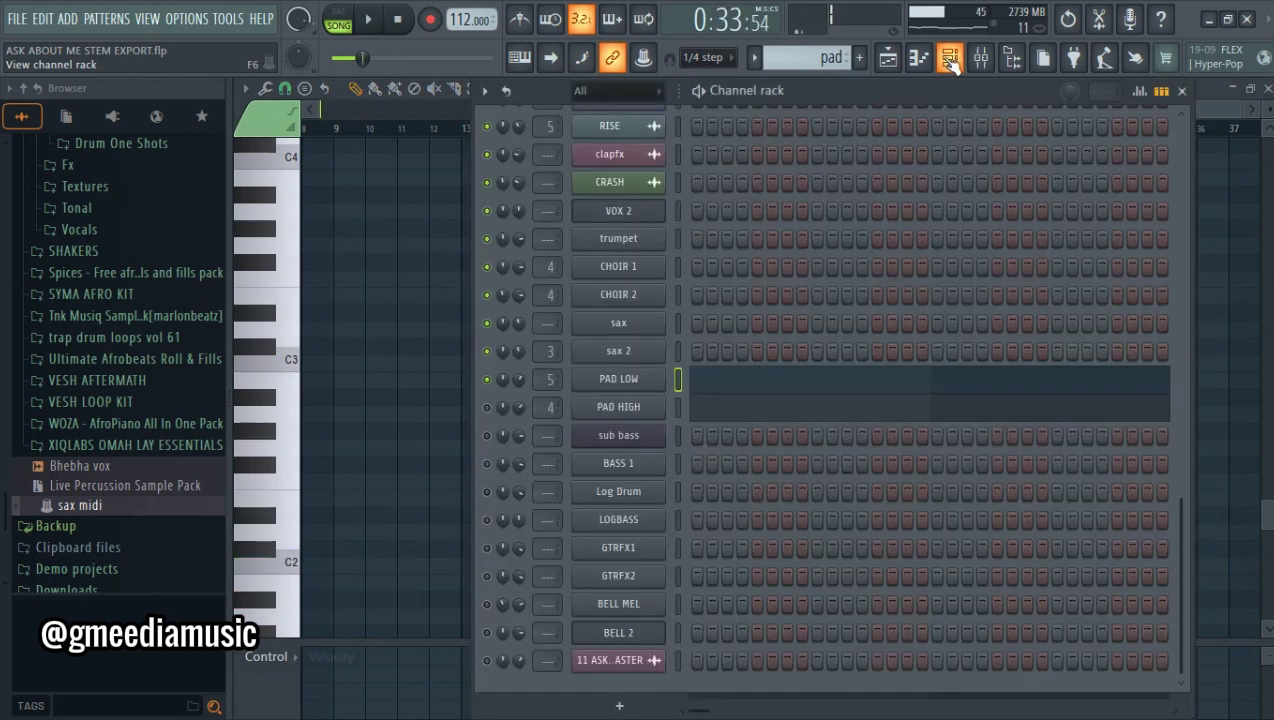
click(679, 405)
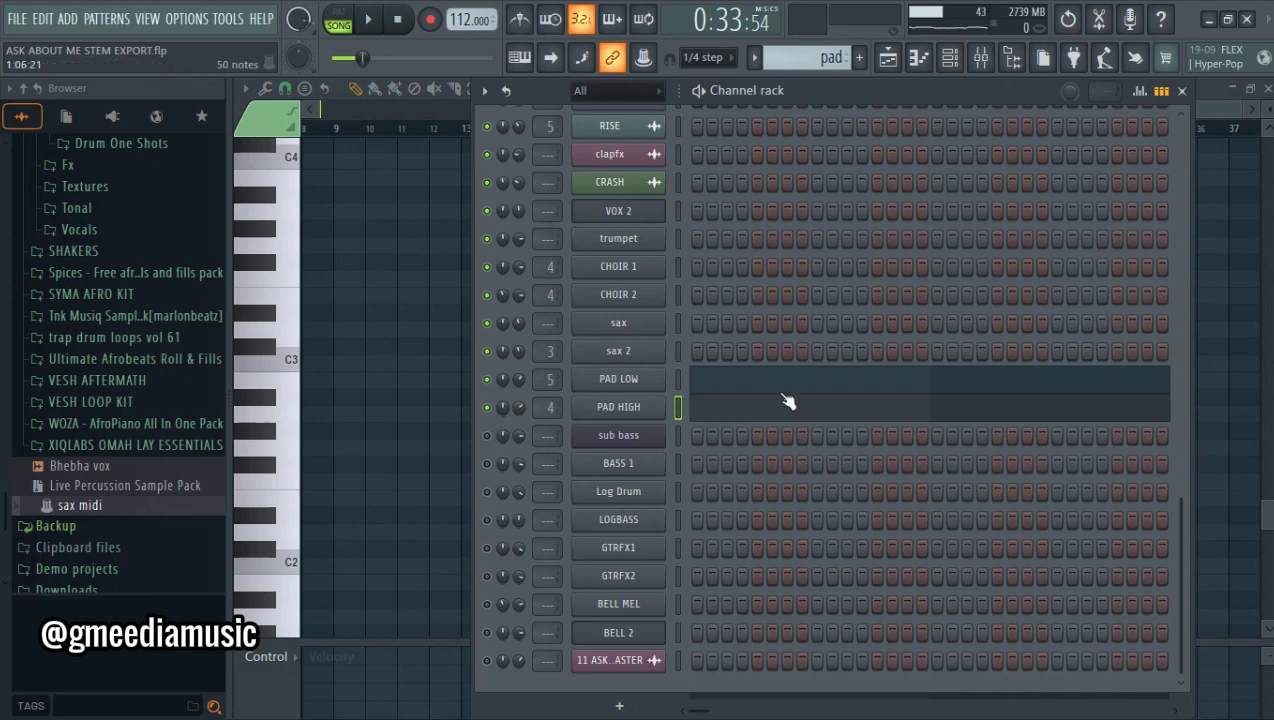
click(612, 408)
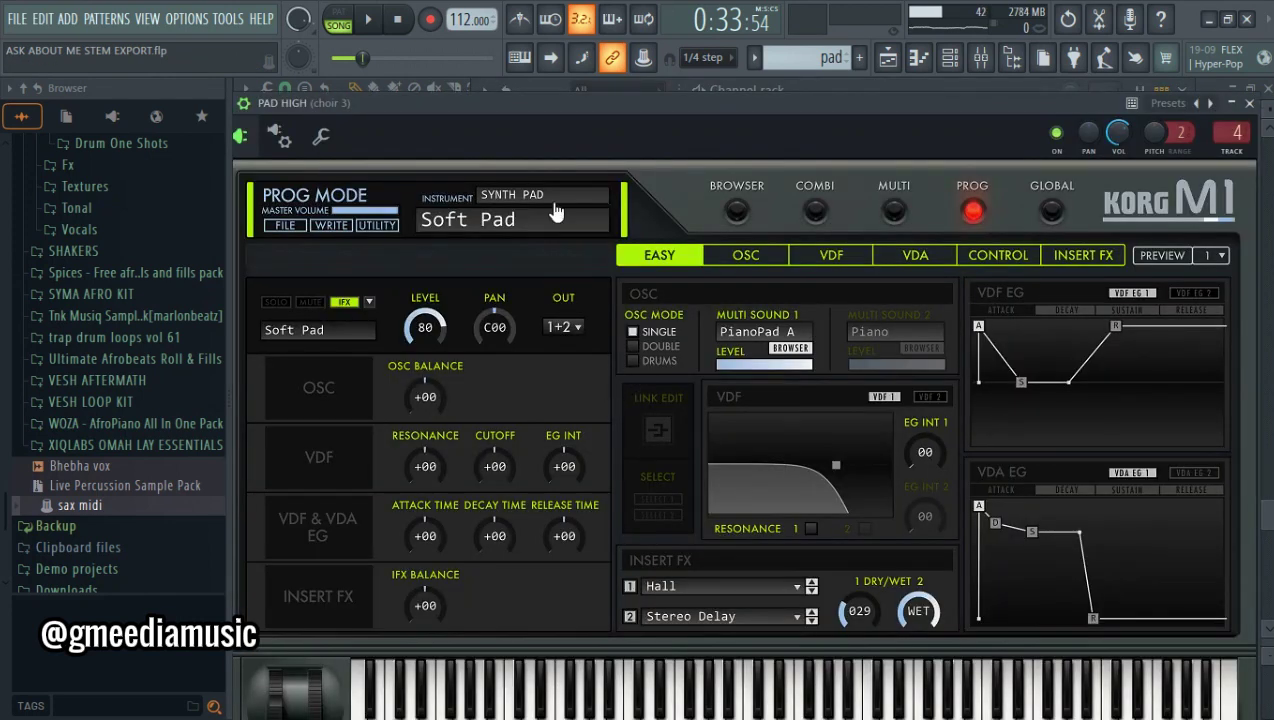
click(1250, 104)
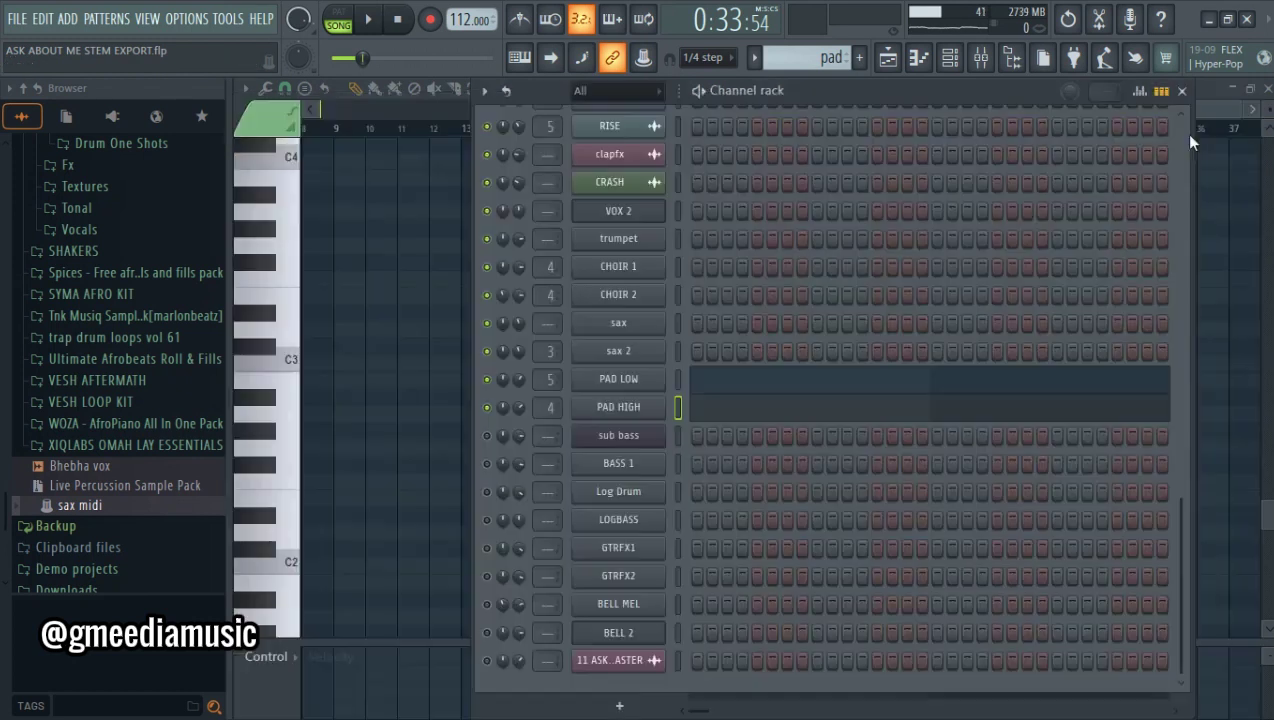
Show the PAD HIGH chords in their piano roll and play them from bar 17
click(735, 416)
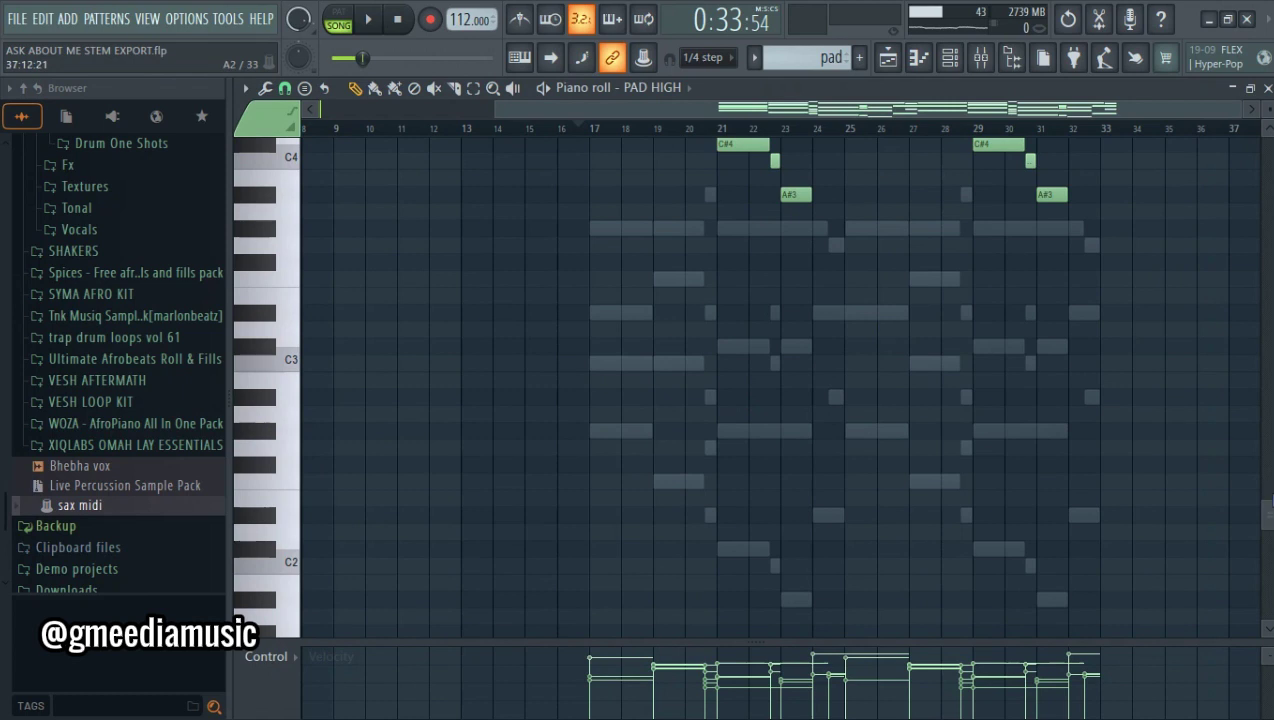
scroll(750, 386, up, 5)
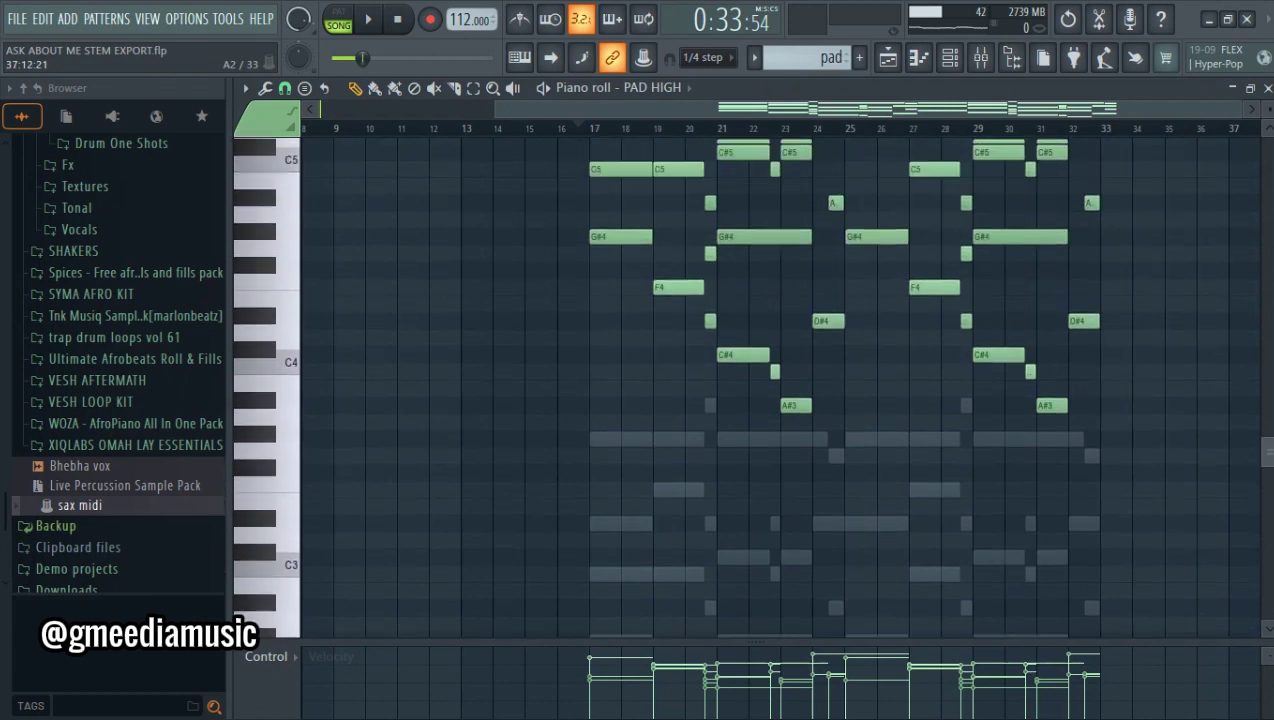
scroll(750, 386, up, 2)
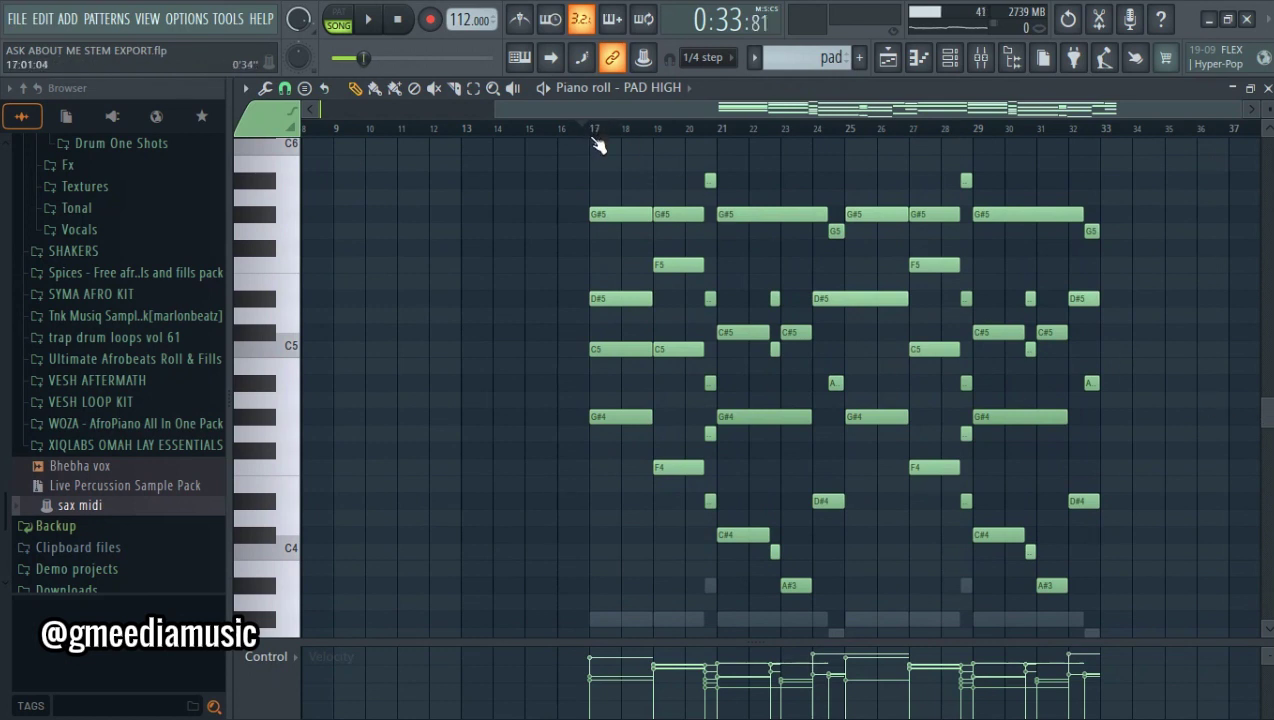
key(space)
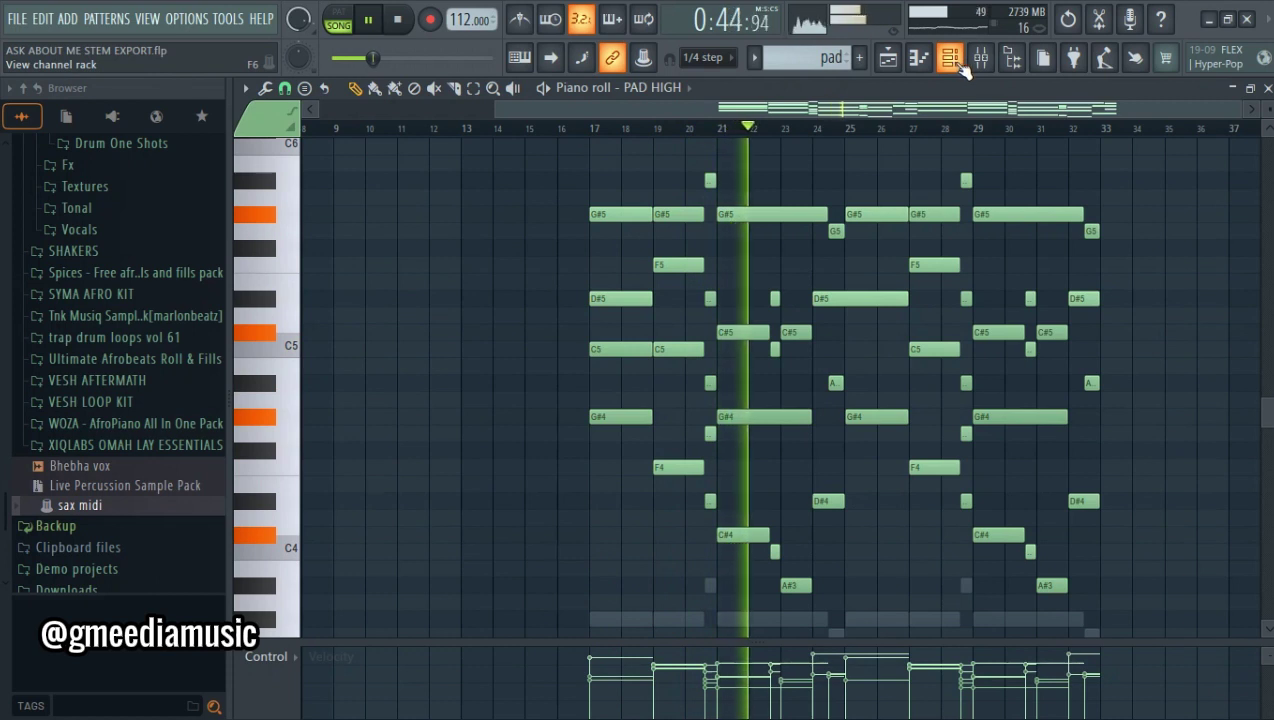
key(space)
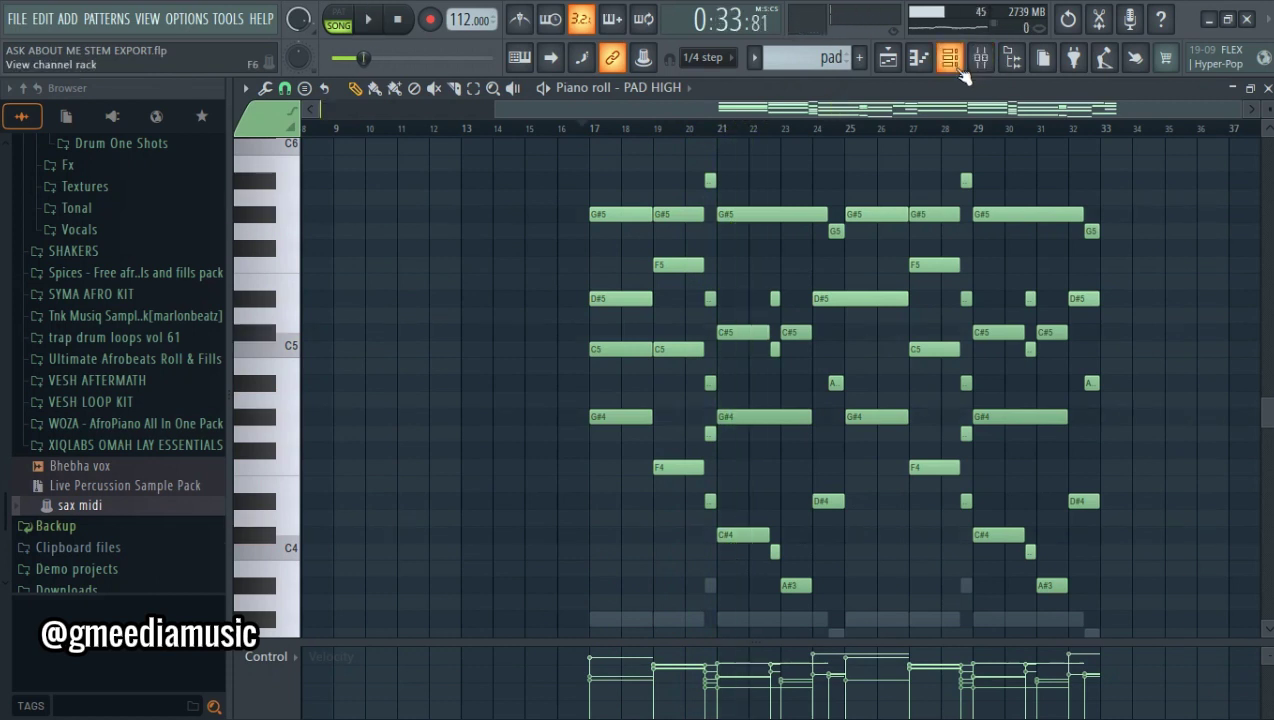
Enable the sub bass channel, view its 3x Osc instrument, and switch to the subbass pattern
click(950, 58)
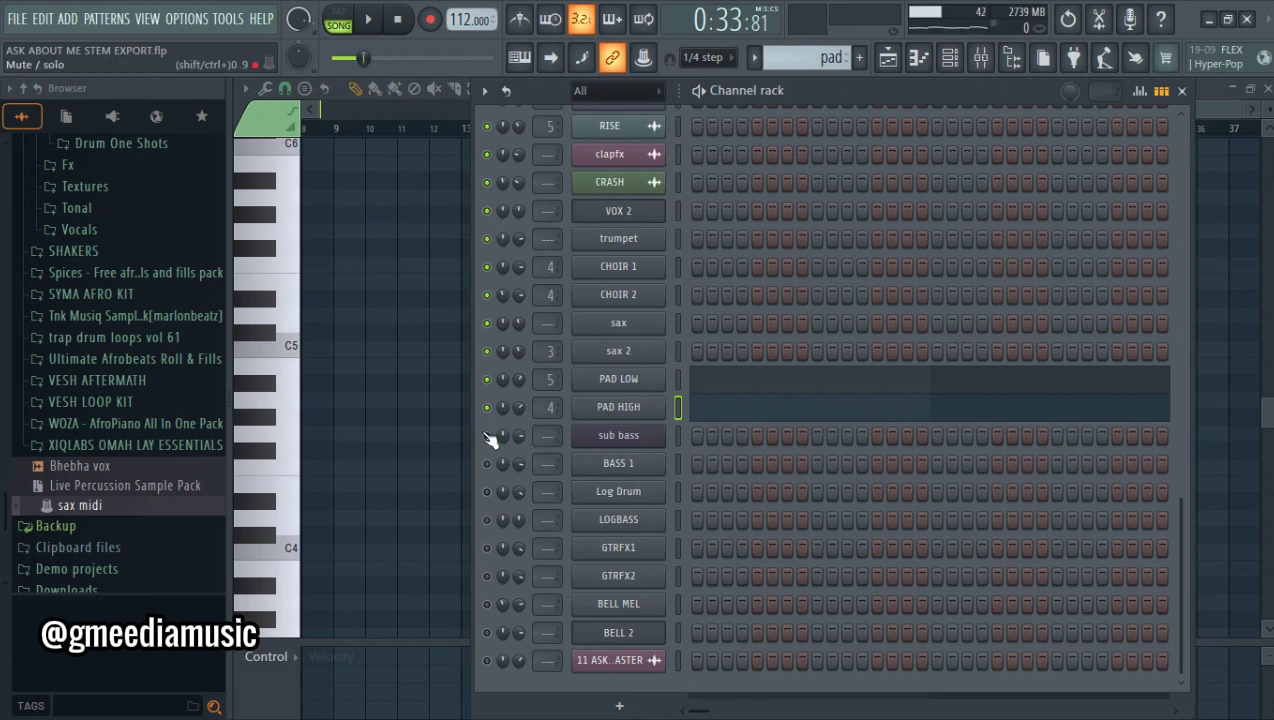
click(614, 442)
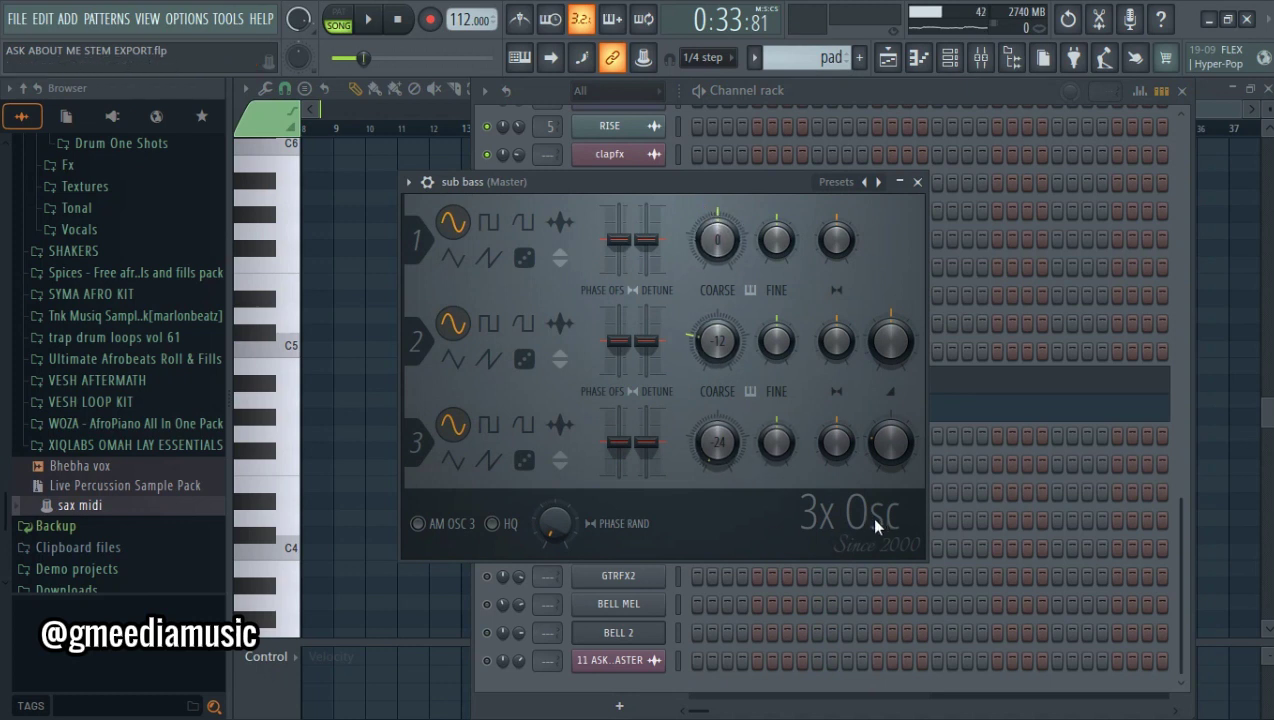
click(917, 183)
click(824, 50)
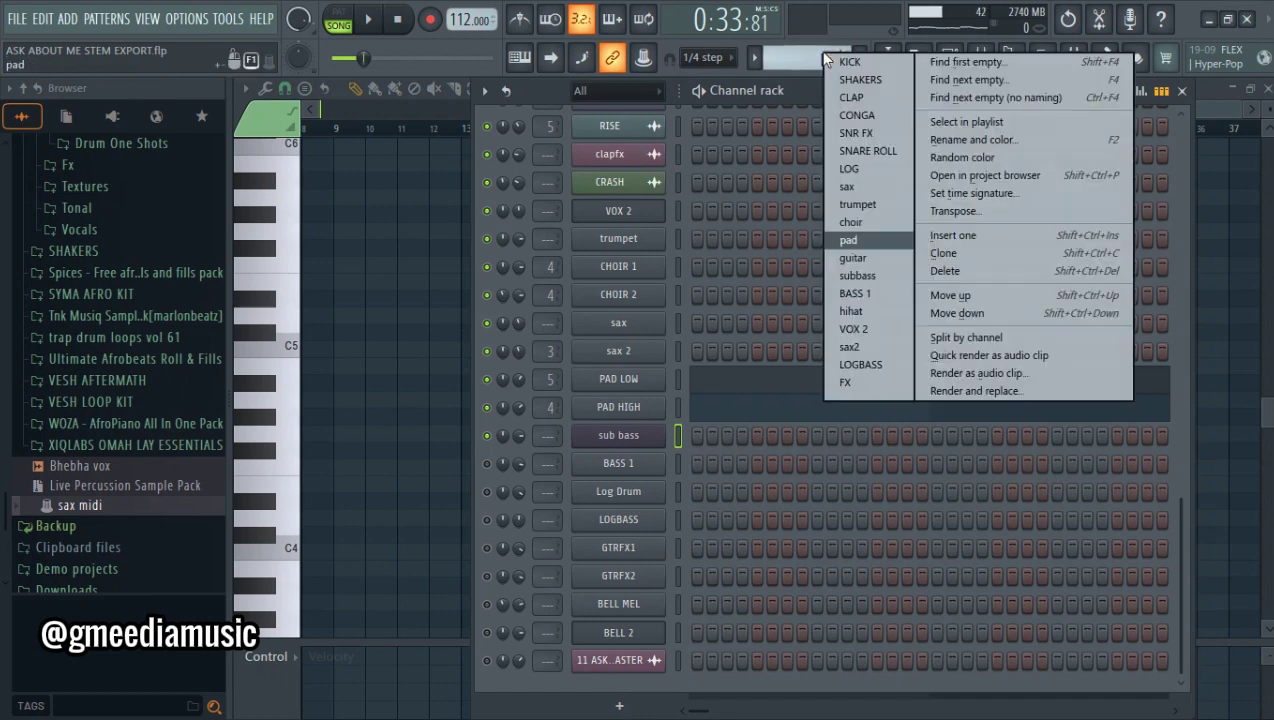
click(857, 275)
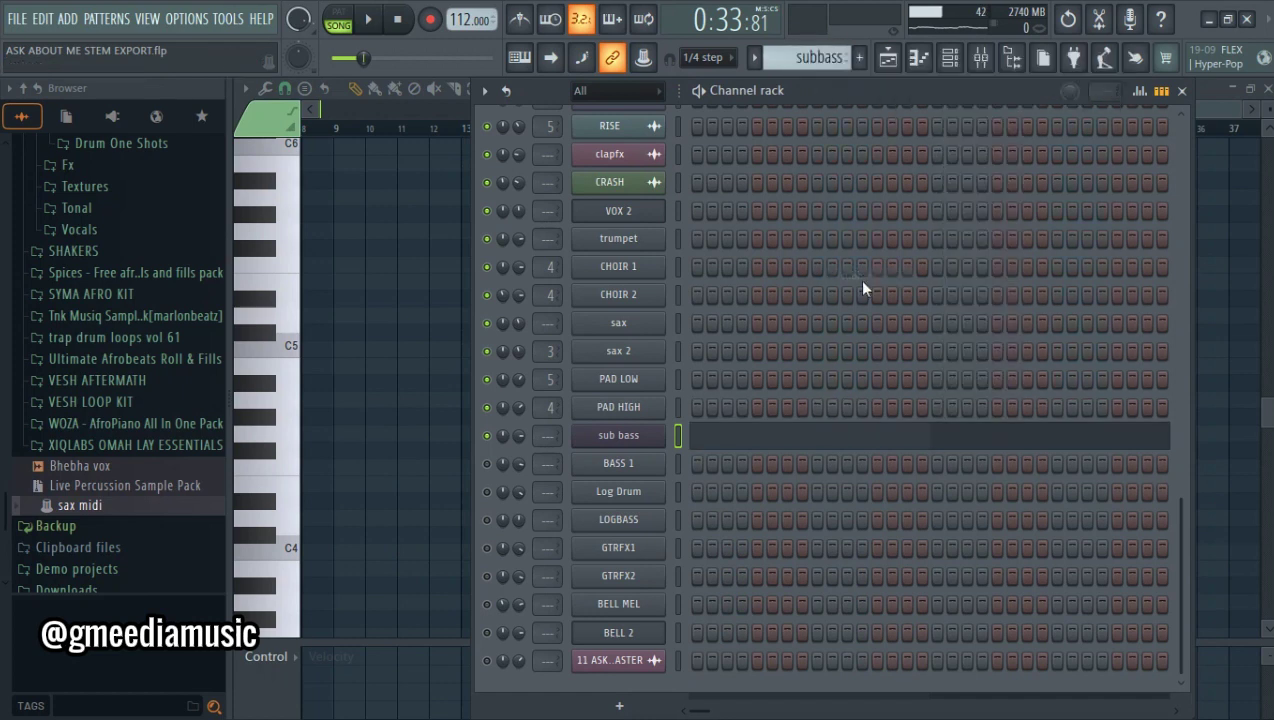
Show the sub bass notes in their piano roll and play them up to bar 25
click(770, 436)
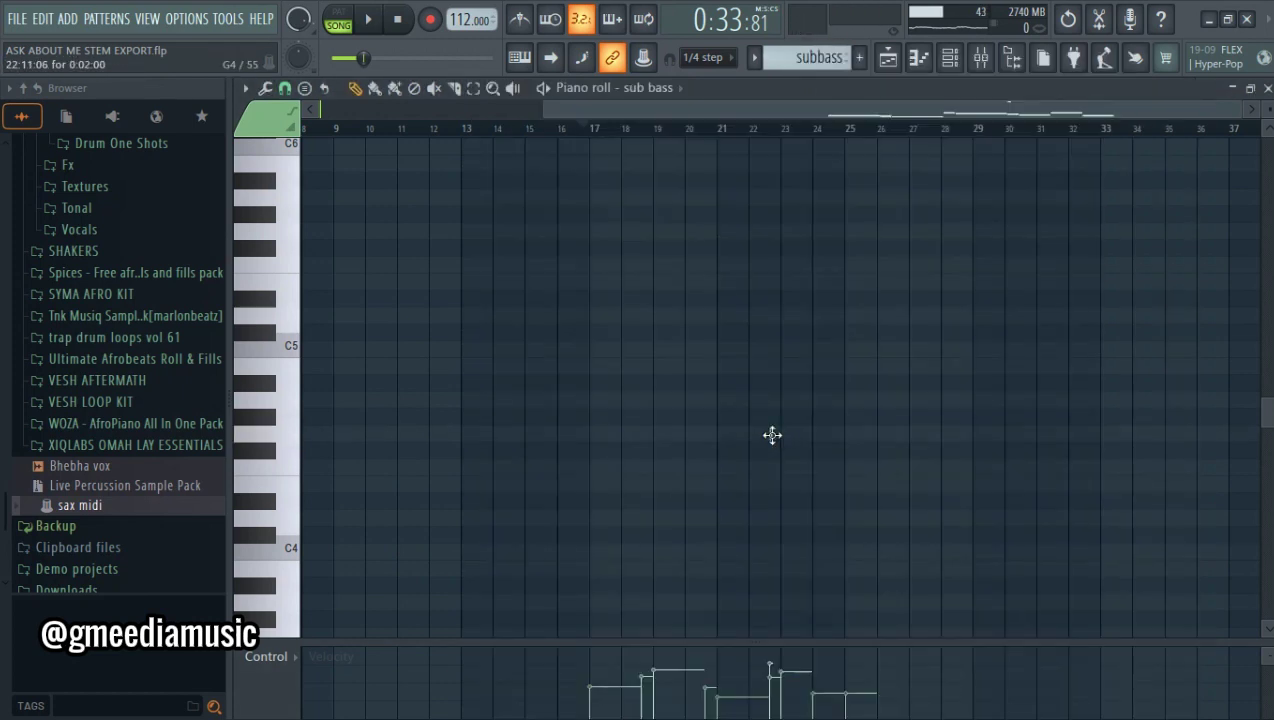
drag(1268, 418, 1266, 569)
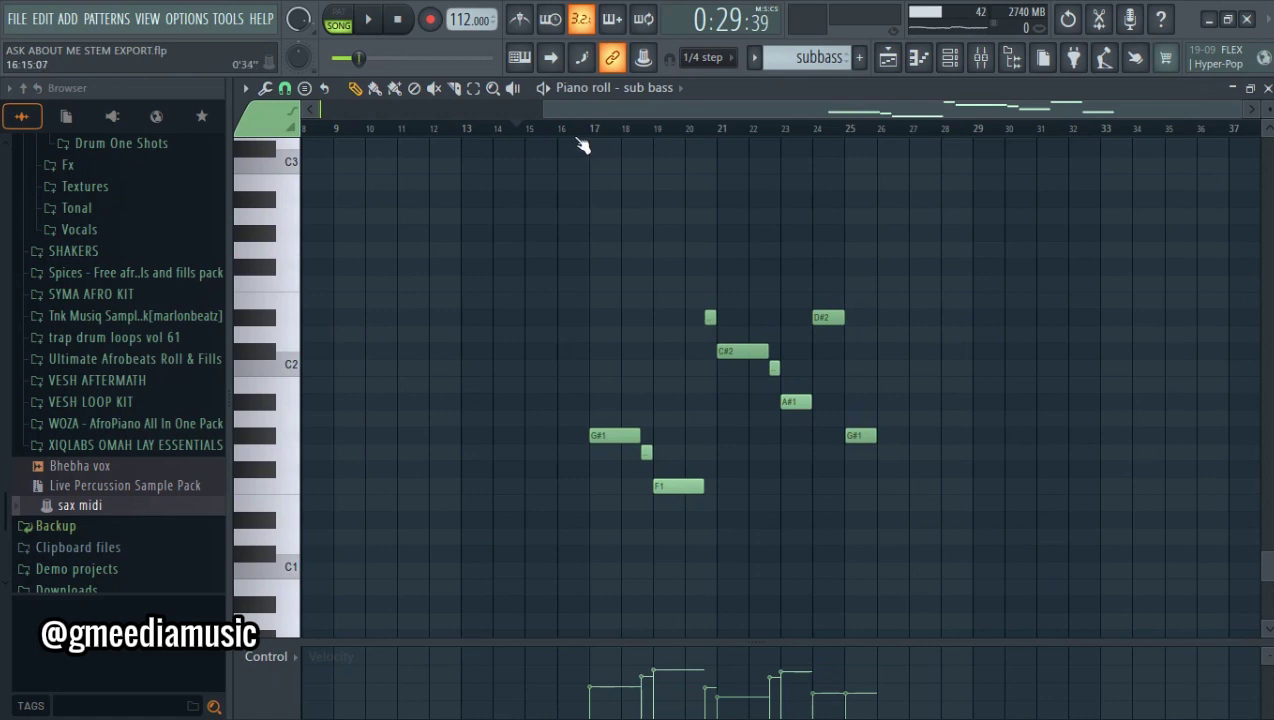
key(space)
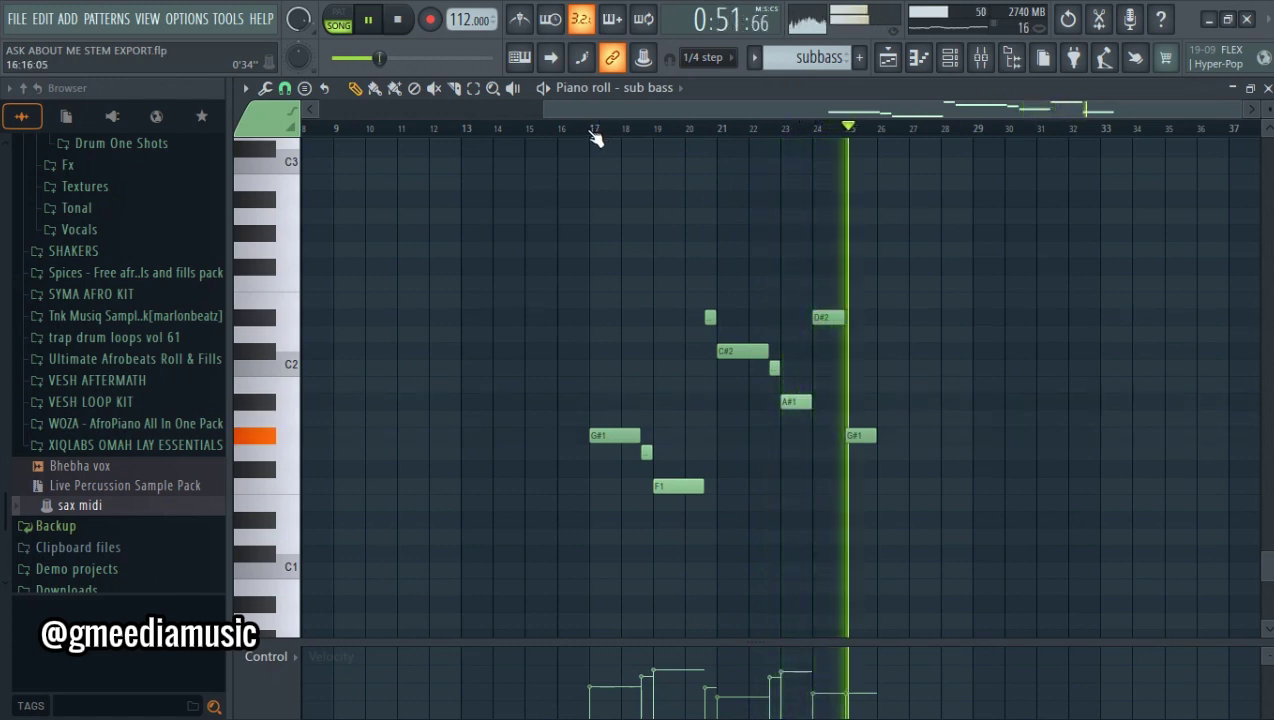
key(space)
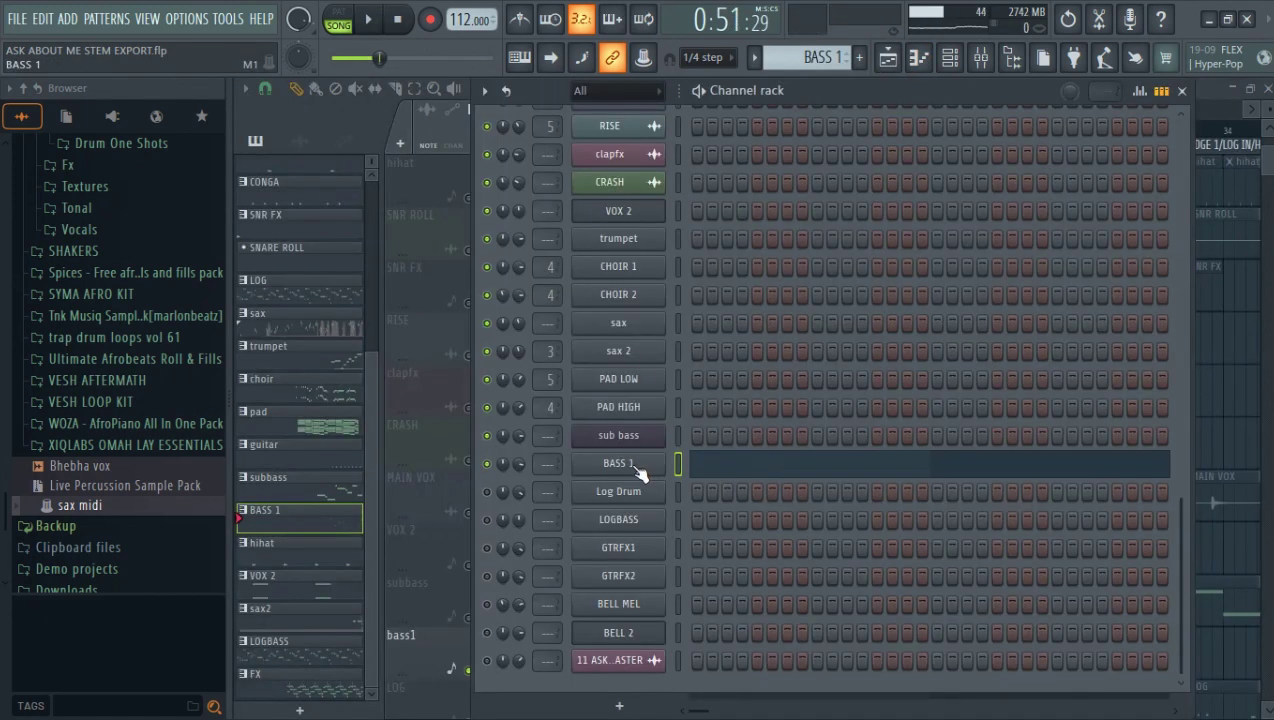
View the BASS 1 channel's Korg M1 SynthBass1 program, then briefly play the bass1 track from the CHORUS marker in the playlist
click(634, 465)
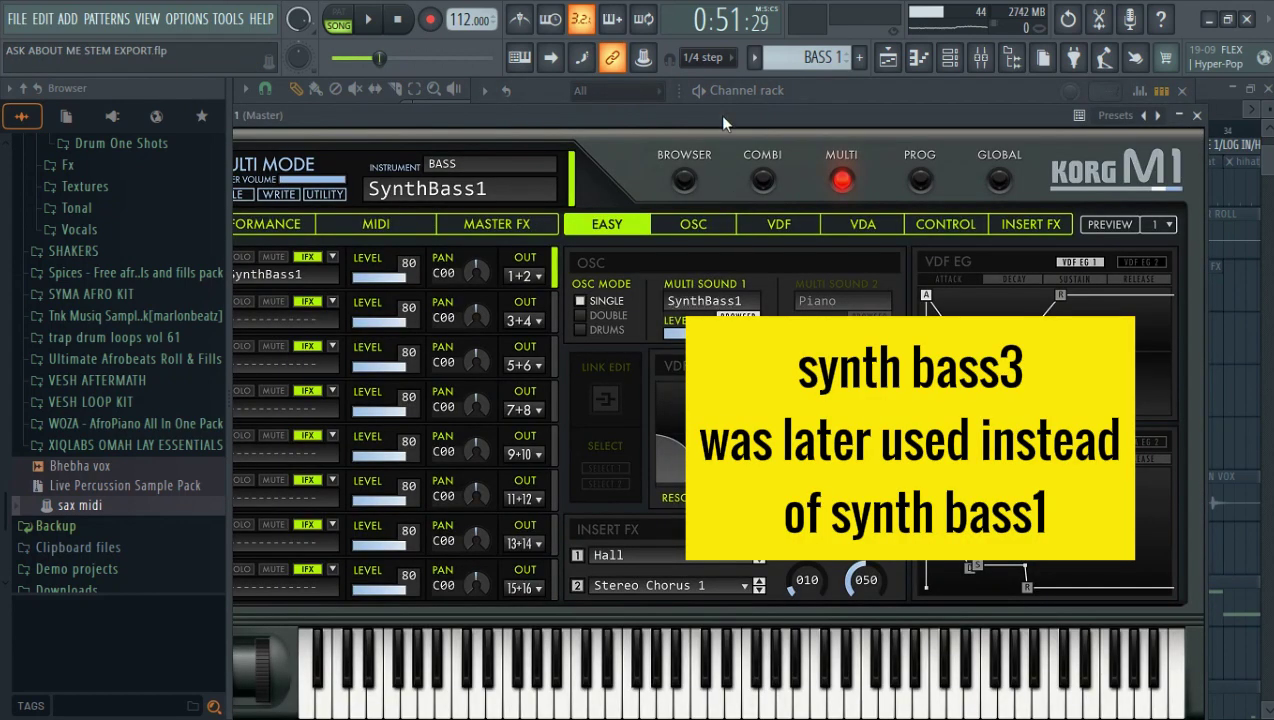
click(950, 57)
click(887, 57)
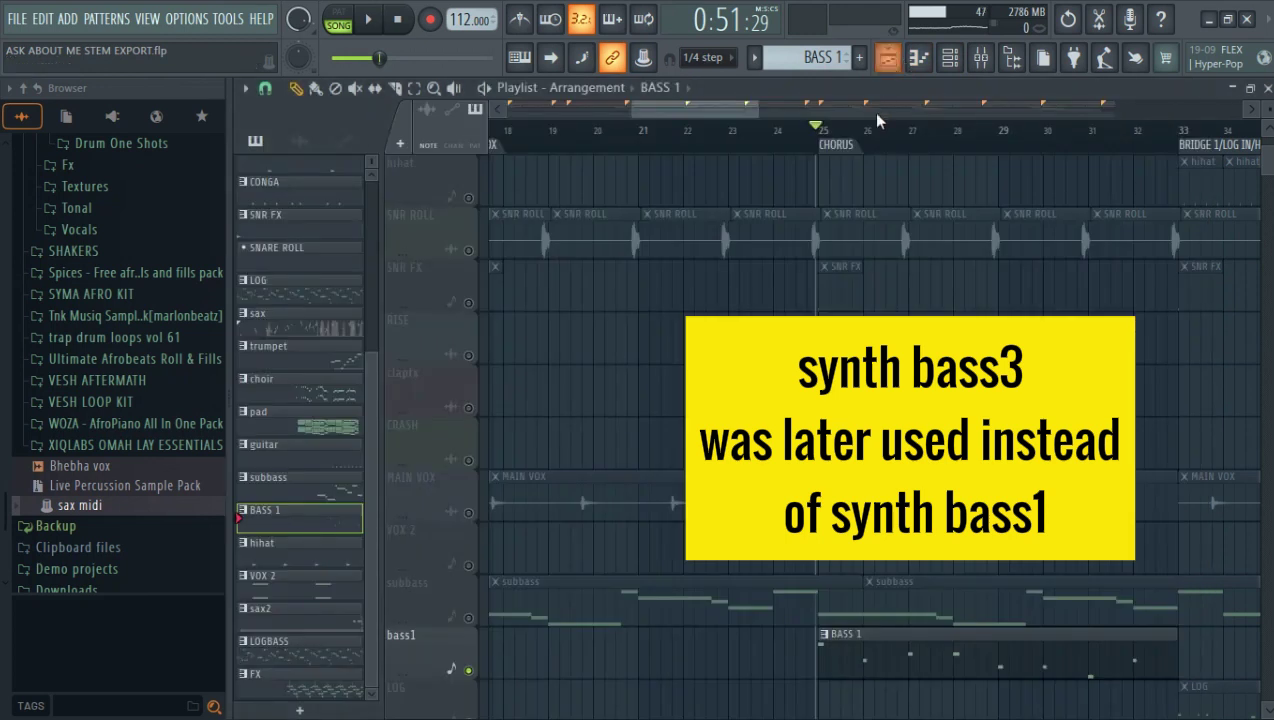
key(space)
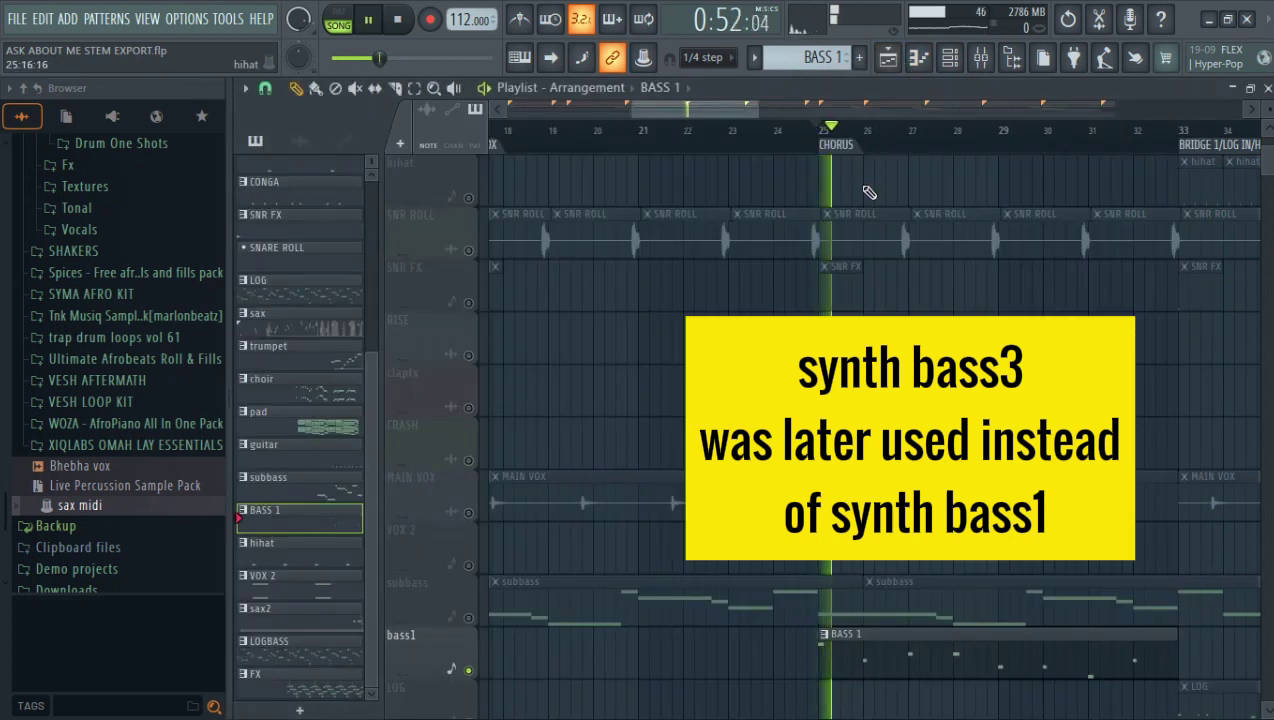
key(space)
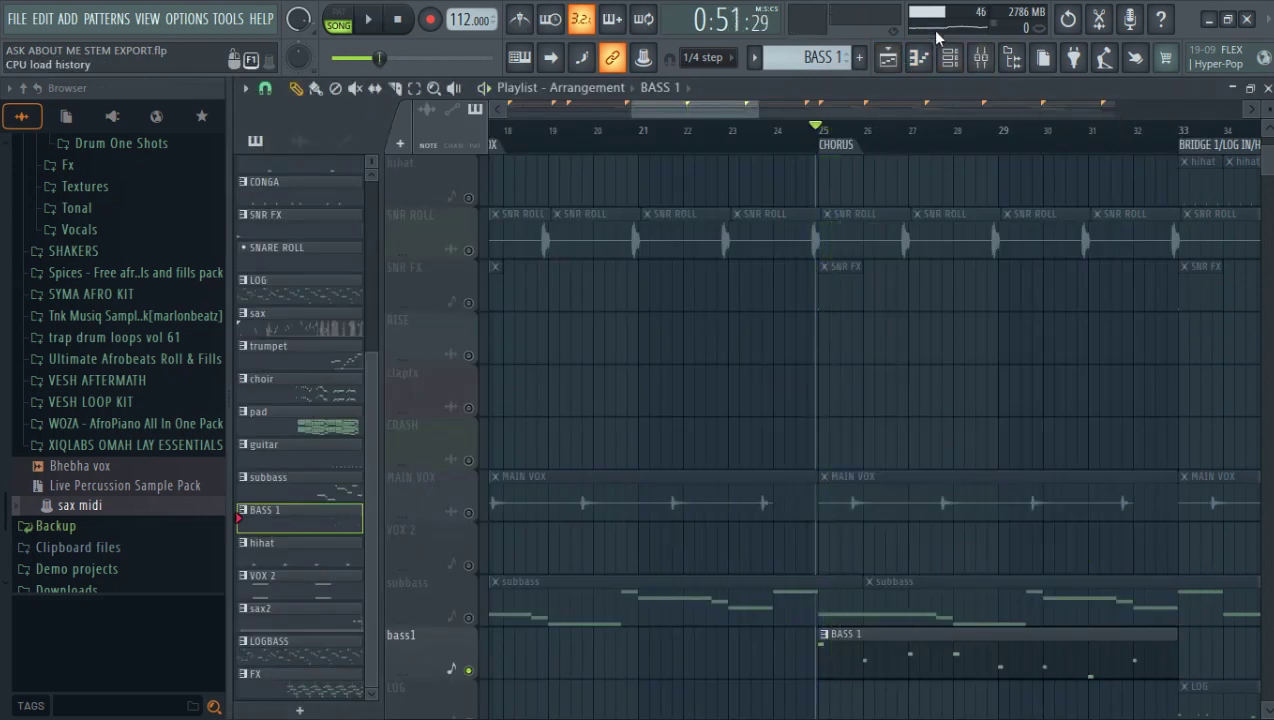
Show the BASS 1 notes in their piano roll and play them from bar 25 into bar 32
click(950, 57)
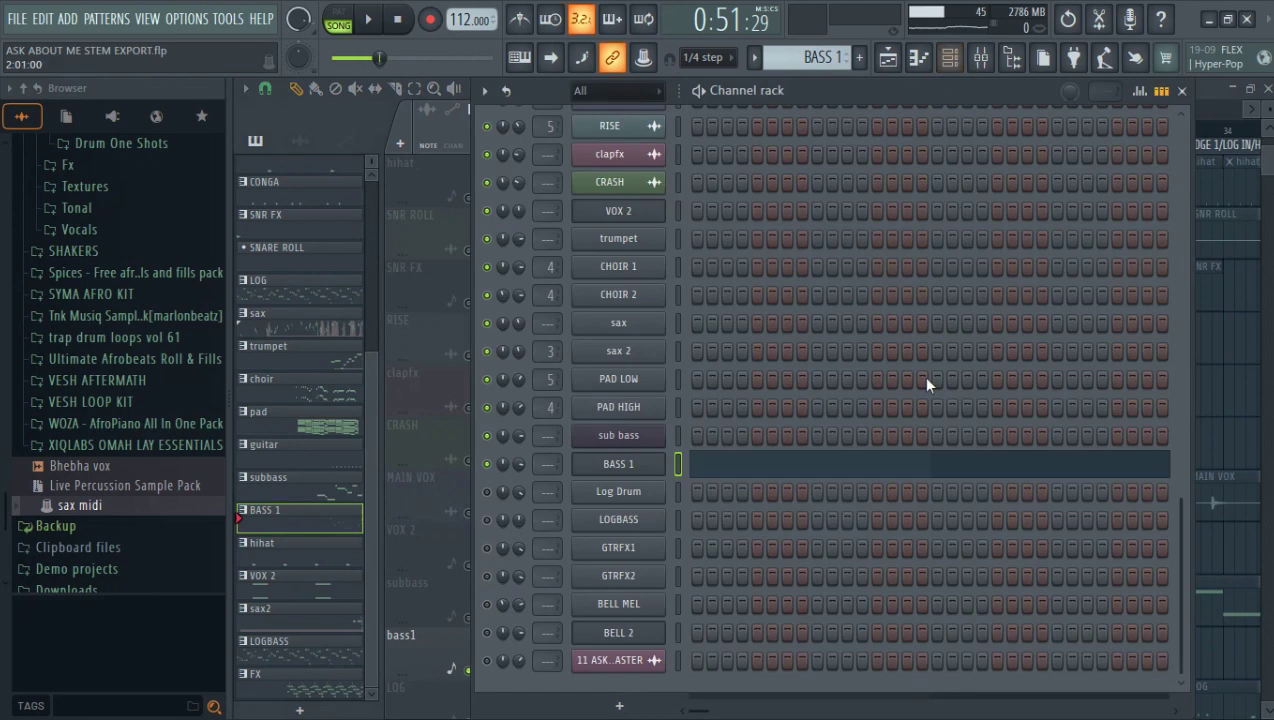
click(900, 468)
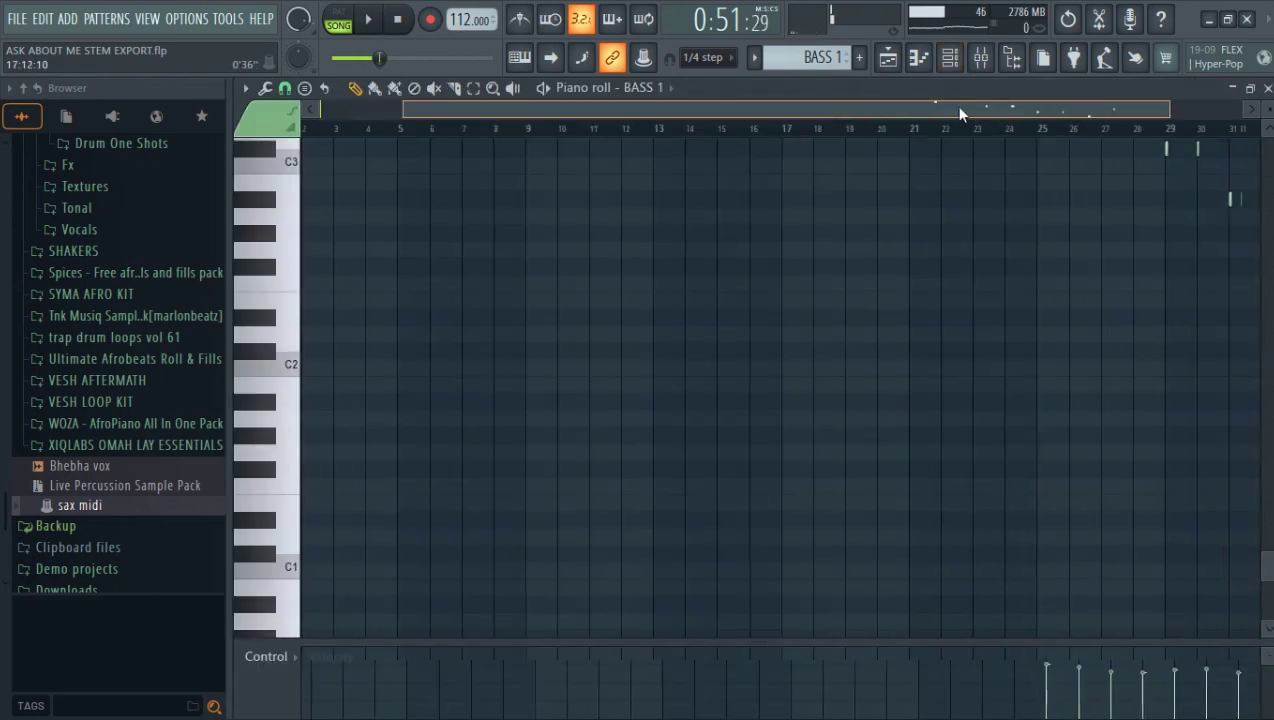
drag(960, 113, 1044, 113)
scroll(780, 390, up, 5)
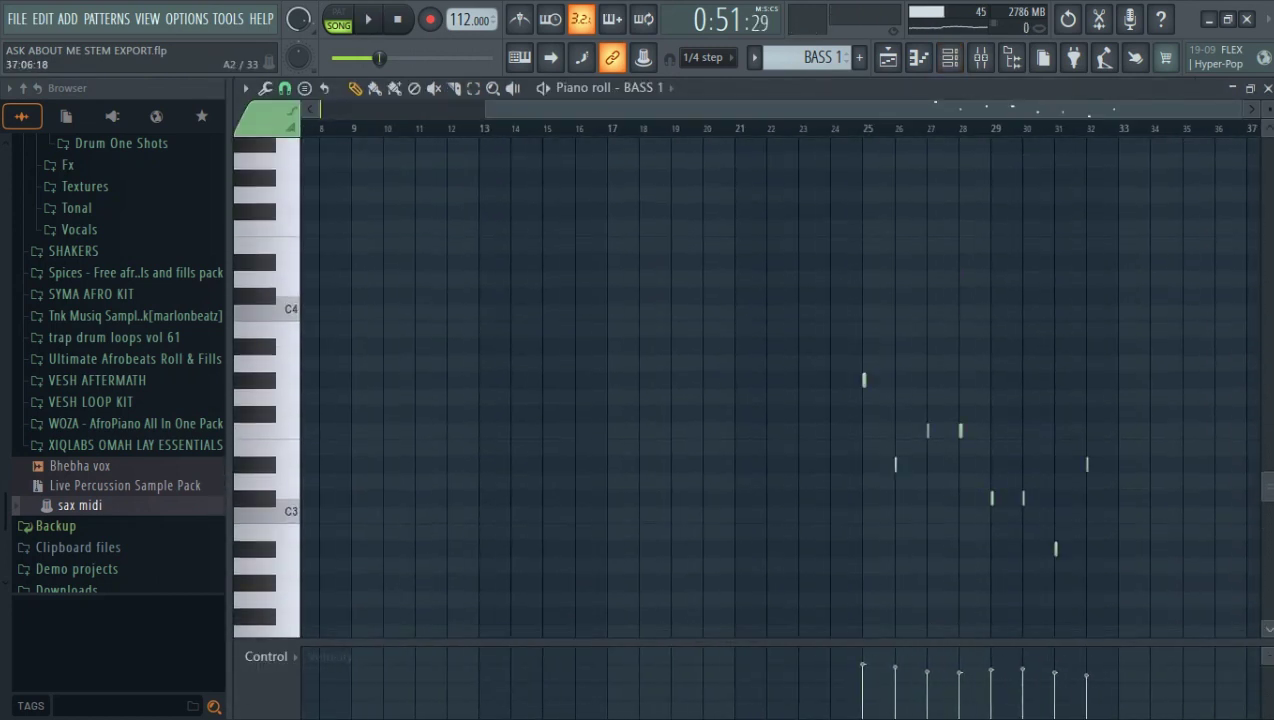
scroll(932, 185, down, 5)
scroll(932, 185, up, 4)
scroll(932, 185, down, 1)
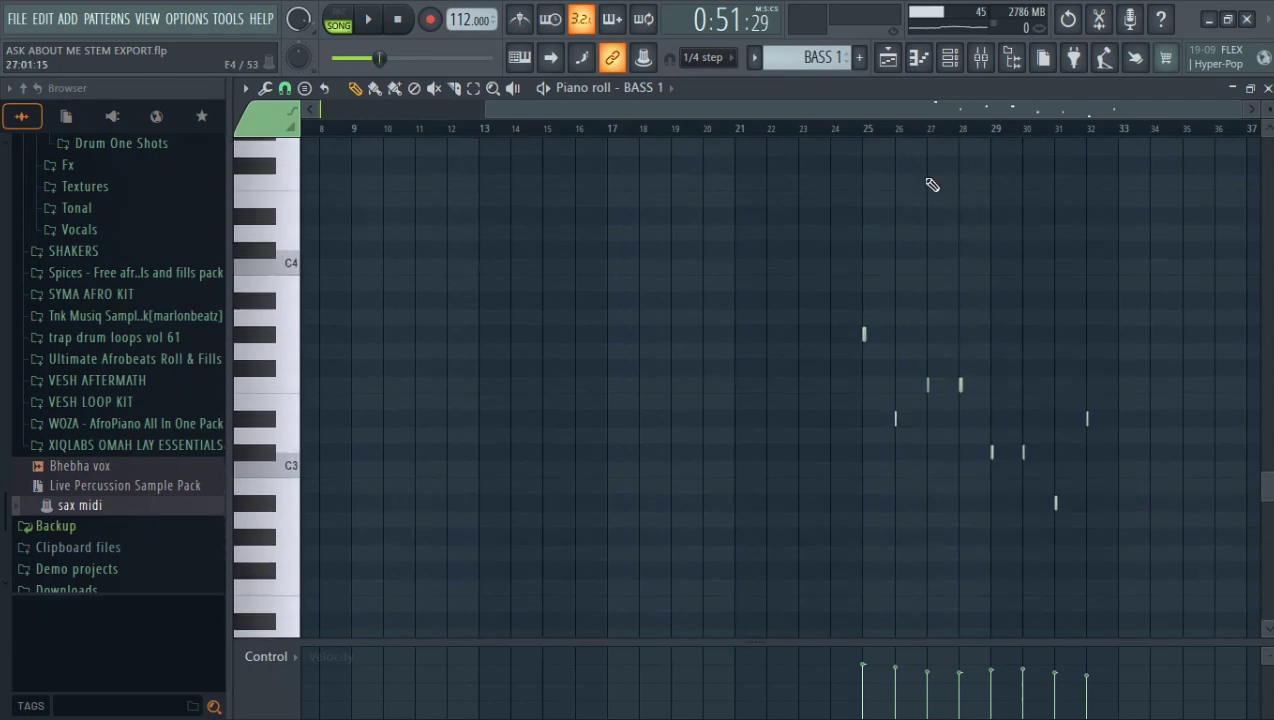
scroll(914, 130, up, 4)
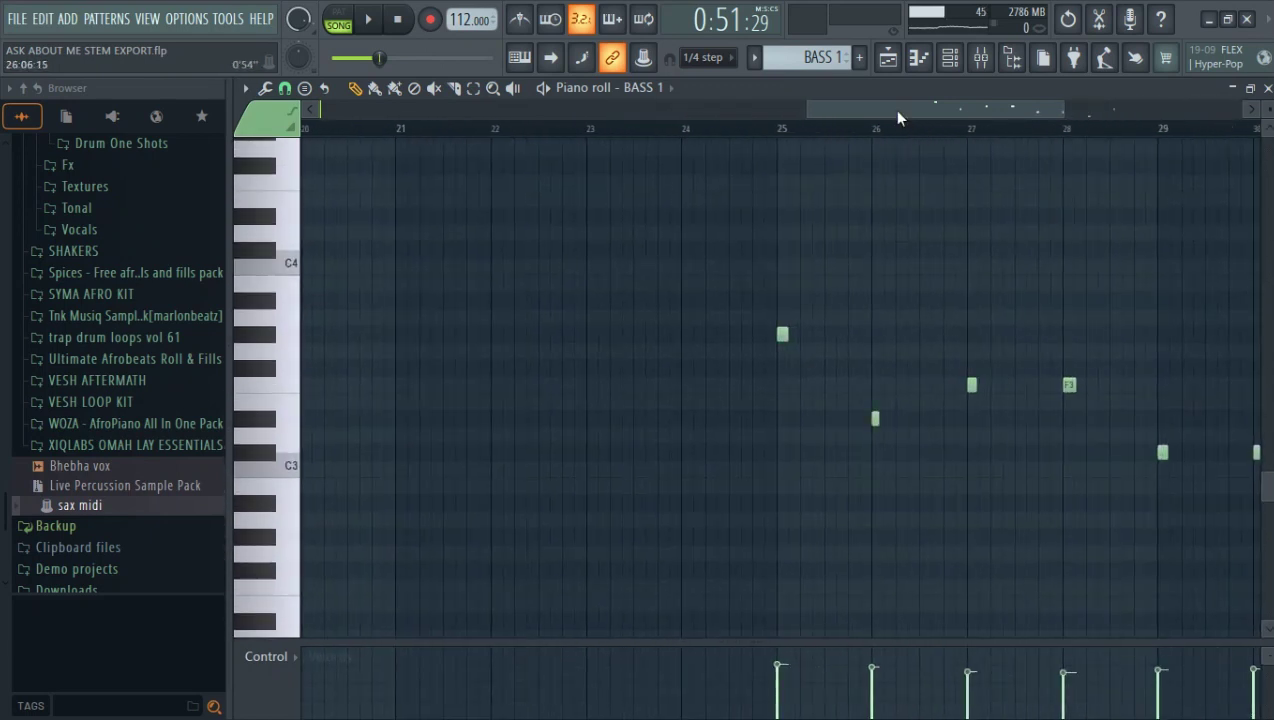
drag(897, 112, 962, 112)
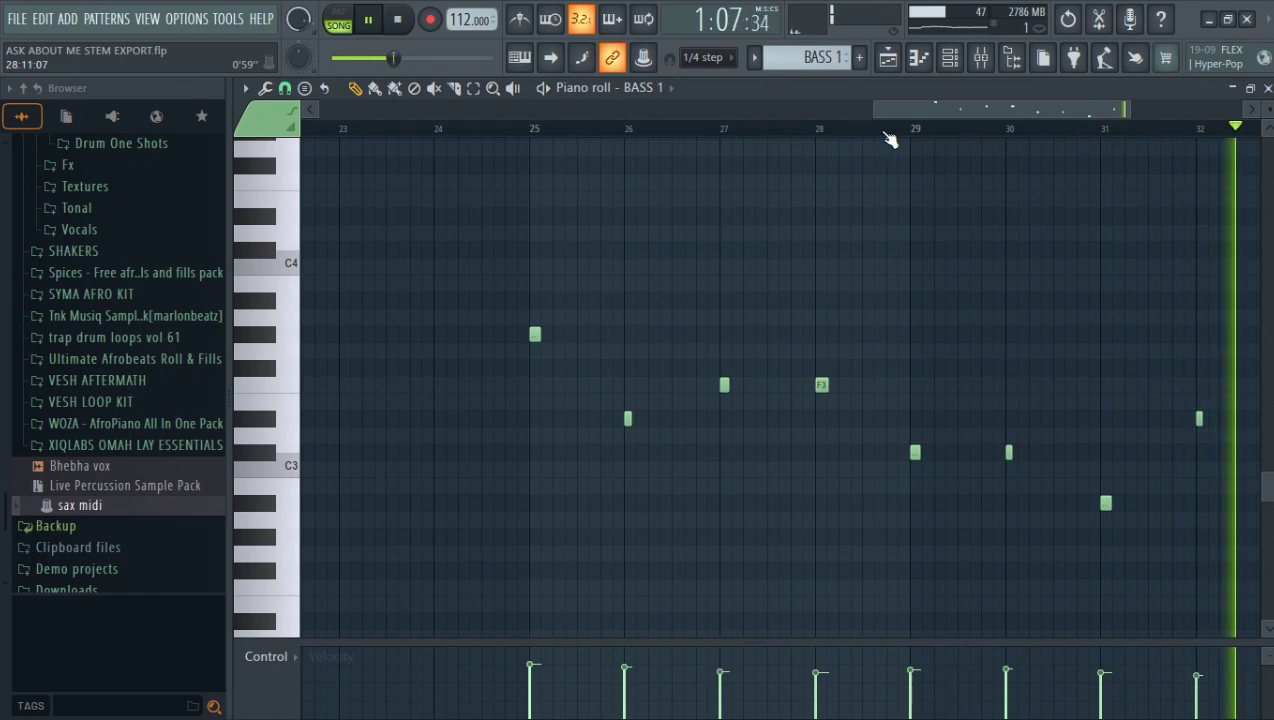
key(space)
Play the full arrangement in the playlist from the CHORUS marker at bar 25 to hear BASS 1 in context
key(F5)
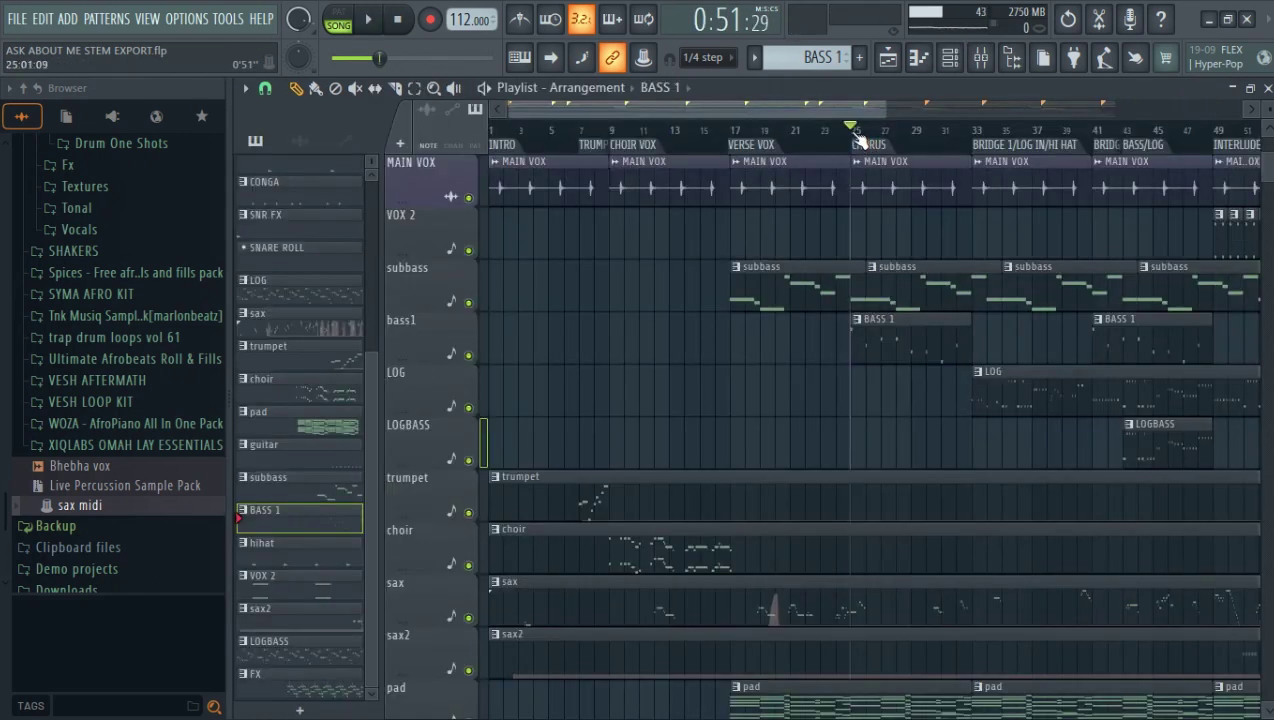
key(space)
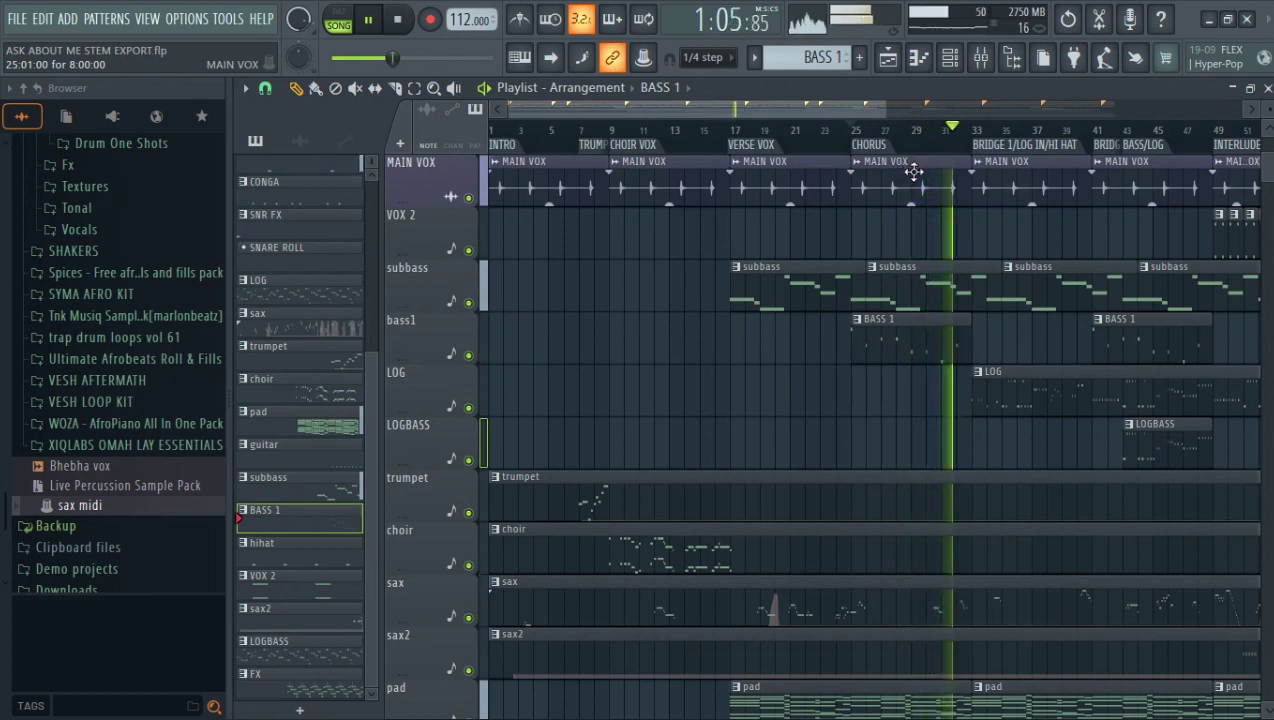
key(space)
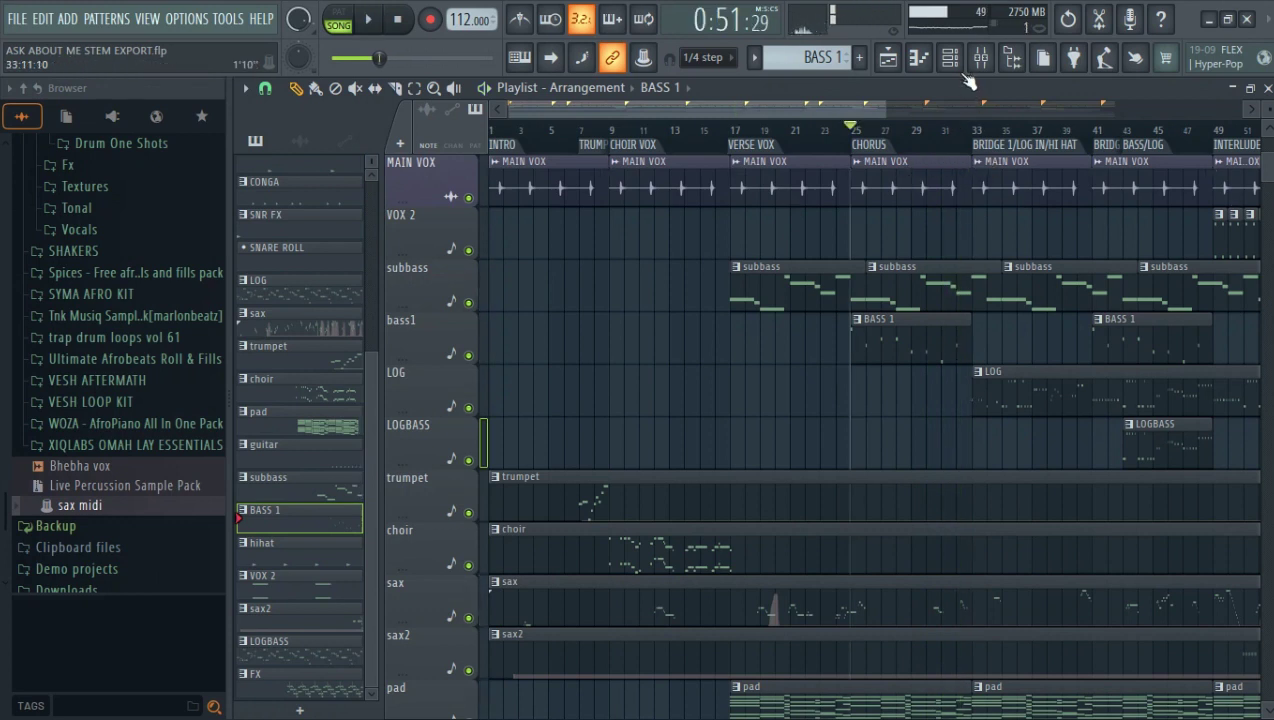
Show the LOG pattern's Log Drum notes in the piano roll and view the channel's Fruity DX10 instrument
click(950, 57)
click(950, 57)
key(F7)
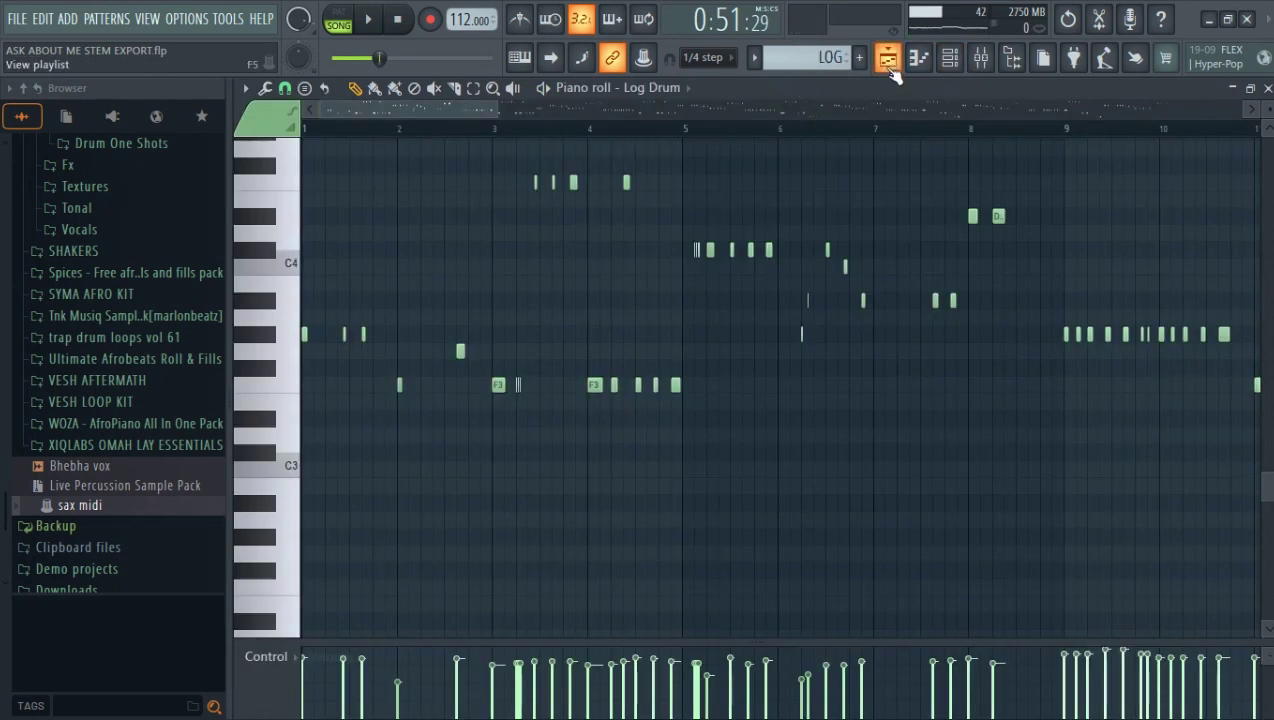
click(949, 59)
click(617, 491)
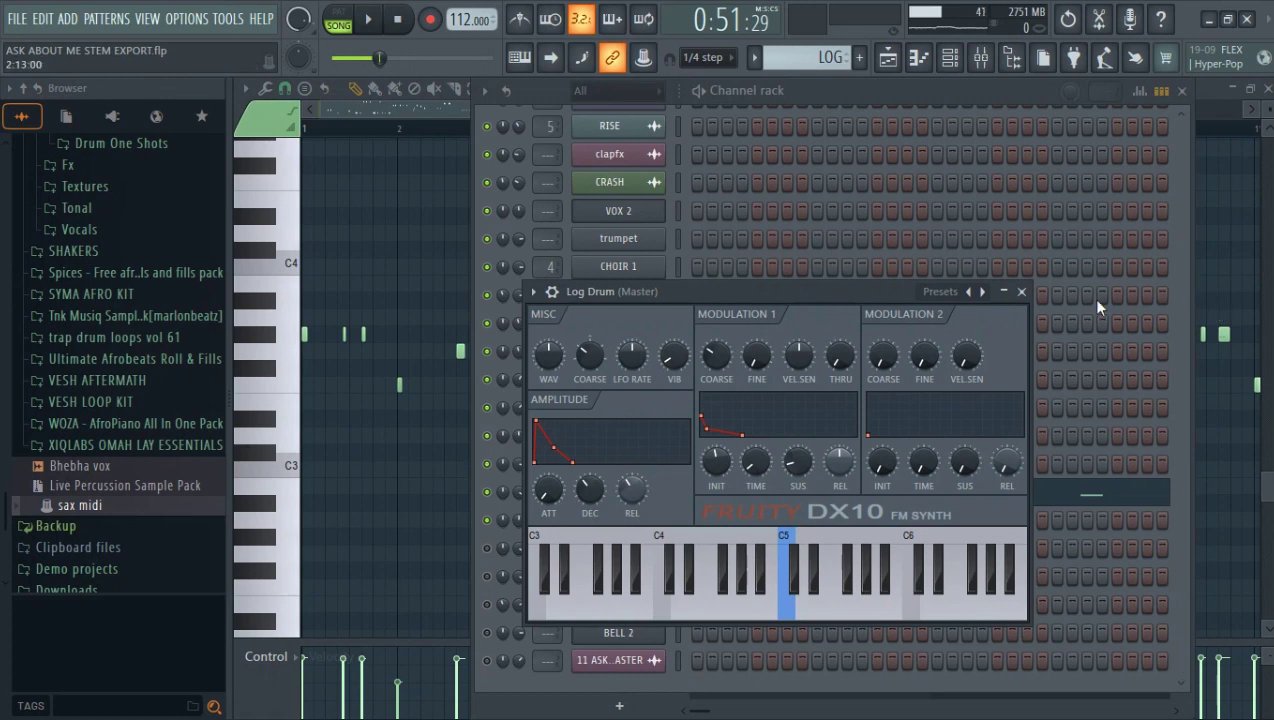
click(1021, 292)
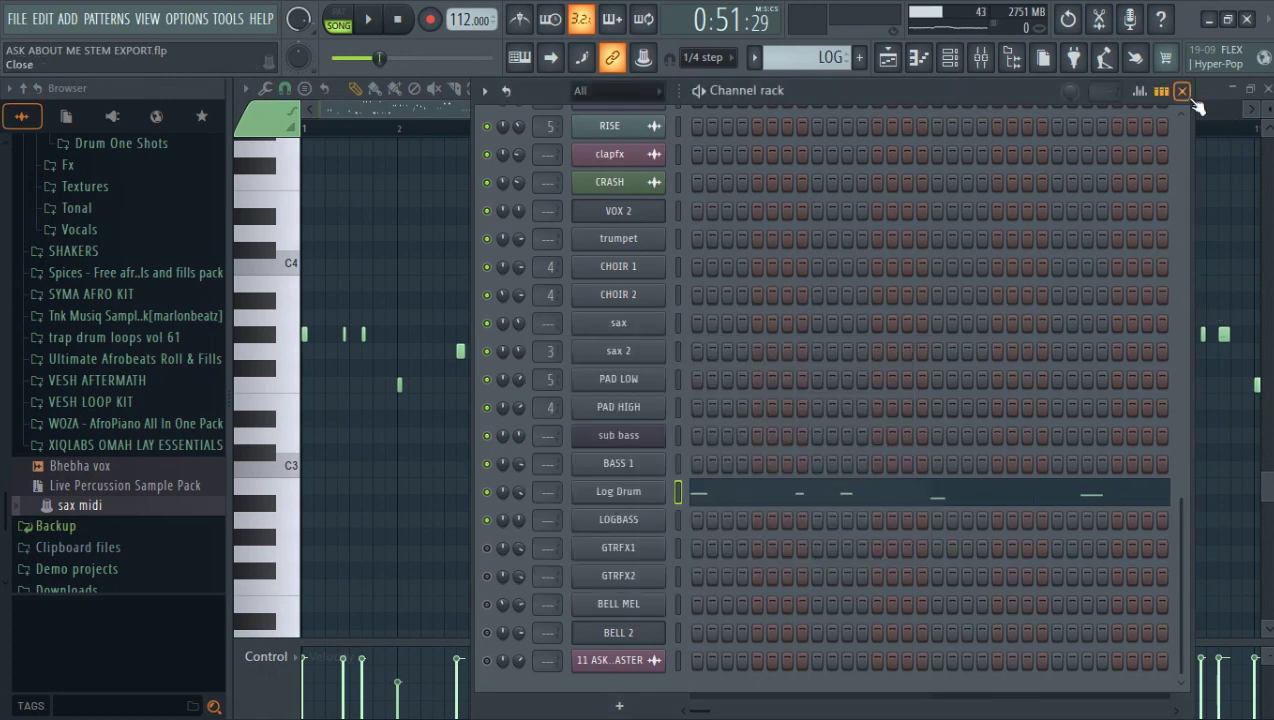
Cue playback at the BRIDGE 1 marker at bar 33 in the playlist and show the Log Drum notes in the piano roll
click(1183, 92)
click(893, 59)
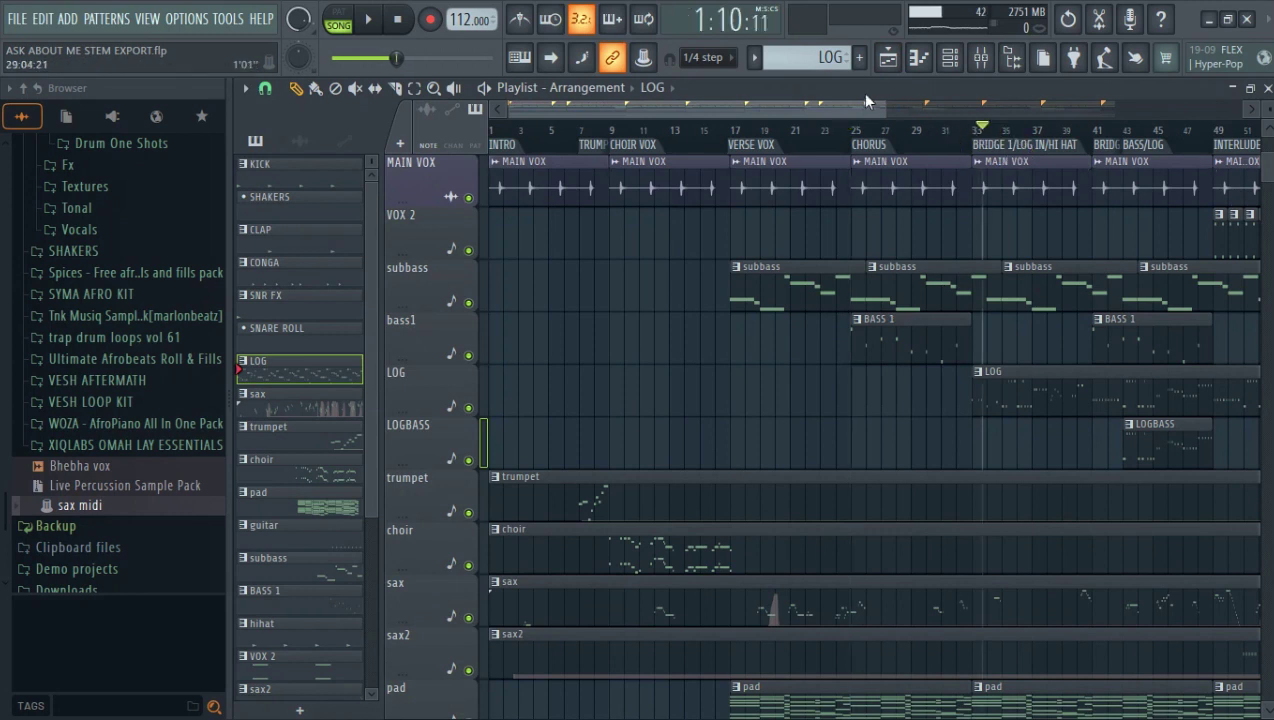
drag(848, 108, 920, 106)
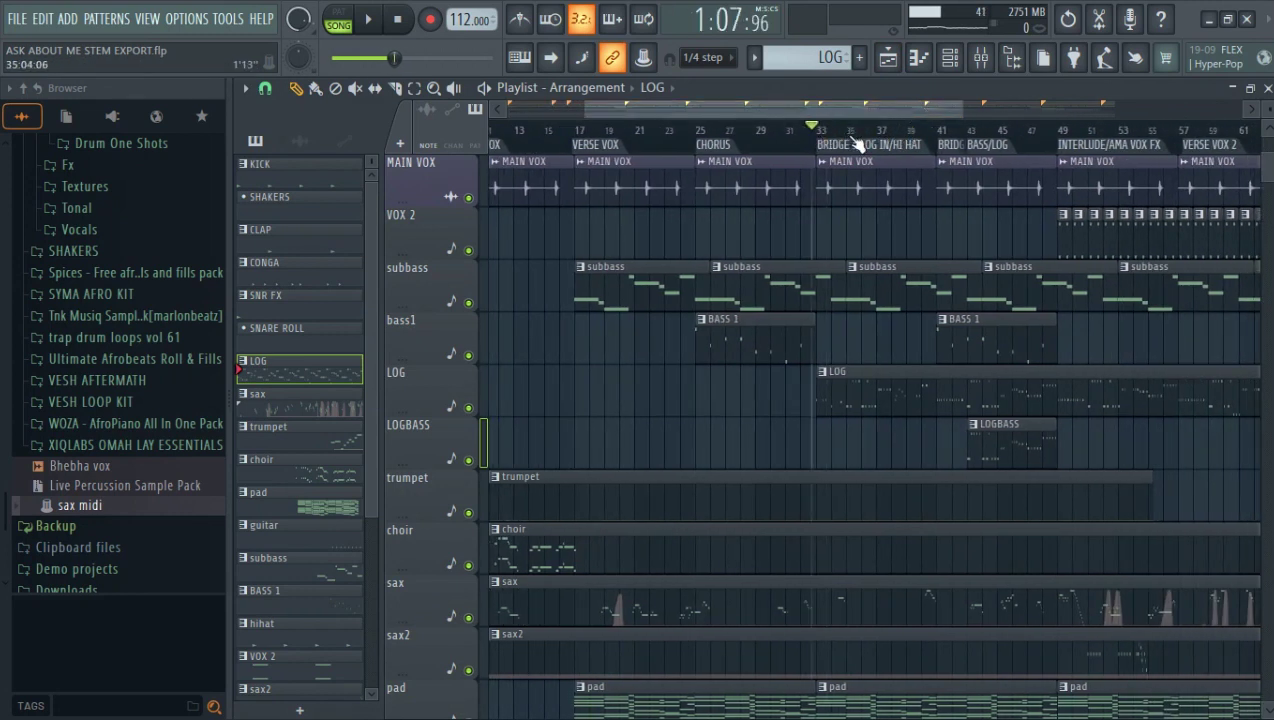
key(F7)
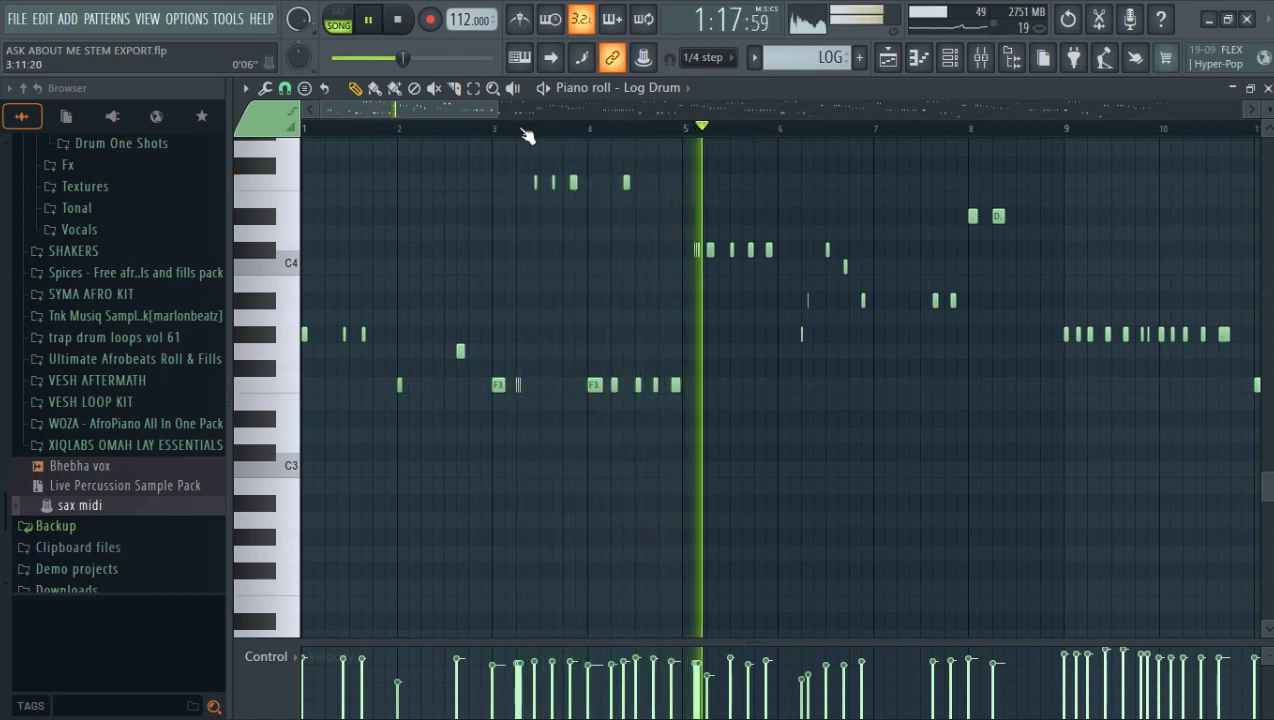
Play the Log Drum notes with the full arrangement, following them in the piano roll into bar 49
drag(483, 106, 545, 112)
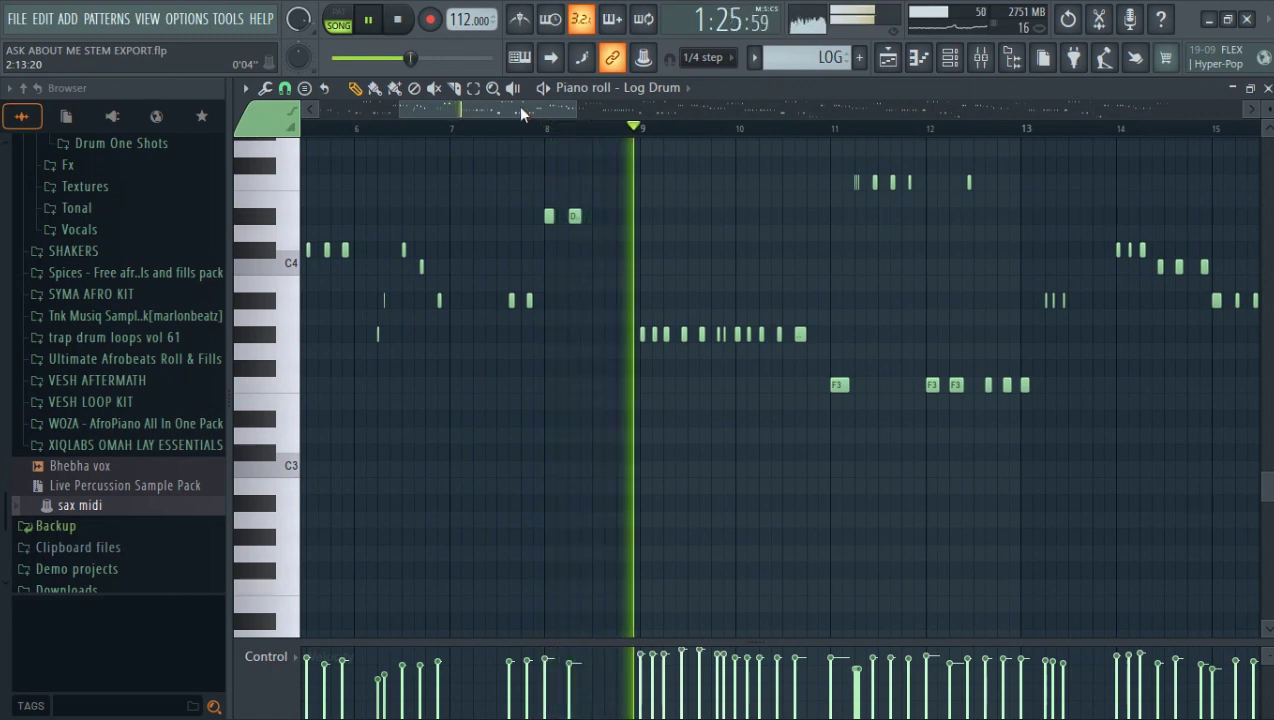
drag(518, 106, 582, 121)
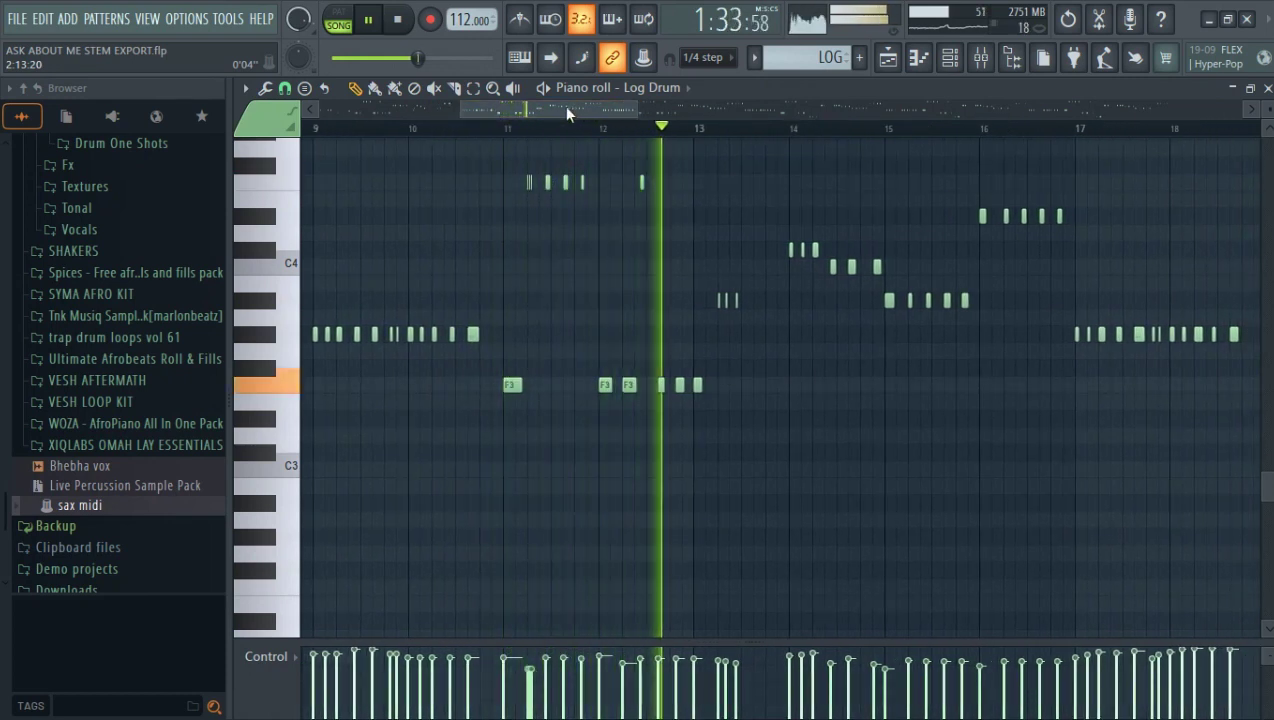
drag(572, 110, 630, 117)
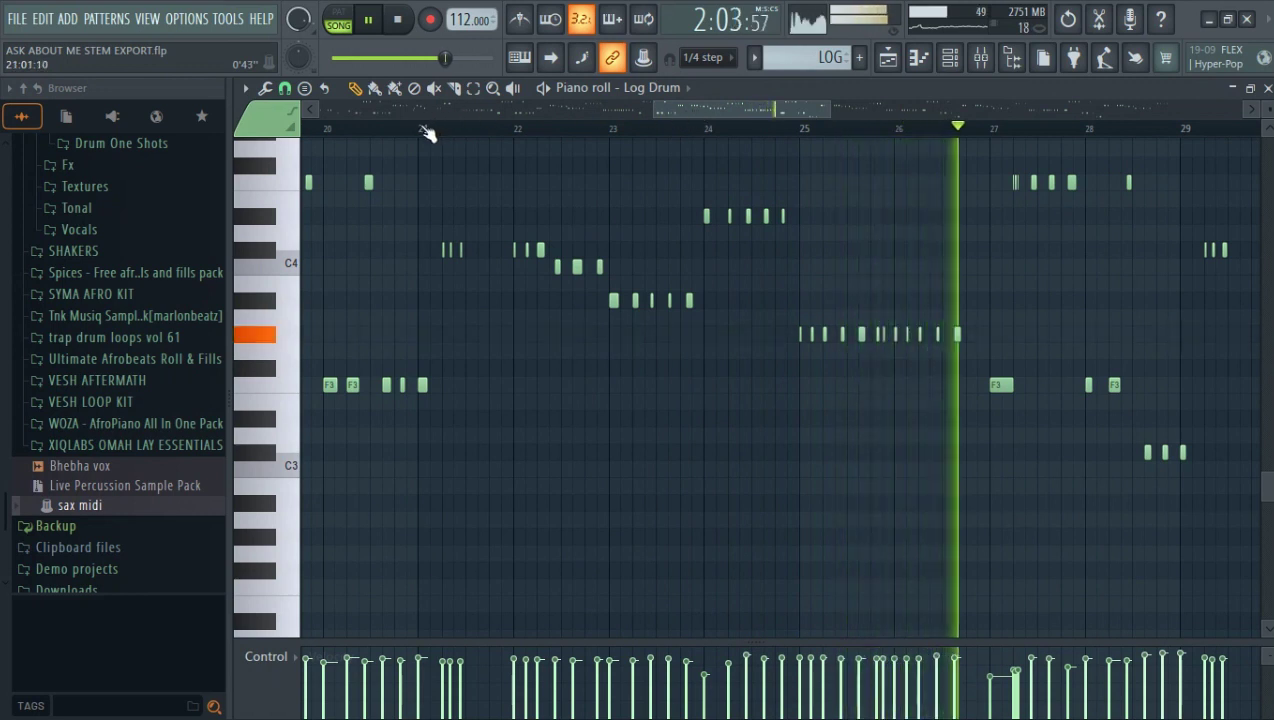
drag(680, 109, 940, 117)
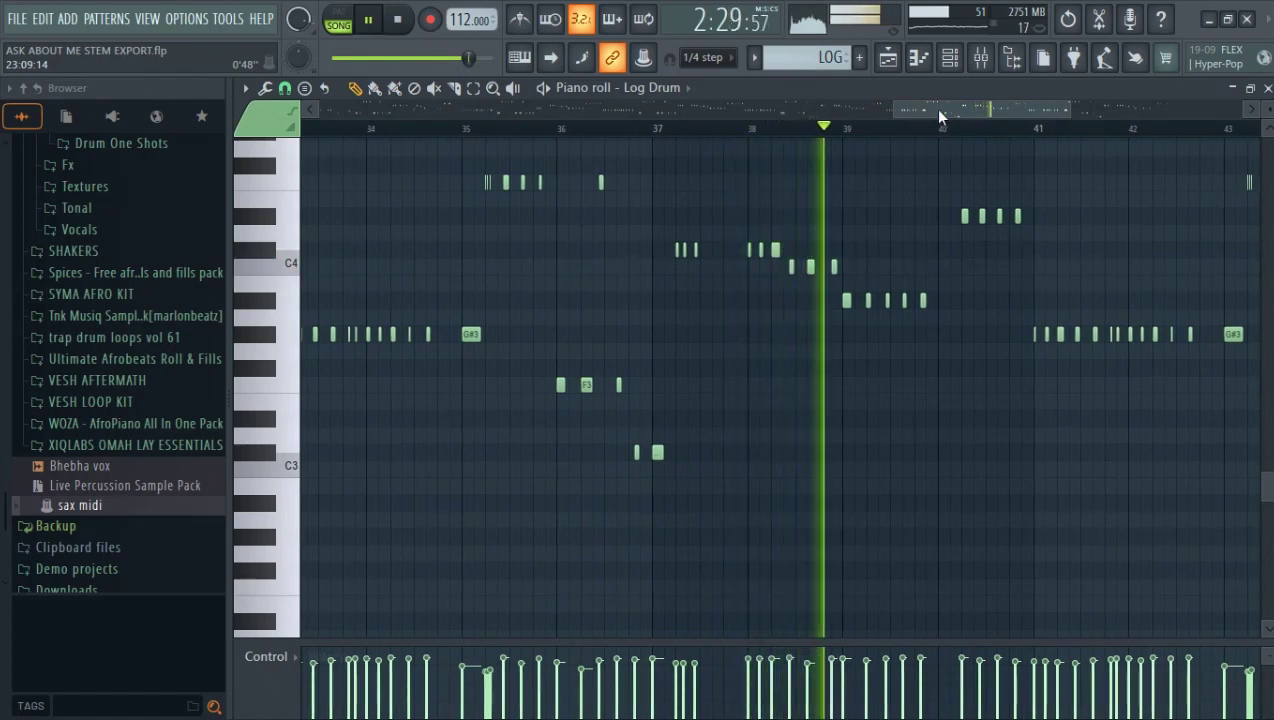
drag(945, 116, 994, 112)
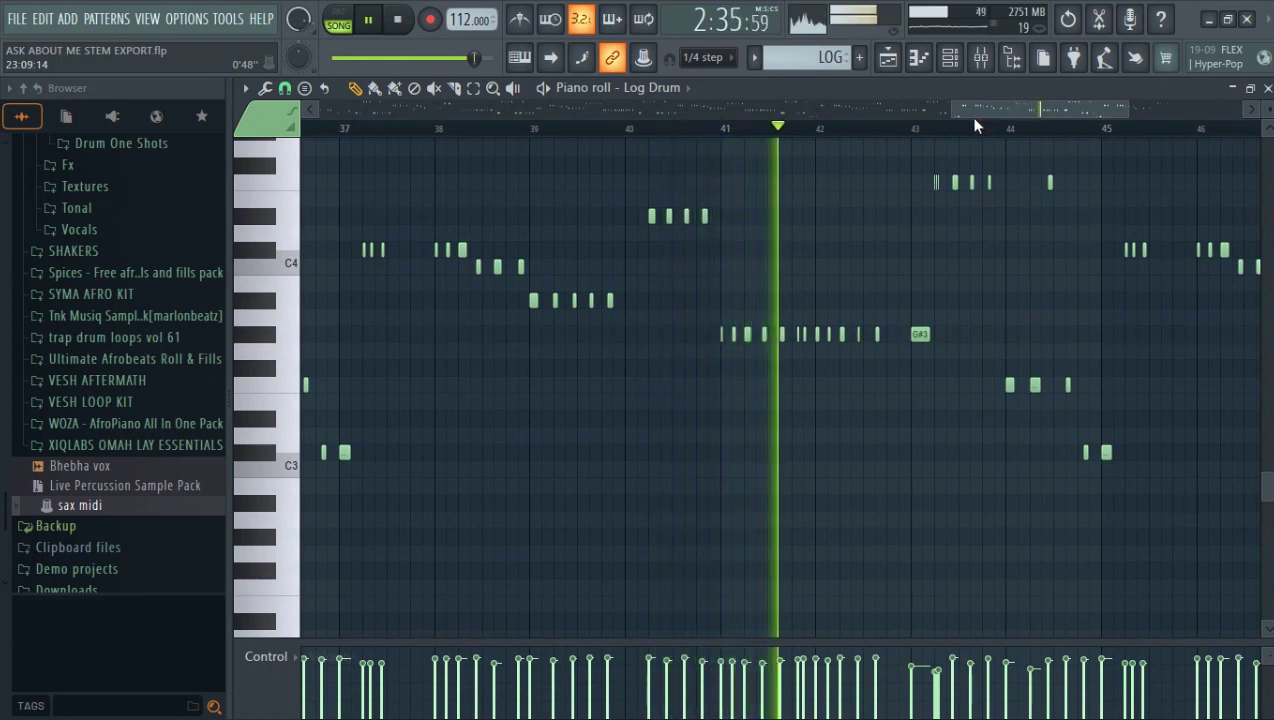
drag(980, 108, 1003, 110)
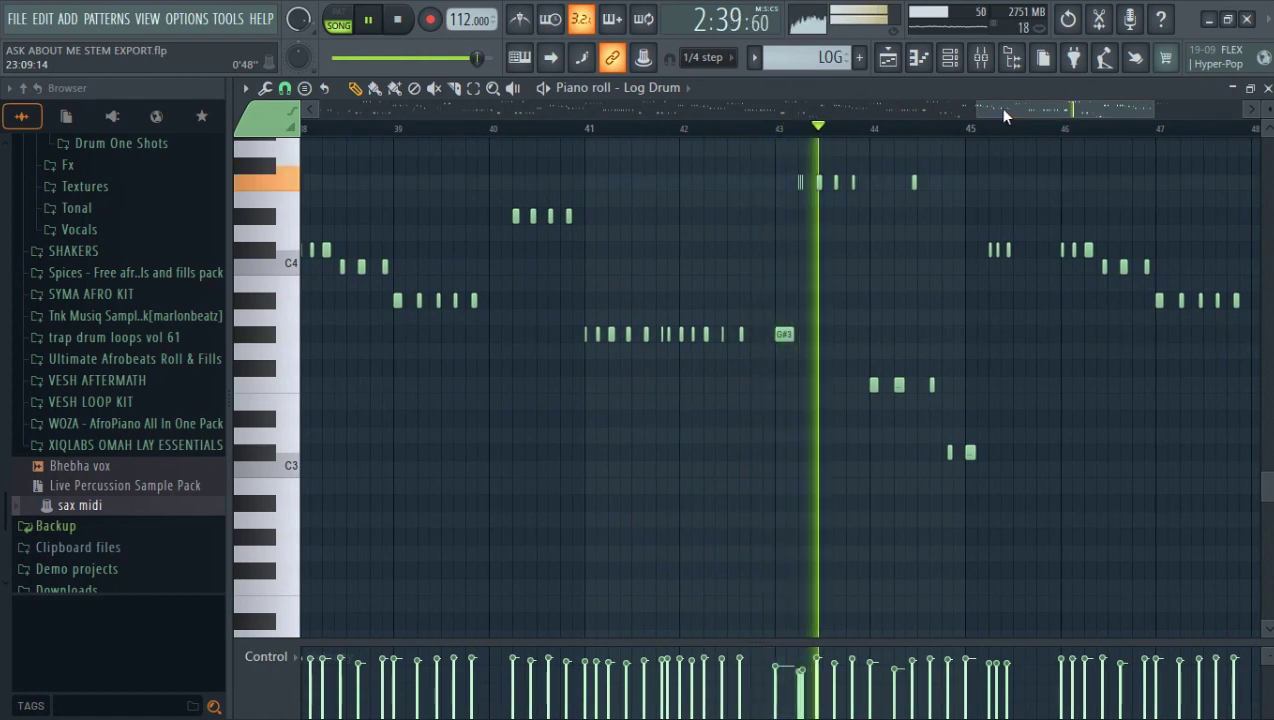
drag(1002, 108, 1052, 114)
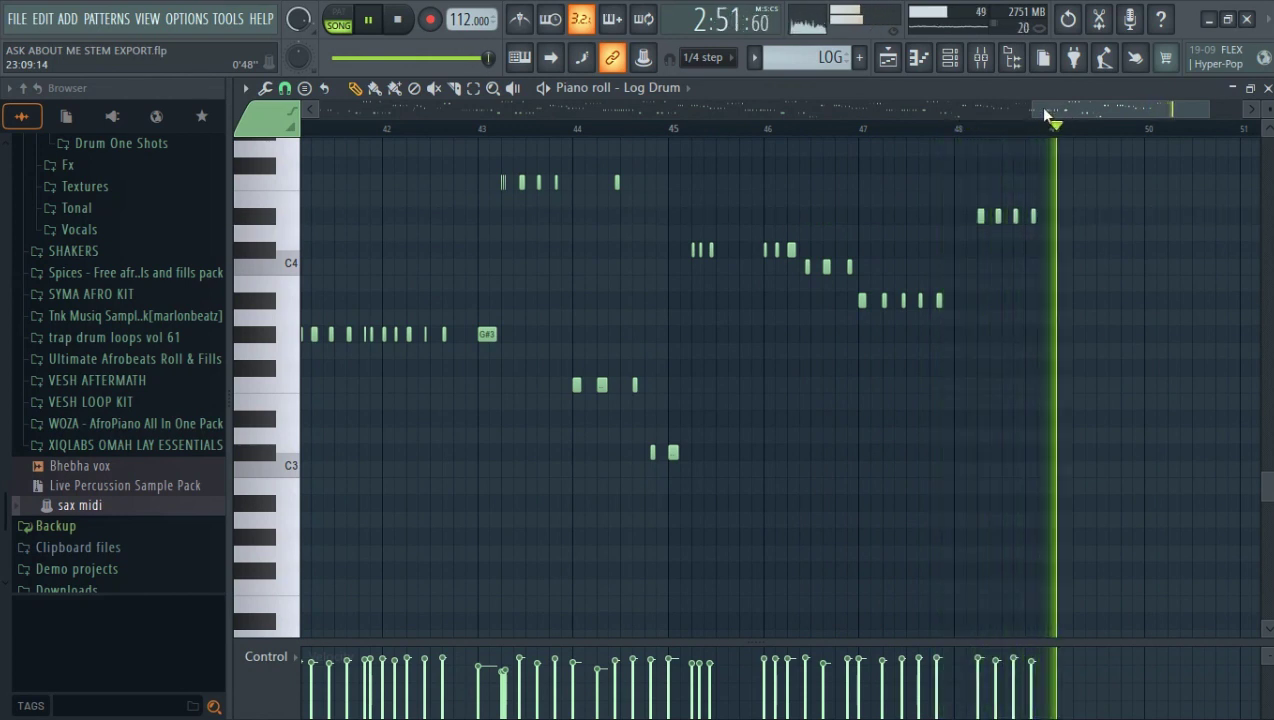
key(space)
Compare the channel rack with the playlist and locate the LOGBASS channel and its pattern
click(950, 60)
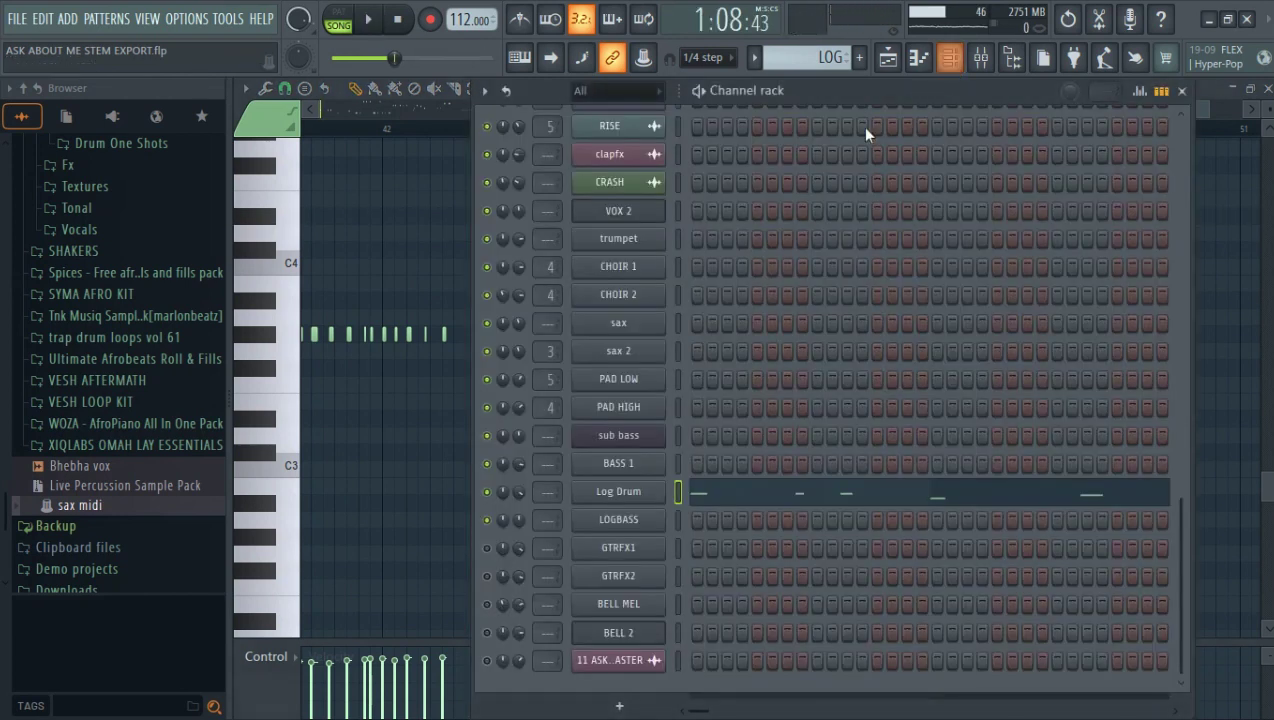
scroll(670, 200, up, 5)
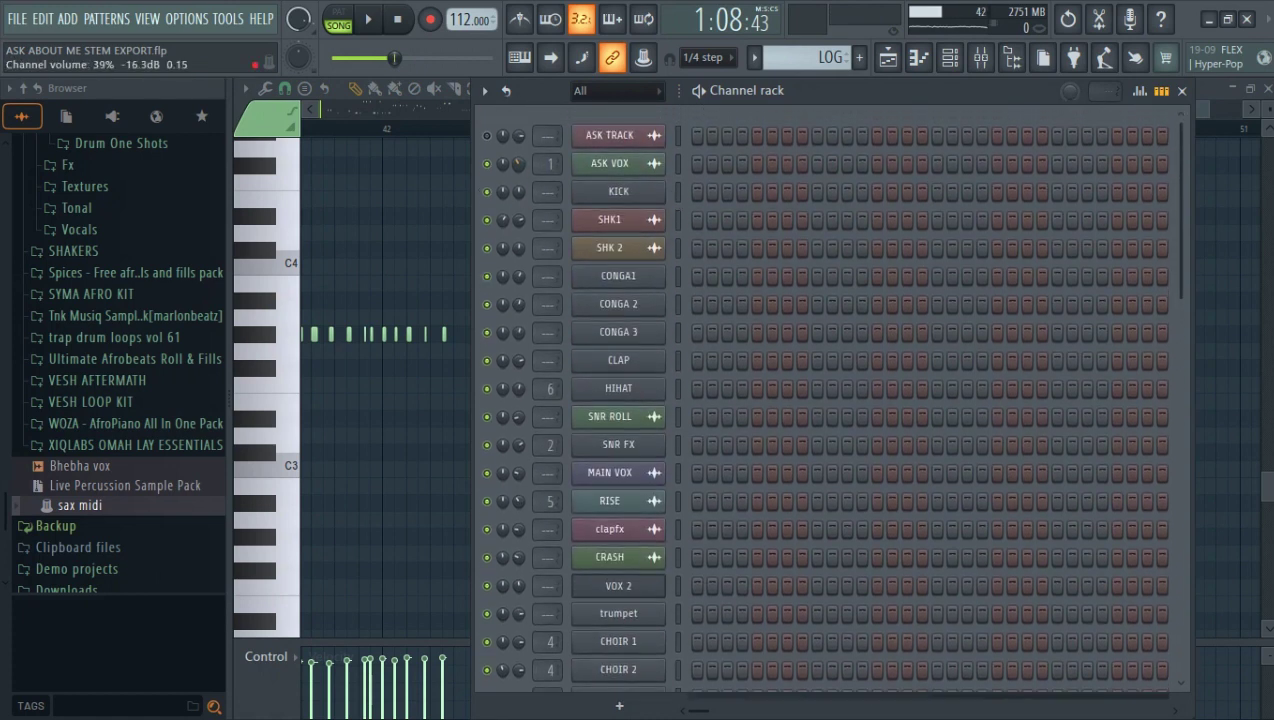
click(888, 62)
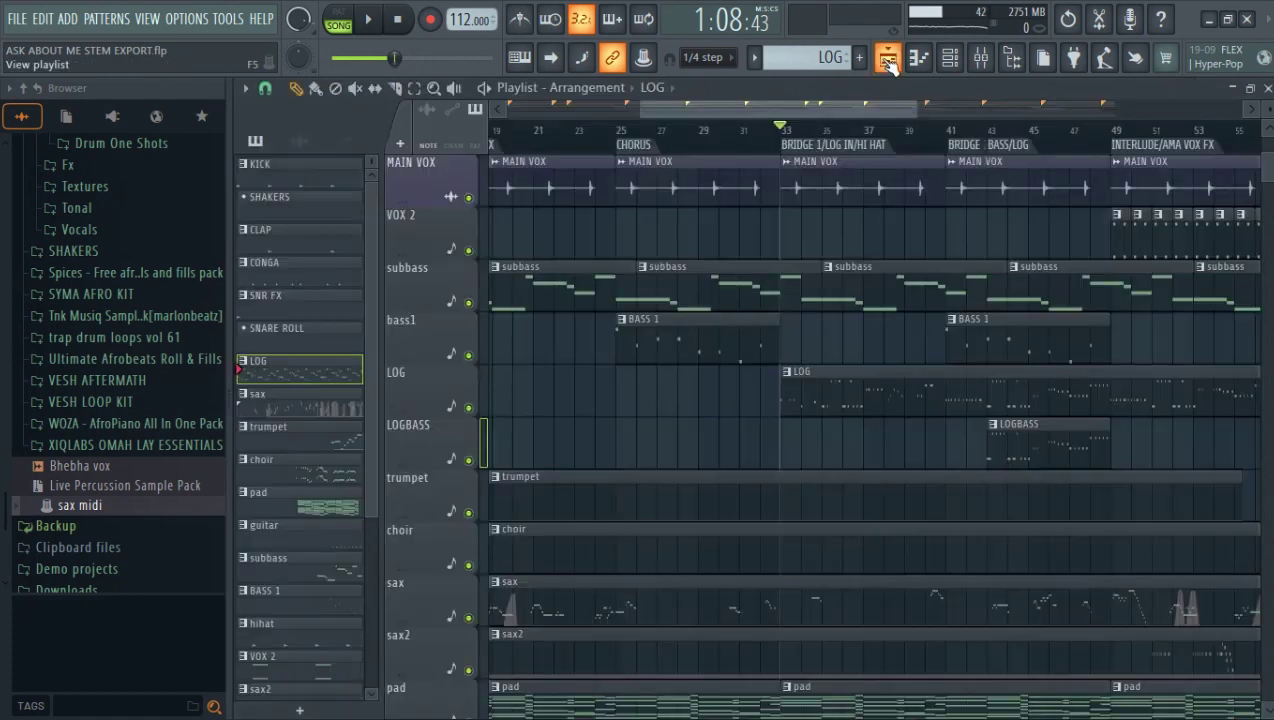
click(950, 60)
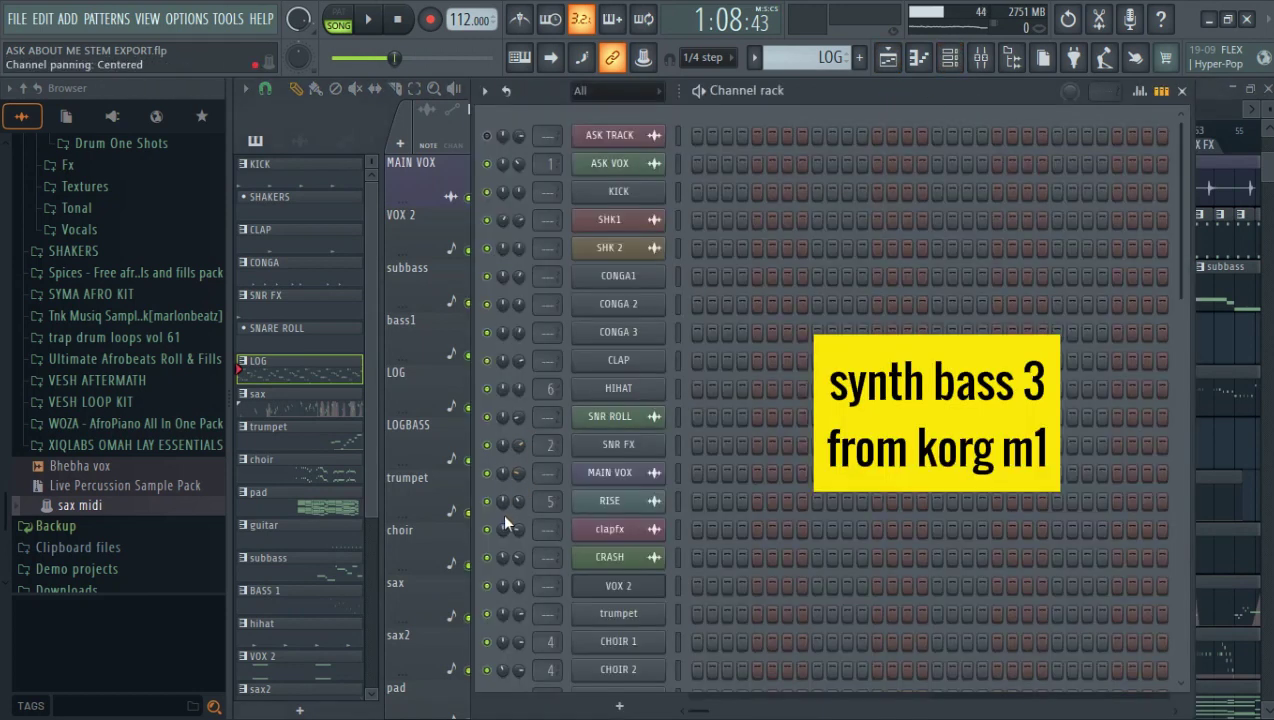
scroll(502, 513, down, 3)
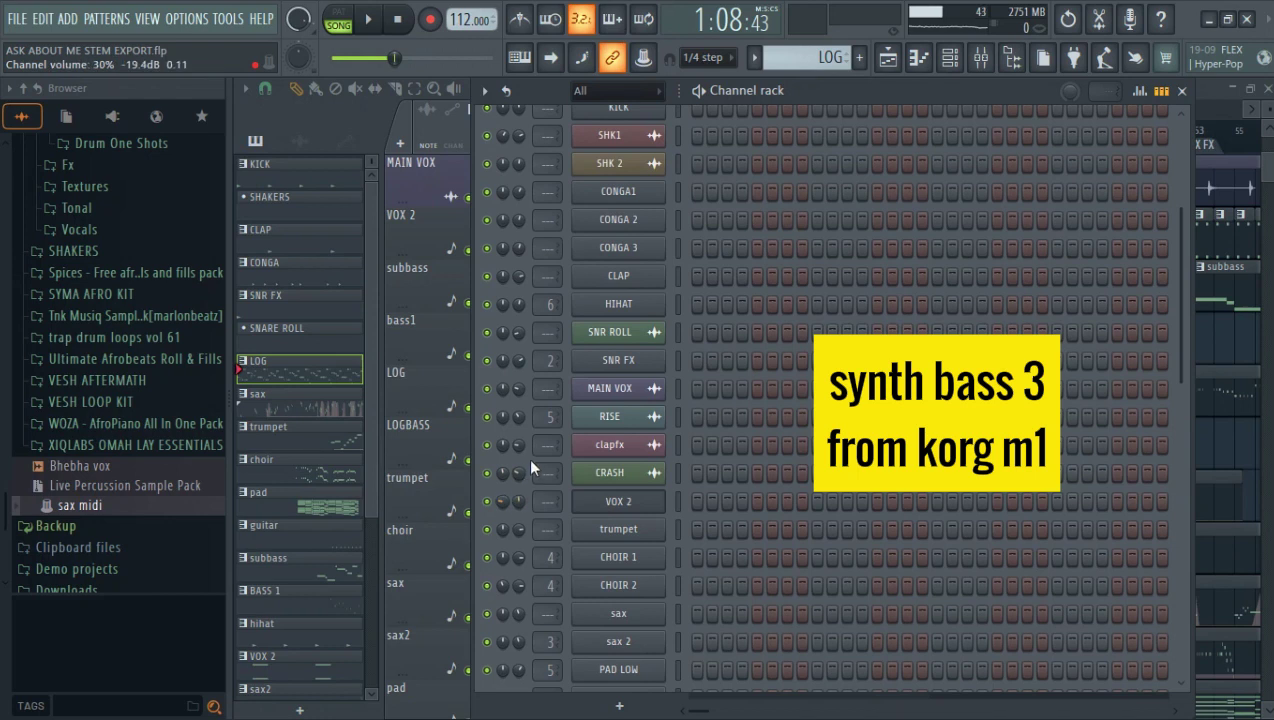
scroll(676, 563, down, 10)
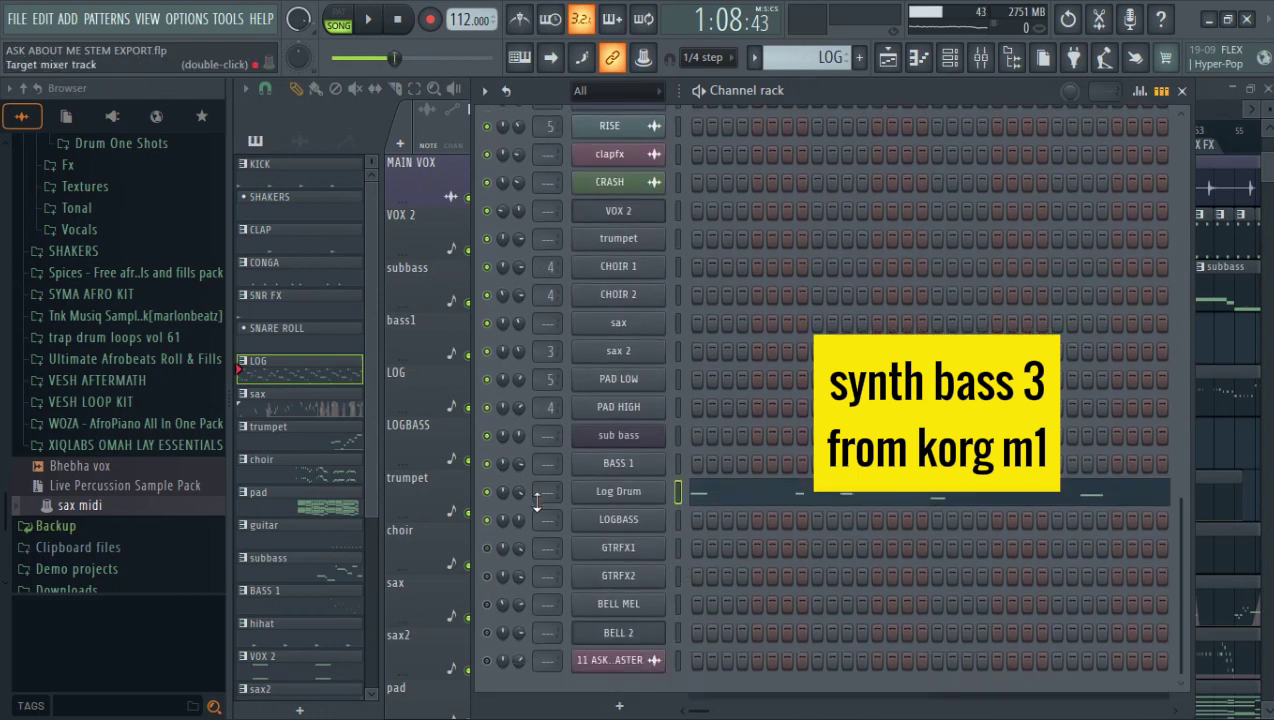
click(537, 515)
Play LOGBASS from bar 43 with the full arrangement, soloed, and together with the LOG track
click(1181, 90)
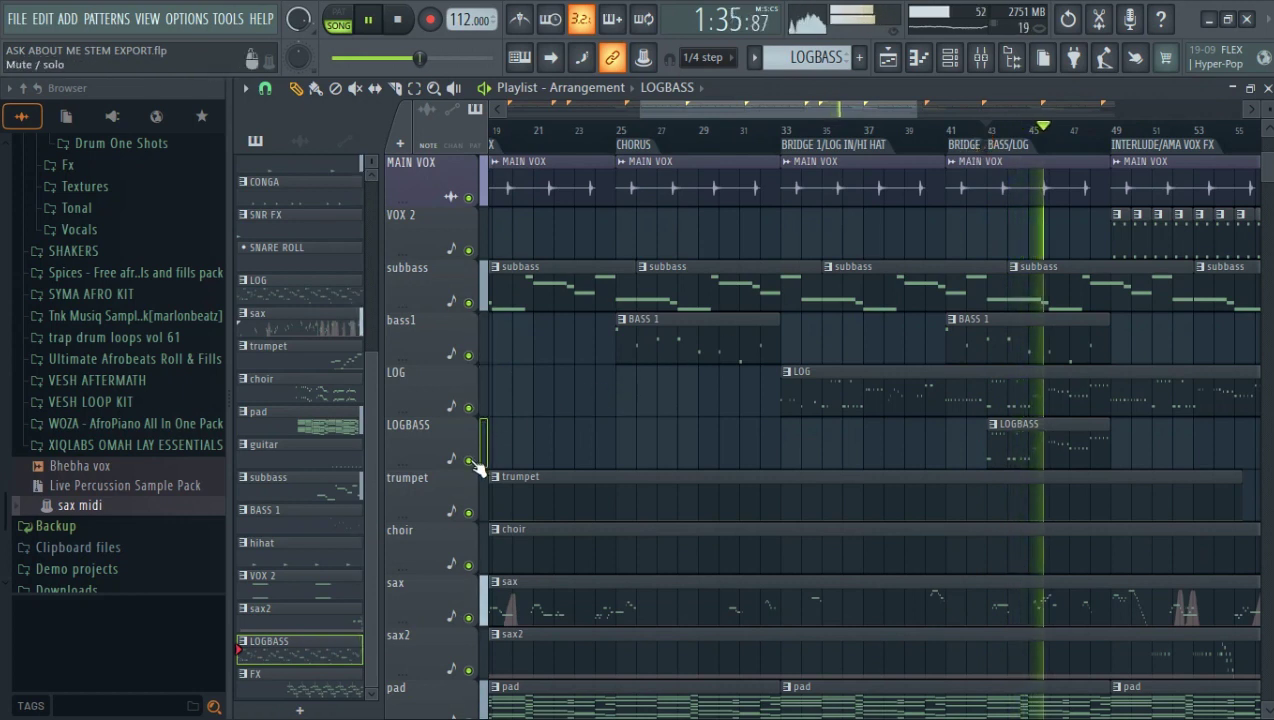
key(space)
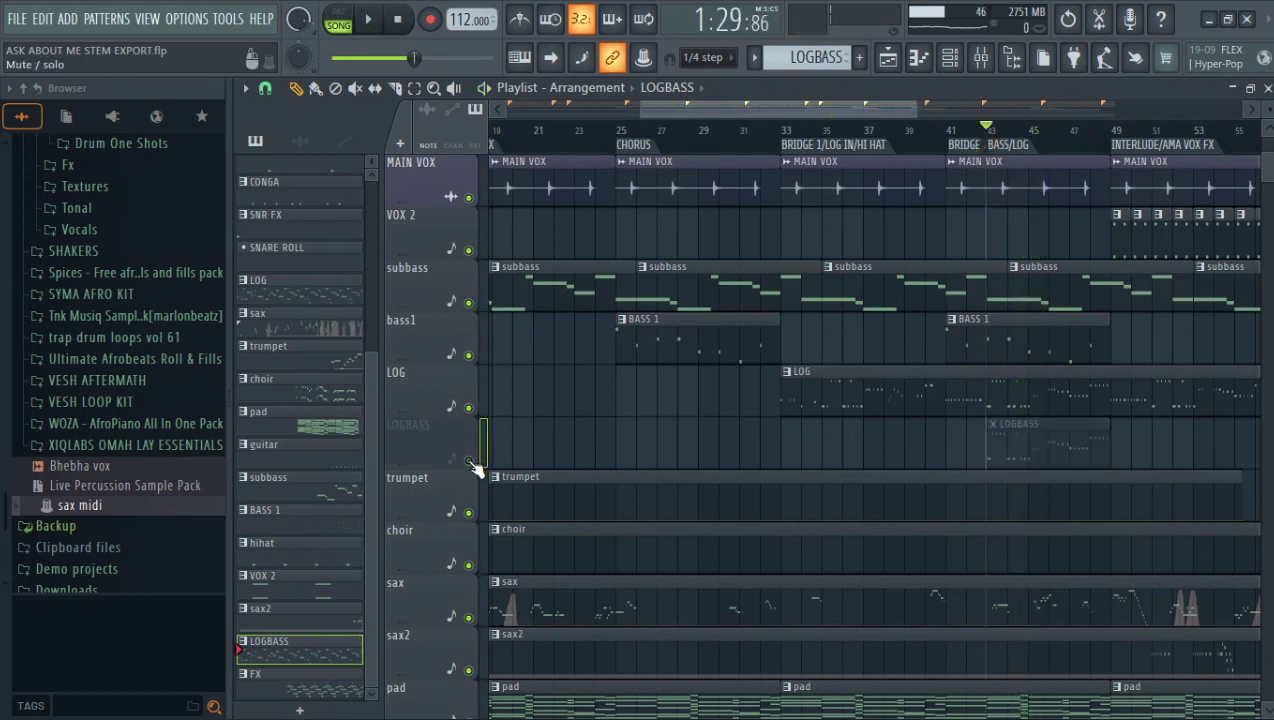
right_click(469, 461)
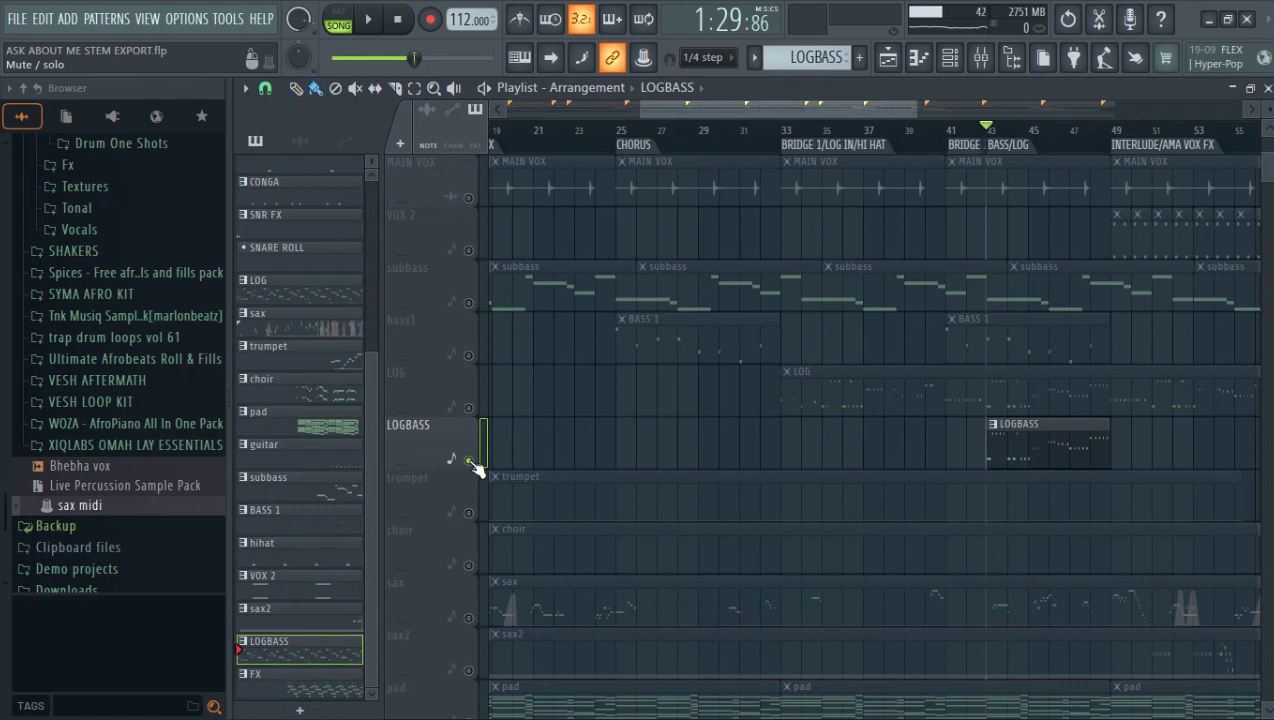
key(space)
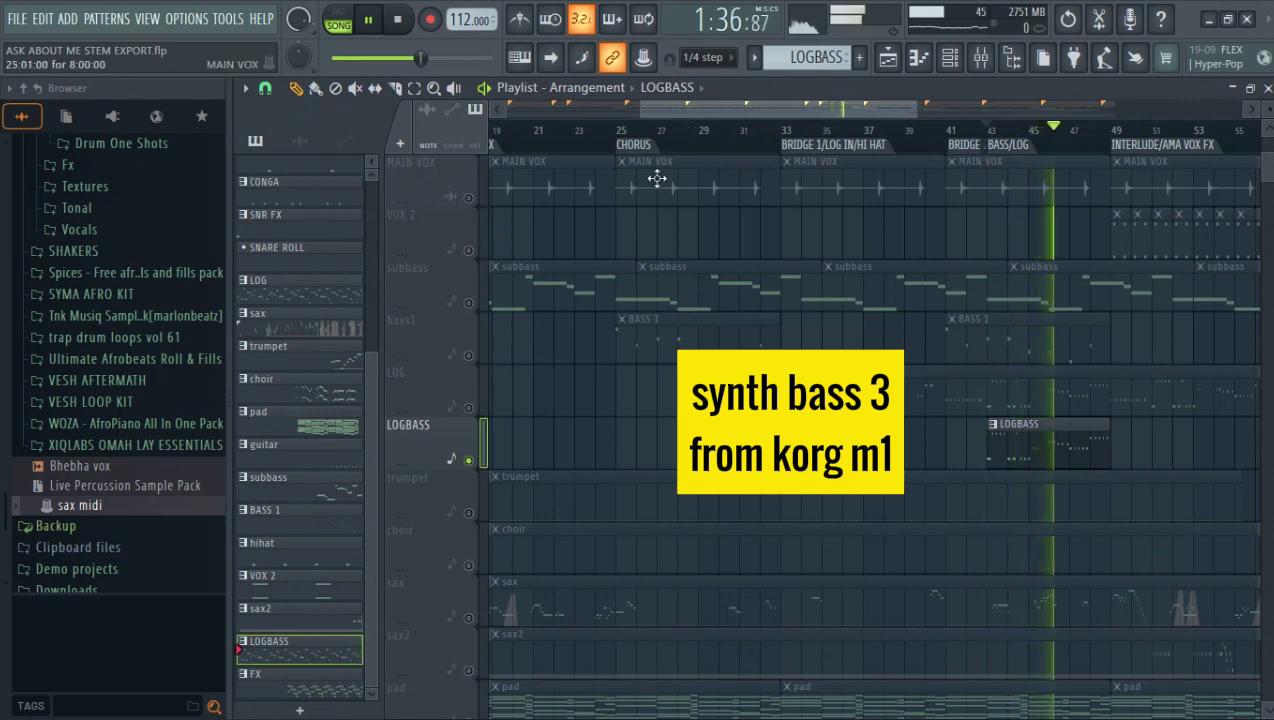
click(468, 408)
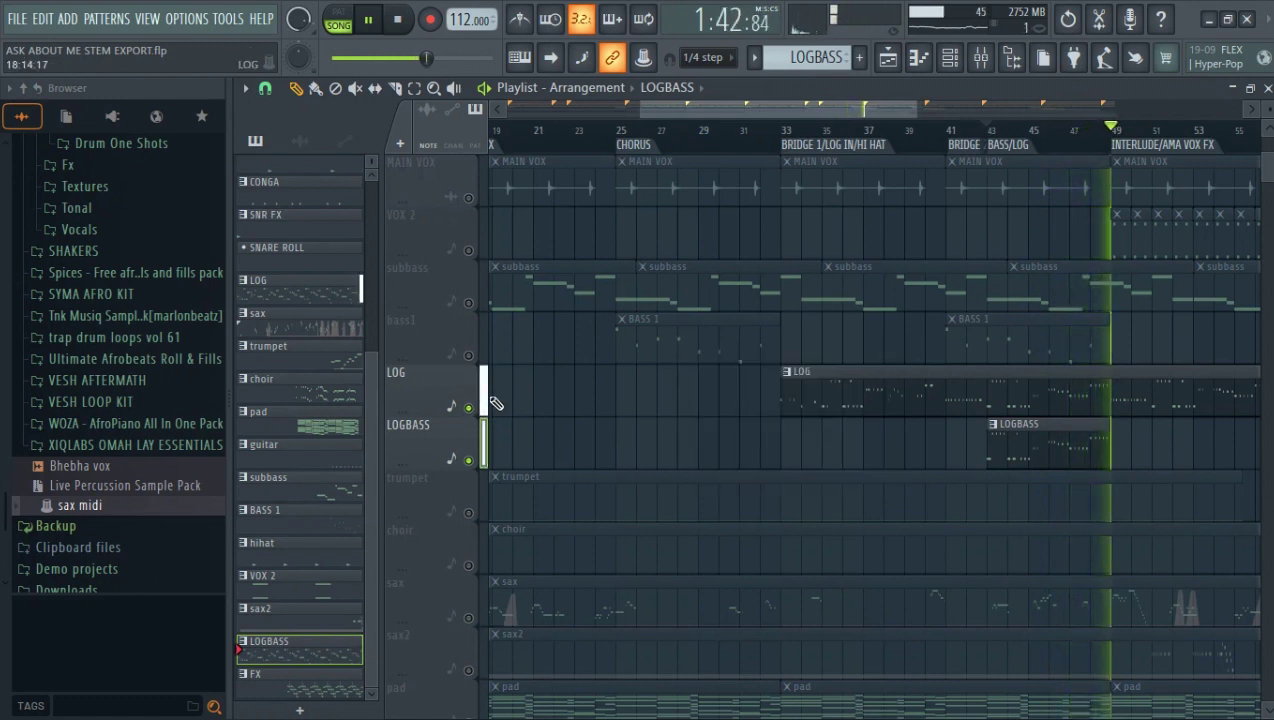
key(space)
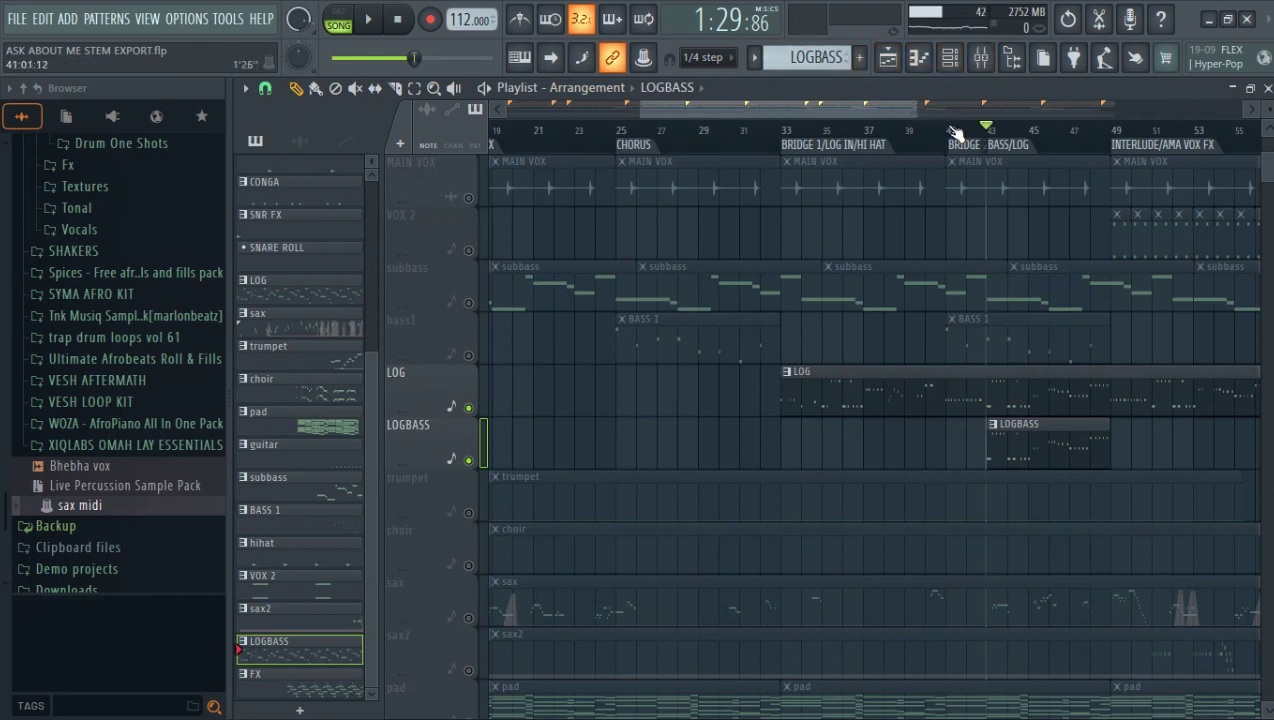
Examine the LOG and LOGBASS tracks across the playlist's later sections up to the OUTRO marker
scroll(930, 120, down, 4)
drag(906, 107, 1002, 114)
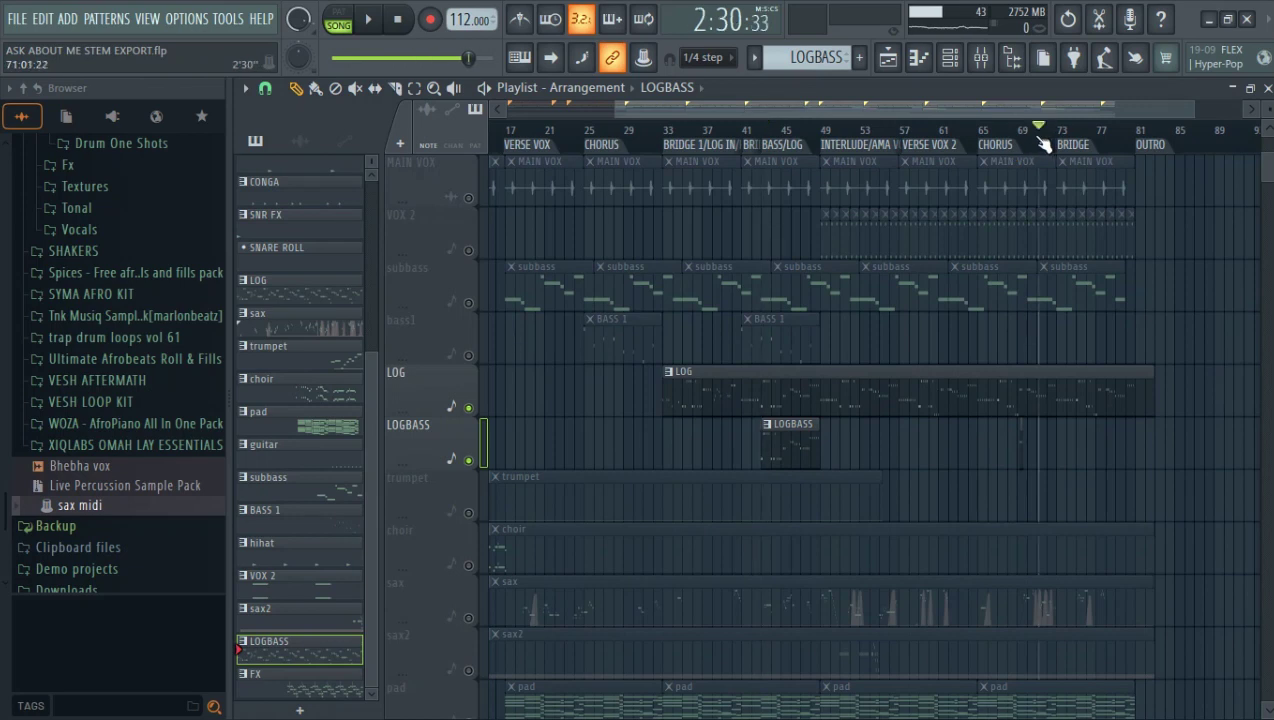
scroll(1040, 135, up, 5)
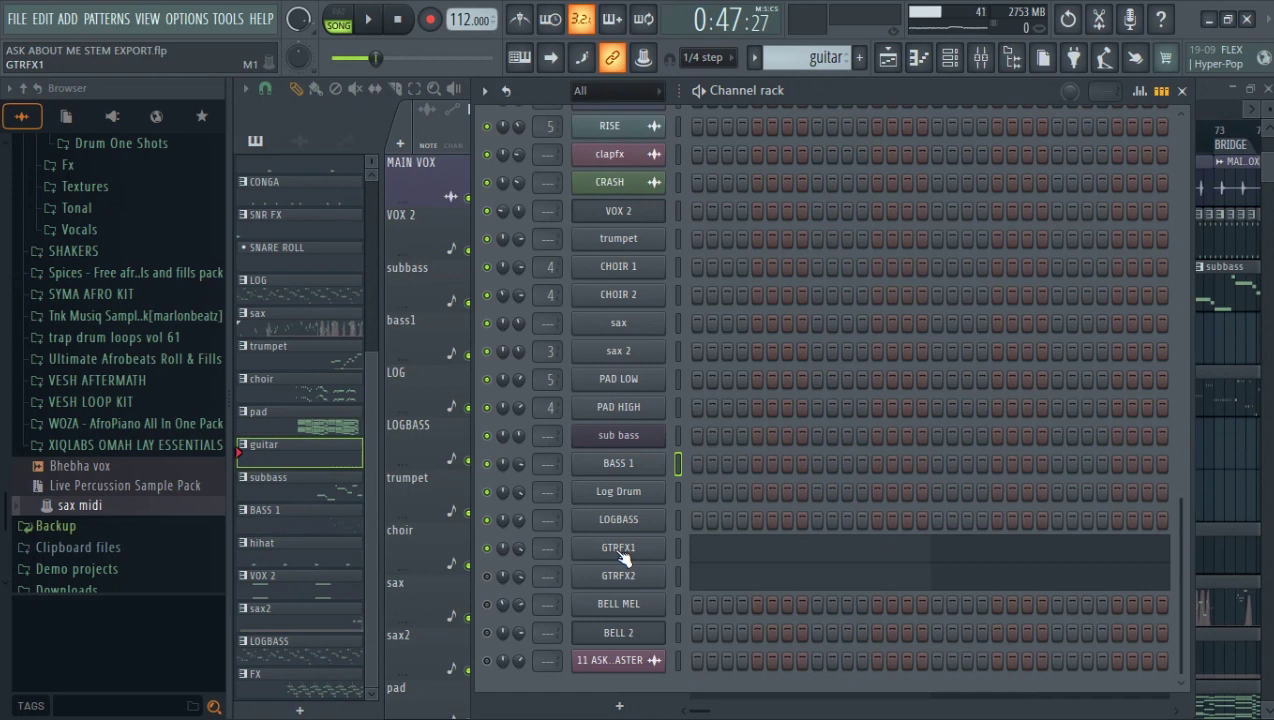
Audition the guitar pattern's GTRFX1 channel soloed and view GTRFX2's Korg M1 ClickBass program
click(619, 549)
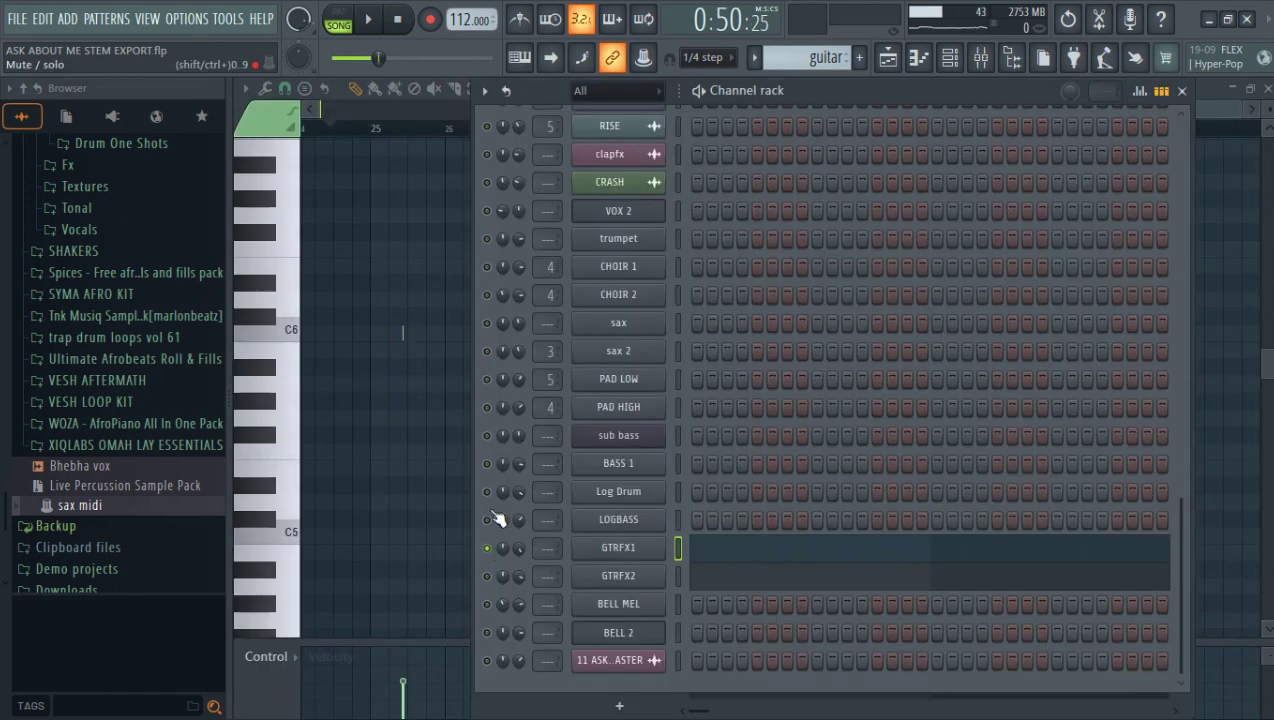
key(space)
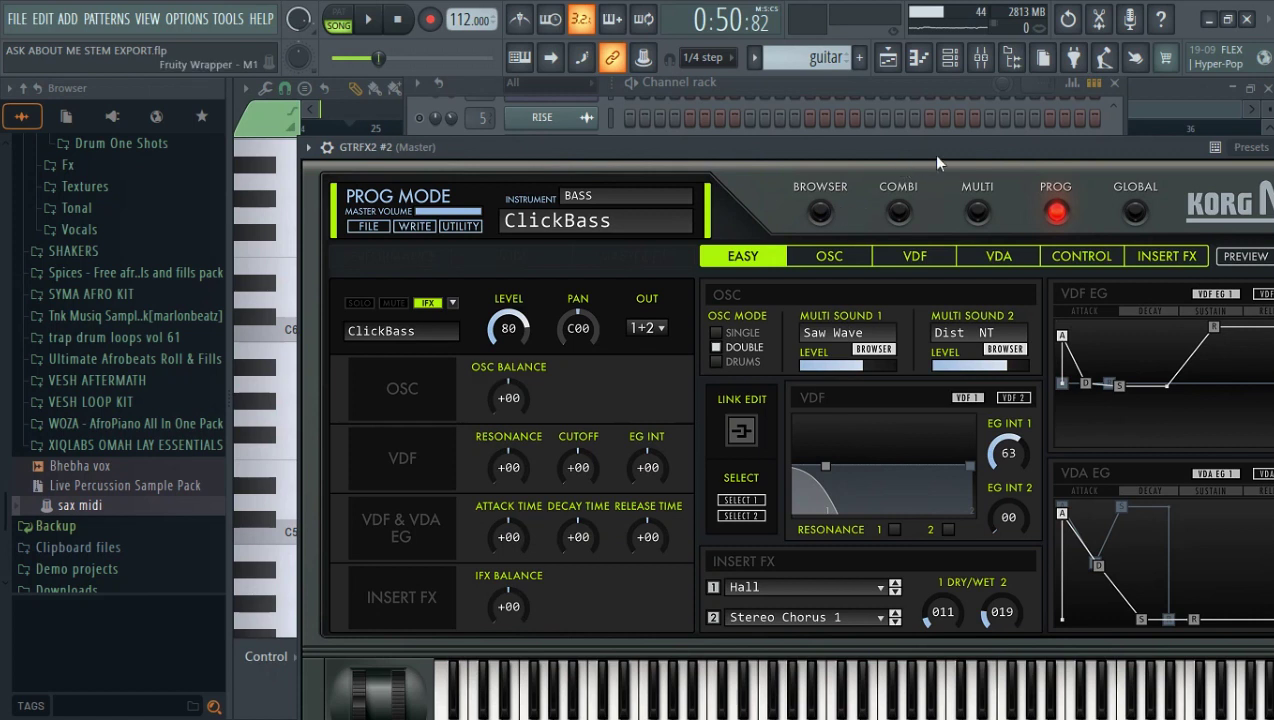
drag(975, 145, 899, 148)
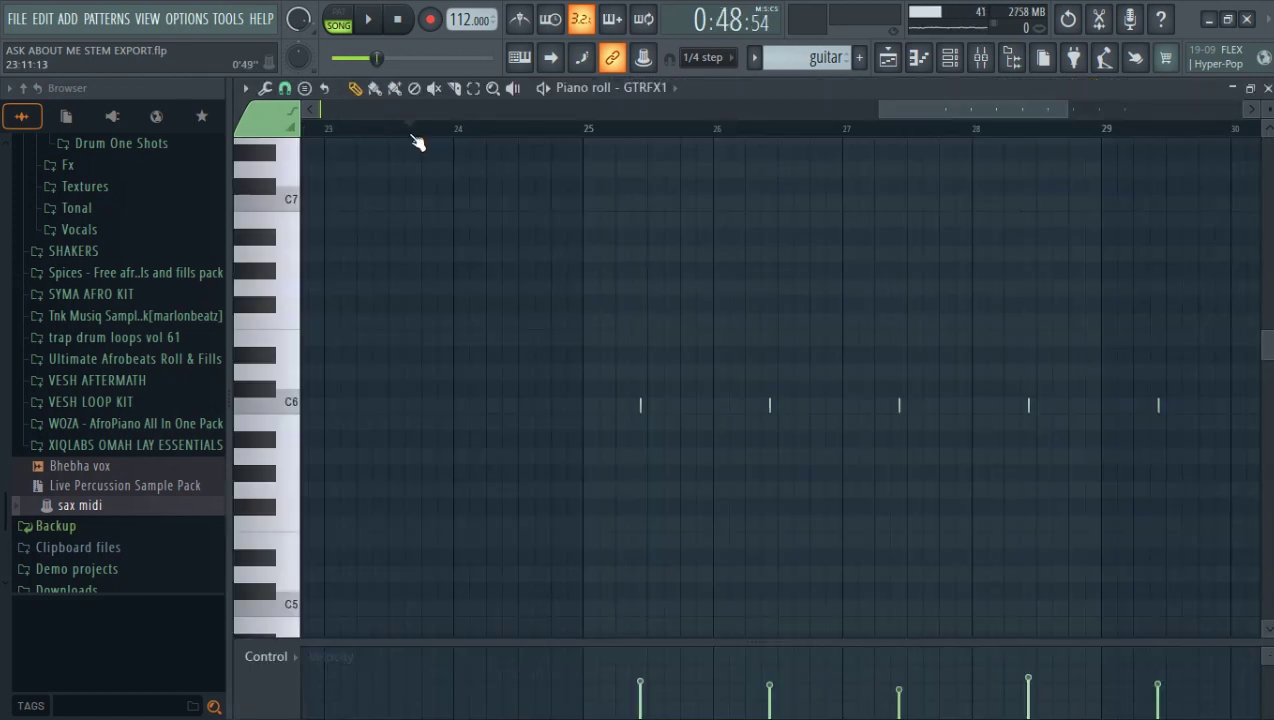
Play the GTRFX1 notes in the piano roll with the full arrangement from bar 23 into bar 32
key(space)
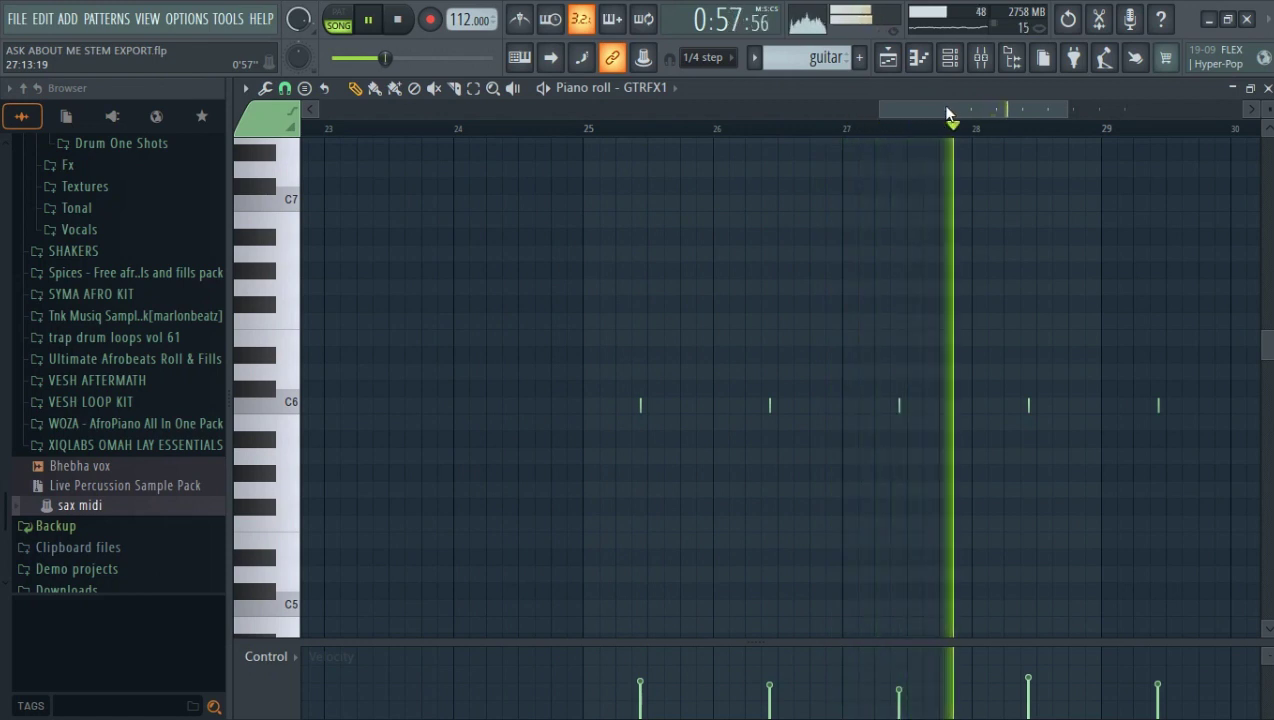
drag(946, 105, 1060, 112)
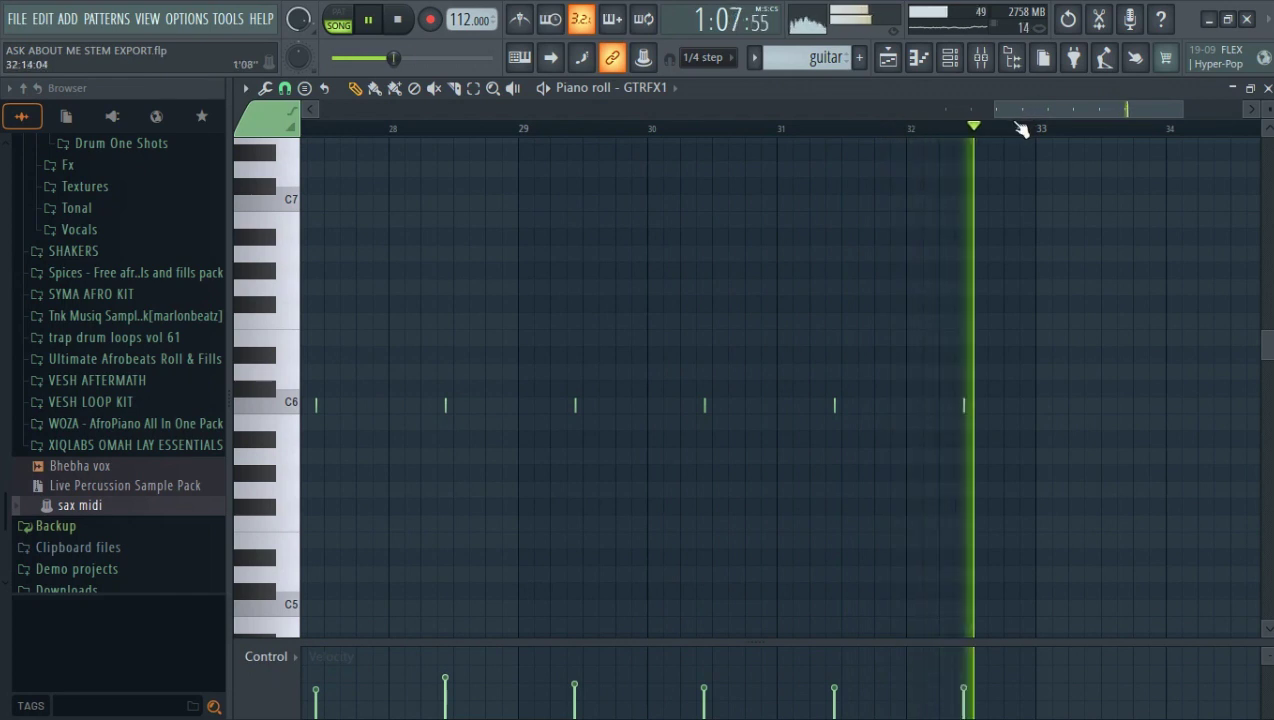
key(space)
View the BELL MEL channel's Korg Music Box program and switch to the FX pattern
click(951, 60)
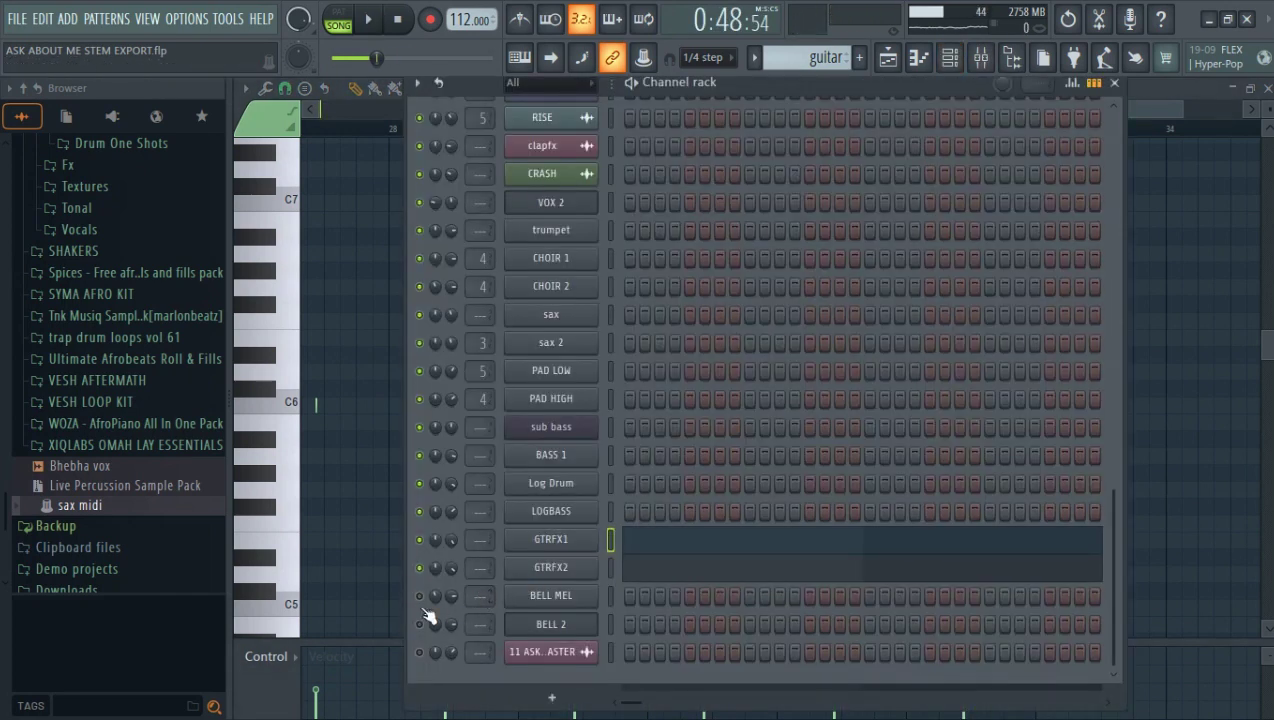
click(556, 600)
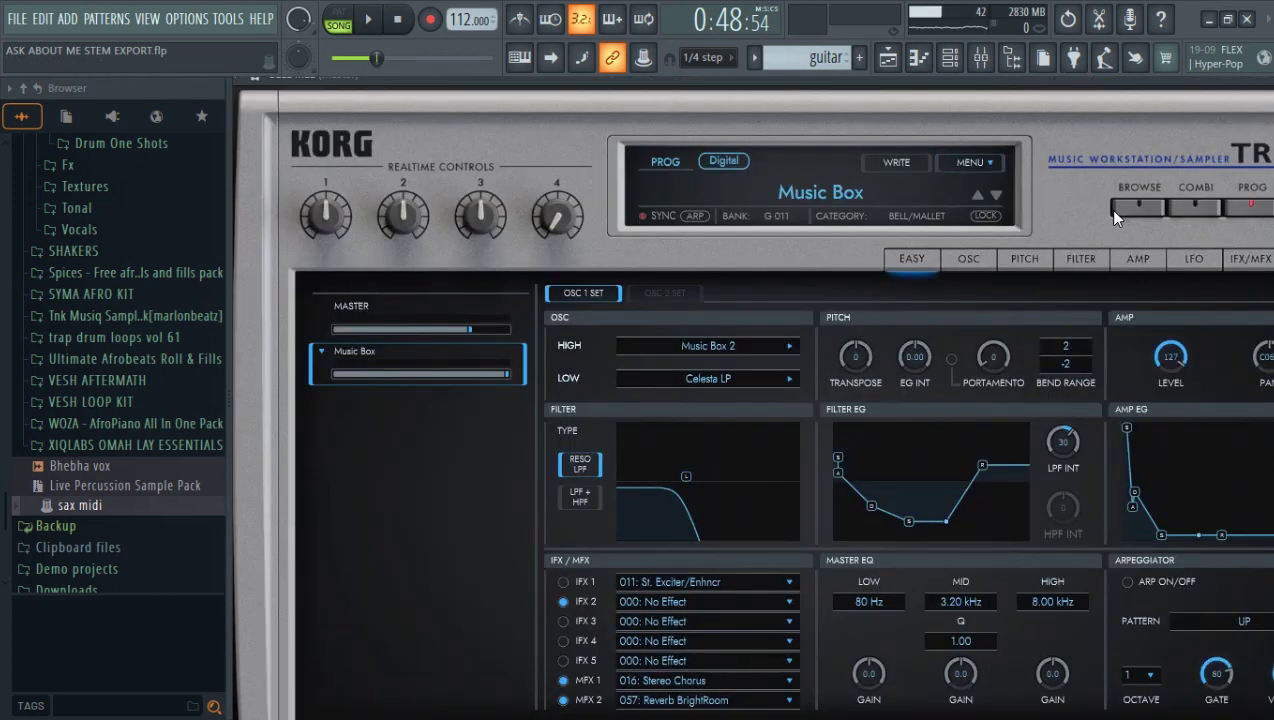
click(843, 58)
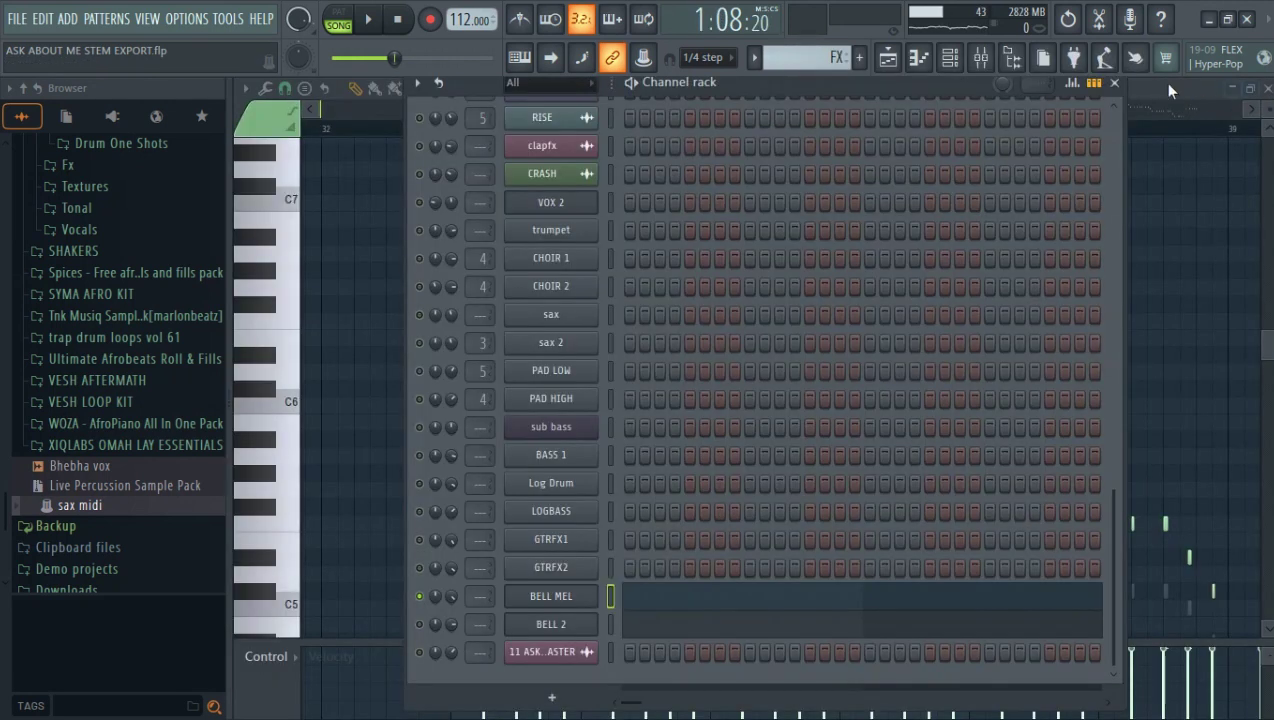
Play the BELL MEL notes soloed in the piano roll from bar 33 into bar 42
click(1116, 84)
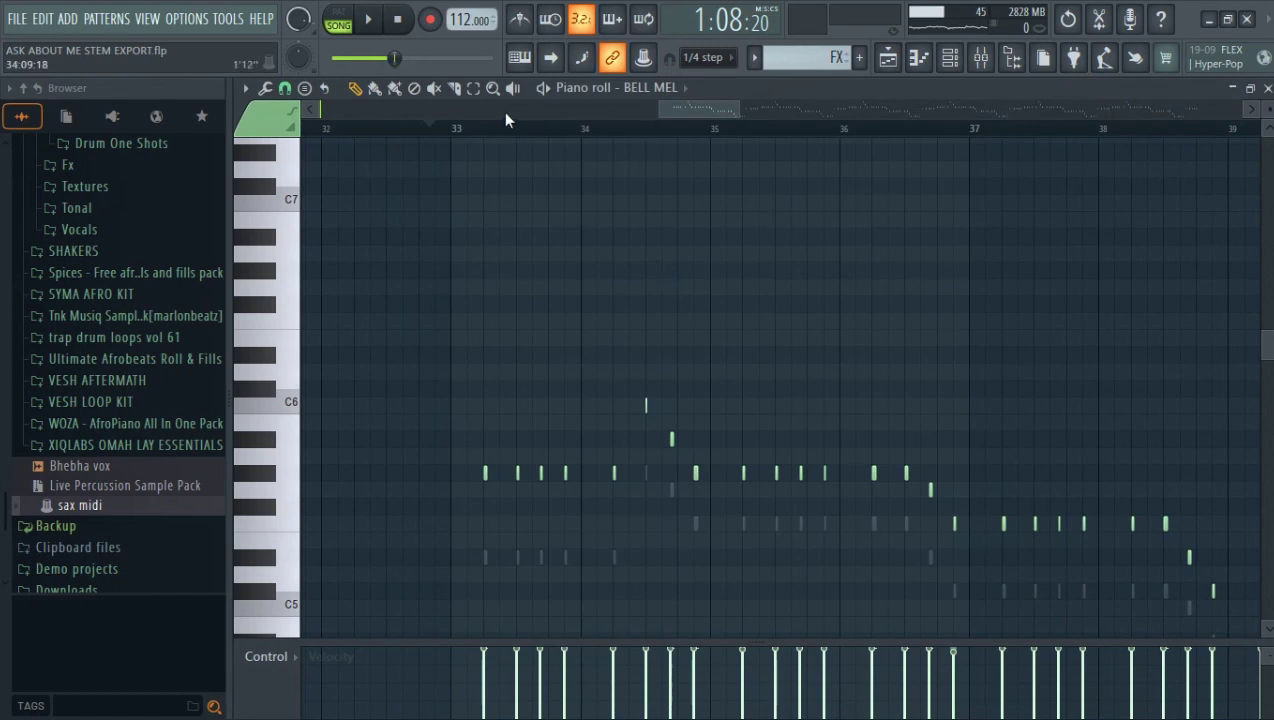
click(478, 130)
key(space)
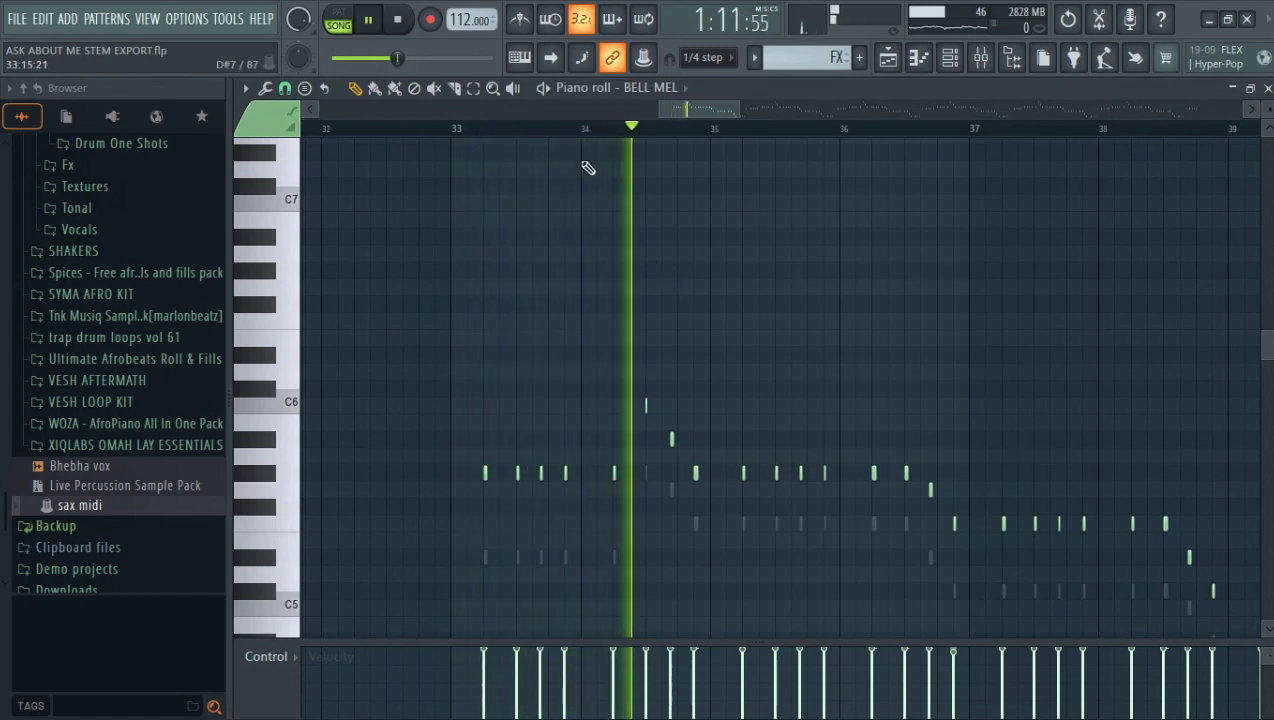
drag(720, 108, 769, 106)
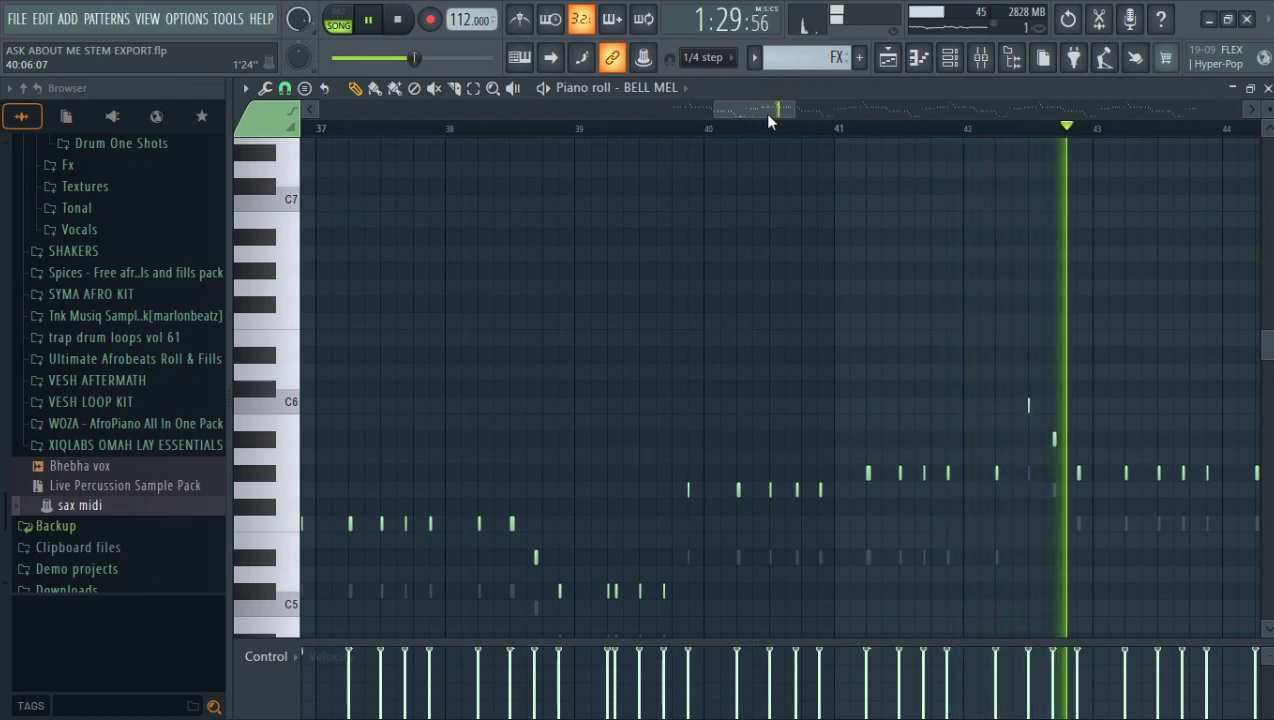
key(space)
View the BELL 2 channel's Korg Triton Celesta program and open its notes in the piano roll
key(F6)
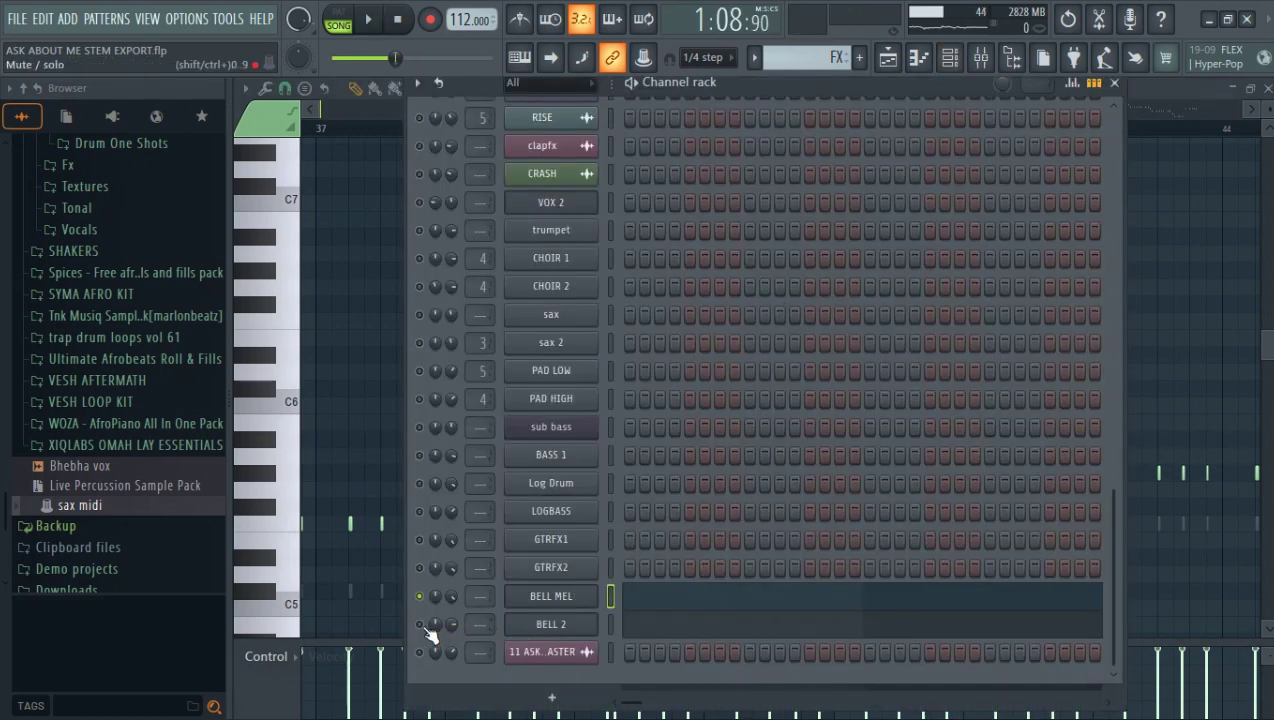
click(551, 596)
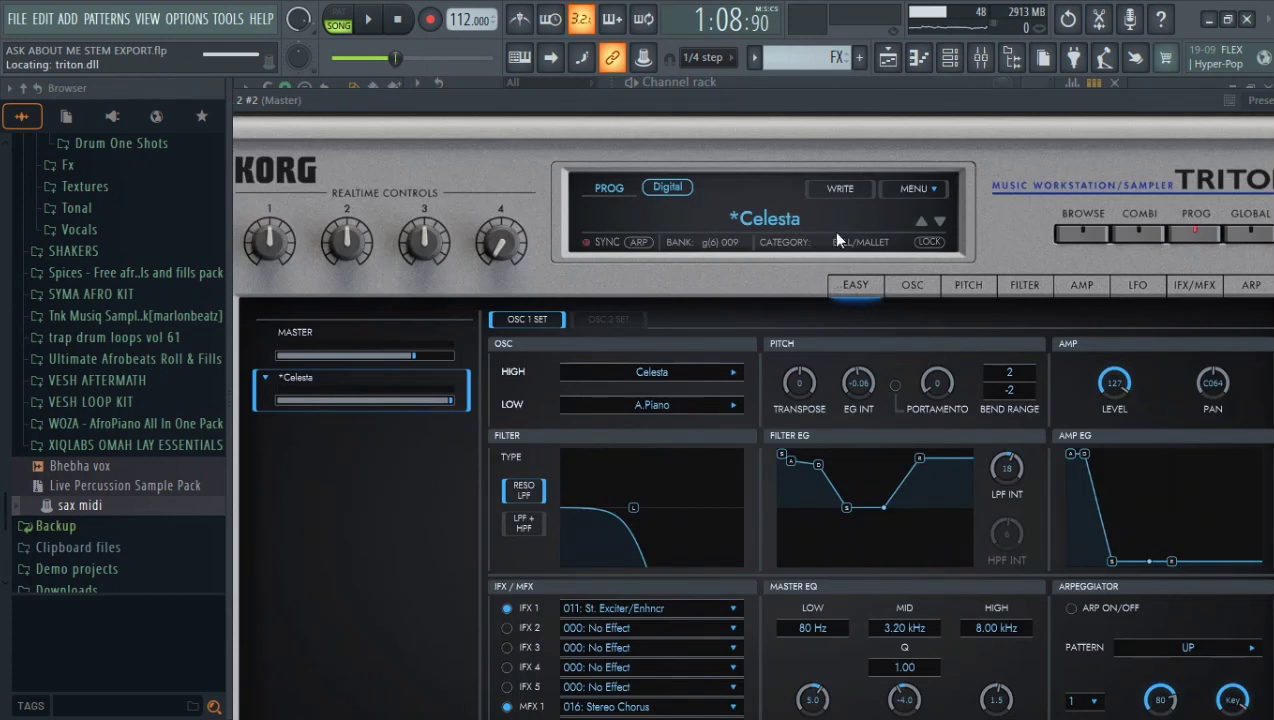
click(950, 66)
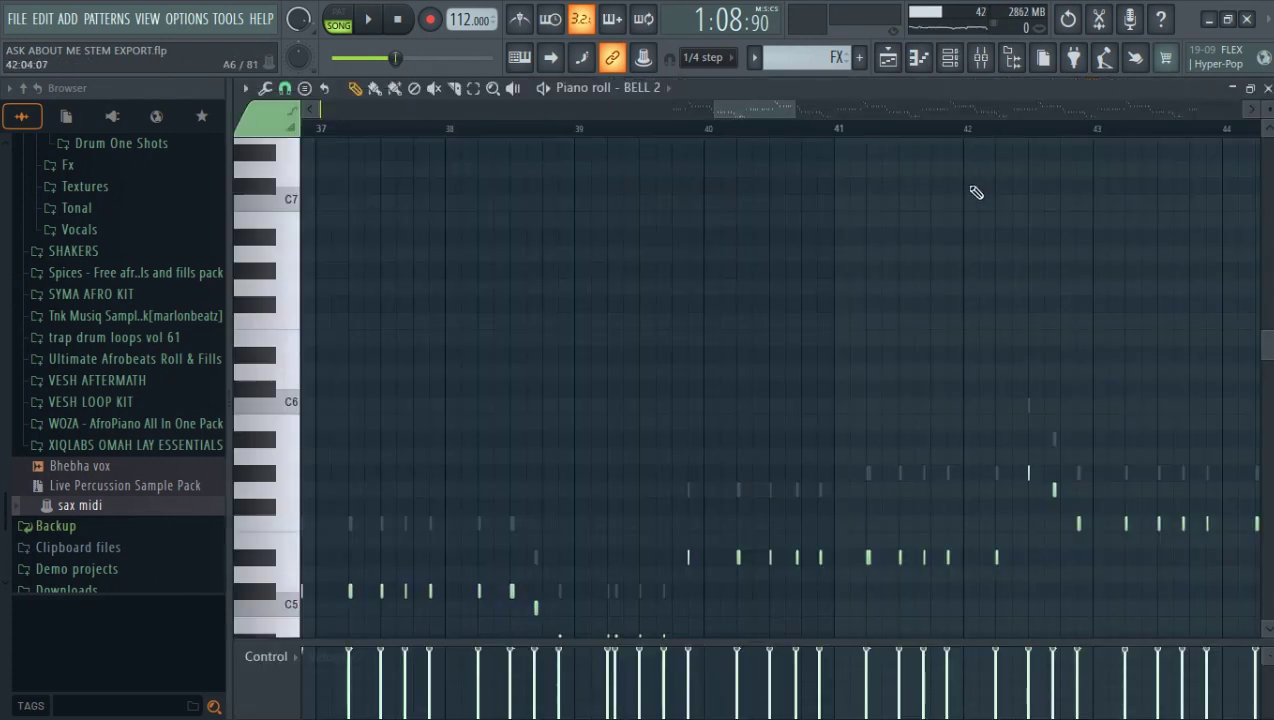
Play the BELL 2 notes soloed from around bar 33 into bar 42
drag(730, 110, 656, 108)
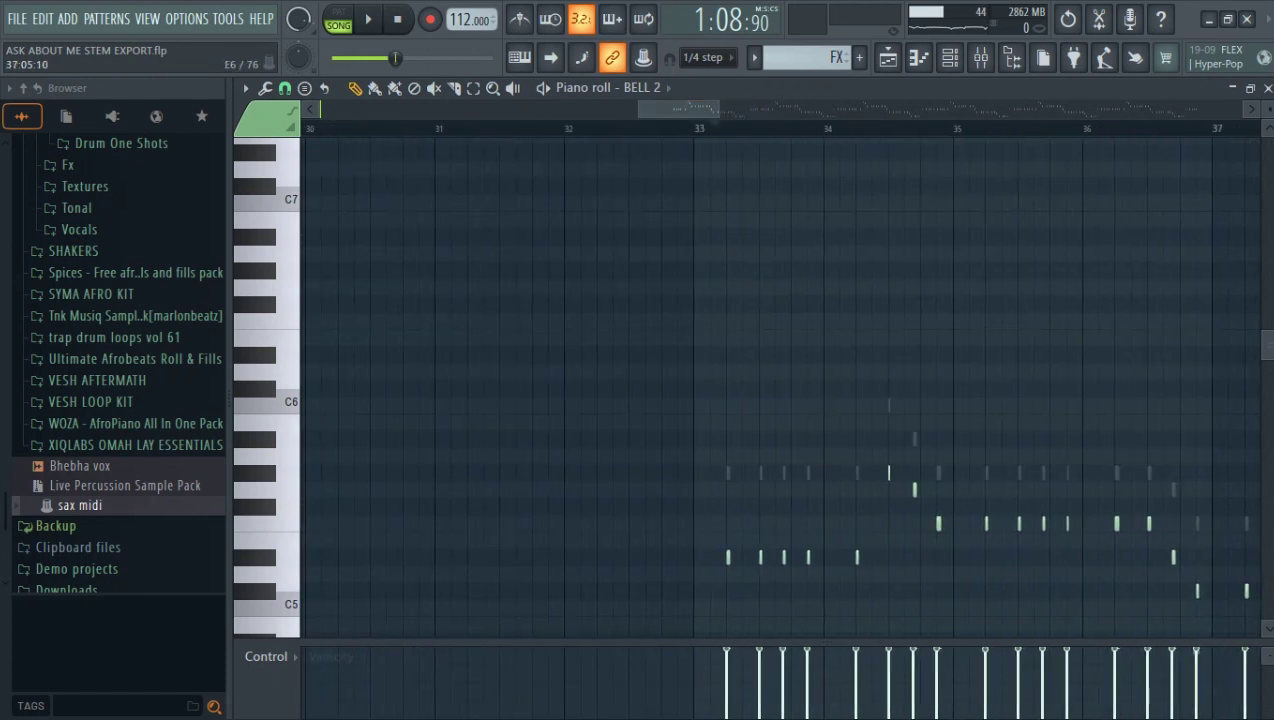
scroll(1063, 330, down, 3)
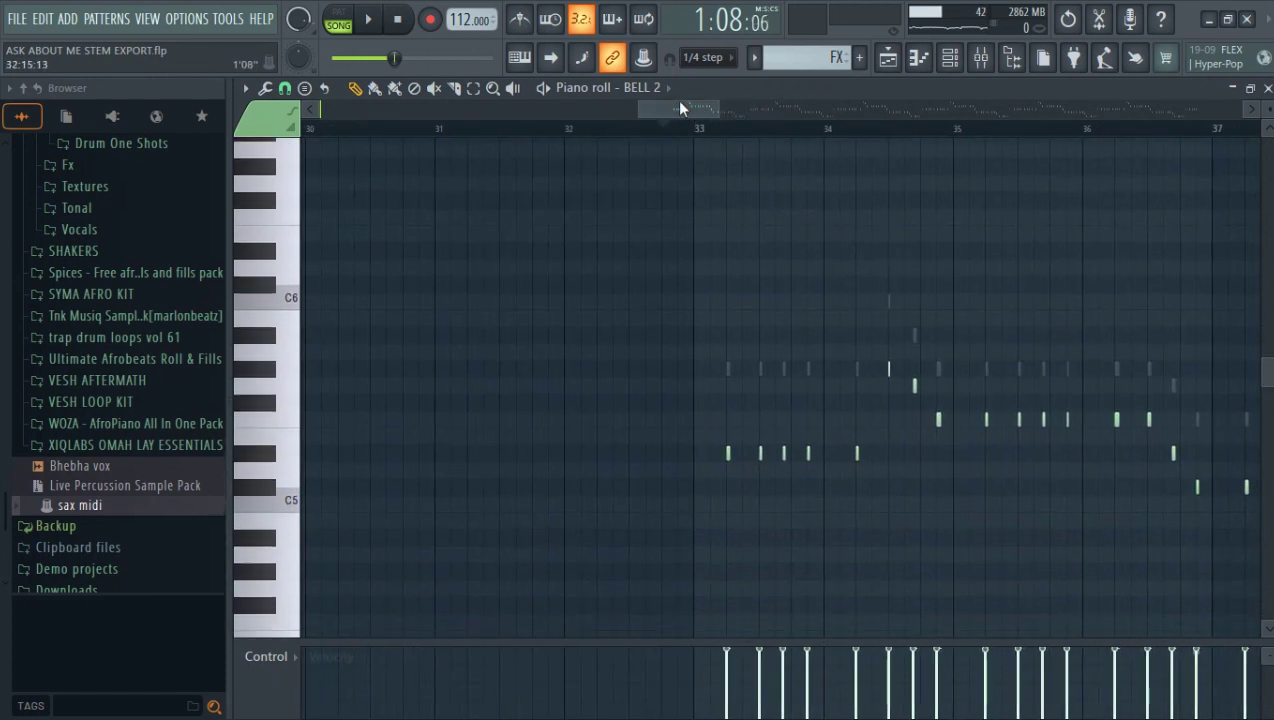
key(space)
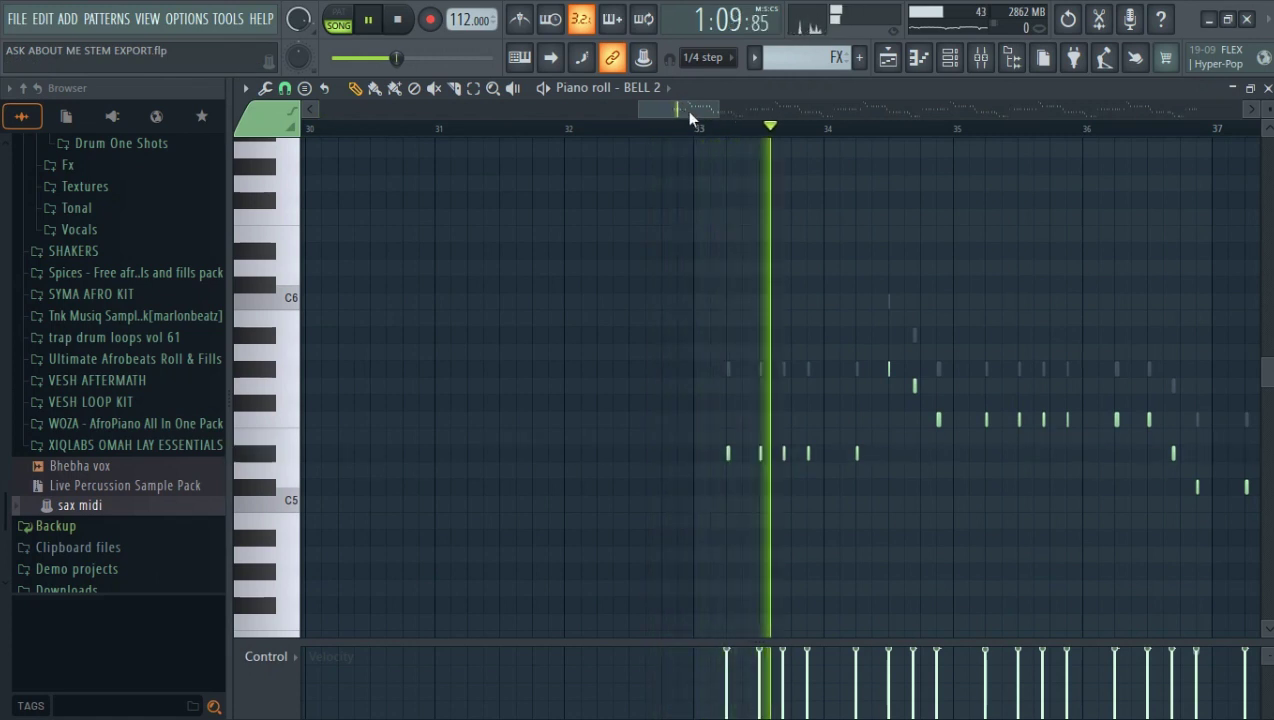
drag(690, 113, 800, 119)
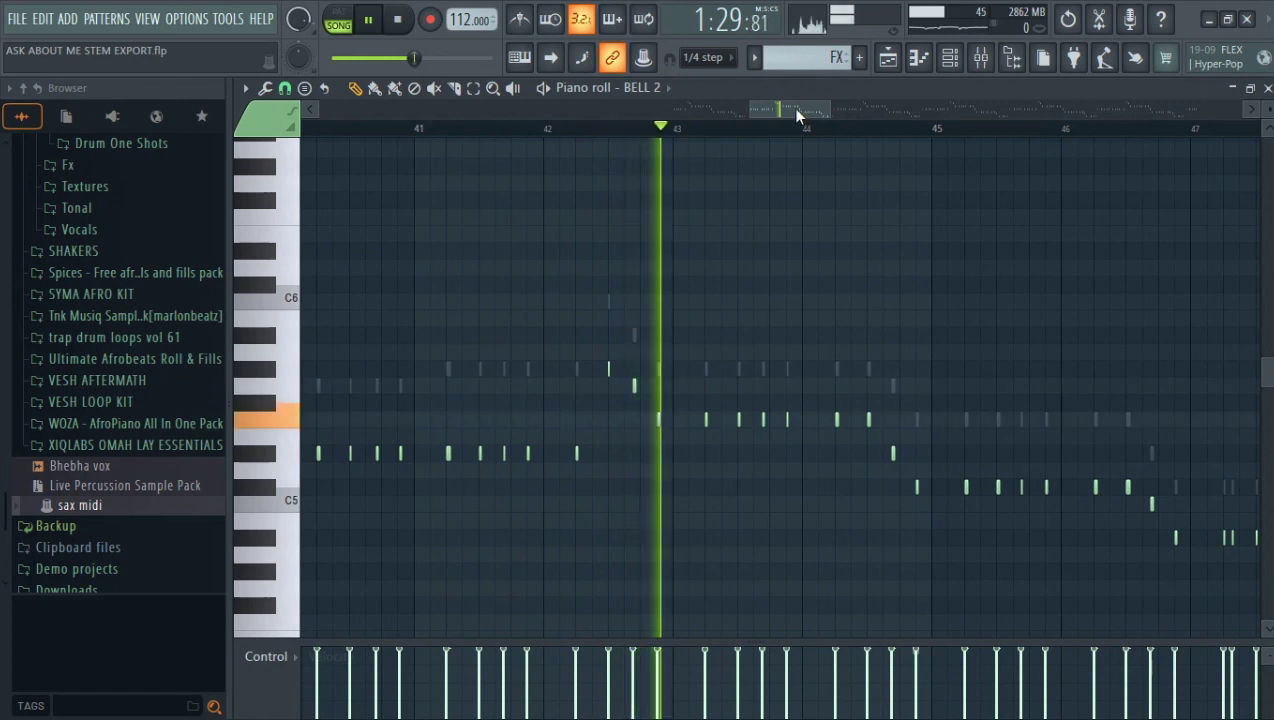
key(space)
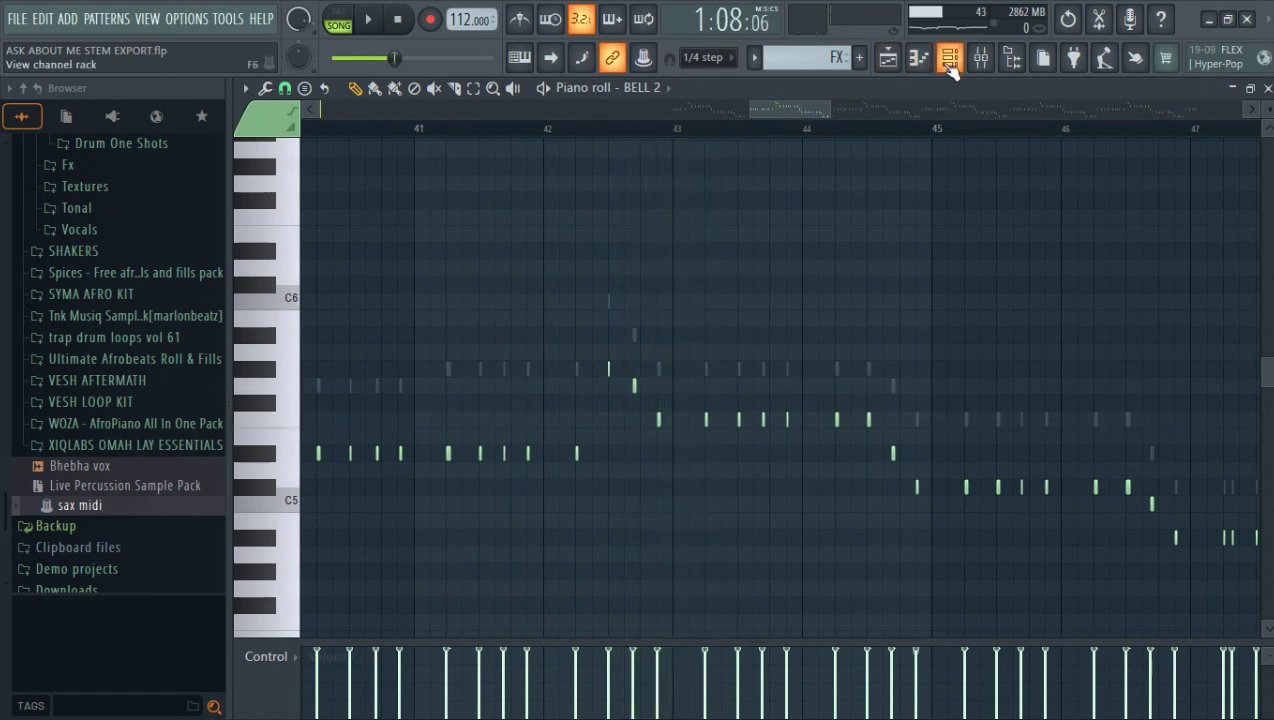
Audition BELL MEL and BELL 2 together, with all other channels muted, from around bar 33 into bar 40
click(950, 62)
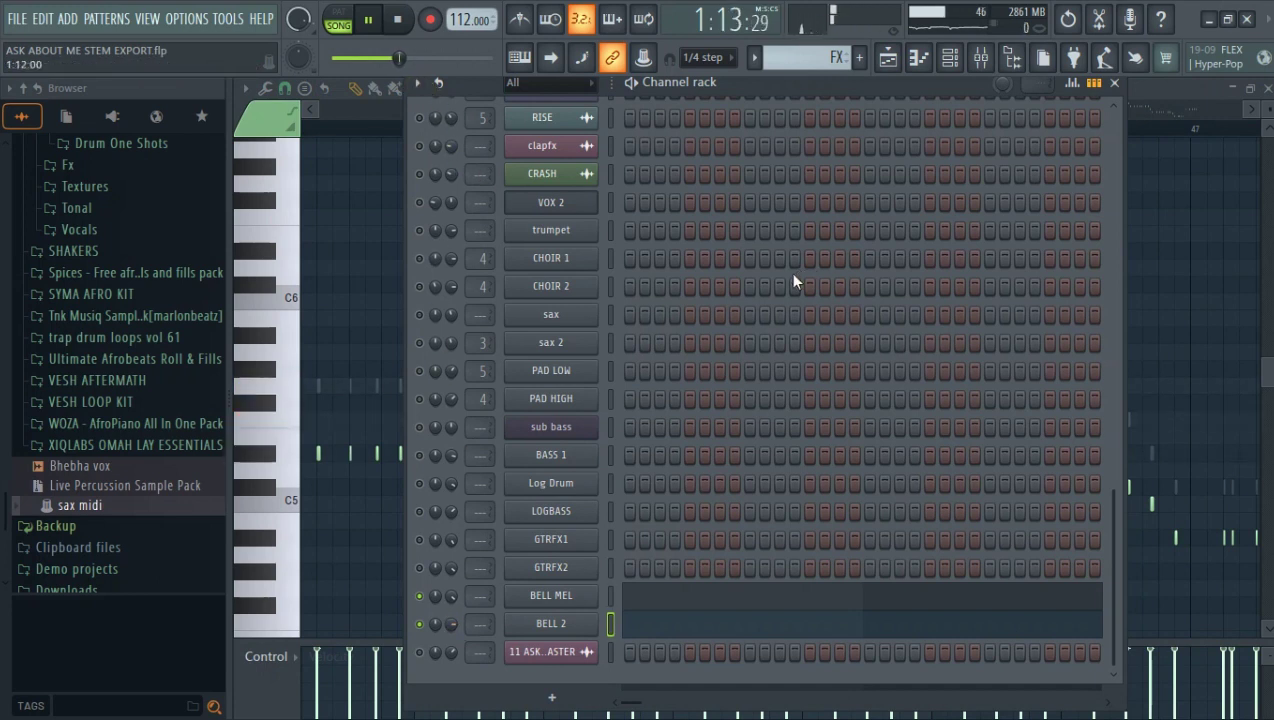
click(1115, 84)
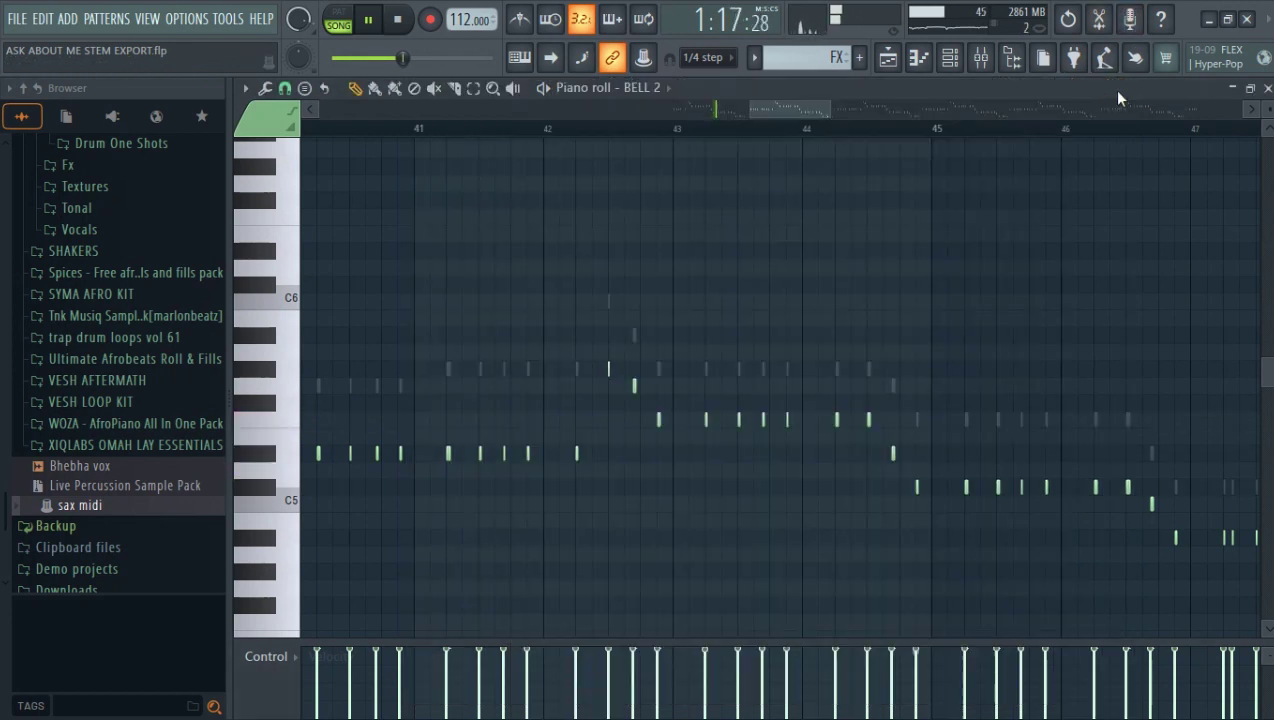
drag(813, 106, 773, 110)
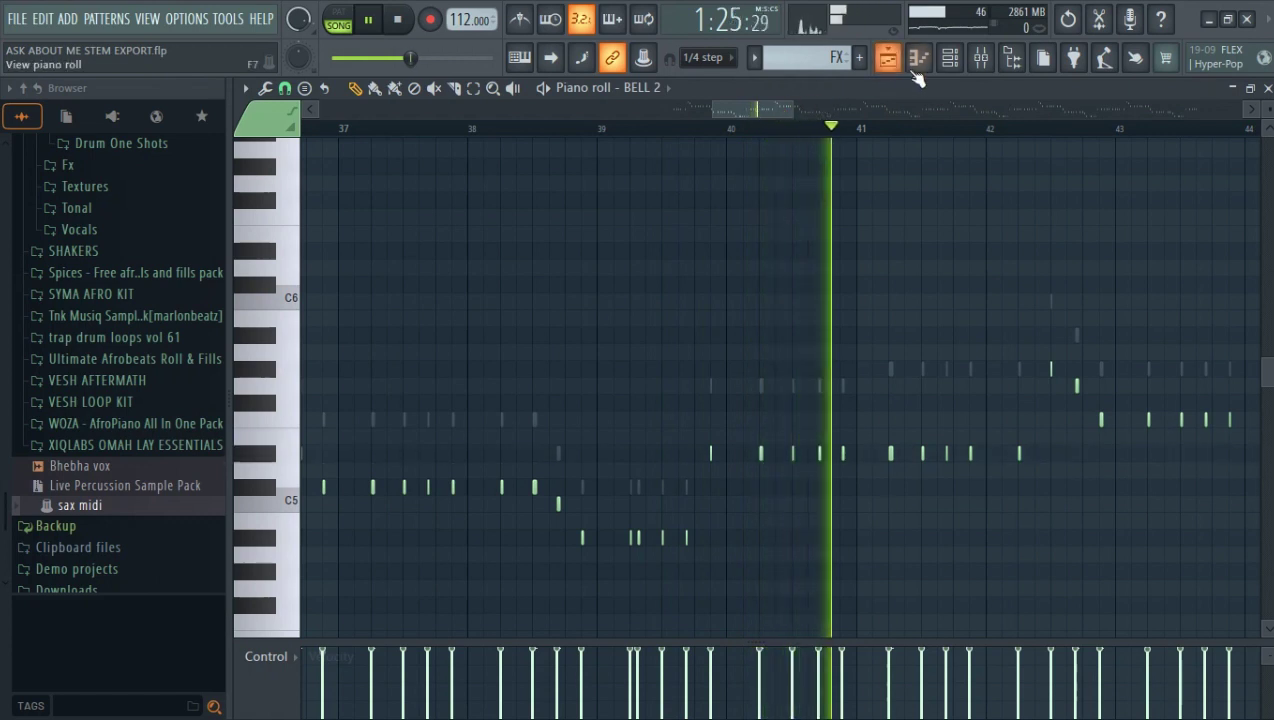
key(space)
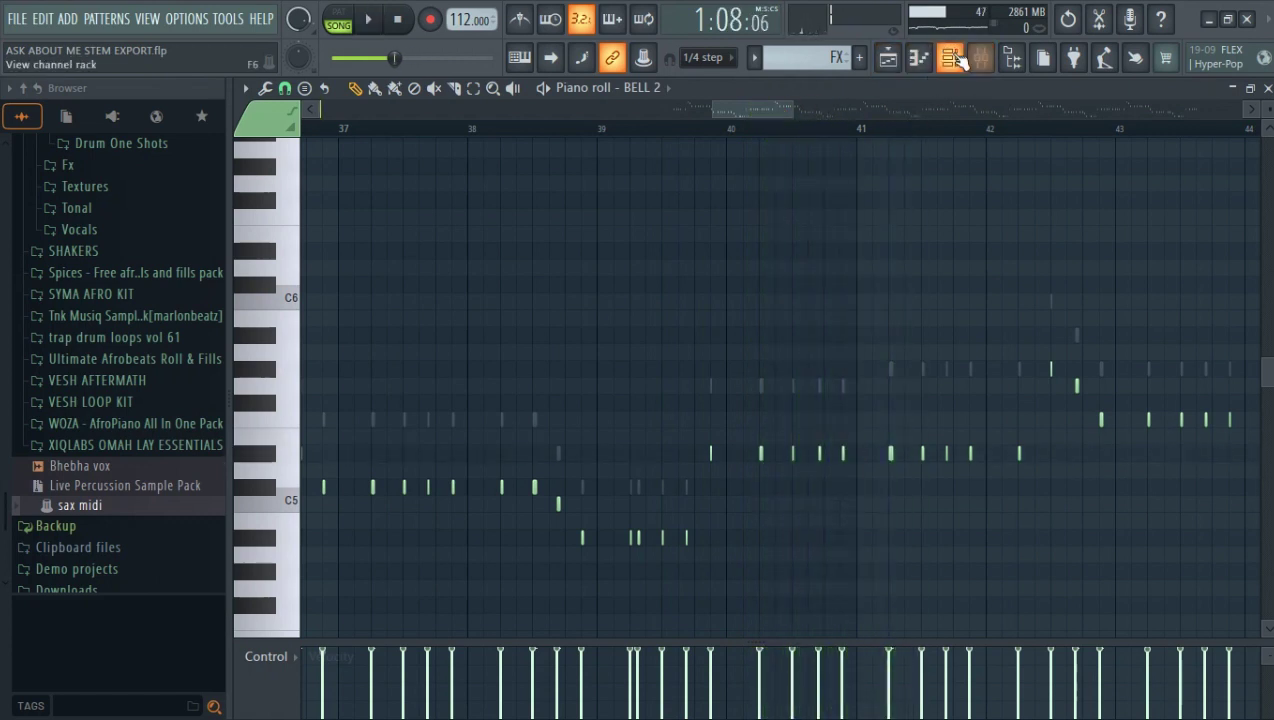
Play the bell notes with the full arrangement from around bar 33 and return to the playlist's INTRO section with ASK TRACK soloed
click(950, 57)
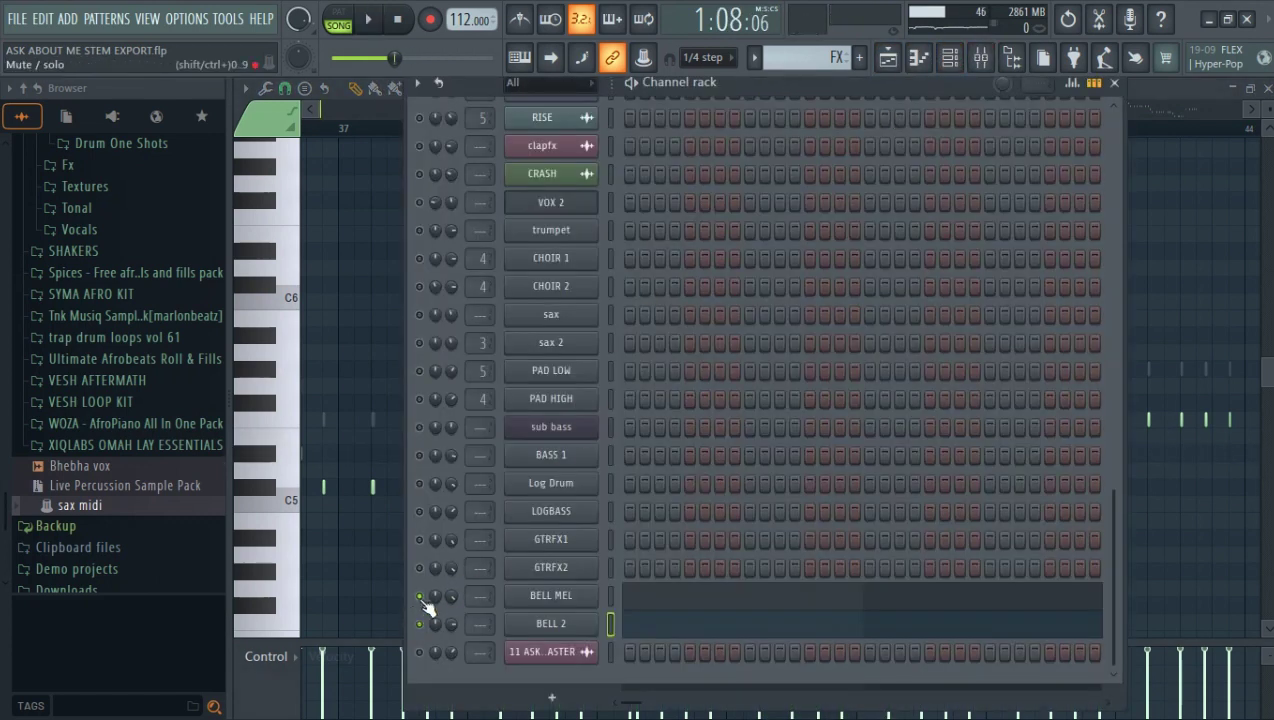
click(1114, 86)
drag(776, 112, 697, 106)
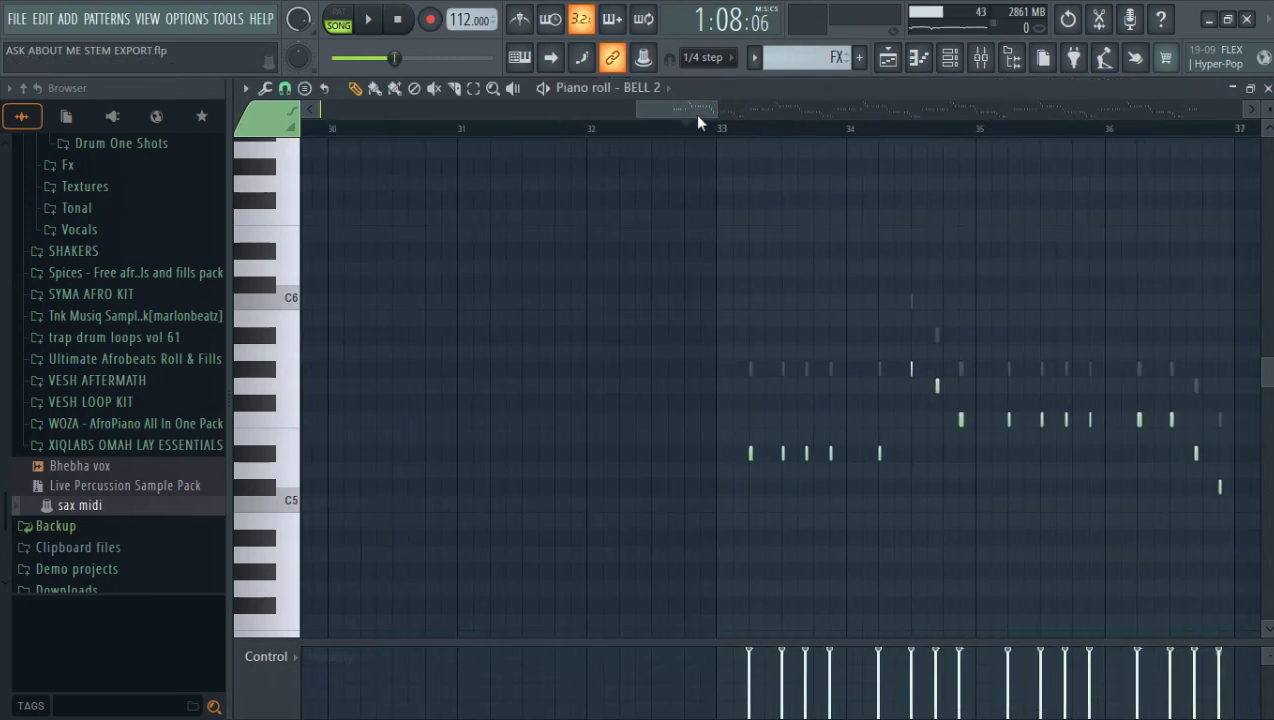
key(space)
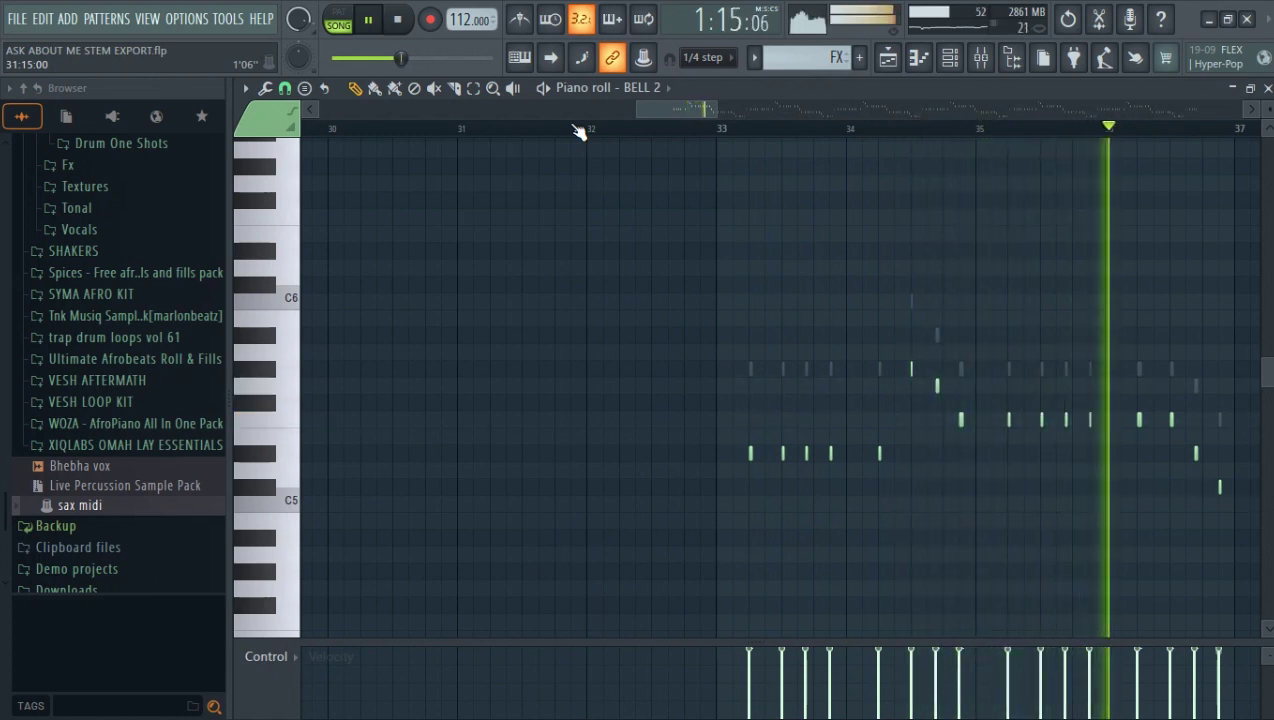
click(889, 60)
drag(736, 106, 655, 108)
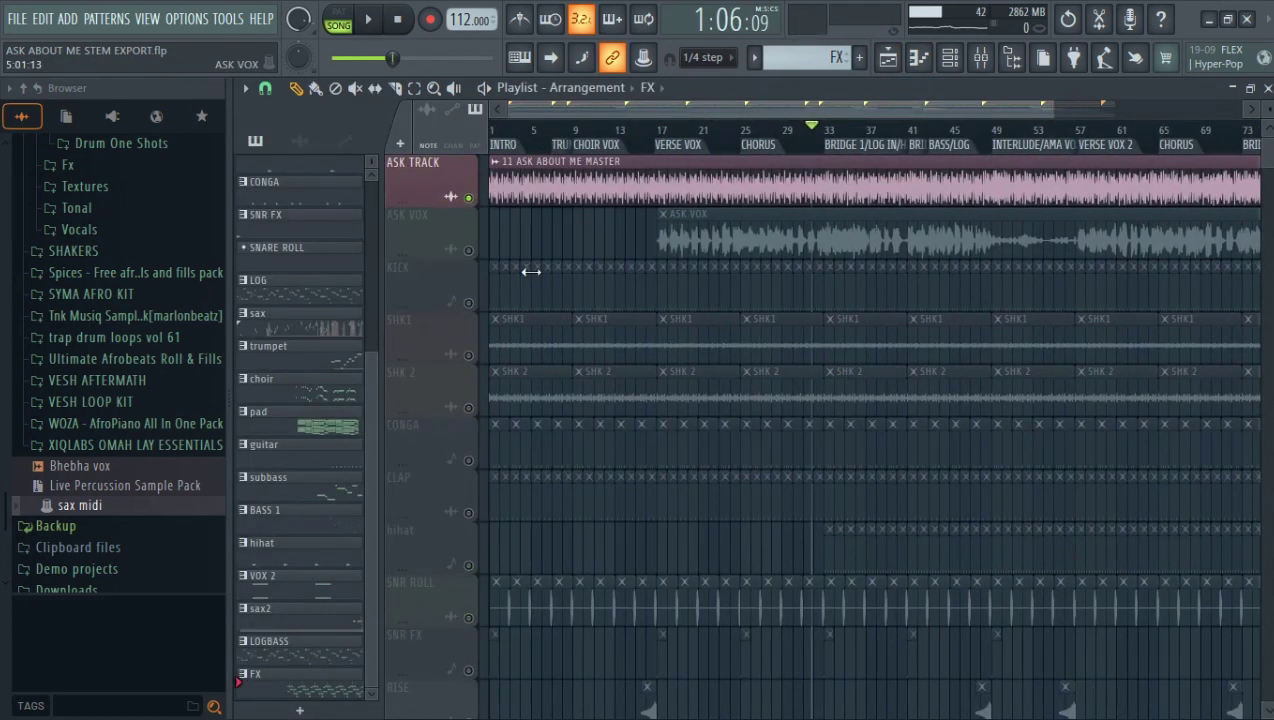